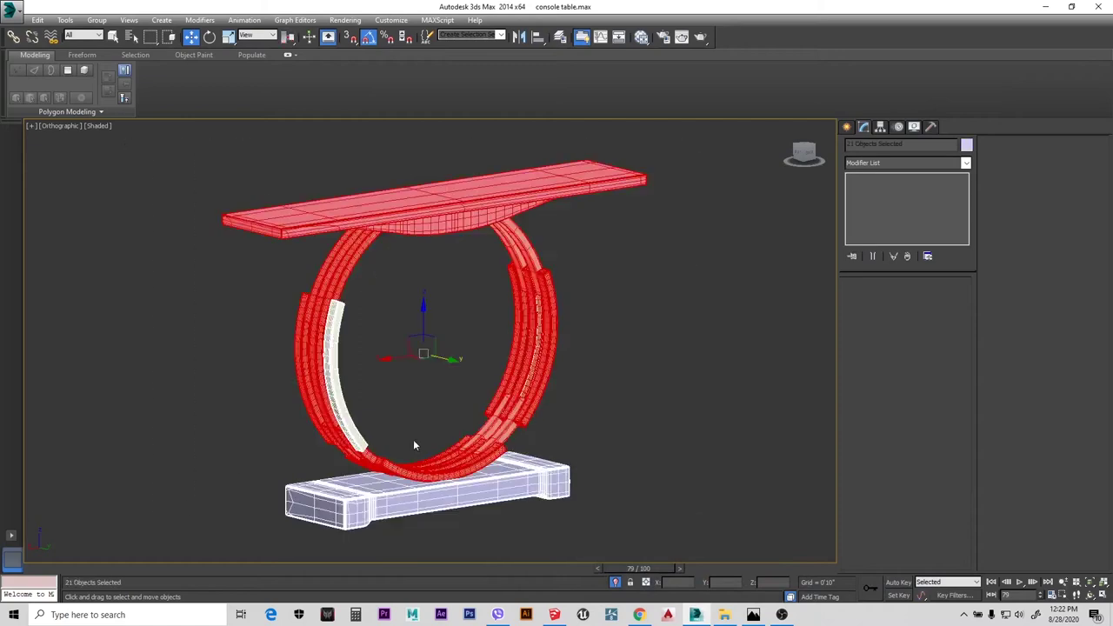
# Orbit around the finished console table, inspecting the ring legs and base slab
pyautogui.keyDown('alt'); pyautogui.moveTo(429, 470); pyautogui.dragTo(677, 471, button='middle'); pyautogui.keyUp('alt')
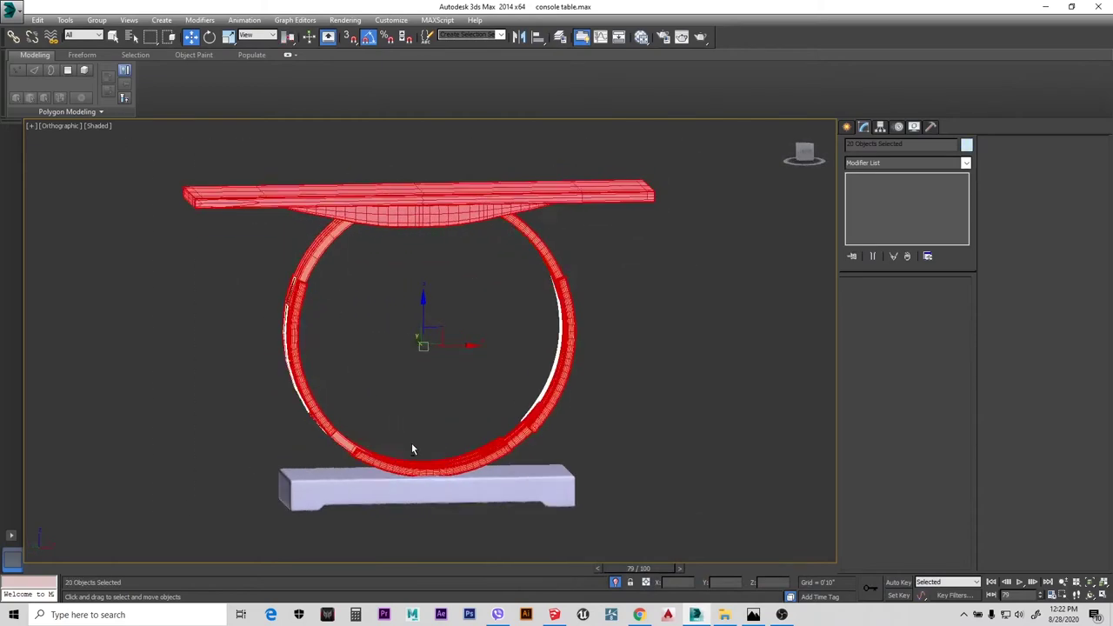
pyautogui.click(526, 348)
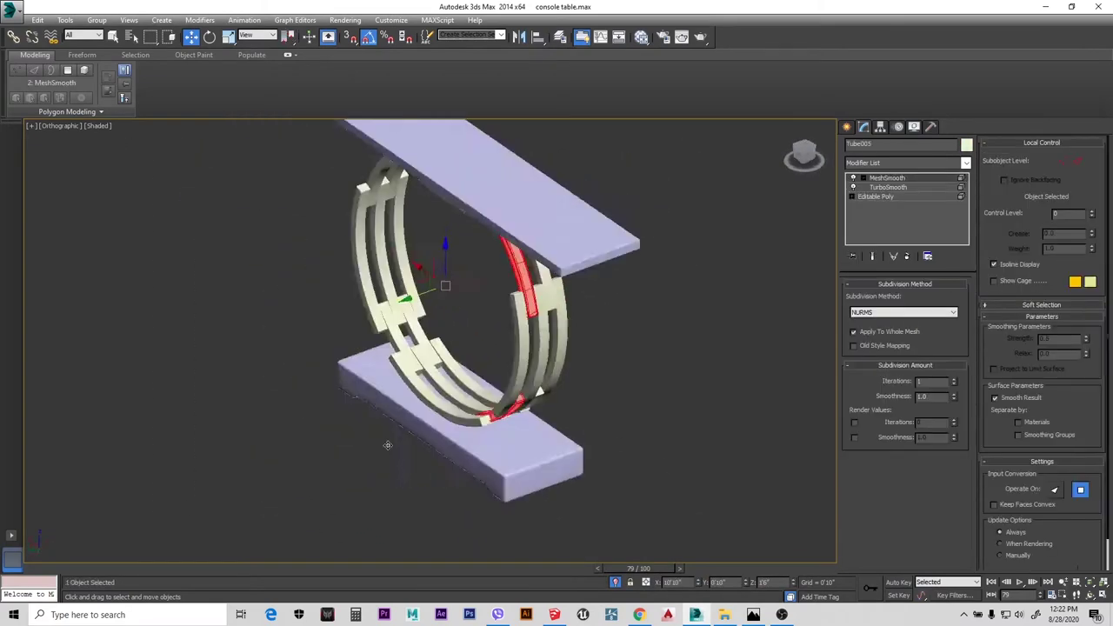
pyautogui.moveTo(526, 348)
pyautogui.keyDown('alt'); pyautogui.mouseDown(button='middle')
pyautogui.moveTo(718, 340)
pyautogui.moveTo(527, 461)
pyautogui.moveTo(140, 497)
pyautogui.mouseUp(button='middle'); pyautogui.keyUp('alt')
pyautogui.click(526, 461)
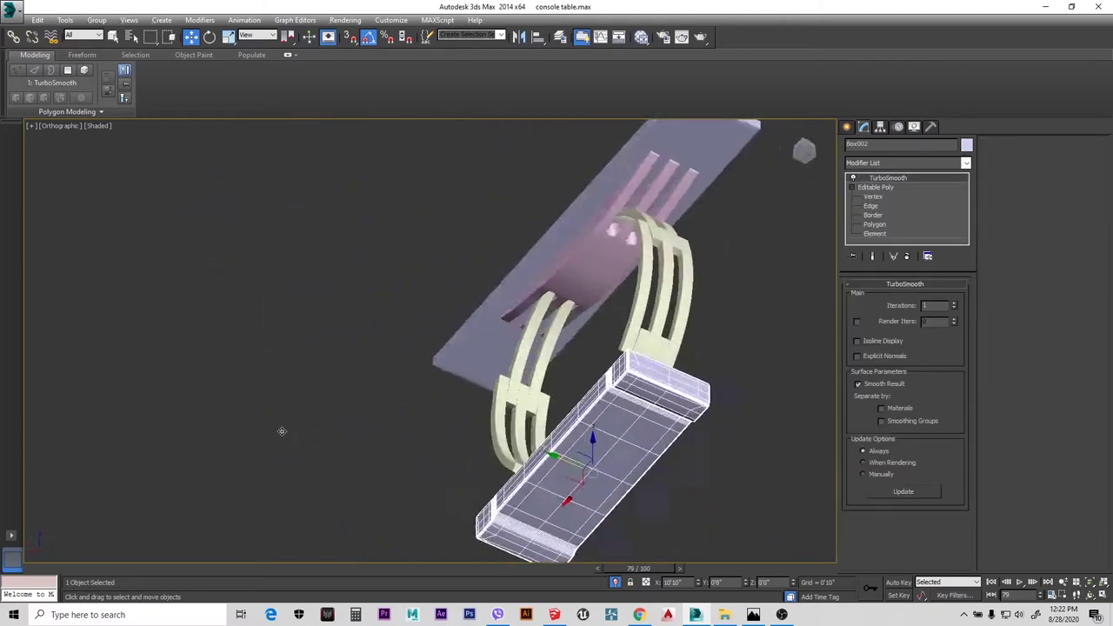
pyautogui.click(728, 335)
pyautogui.keyDown('alt'); pyautogui.moveTo(729, 335); pyautogui.dragTo(554, 332, button='middle'); pyautogui.keyUp('alt')
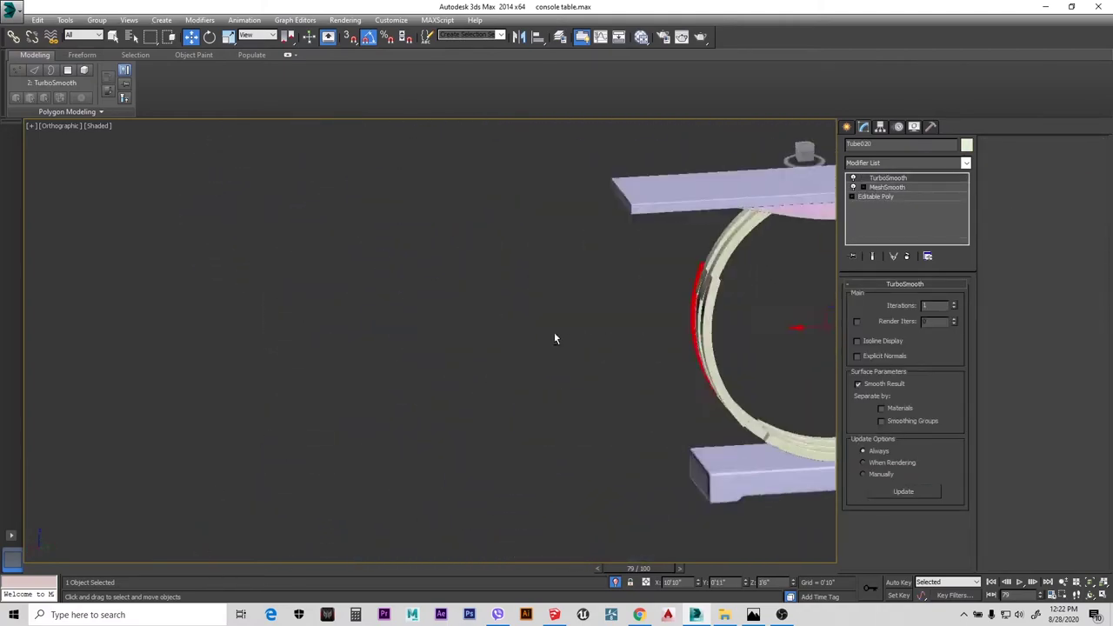
pyautogui.scroll(-5, 554, 332)
pyautogui.moveTo(653, 342)
pyautogui.keyDown('alt'); pyautogui.mouseDown(button='middle')
pyautogui.moveTo(655, 320)
pyautogui.moveTo(718, 322)
pyautogui.moveTo(582, 286)
pyautogui.mouseUp(button='middle'); pyautogui.keyUp('alt')
pyautogui.scroll(3, 581, 286)
# Check the support under the tabletop, then draw a flat base box in the Top viewport
pyautogui.click(433, 247)
pyautogui.moveTo(433, 248)
pyautogui.keyDown('alt'); pyautogui.mouseDown(button='middle')
pyautogui.moveTo(527, 293)
pyautogui.moveTo(641, 315)
pyautogui.moveTo(503, 331)
pyautogui.mouseUp(button='middle'); pyautogui.keyUp('alt')
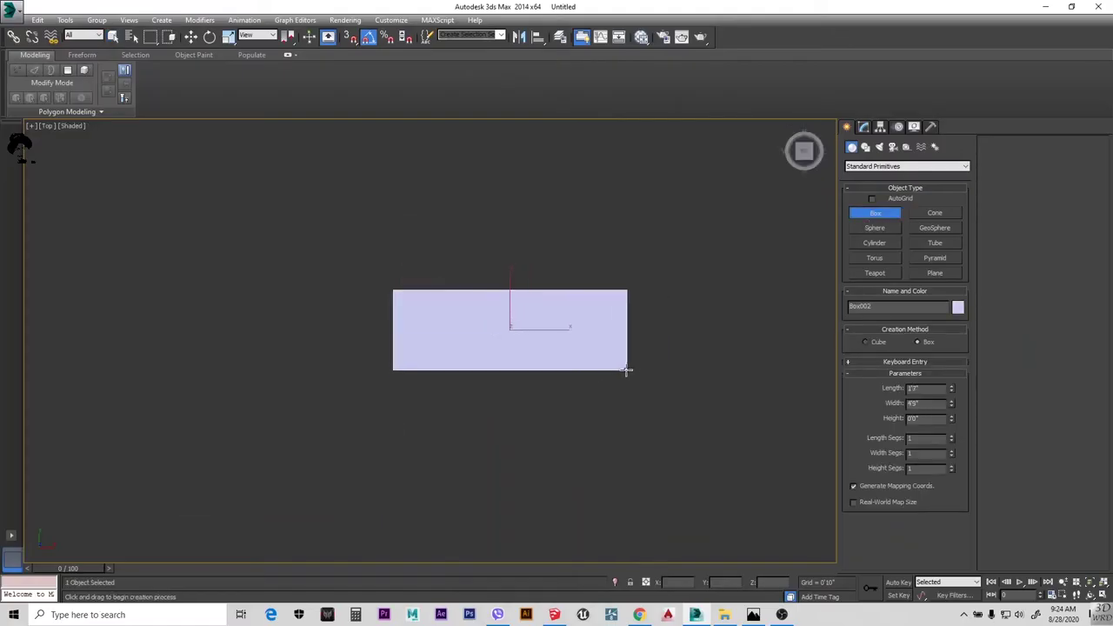
pyautogui.moveTo(626, 371); pyautogui.dragTo(567, 339)
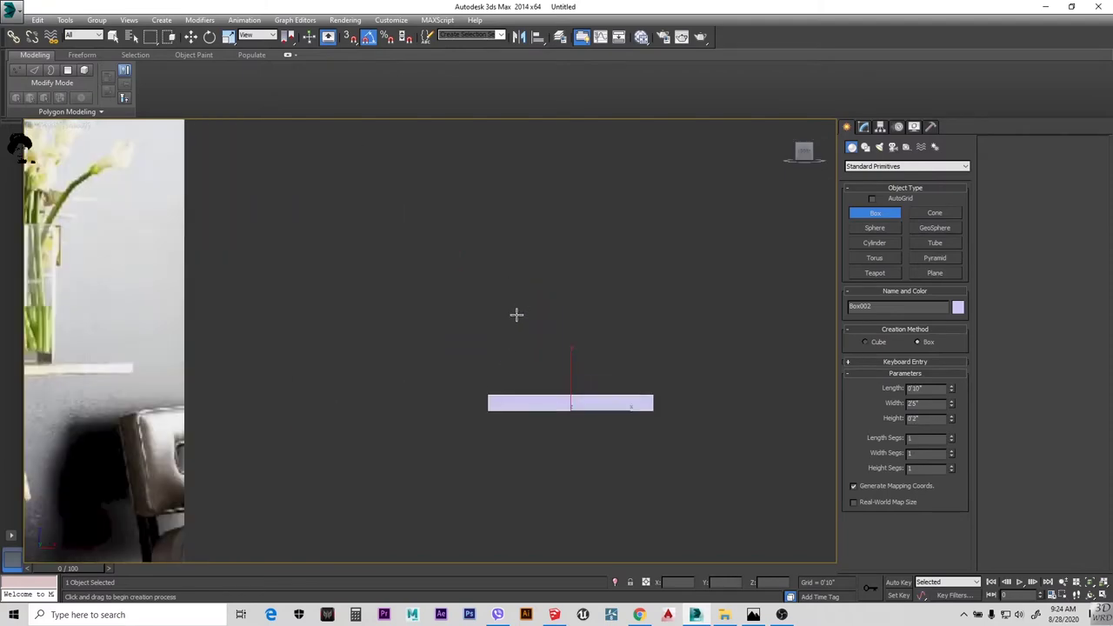
# Convert the base box to an Editable Poly and enter vertex mode
pyautogui.rightClick(481, 370)
pyautogui.click(592, 475)
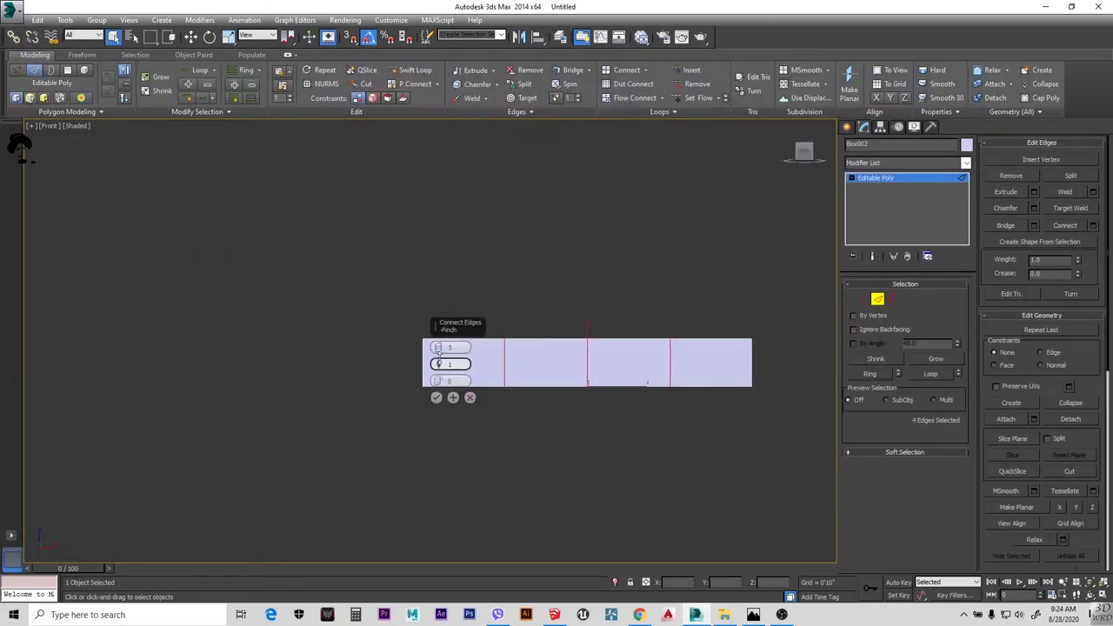
pyautogui.press('1')
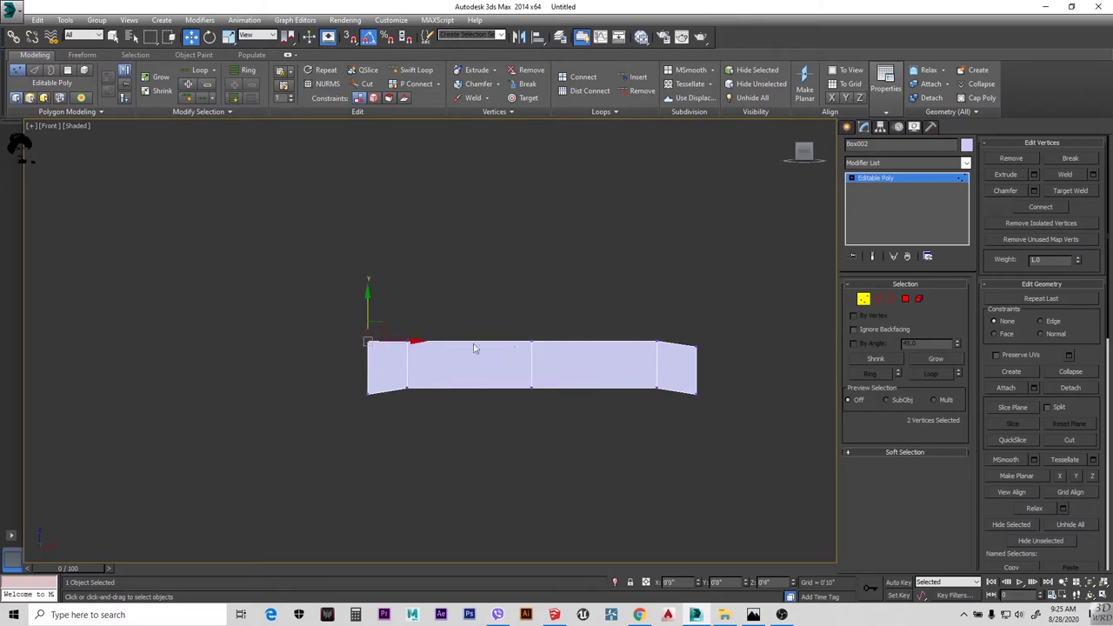
# Select the box's top row of vertices and lower them
pyautogui.scroll(2, 703, 341)
pyautogui.scroll(-3, 701, 322)
pyautogui.scroll(1, 497, 368)
pyautogui.moveTo(505, 280); pyautogui.dragTo(486, 339)
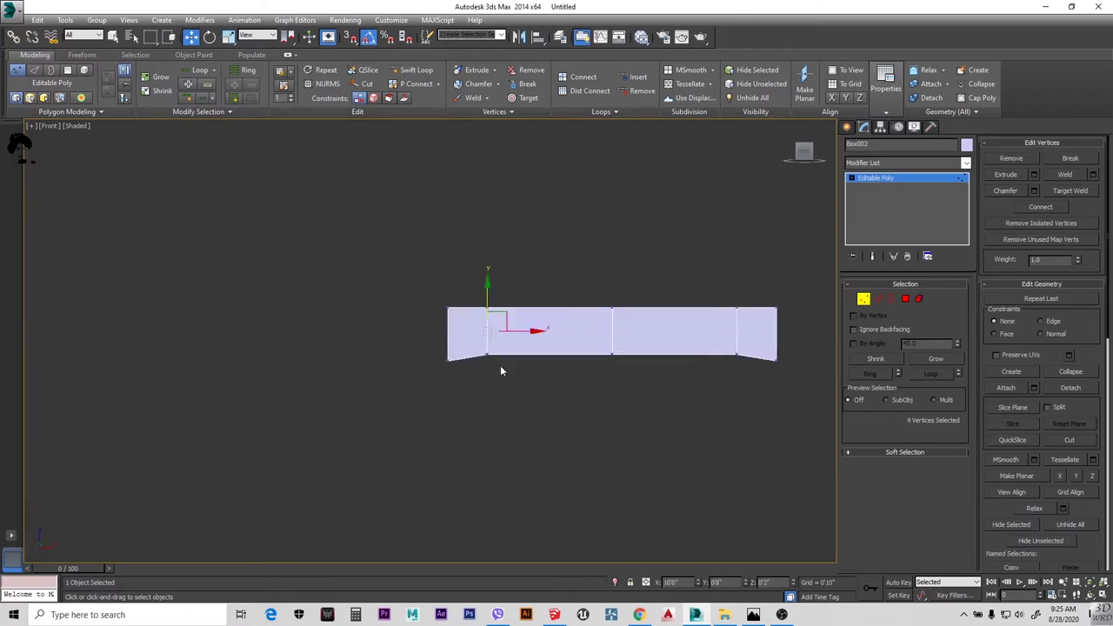
pyautogui.click(501, 371)
pyautogui.moveTo(501, 371); pyautogui.dragTo(339, 341, button='middle')
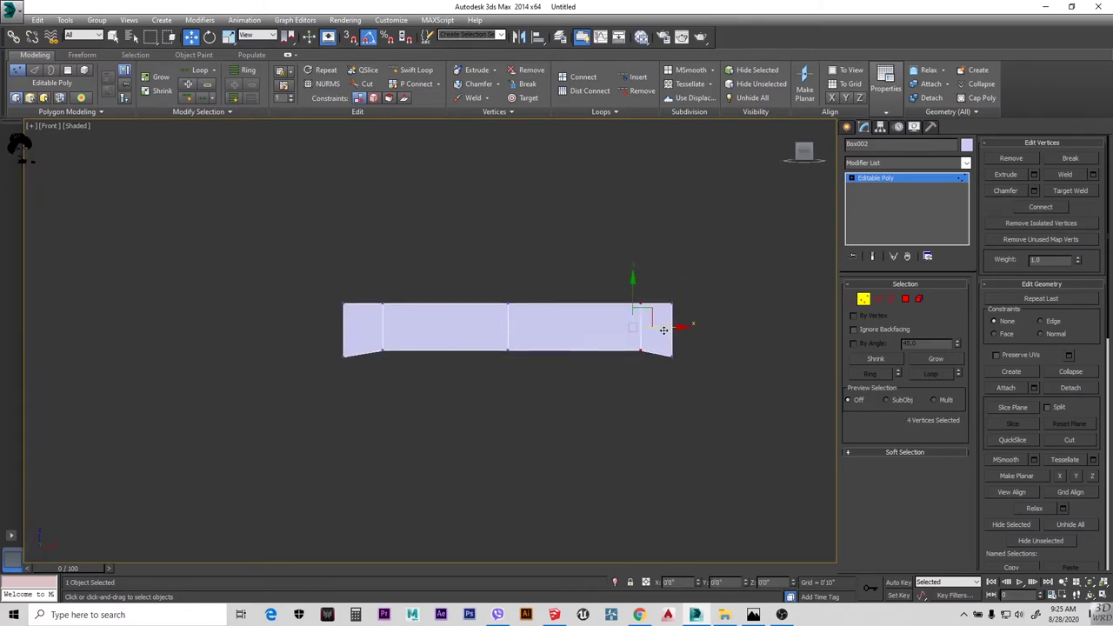
pyautogui.scroll(2, 663, 330)
pyautogui.click(346, 373)
pyautogui.scroll(-2, 345, 372)
pyautogui.moveTo(801, 257); pyautogui.dragTo(240, 311)
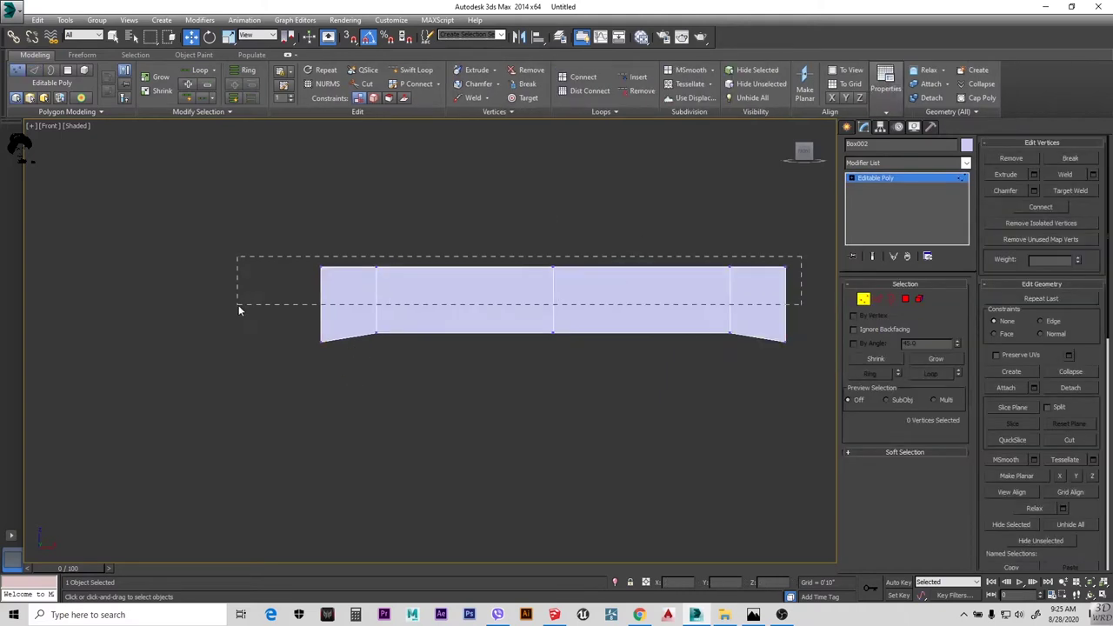
pyautogui.moveTo(553, 261); pyautogui.dragTo(553, 263)
# Select an edge ring and adjust vertices to angle the lower corners near both ends
pyautogui.click(877, 298)
pyautogui.click(873, 374)
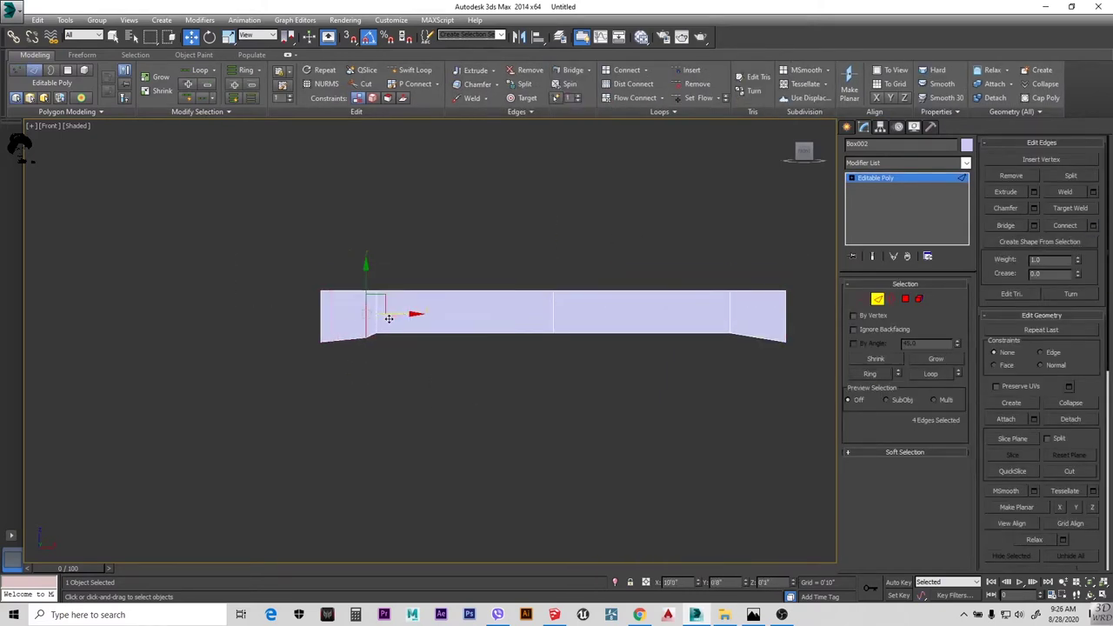
pyautogui.press('1')
pyautogui.scroll(2, 374, 317)
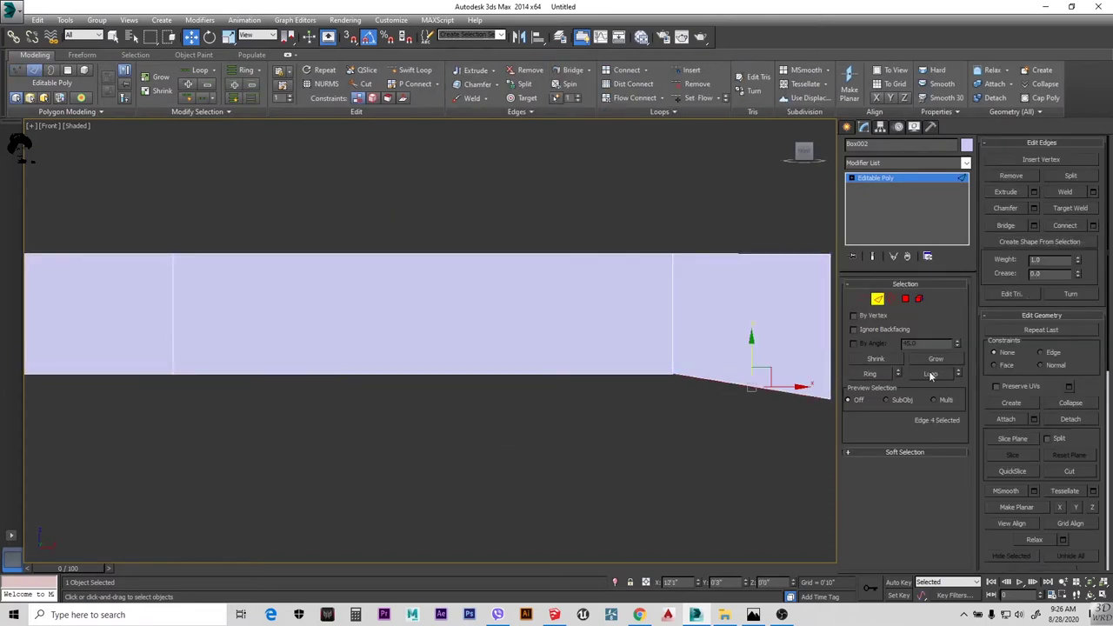
pyautogui.press('1')
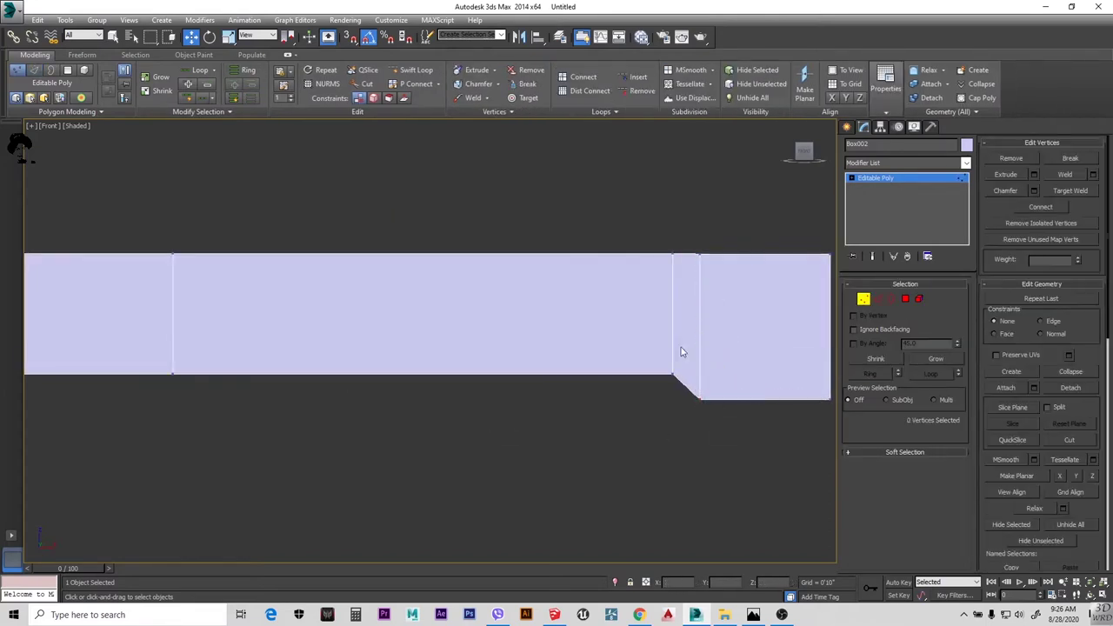
pyautogui.scroll(-2, 700, 369)
pyautogui.scroll(-1, 592, 383)
pyautogui.scroll(3, 287, 396)
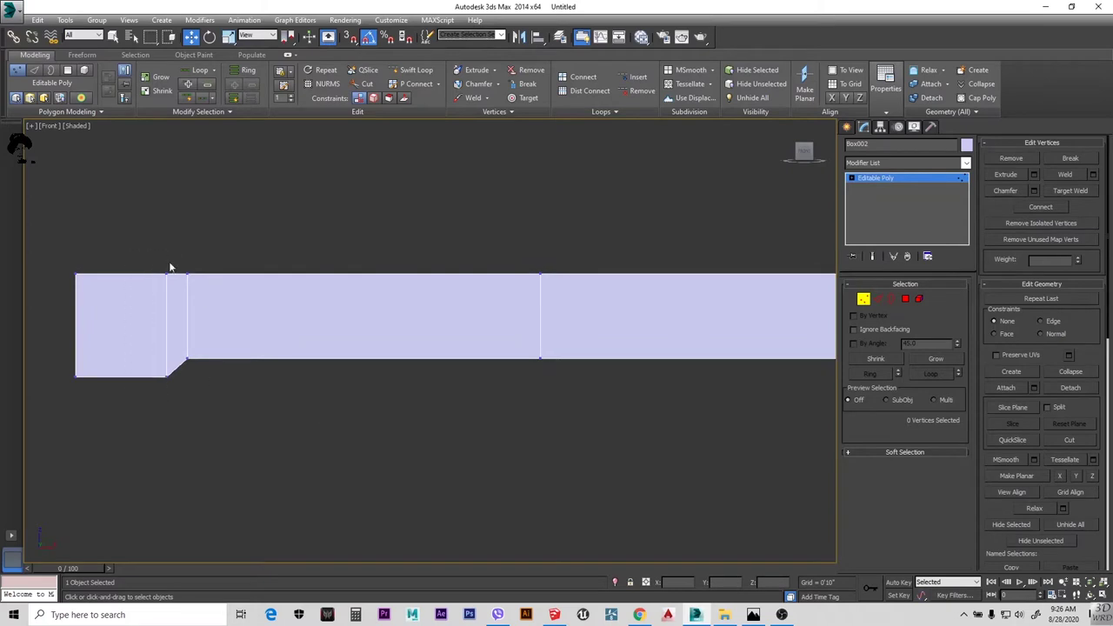
pyautogui.click(269, 401)
pyautogui.scroll(-3, 358, 358)
# Try a chamfer on the selected base edges, then cancel it and clear the selection
pyautogui.press('2')
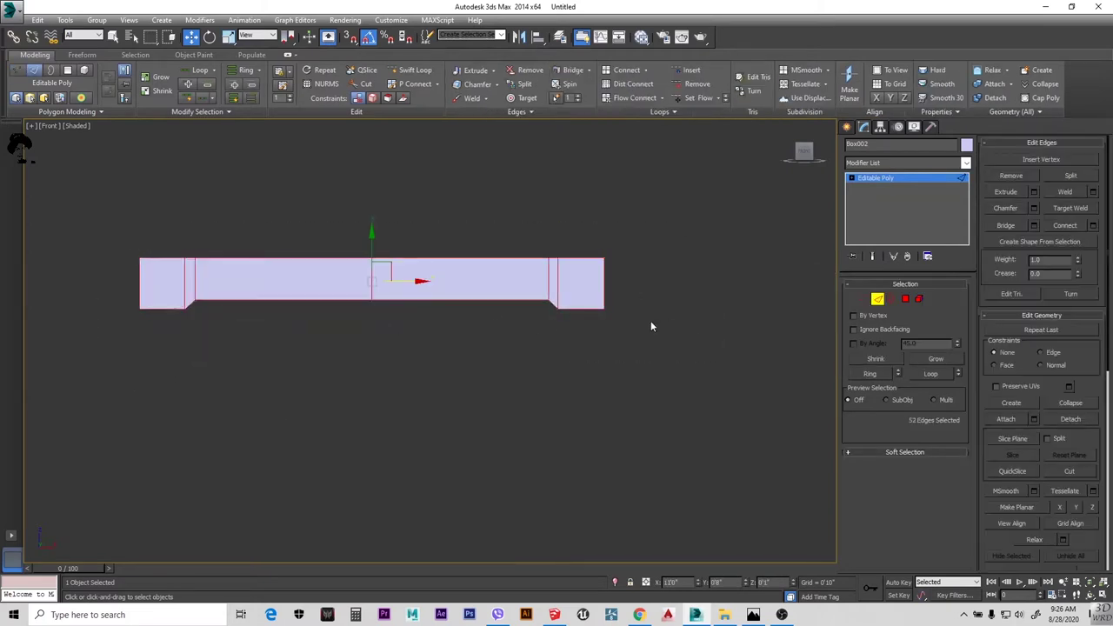
pyautogui.keyDown('alt'); pyautogui.moveTo(165, 285); pyautogui.dragTo(691, 313, button='middle'); pyautogui.keyUp('alt')
pyautogui.hotkey('ctrl', 'shift', 'c')
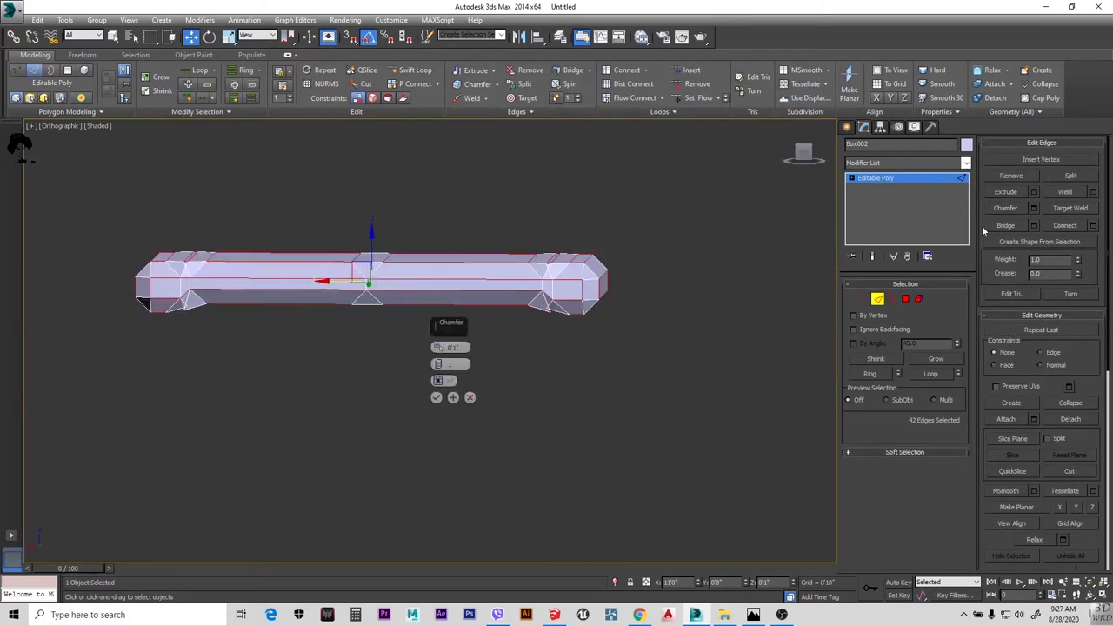
pyautogui.rightClick(438, 347)
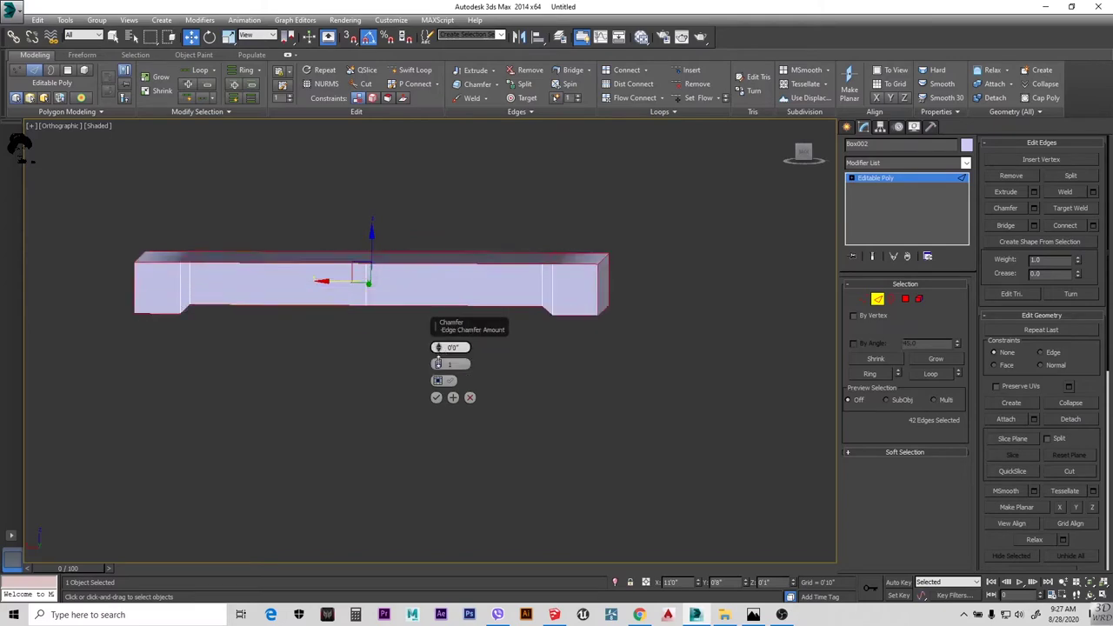
pyautogui.keyDown('alt'); pyautogui.moveTo(447, 321); pyautogui.dragTo(574, 303, button='middle'); pyautogui.keyUp('alt')
pyautogui.scroll(2, 353, 290)
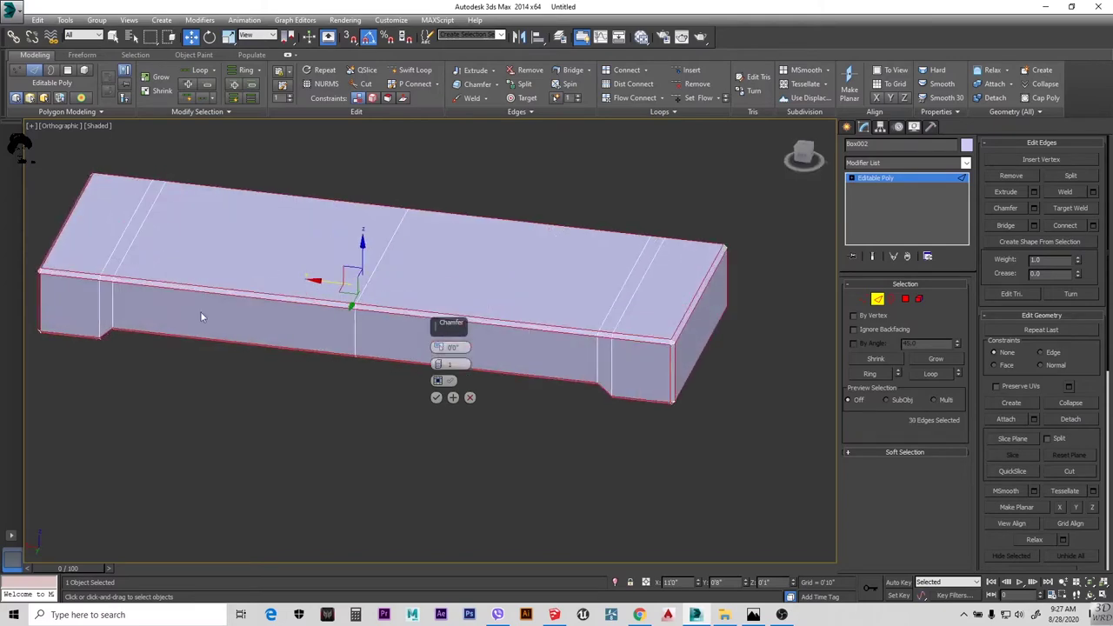
pyautogui.moveTo(200, 315)
pyautogui.keyDown('alt'); pyautogui.mouseDown(button='middle')
pyautogui.moveTo(510, 323)
pyautogui.moveTo(464, 310)
pyautogui.moveTo(537, 337)
pyautogui.moveTo(404, 313)
pyautogui.mouseUp(button='middle'); pyautogui.keyUp('alt')
pyautogui.click(436, 397)
pyautogui.scroll(-5, 409, 380)
pyautogui.scroll(6, 490, 337)
pyautogui.scroll(4, 405, 312)
pyautogui.scroll(-5, 491, 322)
pyautogui.click(514, 314)
pyautogui.scroll(6, 514, 315)
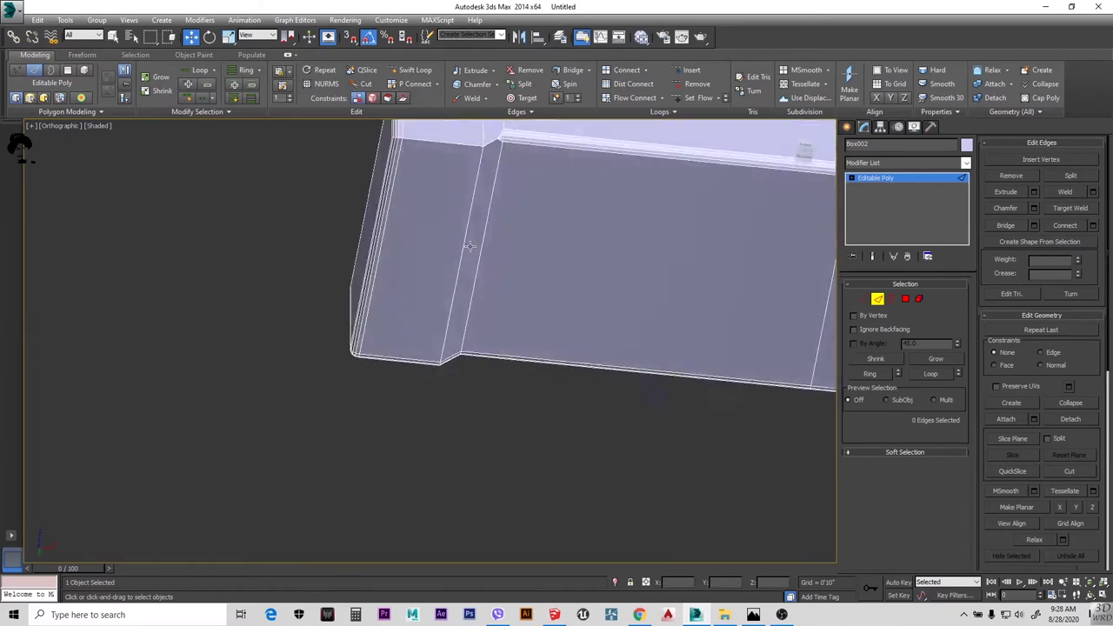
# Select every edge of the base and apply a chamfer
pyautogui.hotkey('ctrl', 'a')
pyautogui.moveTo(470, 246)
pyautogui.keyDown('alt'); pyautogui.mouseDown(button='middle')
pyautogui.moveTo(464, 340)
pyautogui.moveTo(519, 340)
pyautogui.moveTo(298, 351)
pyautogui.moveTo(447, 323)
pyautogui.mouseUp(button='middle'); pyautogui.keyUp('alt')
pyautogui.hotkey('ctrl', 'shift', 'c')
pyautogui.click(438, 397)
pyautogui.keyDown('alt'); pyautogui.moveTo(438, 397); pyautogui.dragTo(589, 334, button='middle'); pyautogui.keyUp('alt')
pyautogui.scroll(-3, 588, 334)
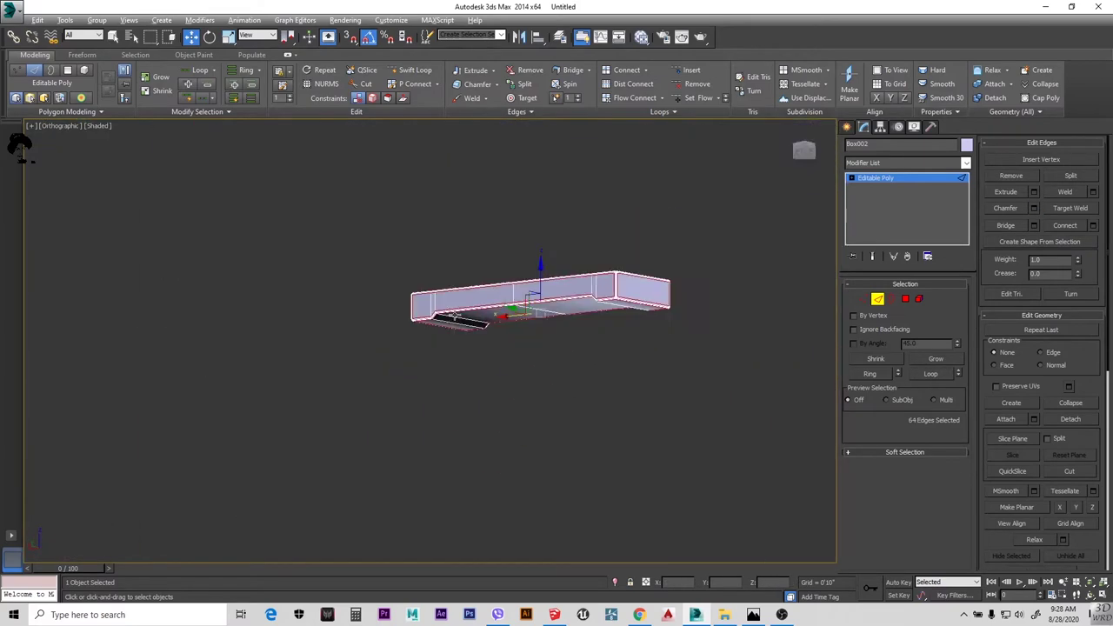
pyautogui.scroll(3, 543, 343)
# Add a TurboSmooth modifier to the base slab and view the rounded result
pyautogui.press('4')
pyautogui.hotkey('ctrl', 'a')
pyautogui.click(965, 163)
pyautogui.click(685, 446)
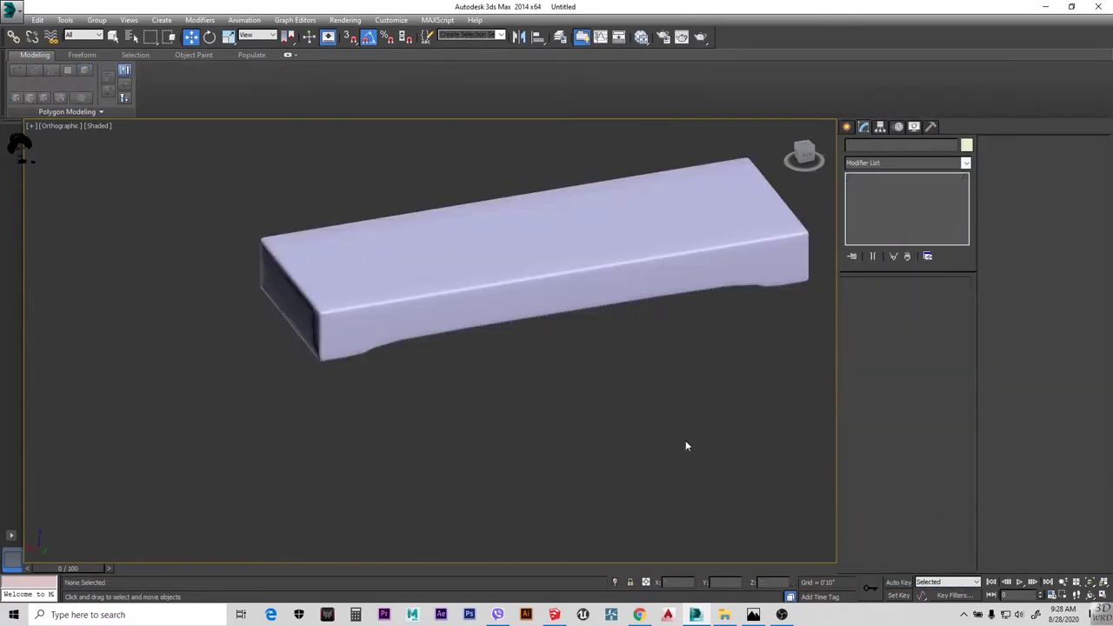
pyautogui.moveTo(686, 446)
pyautogui.keyDown('alt'); pyautogui.mouseDown(button='middle')
pyautogui.moveTo(658, 341)
pyautogui.moveTo(537, 325)
pyautogui.mouseUp(button='middle'); pyautogui.keyUp('alt')
# Select a bottom edge at the base's Editable Poly level, then return to the TurboSmooth result
pyautogui.click(536, 325)
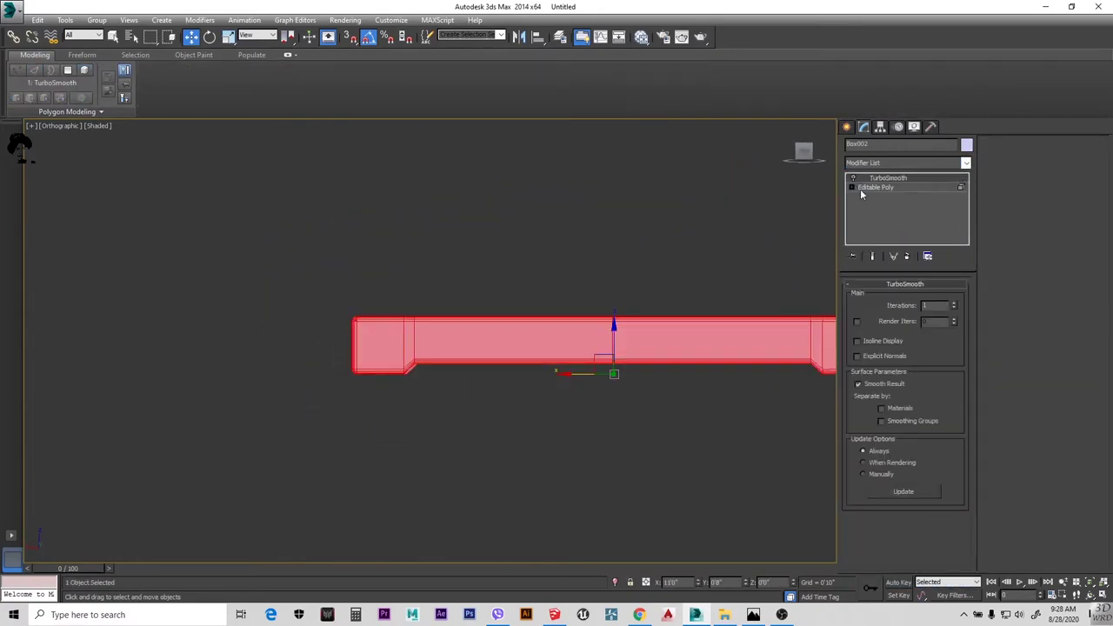
pyautogui.click(874, 187)
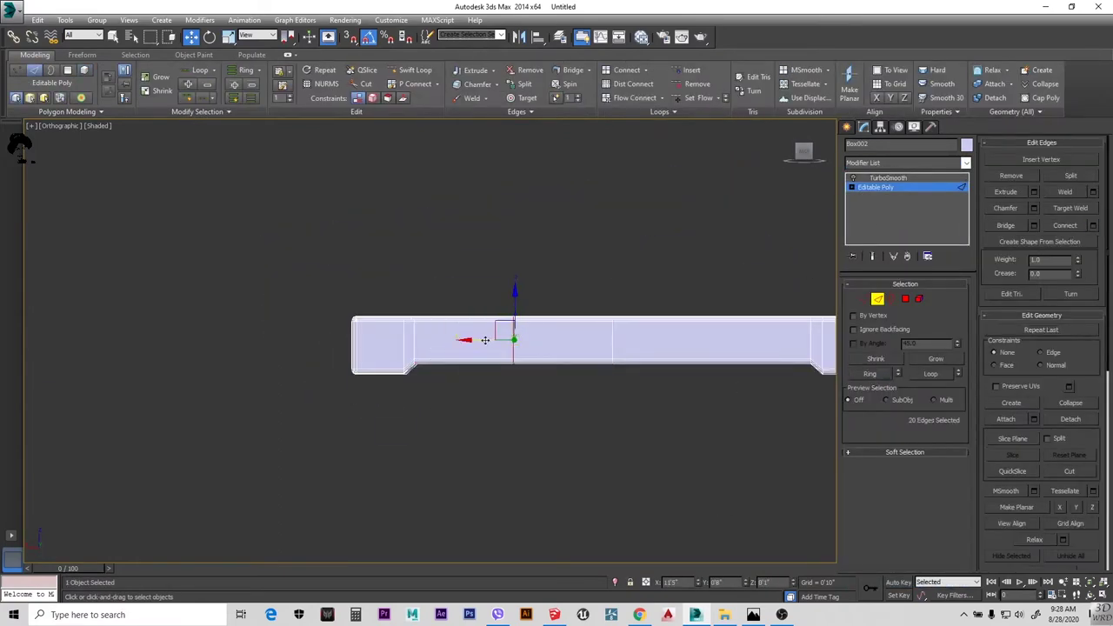
pyautogui.click(405, 376)
pyautogui.scroll(-2, 660, 384)
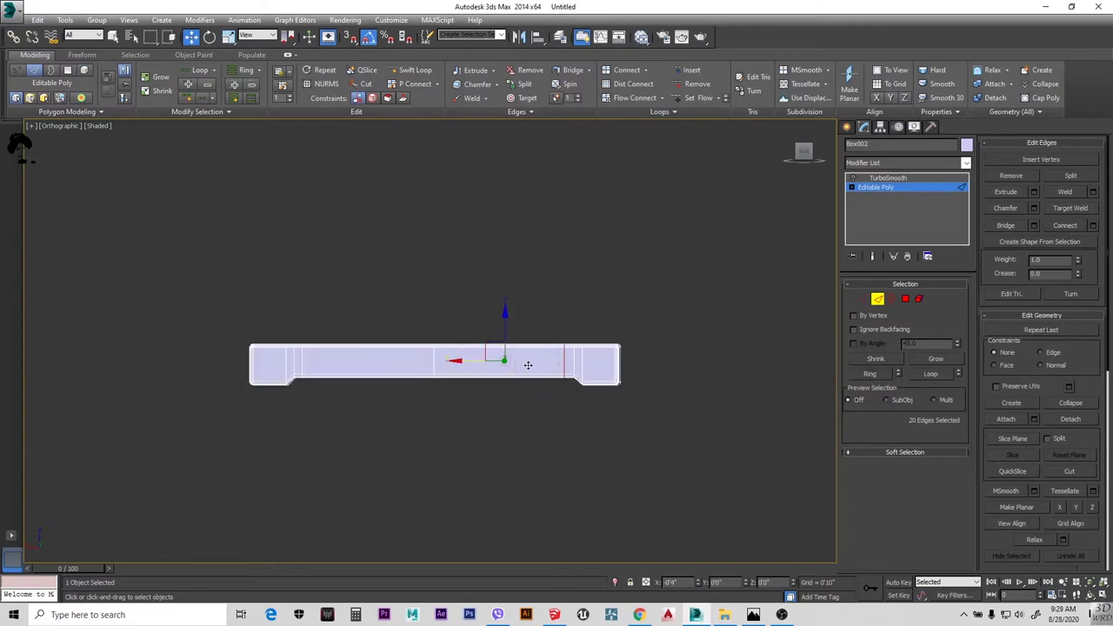
pyautogui.click(920, 299)
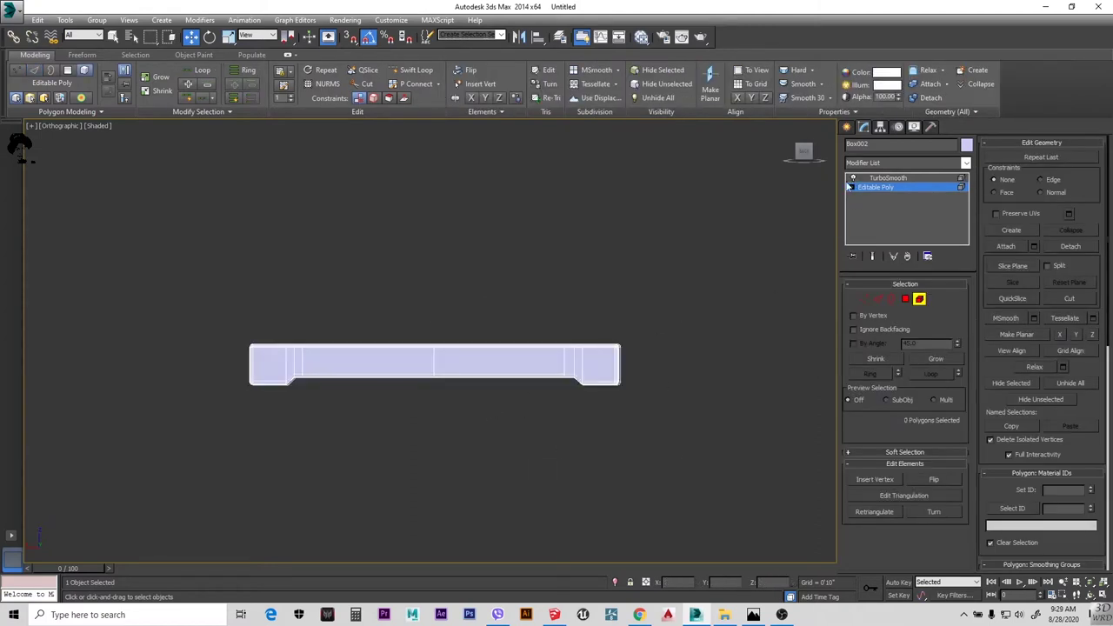
pyautogui.scroll(3, 728, 325)
pyautogui.click(863, 127)
pyautogui.scroll(-2, 656, 429)
pyautogui.click(656, 429)
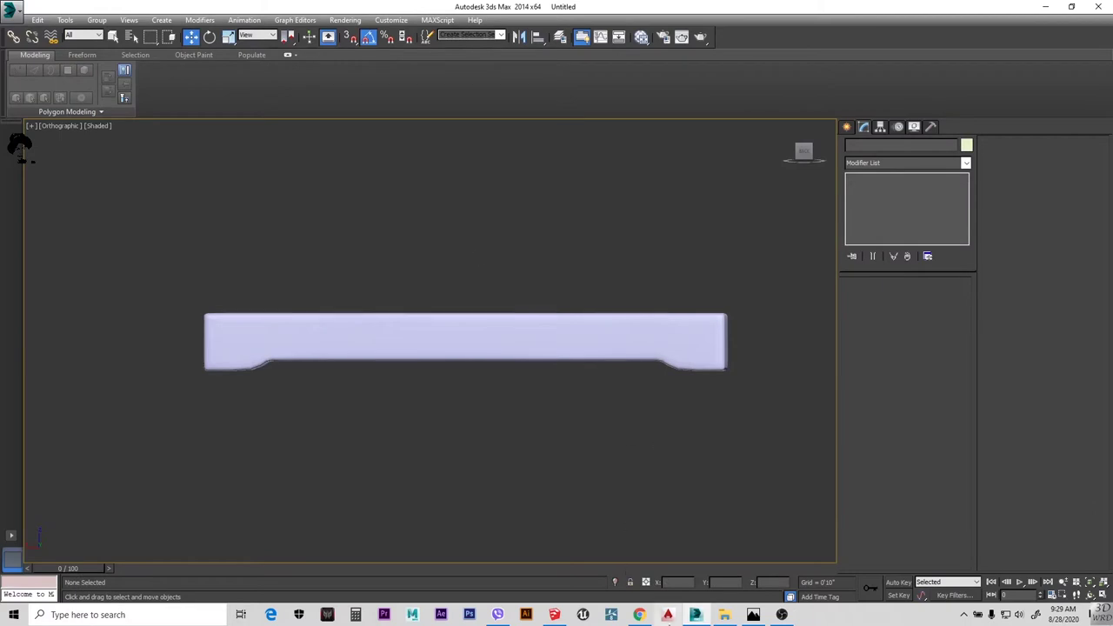
# Add connecting edge loops near both ends of the base to tighten its smoothed corners
pyautogui.click(674, 352)
pyautogui.scroll(3, 674, 352)
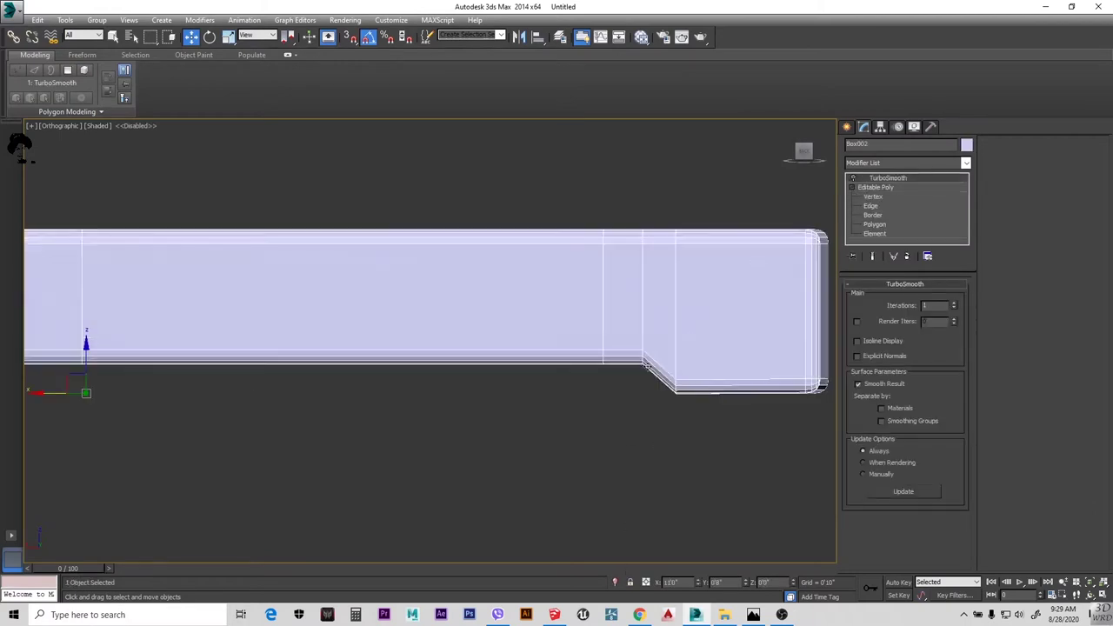
pyautogui.press('2')
pyautogui.click(658, 370)
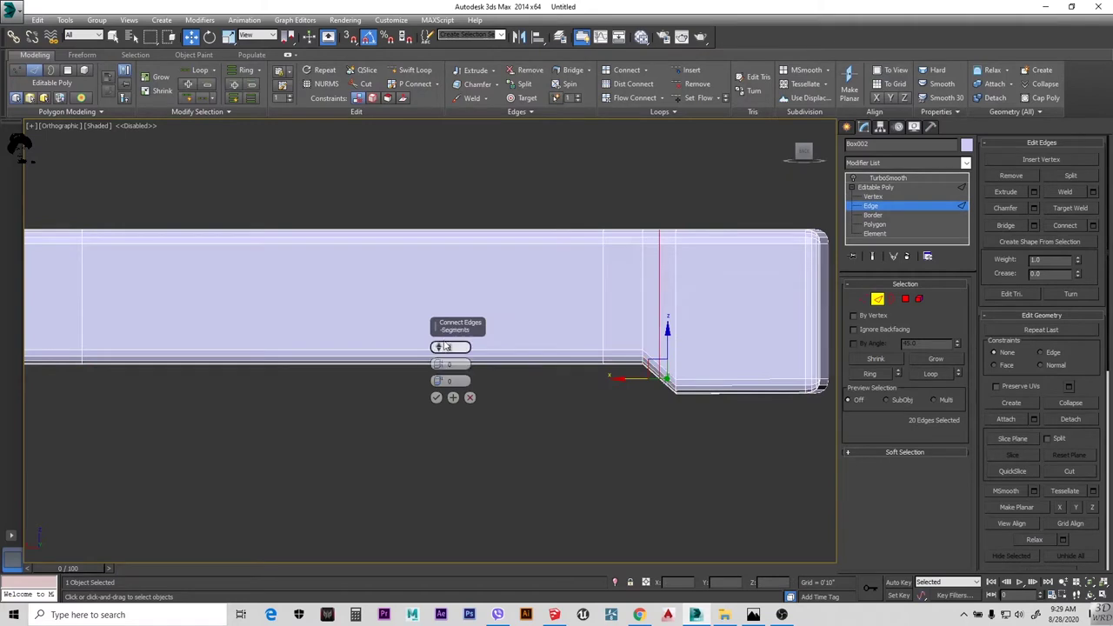
pyautogui.click(437, 402)
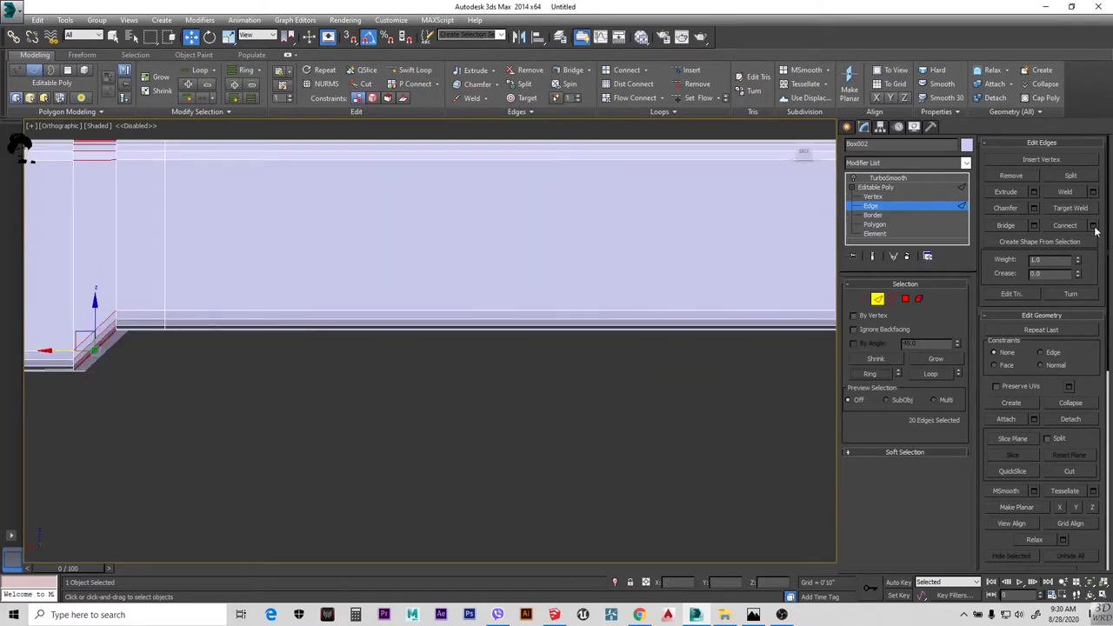
pyautogui.click(298, 324)
pyautogui.scroll(-5, 437, 363)
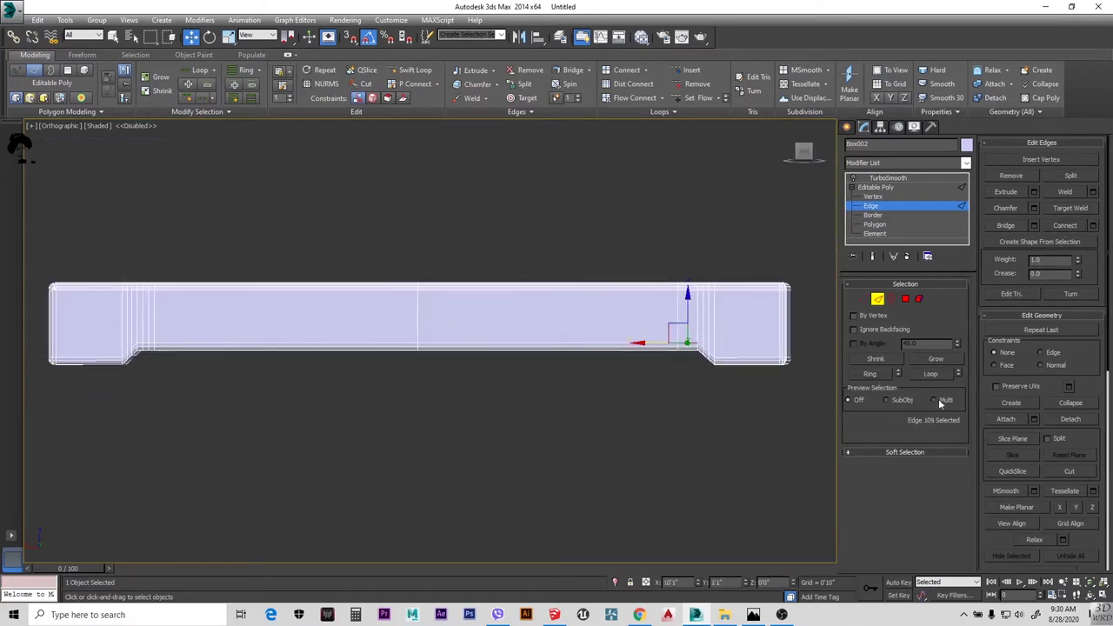
pyautogui.click(601, 485)
pyautogui.scroll(-4, 594, 400)
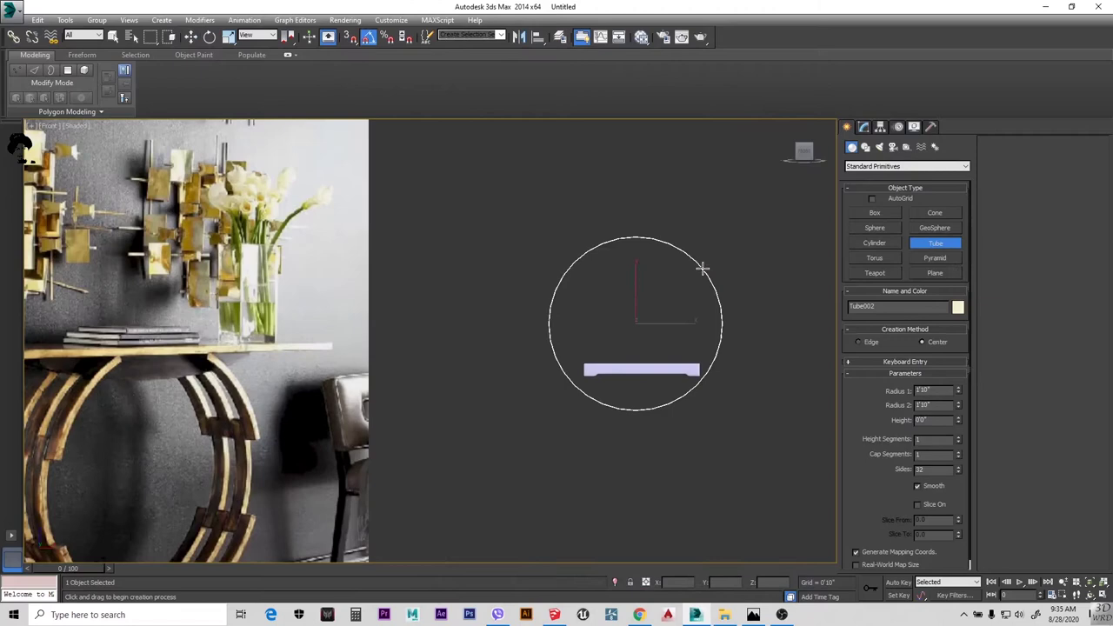
# Draw a Tube above the base slab and reduce its height to a thin upright ring
pyautogui.moveTo(702, 267); pyautogui.dragTo(694, 274)
pyautogui.click(783, 330)
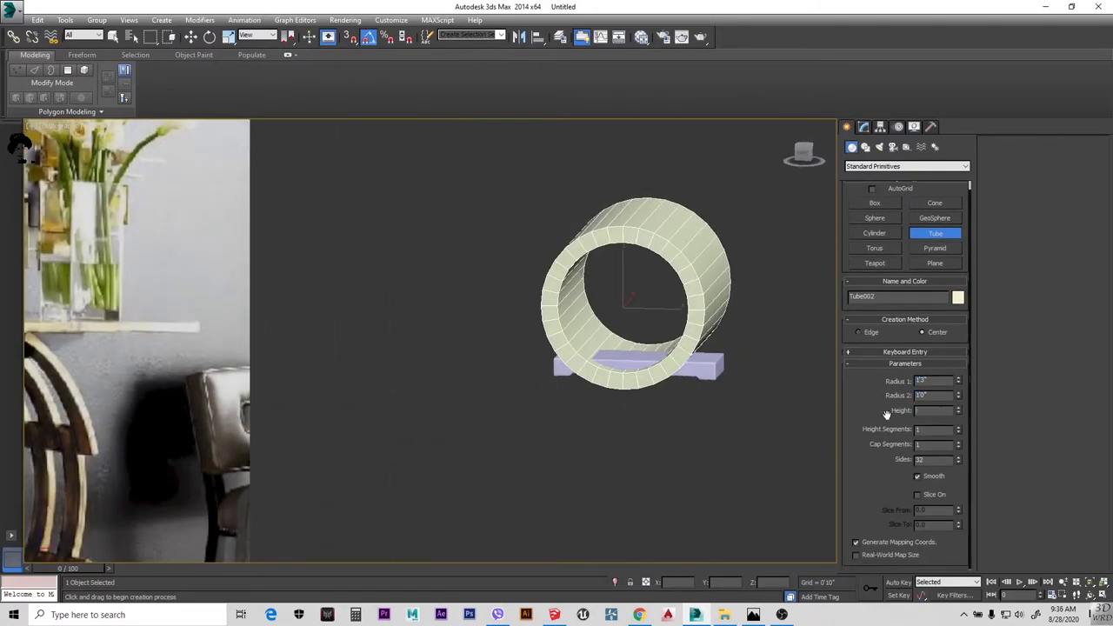
pyautogui.moveTo(957, 413); pyautogui.dragTo(958, 402)
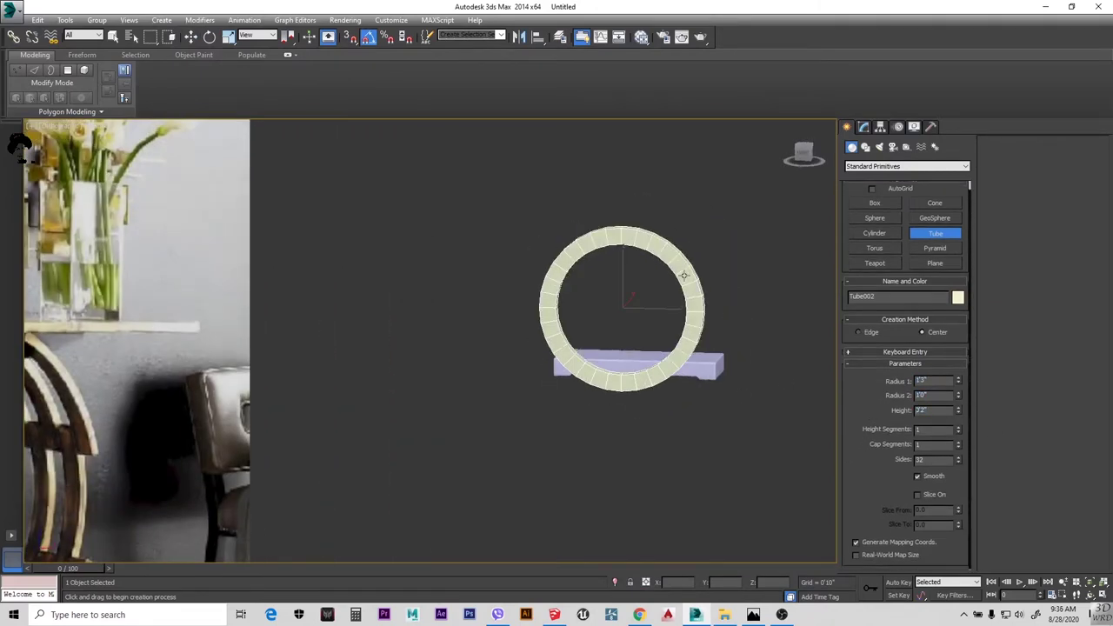
pyautogui.press('f')
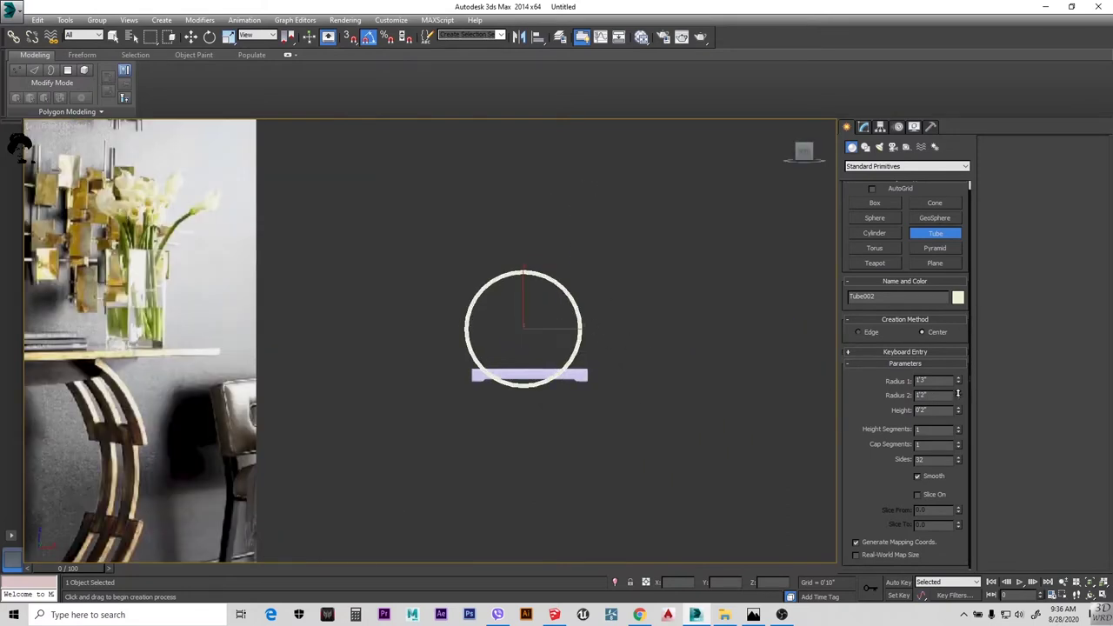
pyautogui.scroll(5, 536, 273)
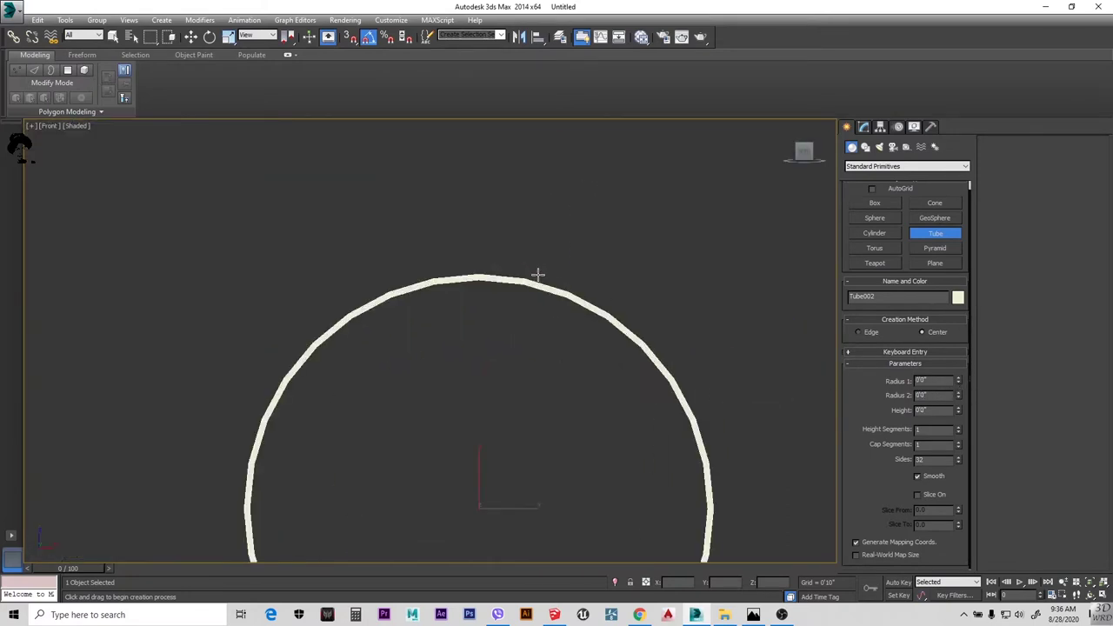
pyautogui.scroll(-3, 621, 398)
pyautogui.scroll(1, 603, 348)
pyautogui.press('w')
pyautogui.click(863, 127)
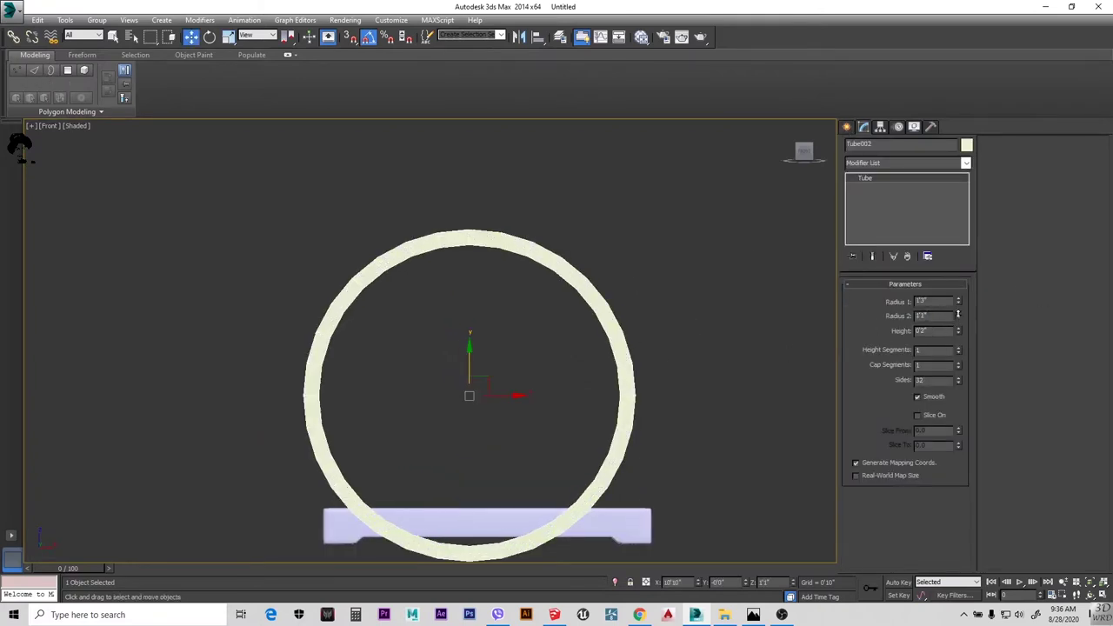
# Slim the ring's band with Radius 2 and clone a second parallel ring in Left view
pyautogui.click(958, 313)
pyautogui.scroll(-3, 643, 304)
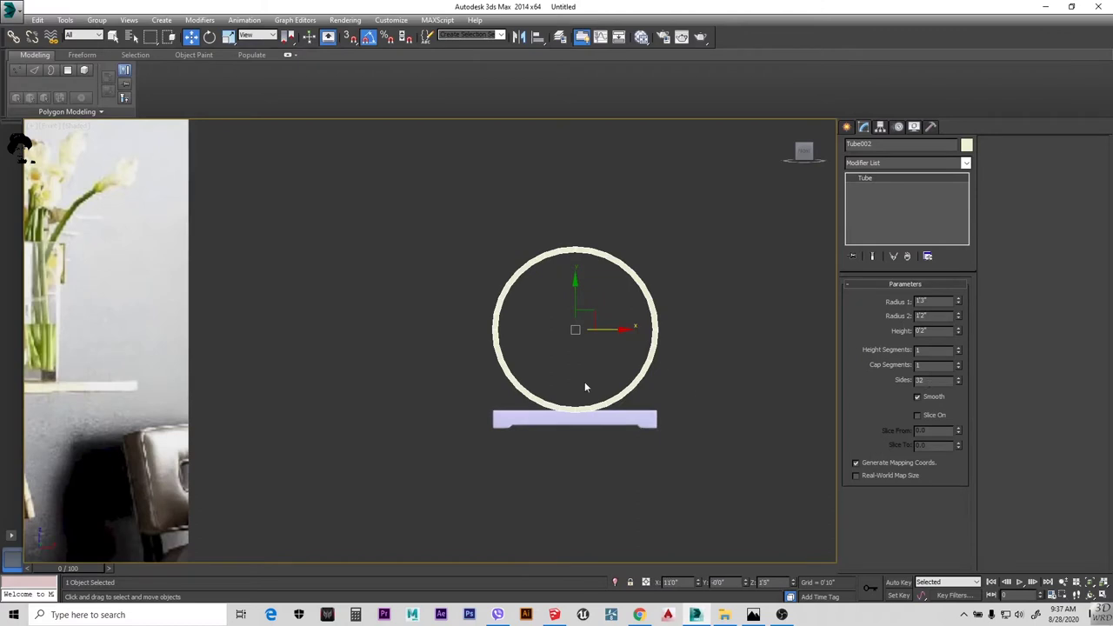
pyautogui.keyDown('alt'); pyautogui.moveTo(709, 415); pyautogui.dragTo(614, 325, button='middle'); pyautogui.keyUp('alt')
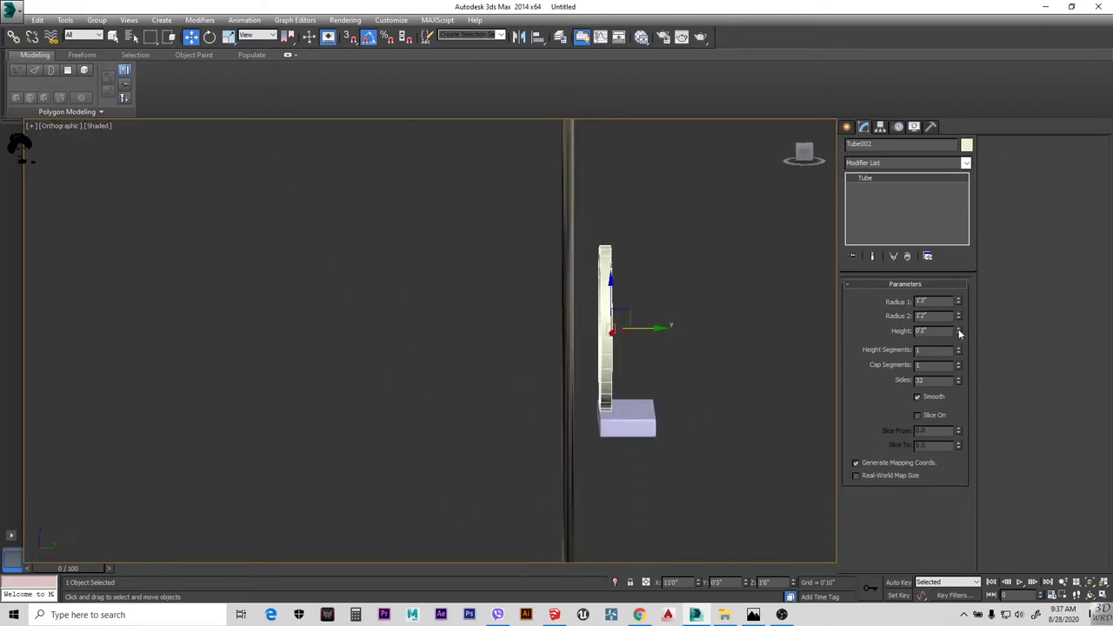
pyautogui.scroll(5, 661, 367)
pyautogui.press('l')
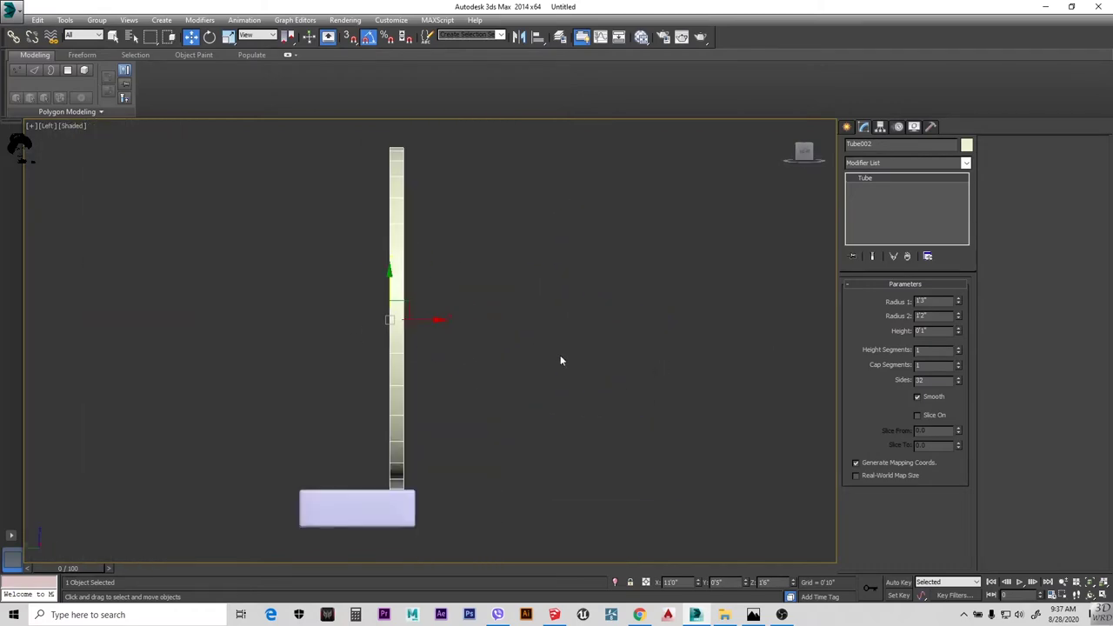
pyautogui.click(394, 396)
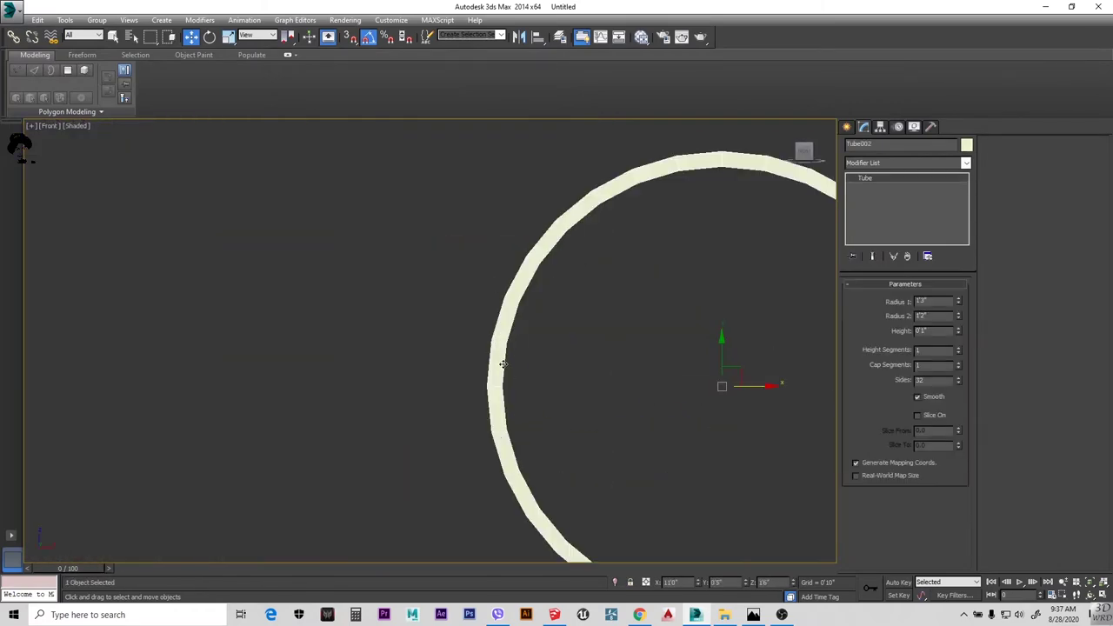
pyautogui.rightClick(600, 327)
# Convert the first ring to Editable Poly and select its lower element
pyautogui.moveTo(525, 432)
pyautogui.click(642, 439)
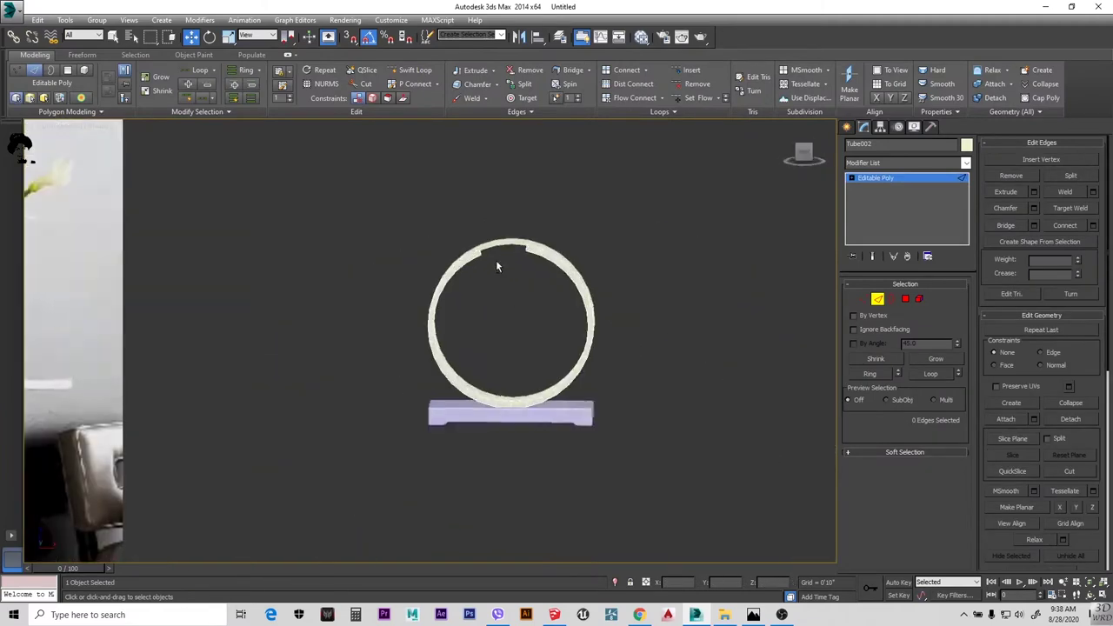
pyautogui.press('5')
pyautogui.click(554, 245)
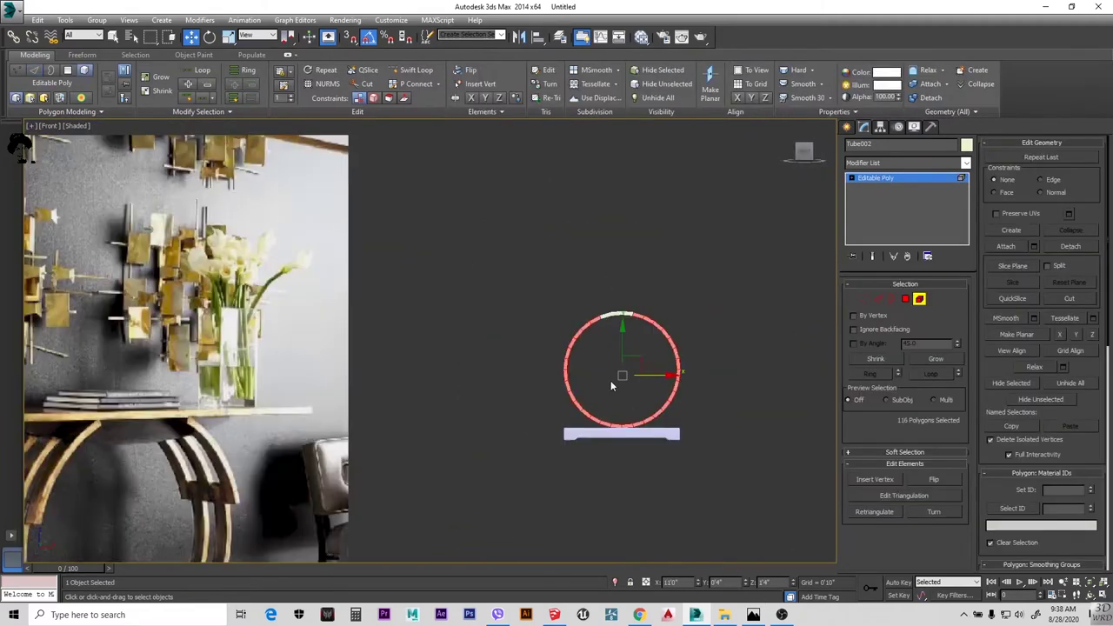
pyautogui.press('2')
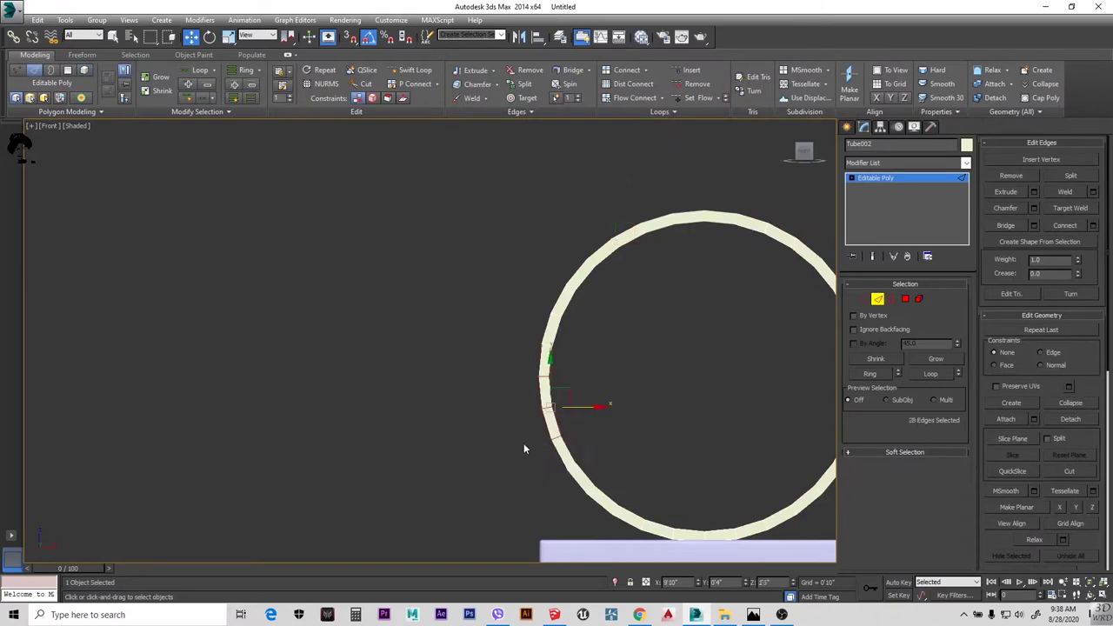
pyautogui.moveTo(576, 369)
pyautogui.keyDown('alt'); pyautogui.mouseDown(button='middle')
pyautogui.moveTo(641, 419)
pyautogui.moveTo(590, 432)
pyautogui.mouseUp(button='middle'); pyautogui.keyUp('alt')
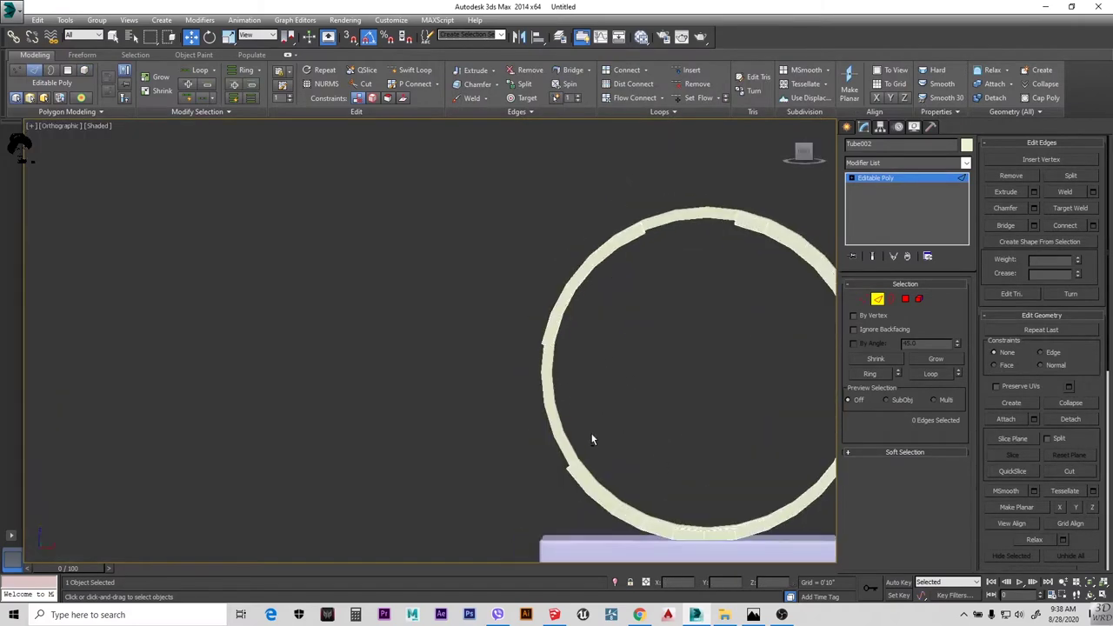
pyautogui.press('f')
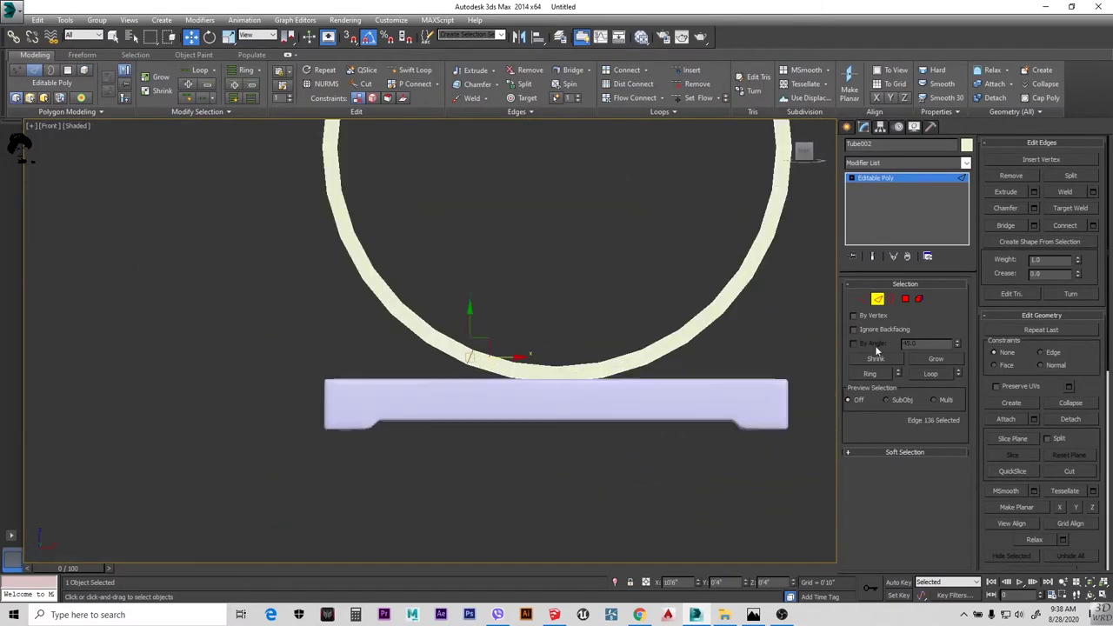
pyautogui.press('5')
pyautogui.click(538, 372)
pyautogui.scroll(-8, 552, 379)
pyautogui.scroll(1, 557, 374)
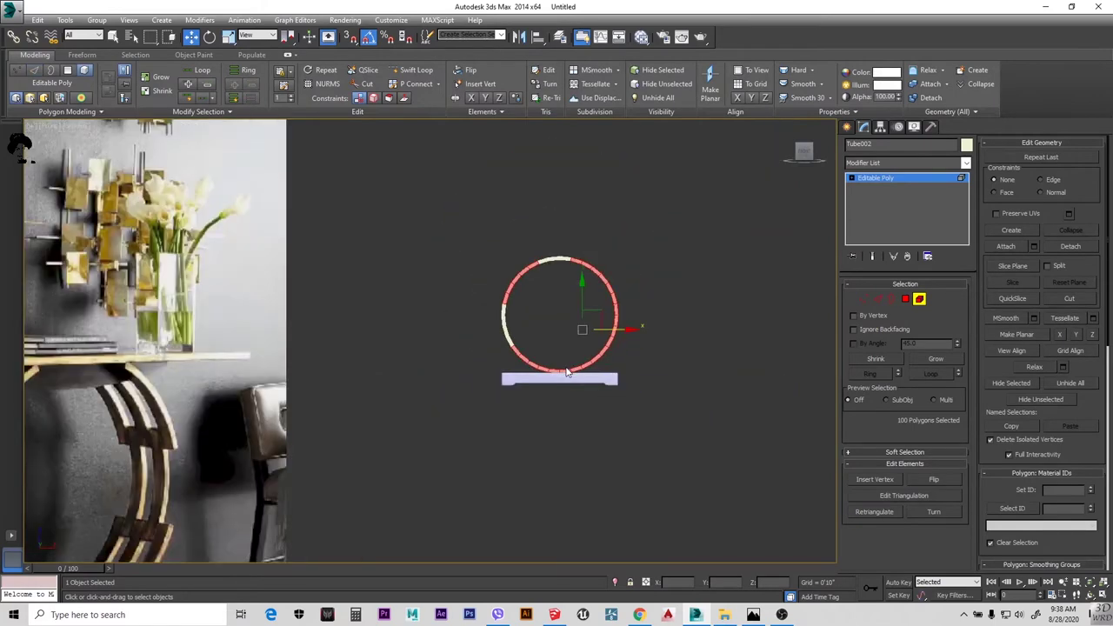
pyautogui.scroll(-2, 566, 370)
pyautogui.scroll(6, 581, 359)
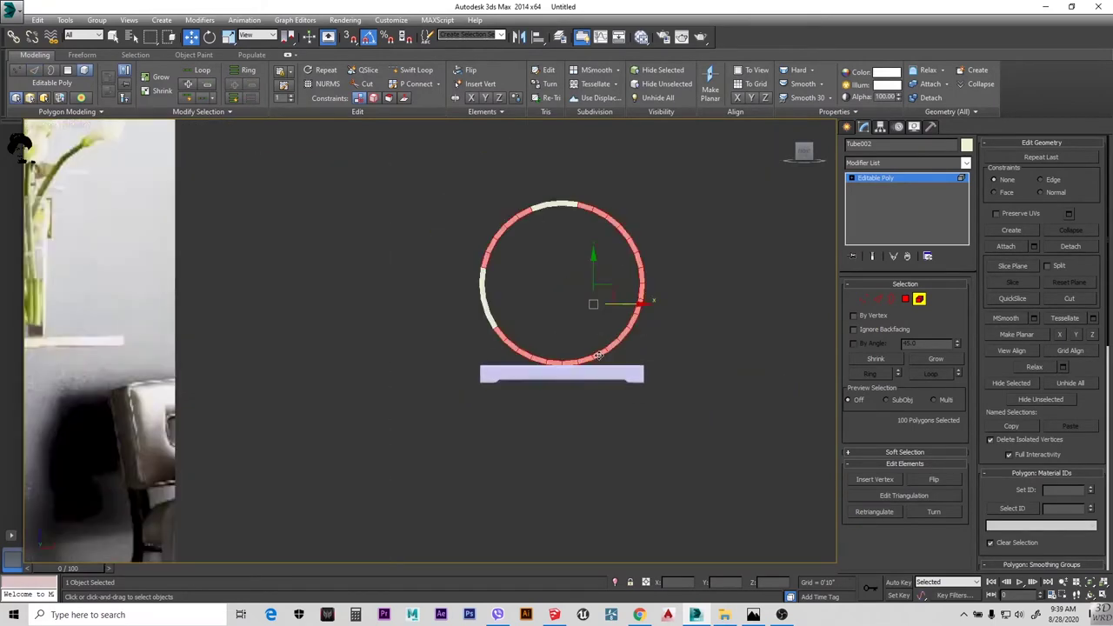
# Remove a section of the band to leave an open arc, then clear the selection
pyautogui.press('2')
pyautogui.scroll(5, 598, 355)
pyautogui.keyDown('alt'); pyautogui.moveTo(634, 372); pyautogui.dragTo(659, 375, button='middle'); pyautogui.keyUp('alt')
pyautogui.scroll(-5, 659, 375)
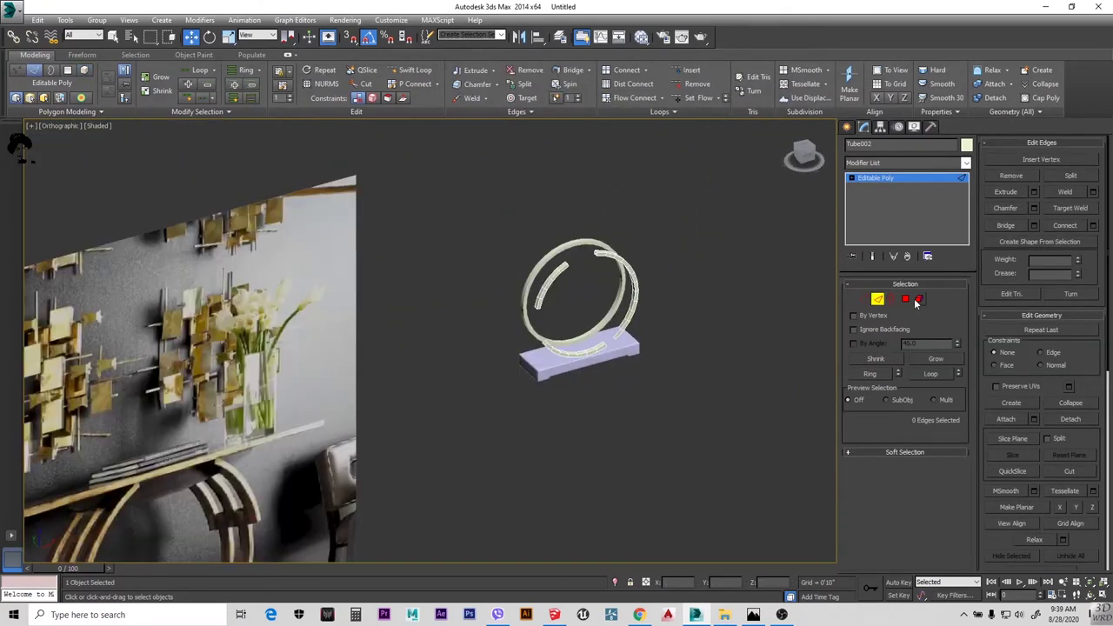
pyautogui.press('5')
pyautogui.scroll(2, 539, 317)
pyautogui.click(539, 318)
pyautogui.moveTo(539, 317)
pyautogui.keyDown('alt'); pyautogui.mouseDown(button='middle')
pyautogui.moveTo(607, 360)
pyautogui.moveTo(540, 302)
pyautogui.moveTo(556, 306)
pyautogui.mouseUp(button='middle'); pyautogui.keyUp('alt')
pyautogui.scroll(2, 555, 304)
pyautogui.scroll(2, 556, 306)
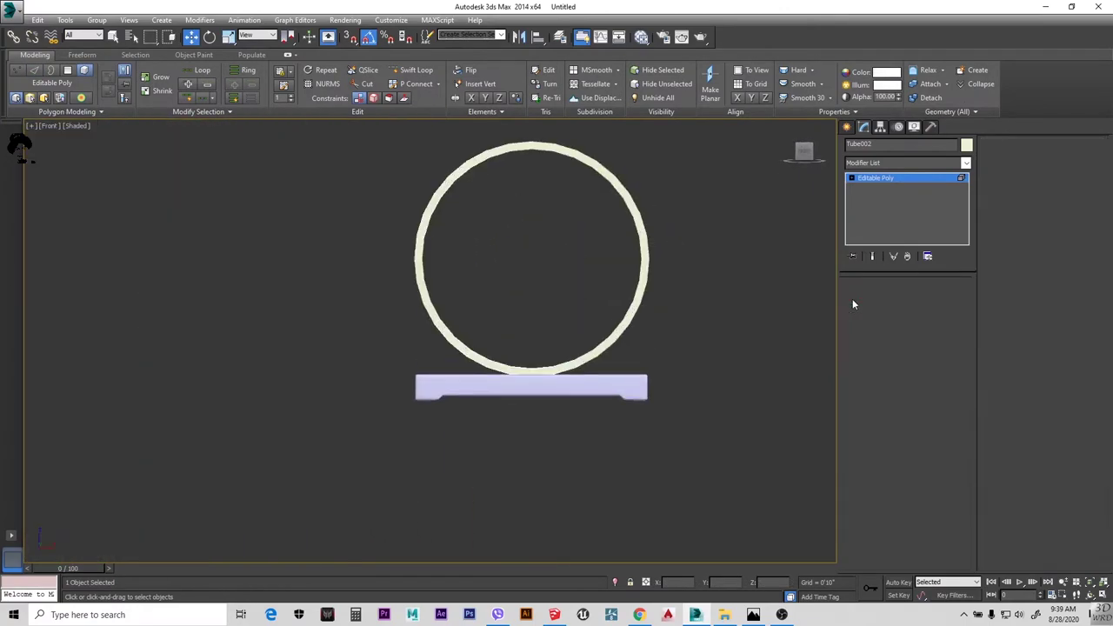
# Convert the second ring to Editable Poly and select it entirely
pyautogui.keyDown('alt'); pyautogui.moveTo(665, 312); pyautogui.dragTo(619, 302, button='middle'); pyautogui.keyUp('alt')
pyautogui.click(619, 302)
pyautogui.rightClick(599, 302)
pyautogui.moveTo(619, 410)
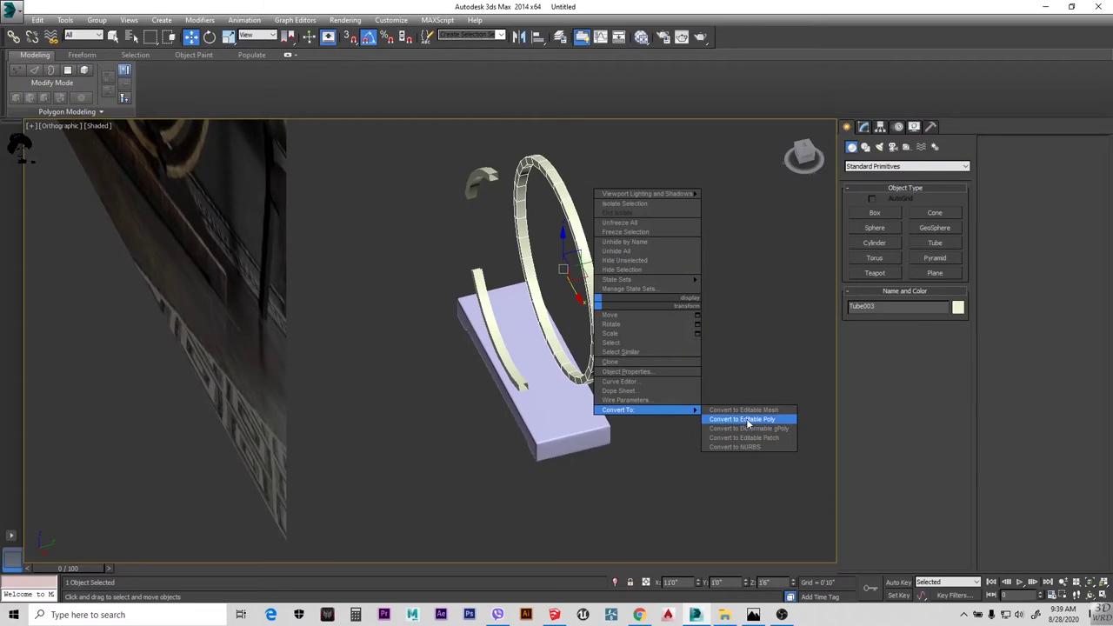
pyautogui.click(742, 419)
pyautogui.press('4')
pyautogui.hotkey('ctrl', 'a')
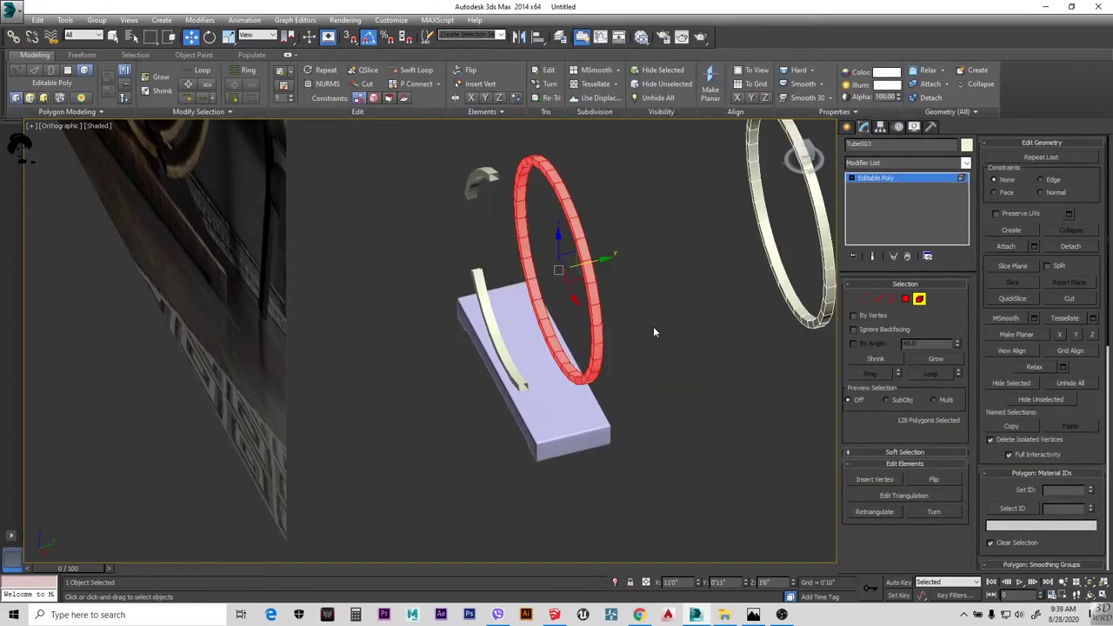
# Split the arc into separate pieces, working from the bottom view in edge and border modes
pyautogui.moveTo(654, 332)
pyautogui.keyDown('alt'); pyautogui.mouseDown(button='middle')
pyautogui.moveTo(678, 294)
pyautogui.moveTo(622, 327)
pyautogui.mouseUp(button='middle'); pyautogui.keyUp('alt')
pyautogui.press('b')
pyautogui.click(348, 409)
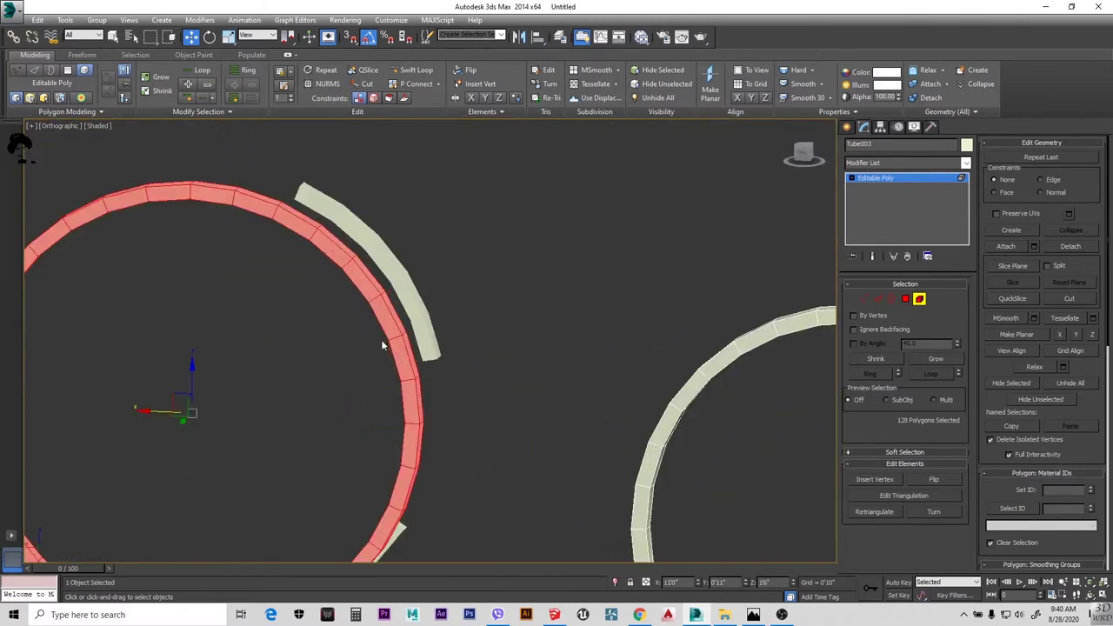
pyautogui.press('2')
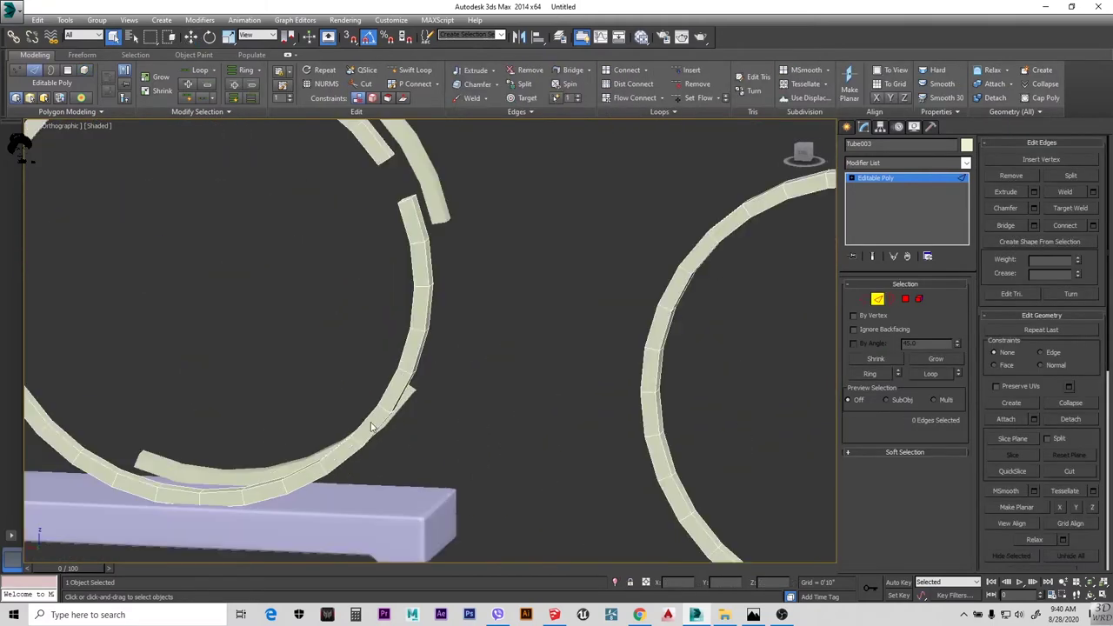
pyautogui.click(919, 300)
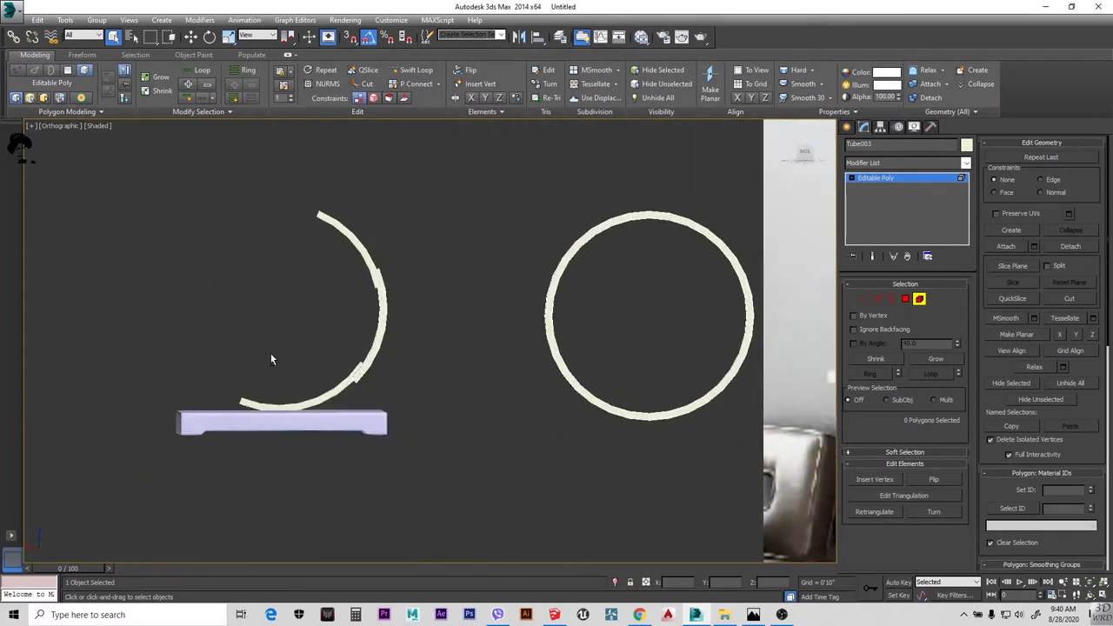
pyautogui.press('3')
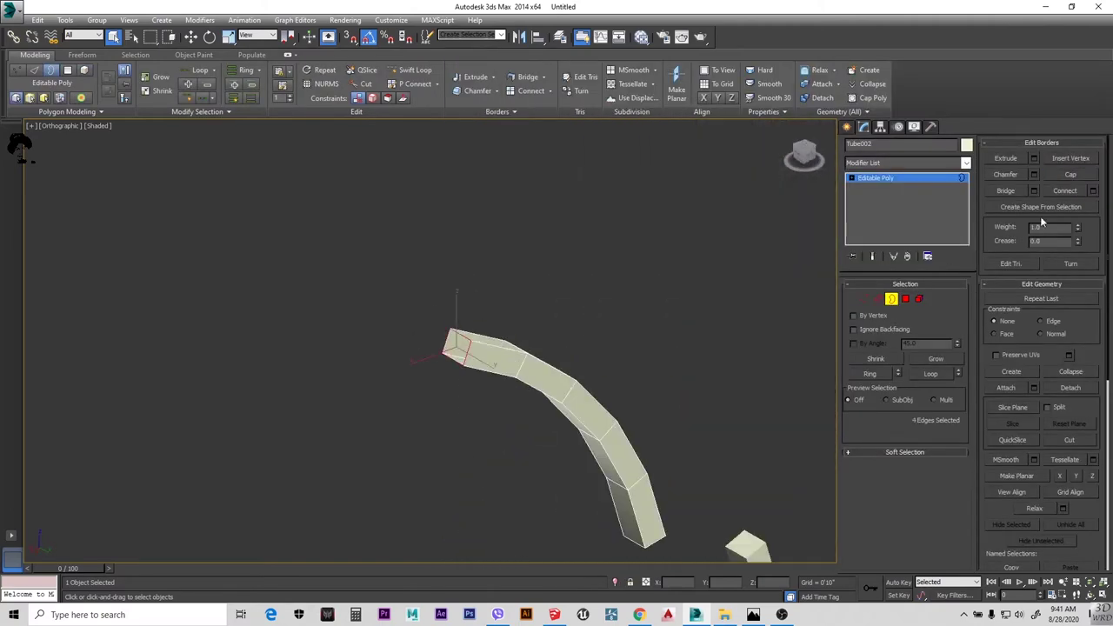
# Select the edge rings around the arc pieces for a 0'1" single-segment chamfer
pyautogui.press('2')
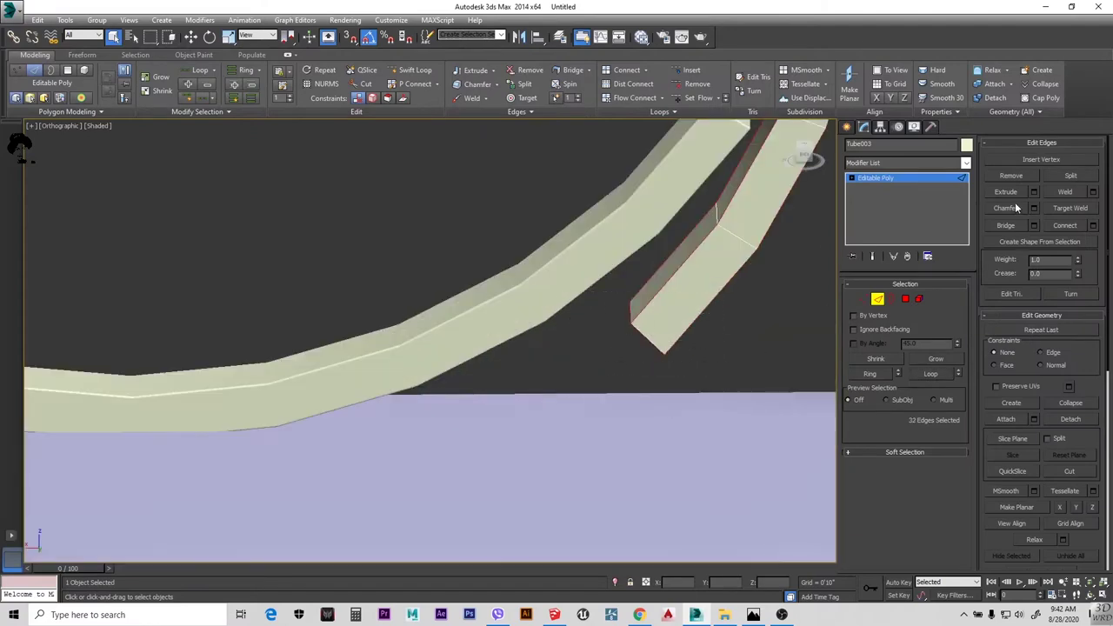
pyautogui.keyDown('alt'); pyautogui.moveTo(769, 264); pyautogui.dragTo(471, 370, button='middle'); pyautogui.keyUp('alt')
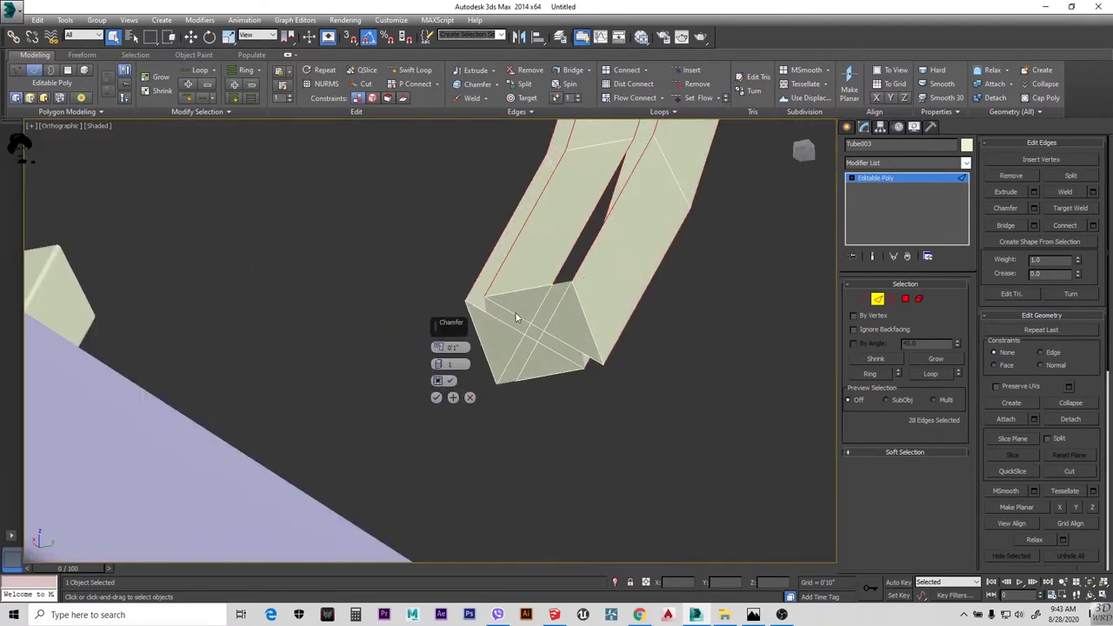
pyautogui.click(870, 374)
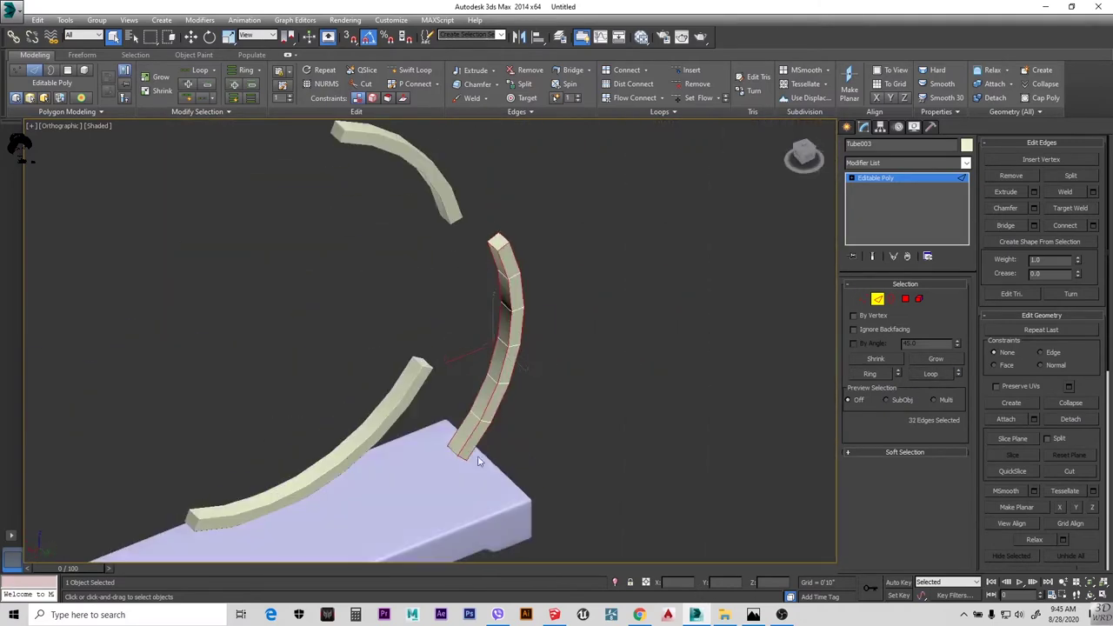
pyautogui.click(1034, 208)
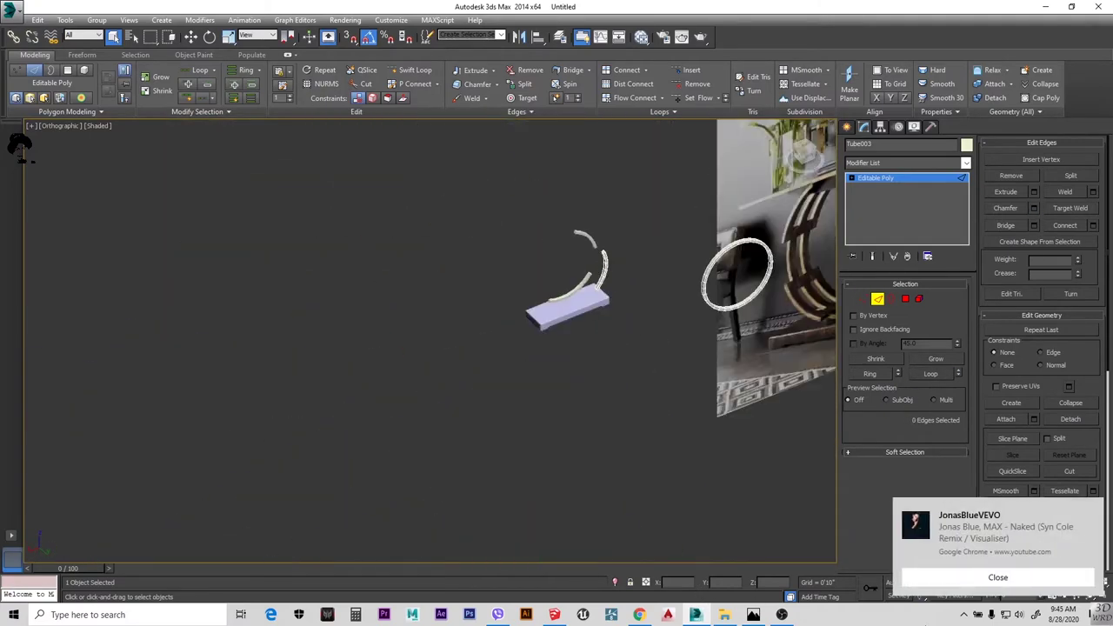
# In the Left view, Shift-drag a copy of the neighbouring arc piece sideways and confirm the clone
pyautogui.scroll(3, 570, 260)
pyautogui.press('w')
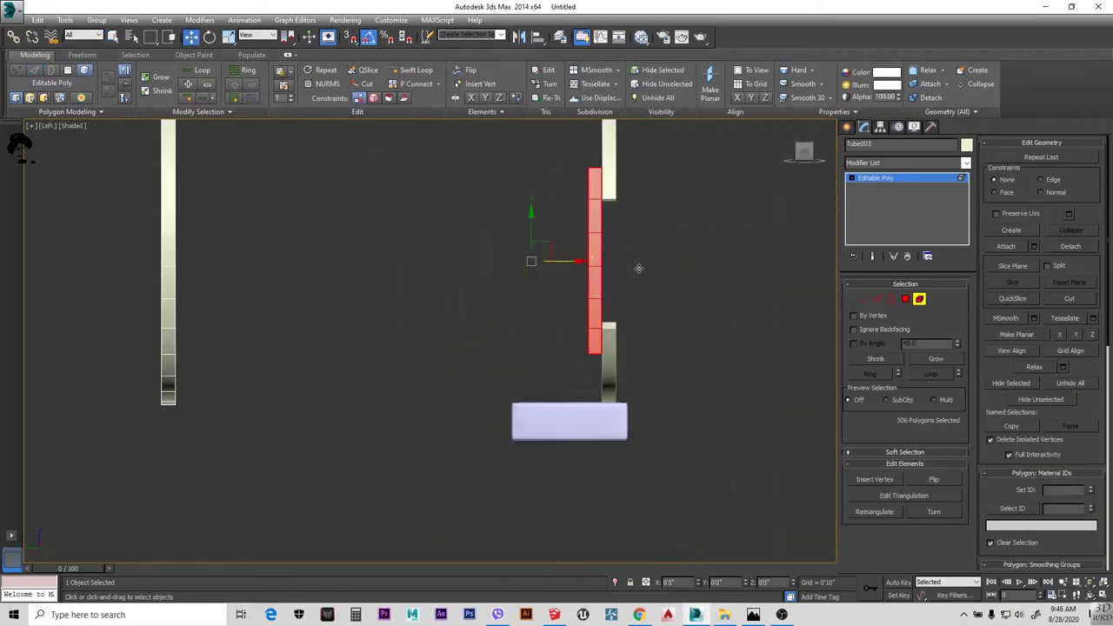
pyautogui.moveTo(716, 317)
pyautogui.keyDown('alt'); pyautogui.mouseDown(button='middle')
pyautogui.moveTo(617, 318)
pyautogui.moveTo(589, 290)
pyautogui.mouseUp(button='middle'); pyautogui.keyUp('alt')
pyautogui.press('l')
pyautogui.click(432, 305)
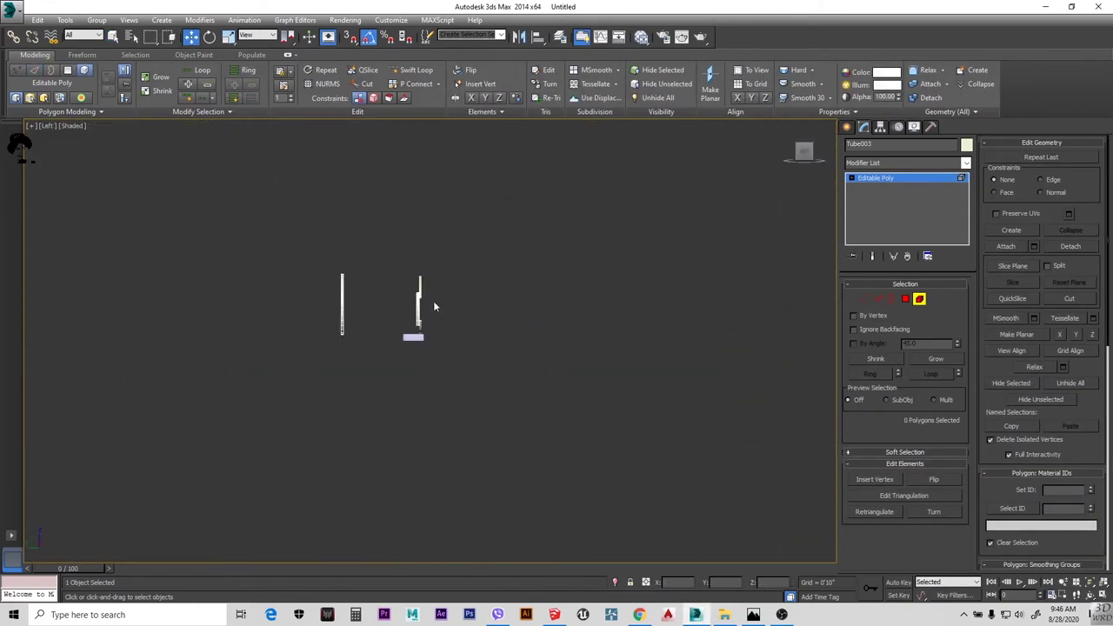
pyautogui.scroll(5, 444, 259)
pyautogui.scroll(-3, 444, 259)
pyautogui.scroll(-2, 469, 278)
pyautogui.click(475, 287)
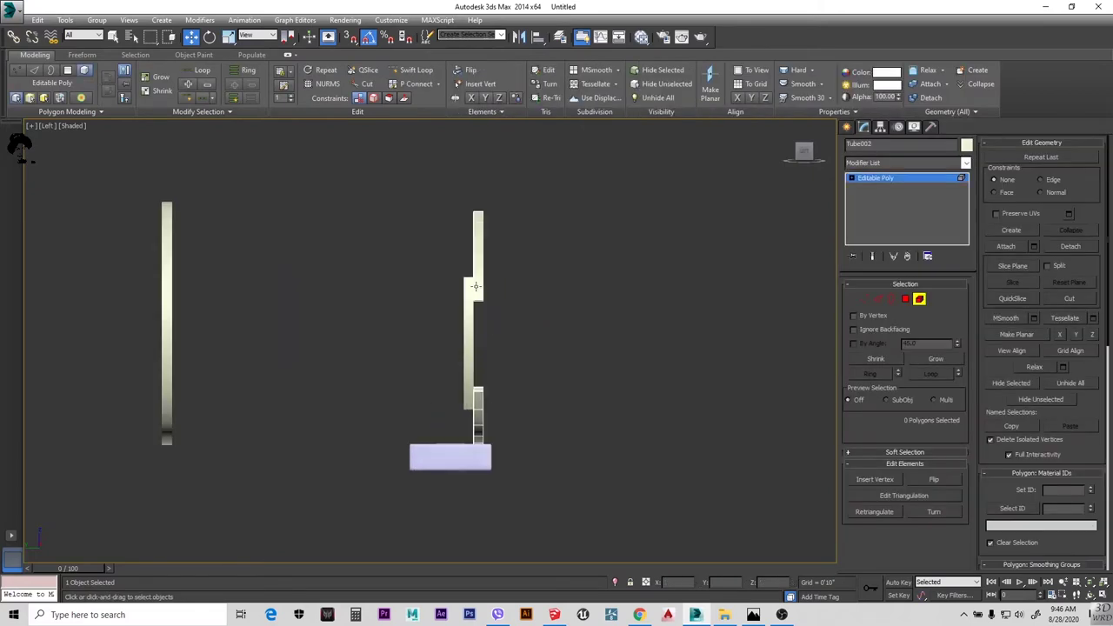
pyautogui.keyDown('shift'); pyautogui.moveTo(484, 425); pyautogui.dragTo(488, 425); pyautogui.keyUp('shift')
pyautogui.click(621, 340)
# Clone the tube arc strips beside the originals to form staggered bands
pyautogui.scroll(2, 555, 340)
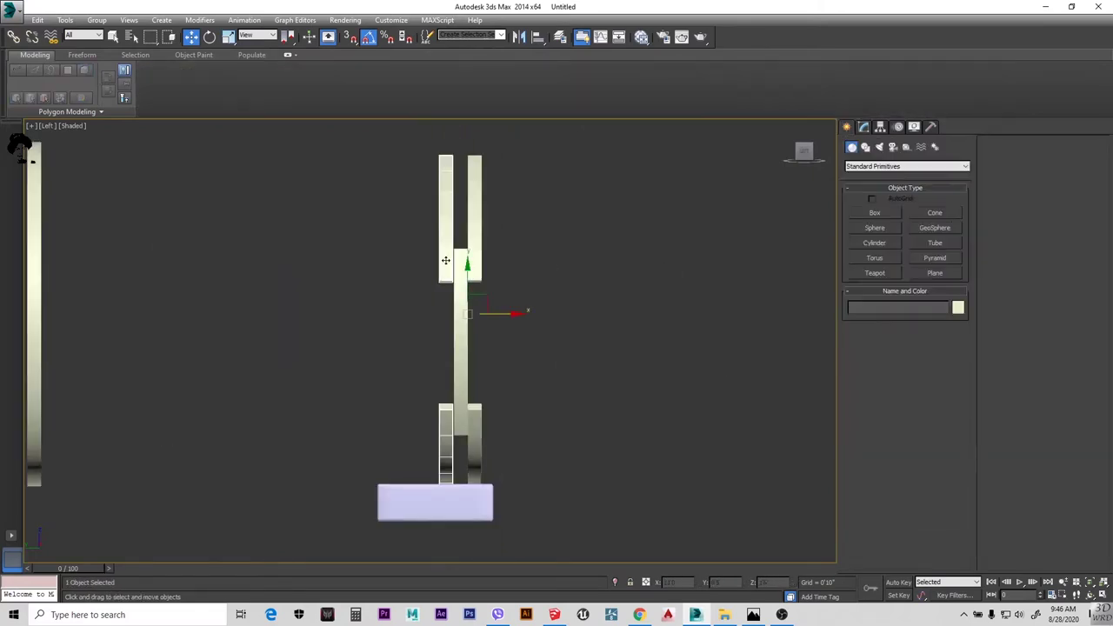
pyautogui.scroll(2, 493, 313)
pyautogui.scroll(4, 493, 314)
pyautogui.scroll(-8, 603, 330)
pyautogui.click(603, 331)
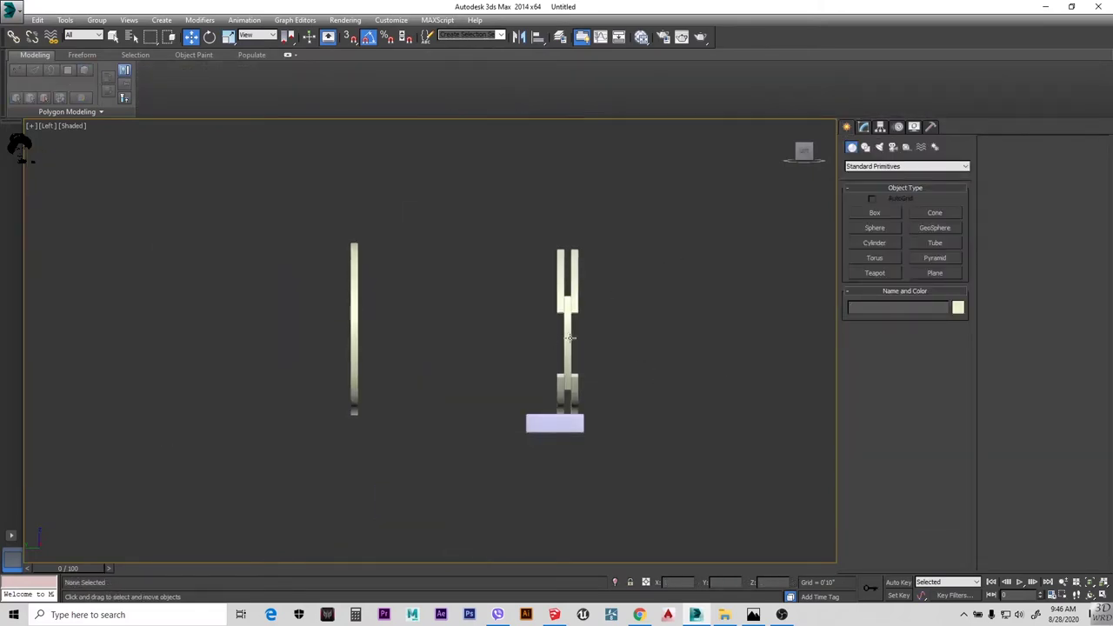
pyautogui.click(569, 338)
pyautogui.scroll(3, 569, 338)
pyautogui.scroll(3, 519, 330)
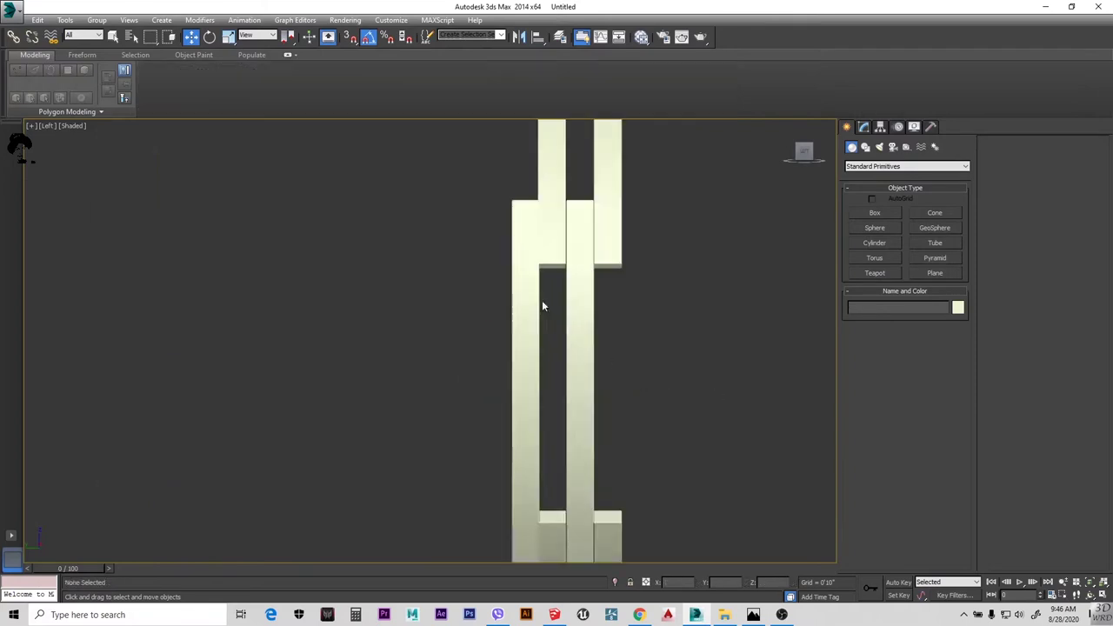
pyautogui.scroll(-1, 506, 333)
pyautogui.scroll(4, 506, 332)
pyautogui.scroll(-8, 603, 322)
pyautogui.click(603, 322)
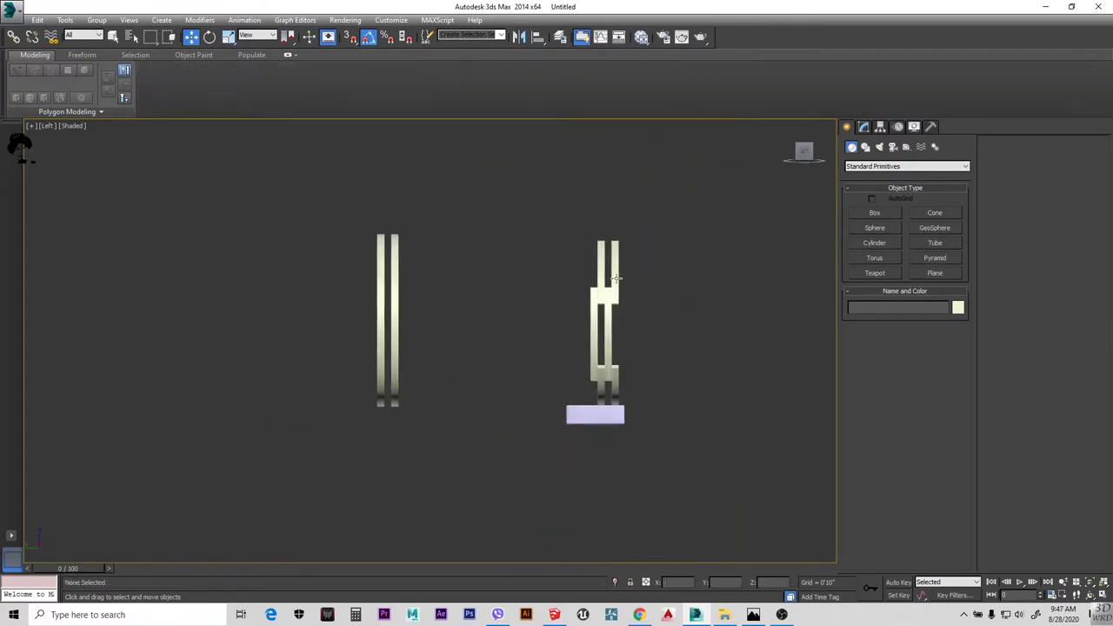
pyautogui.keyDown('shift'); pyautogui.moveTo(615, 278); pyautogui.dragTo(615, 228); pyautogui.keyUp('shift')
pyautogui.press('Return')
# Clear the selection and switch to the Front view showing the reference photo
pyautogui.scroll(4, 573, 274)
pyautogui.scroll(3, 590, 243)
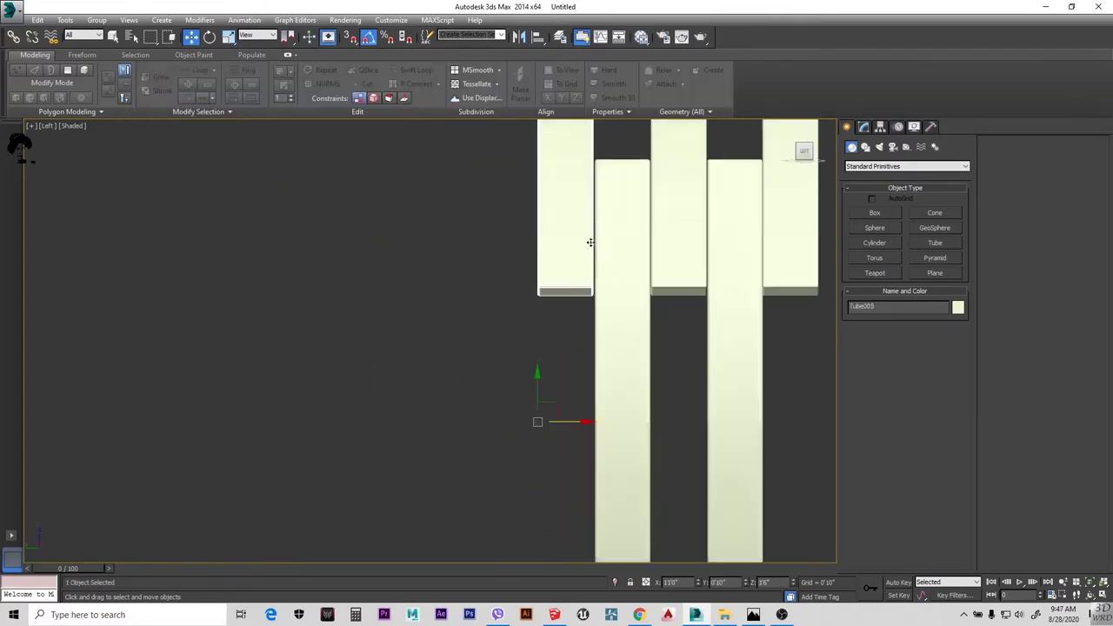
pyautogui.scroll(3, 589, 241)
pyautogui.scroll(-4, 566, 356)
pyautogui.scroll(4, 554, 380)
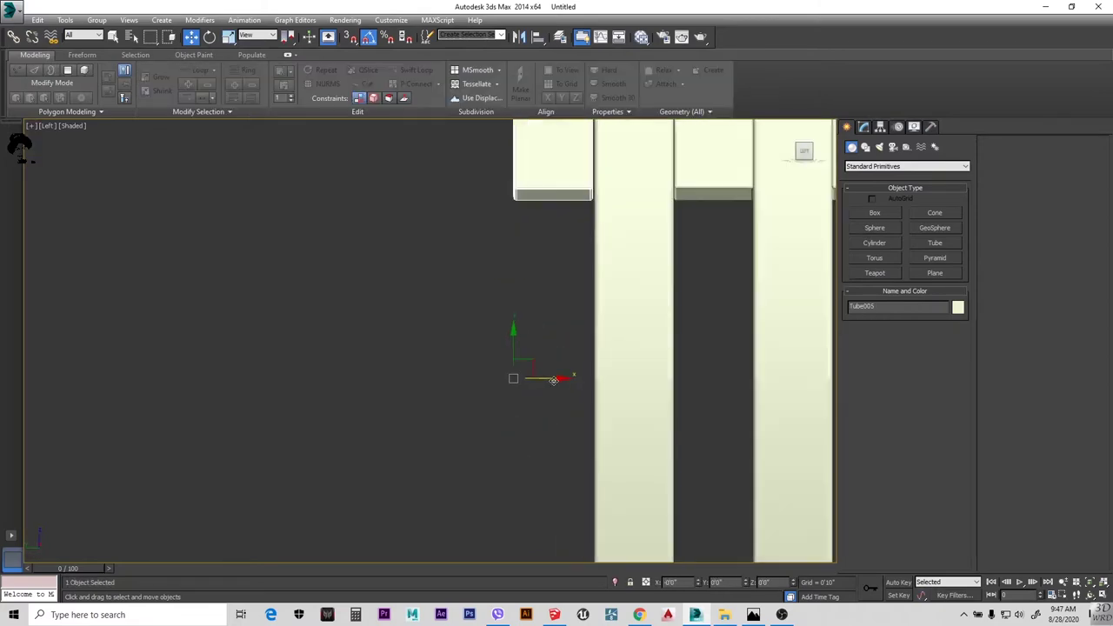
pyautogui.scroll(-5, 608, 347)
pyautogui.click(651, 329)
pyautogui.press('f')
pyautogui.scroll(2, 560, 403)
# Mirror-copy the half-arc and nudge it slightly right, forming a ring with a top gap
pyautogui.scroll(2, 573, 296)
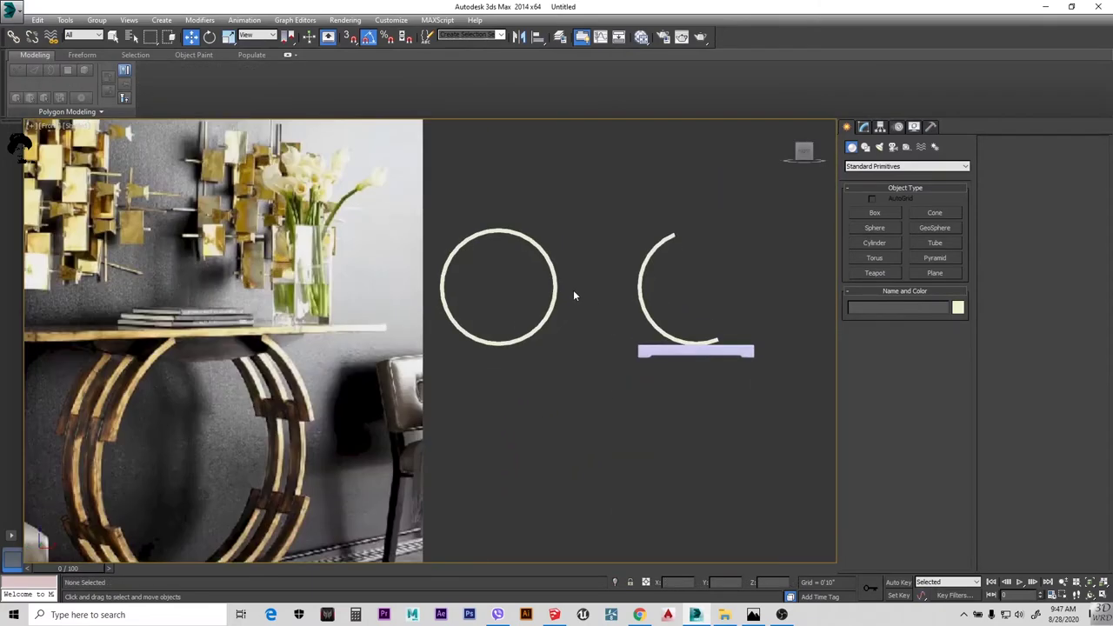
pyautogui.keyDown('alt'); pyautogui.moveTo(625, 282); pyautogui.dragTo(652, 300, button='middle'); pyautogui.keyUp('alt')
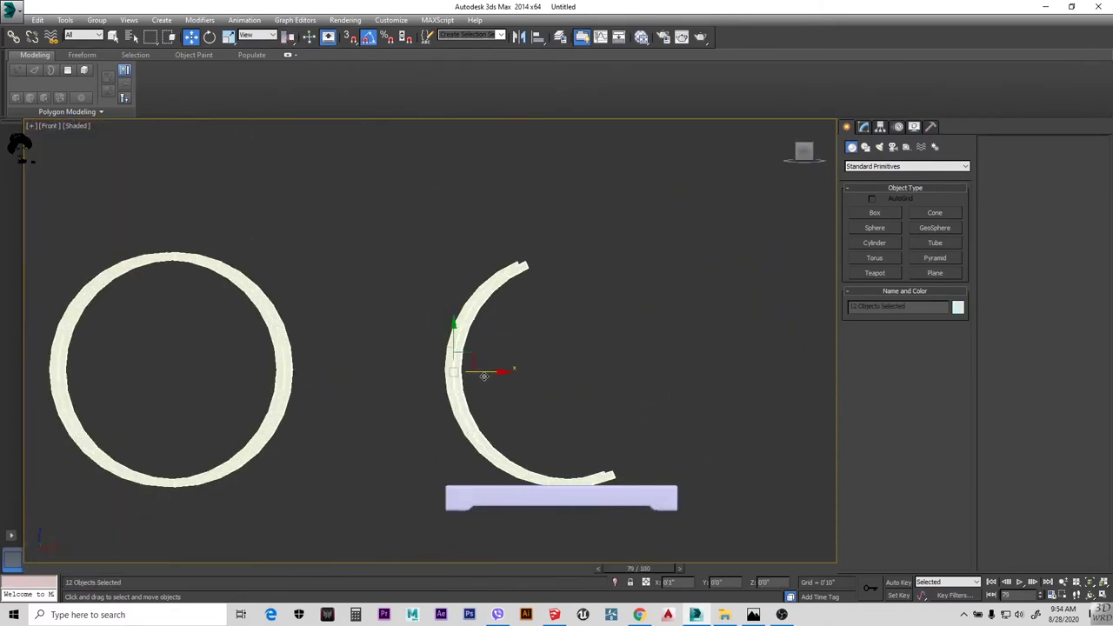
pyautogui.hotkey('ctrl', 'v')
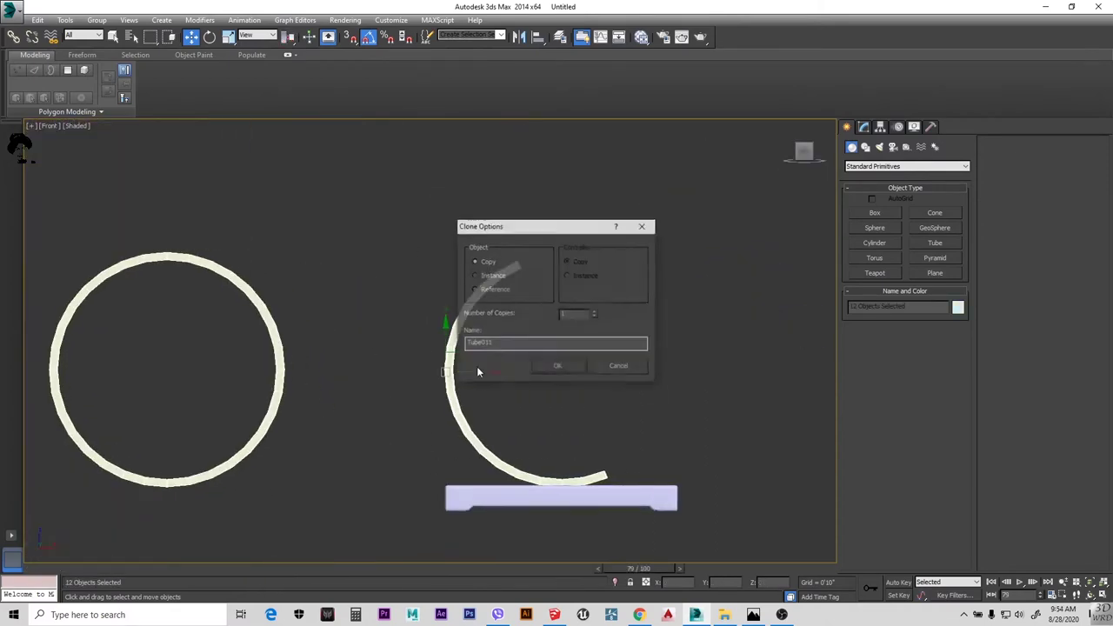
pyautogui.press('Return')
pyautogui.click(519, 36)
pyautogui.click(512, 405)
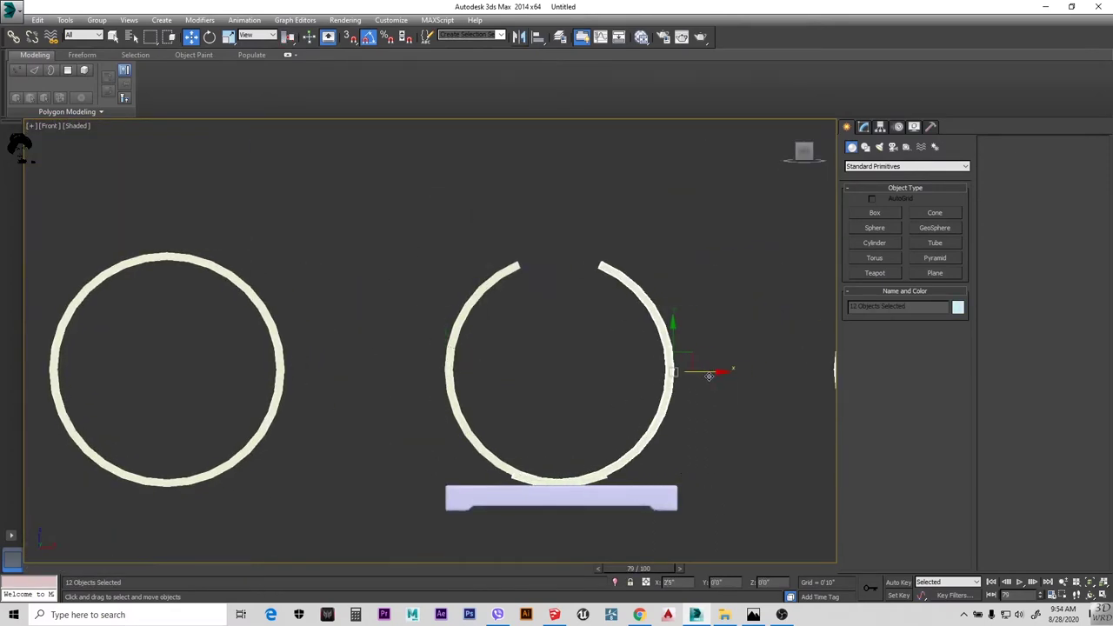
pyautogui.moveTo(709, 375); pyautogui.dragTo(716, 377)
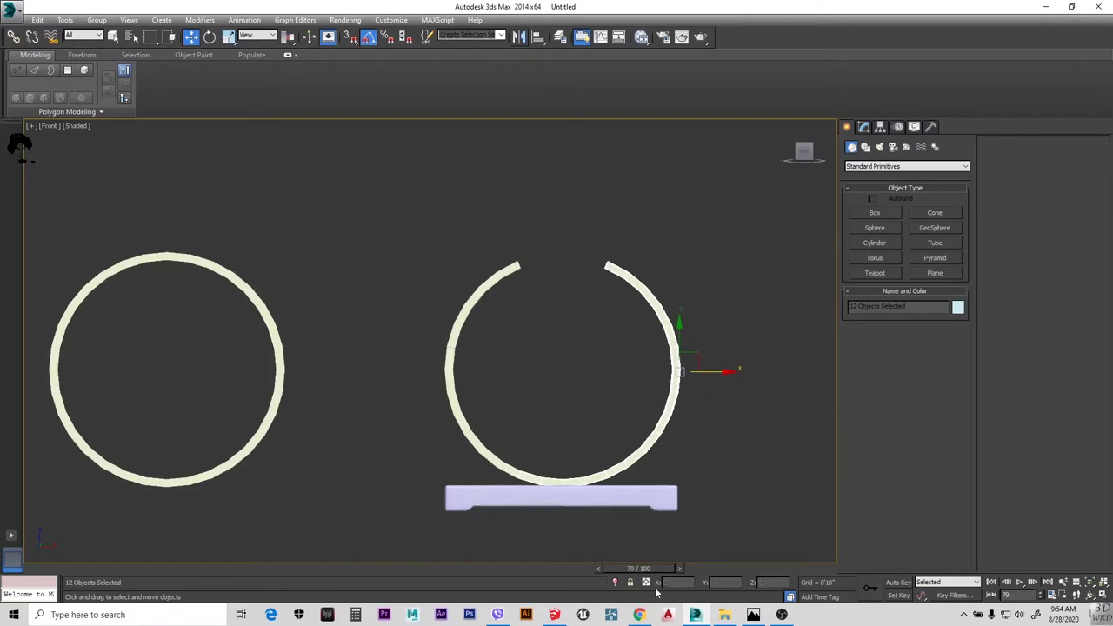
pyautogui.scroll(-3, 315, 425)
# Select the end edges of one arc beam at Edge level, then clear the selection
pyautogui.scroll(5, 360, 415)
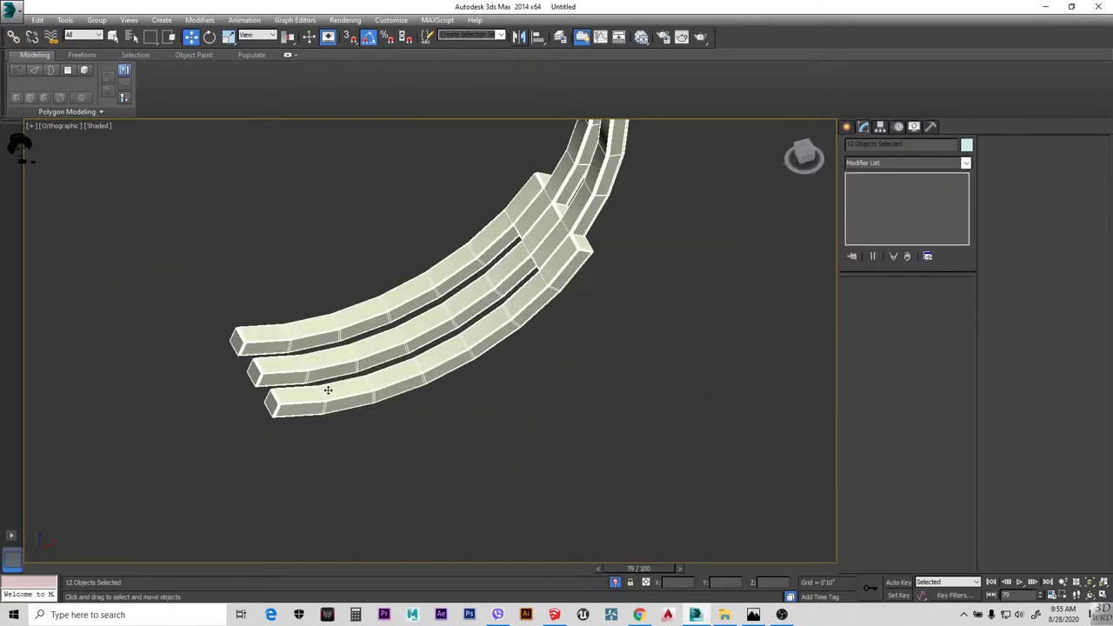
pyautogui.click(329, 395)
pyautogui.press('2')
pyautogui.moveTo(647, 334); pyautogui.dragTo(320, 535)
pyautogui.moveTo(321, 494); pyautogui.dragTo(319, 492)
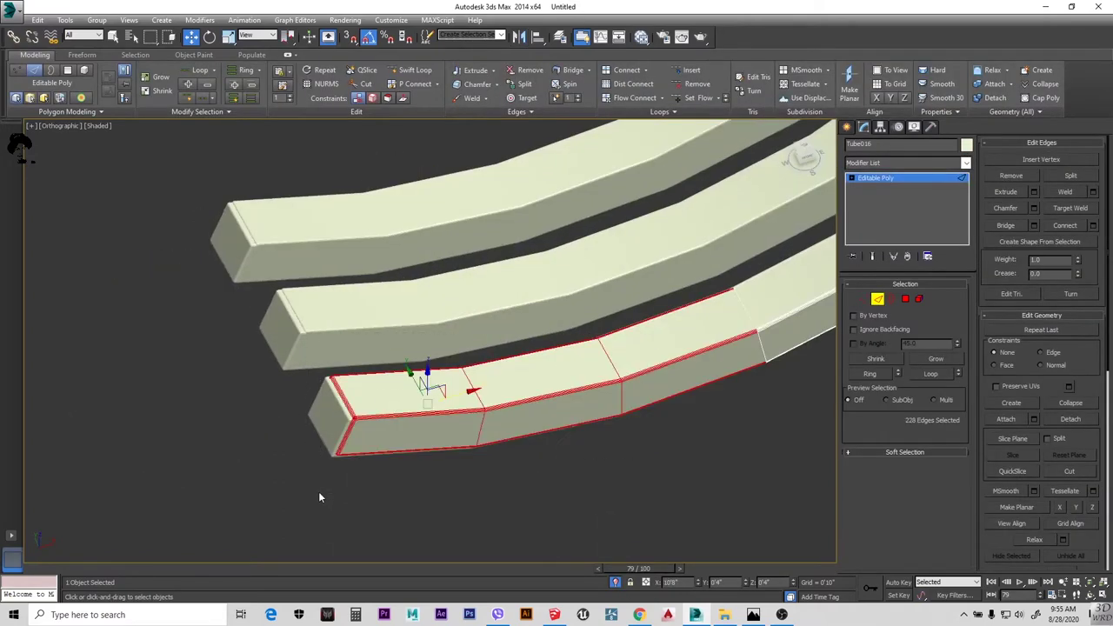
pyautogui.click(510, 394)
pyautogui.keyDown('alt'); pyautogui.moveTo(510, 395); pyautogui.dragTo(348, 406, button='middle'); pyautogui.keyUp('alt')
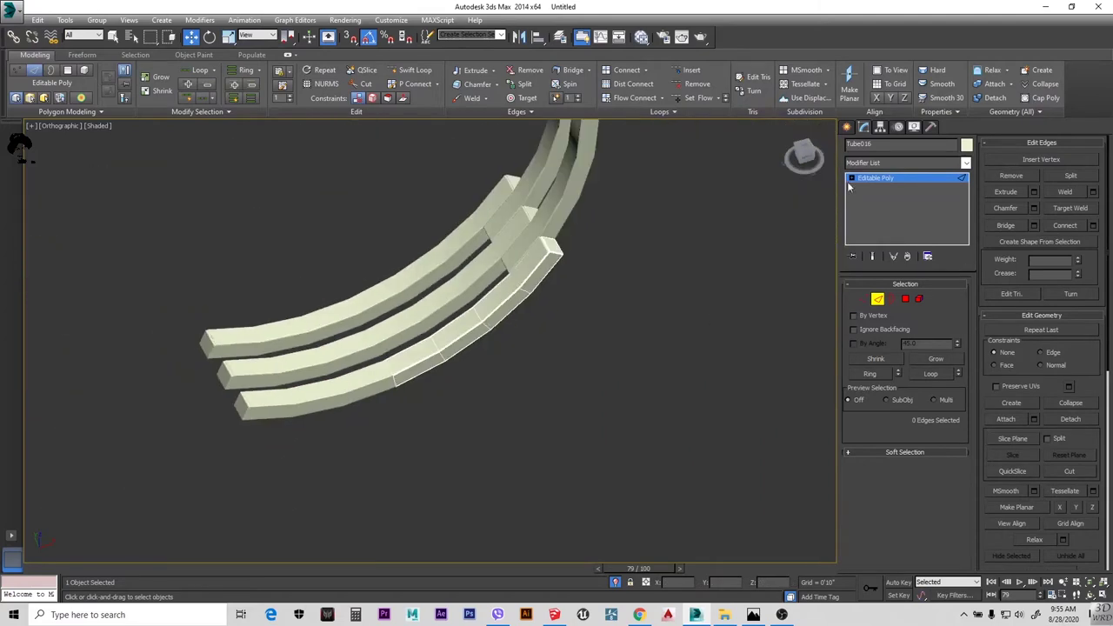
pyautogui.click(847, 126)
pyautogui.click(313, 453)
pyautogui.scroll(2, 313, 434)
pyautogui.scroll(3, 342, 417)
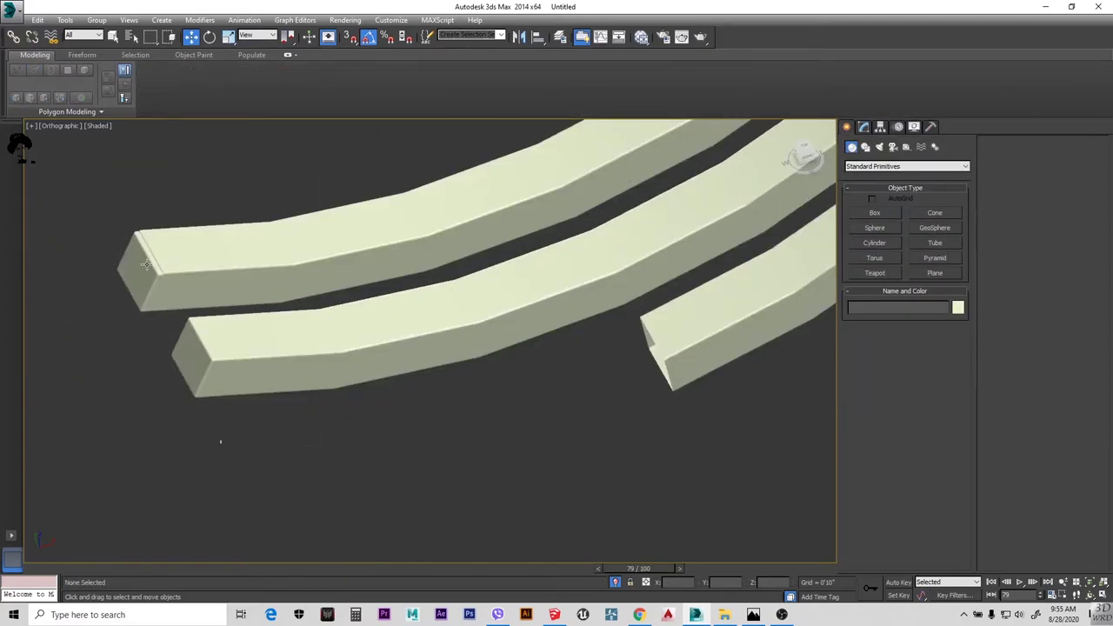
# Select Tube015's open end border and cap it
pyautogui.click(368, 335)
pyautogui.press('2')
pyautogui.moveTo(594, 514); pyautogui.dragTo(595, 513)
pyautogui.keyDown('alt'); pyautogui.moveTo(594, 514); pyautogui.dragTo(519, 276, button='middle'); pyautogui.keyUp('alt')
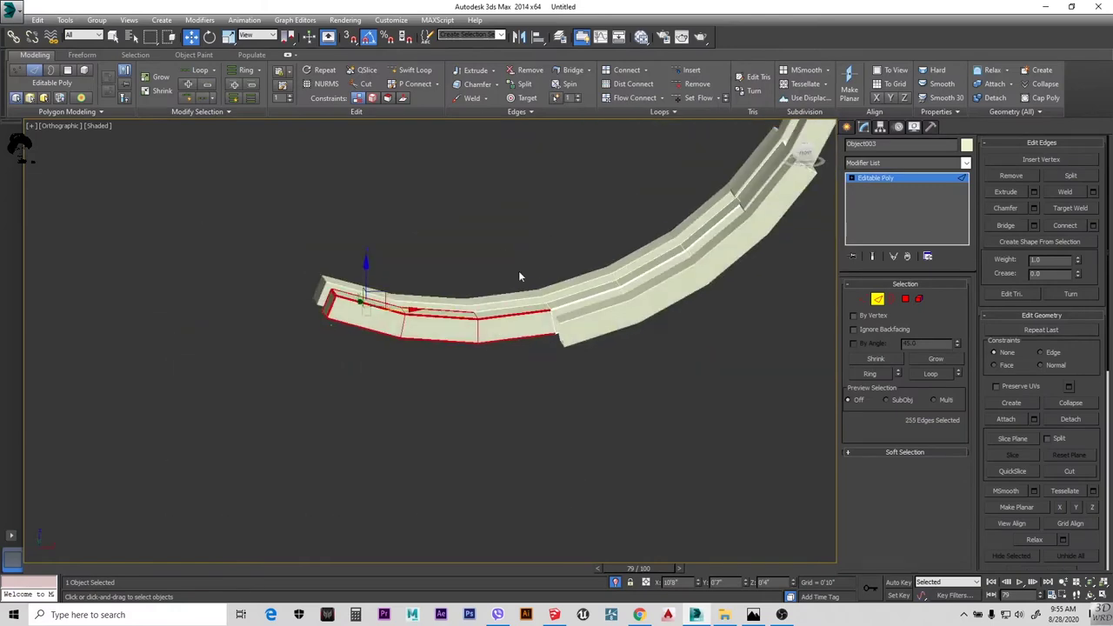
pyautogui.click(455, 315)
pyautogui.scroll(3, 449, 322)
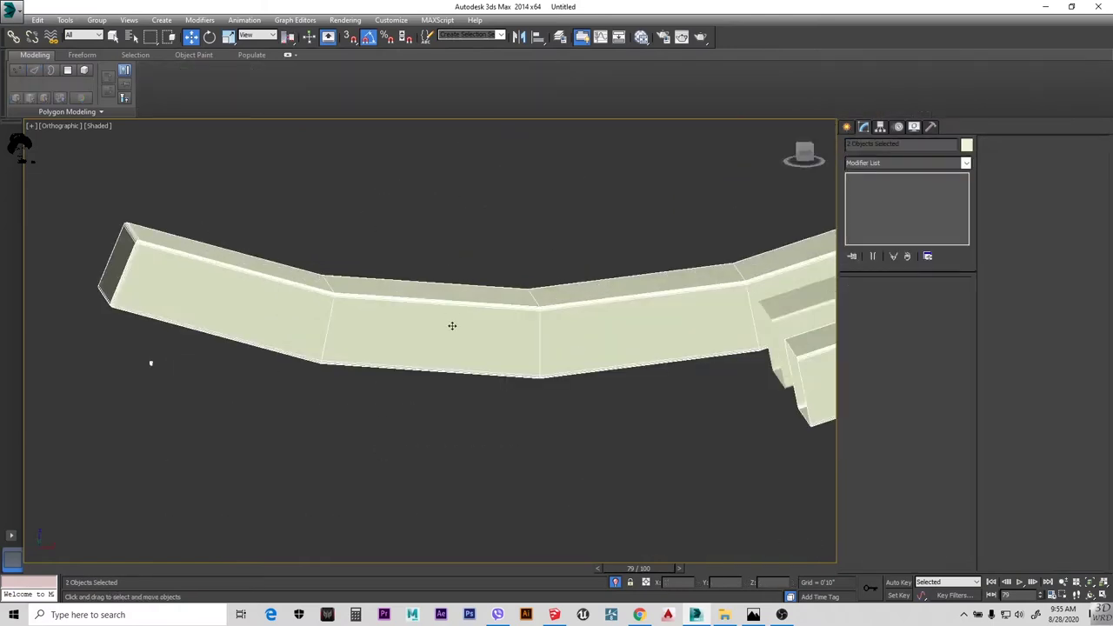
pyautogui.press('3')
pyautogui.moveTo(631, 283)
pyautogui.keyDown('alt'); pyautogui.mouseDown(button='middle')
pyautogui.moveTo(434, 305)
pyautogui.moveTo(683, 359)
pyautogui.mouseUp(button='middle'); pyautogui.keyUp('alt')
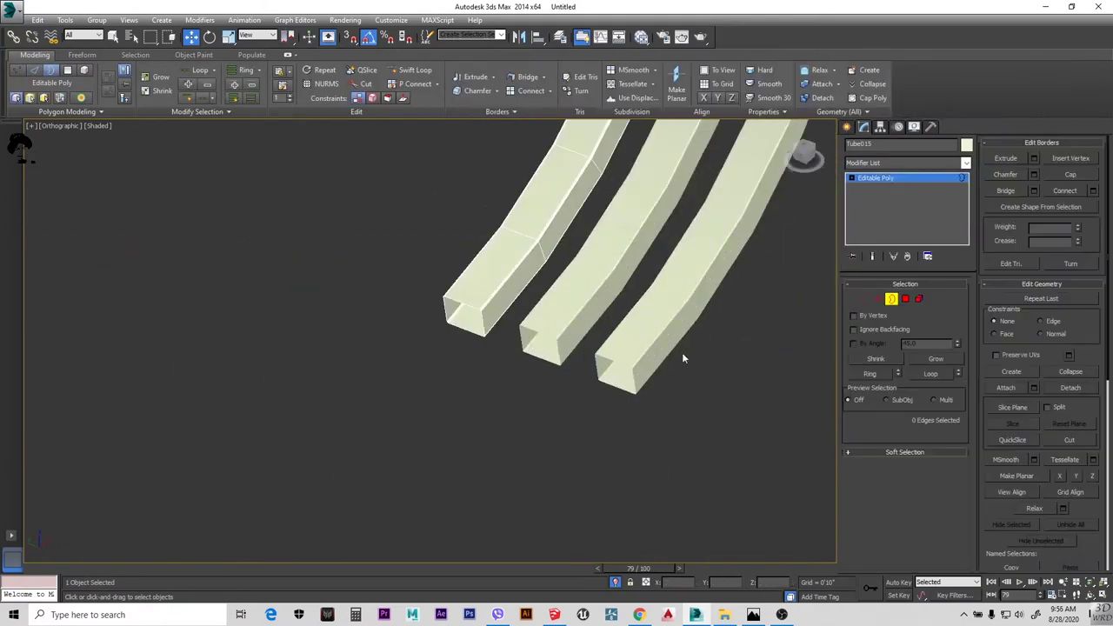
pyautogui.click(1079, 176)
pyautogui.press('z')
# Chamfer the edges around the capped beam end
pyautogui.press('2')
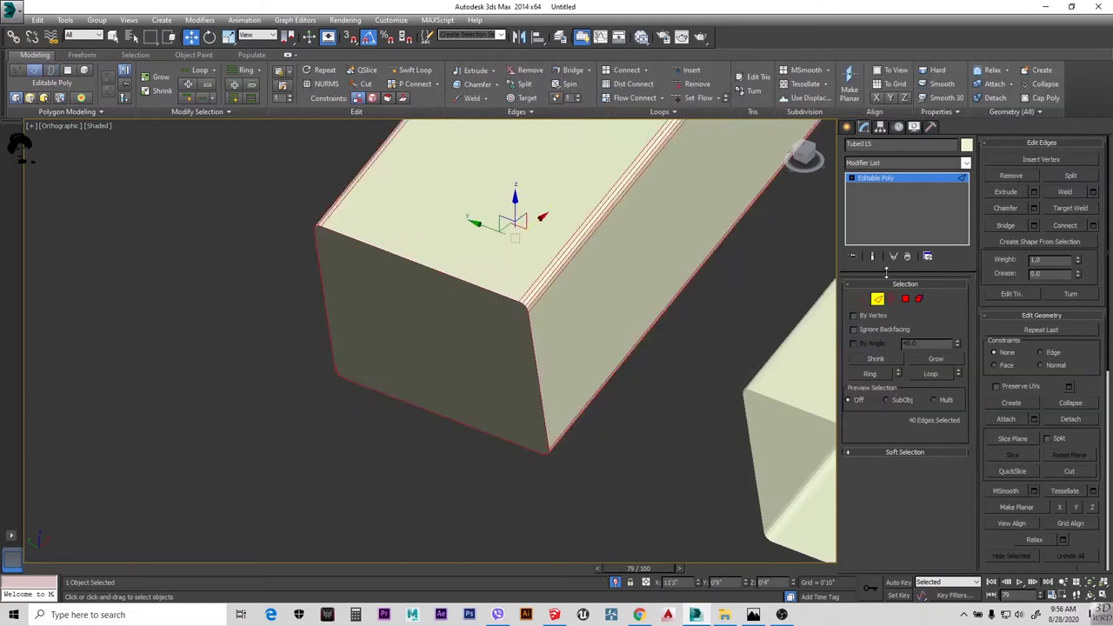
pyautogui.click(1028, 208)
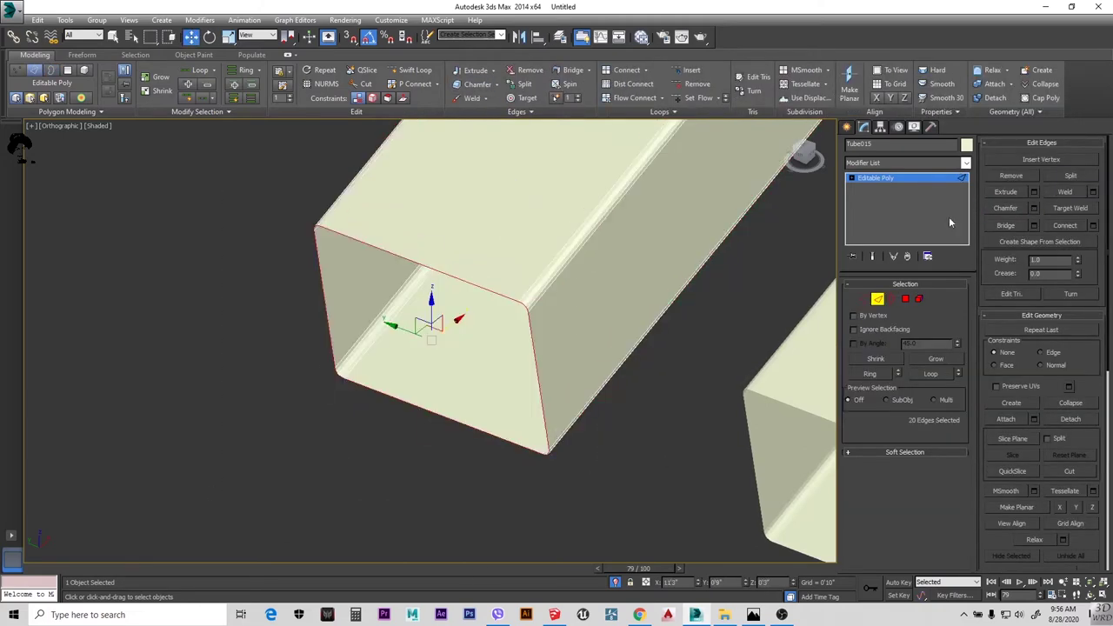
pyautogui.press('3')
pyautogui.keyDown('alt'); pyautogui.moveTo(447, 437); pyautogui.dragTo(572, 378, button='middle'); pyautogui.keyUp('alt')
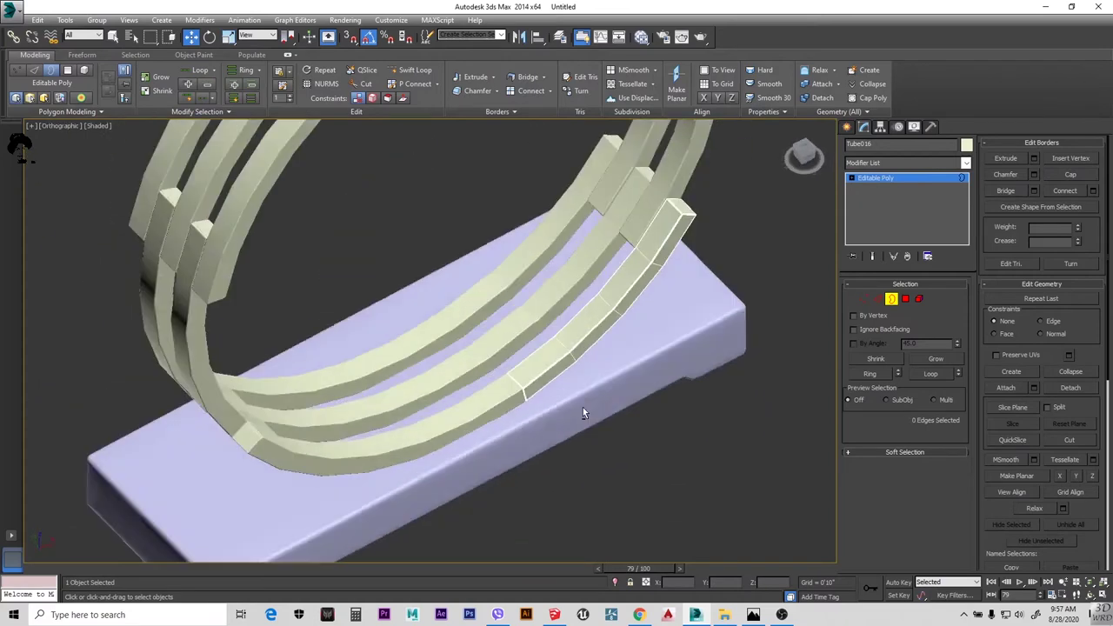
pyautogui.keyDown('alt'); pyautogui.moveTo(579, 386); pyautogui.dragTo(612, 380, button='middle'); pyautogui.keyUp('alt')
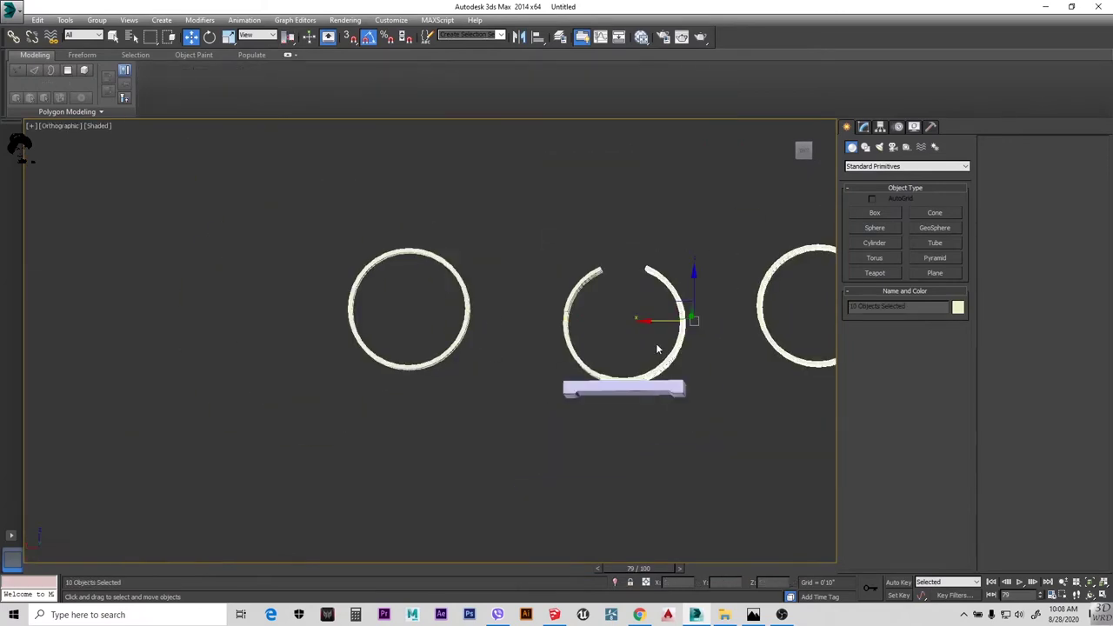
# In the Left view, select all ten ring objects and box-select edges across the half-ring
pyautogui.press('l')
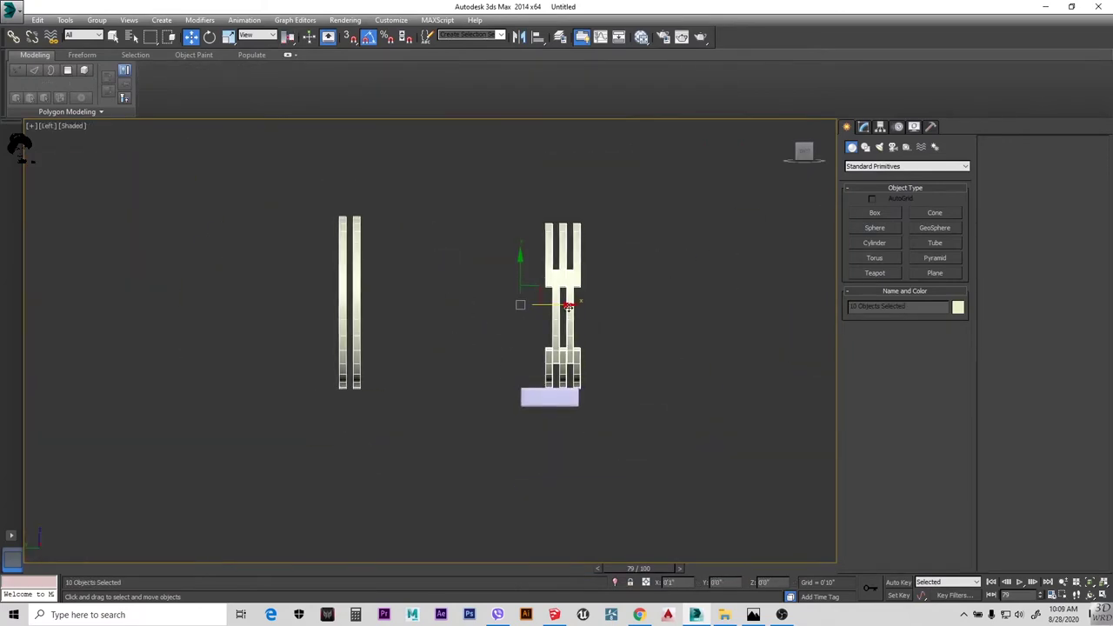
pyautogui.scroll(3, 571, 274)
pyautogui.keyDown('alt'); pyautogui.moveTo(571, 274); pyautogui.dragTo(522, 417, button='middle'); pyautogui.keyUp('alt')
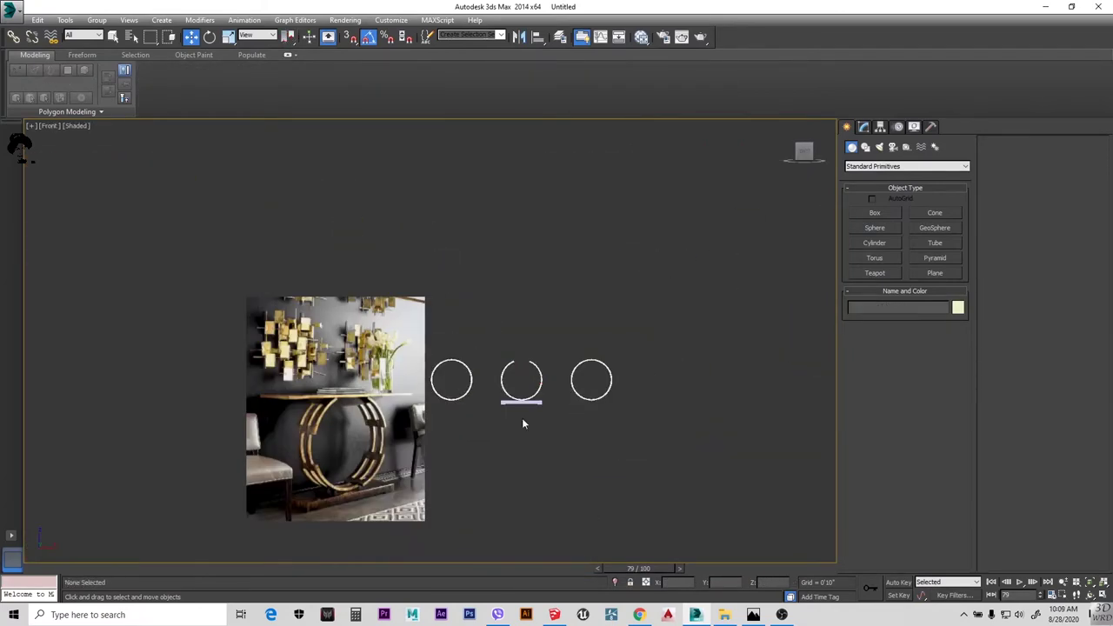
pyautogui.scroll(3, 522, 418)
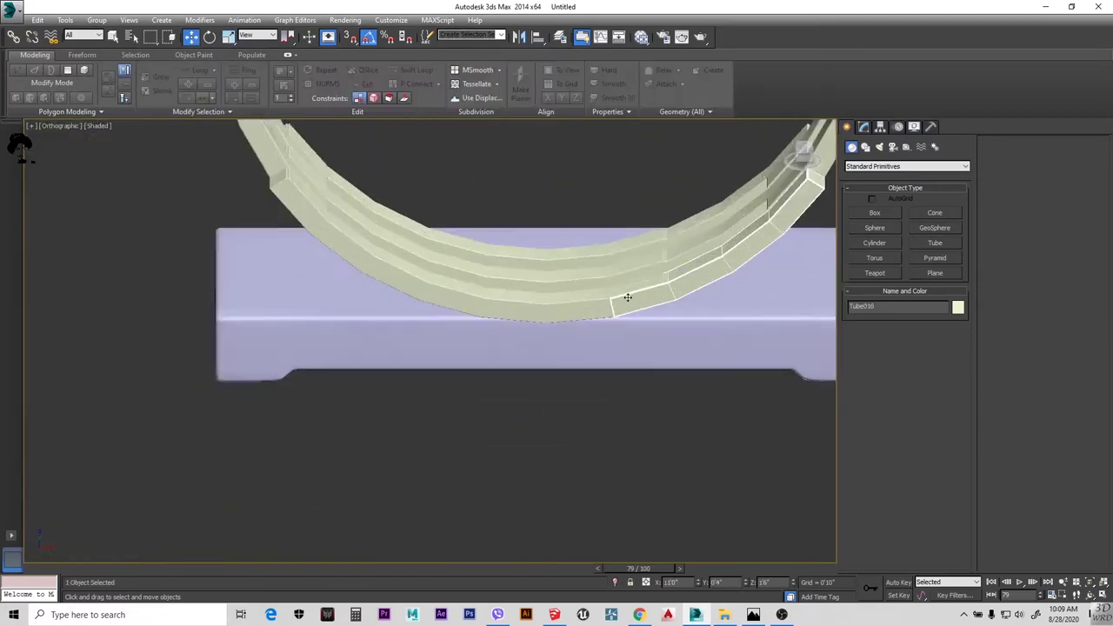
pyautogui.hotkey('ctrl', 'a')
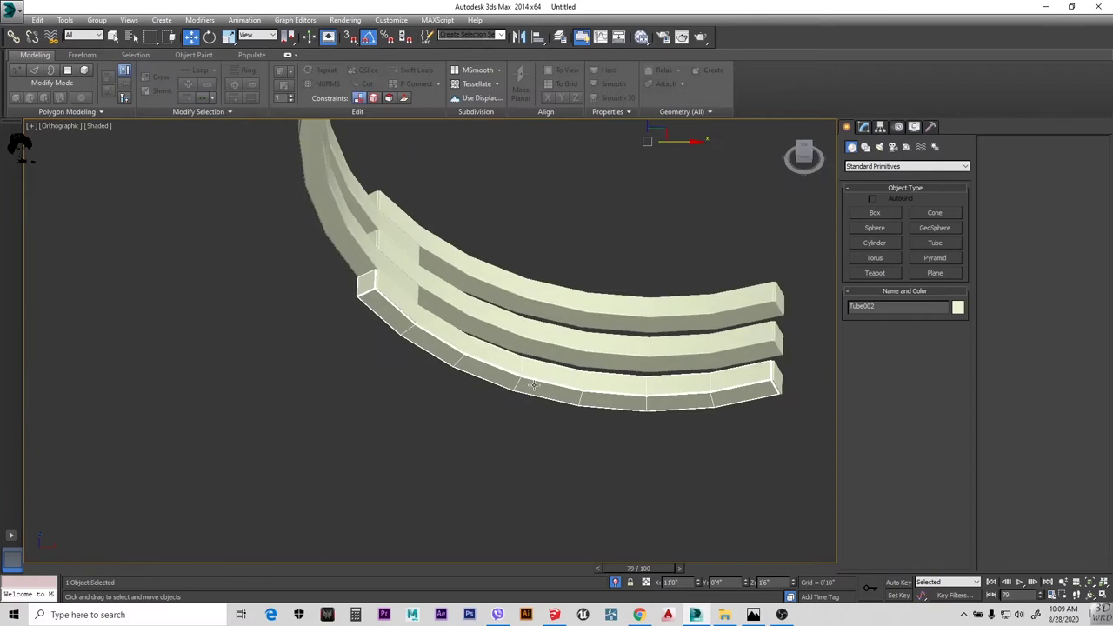
pyautogui.moveTo(794, 373); pyautogui.dragTo(597, 492)
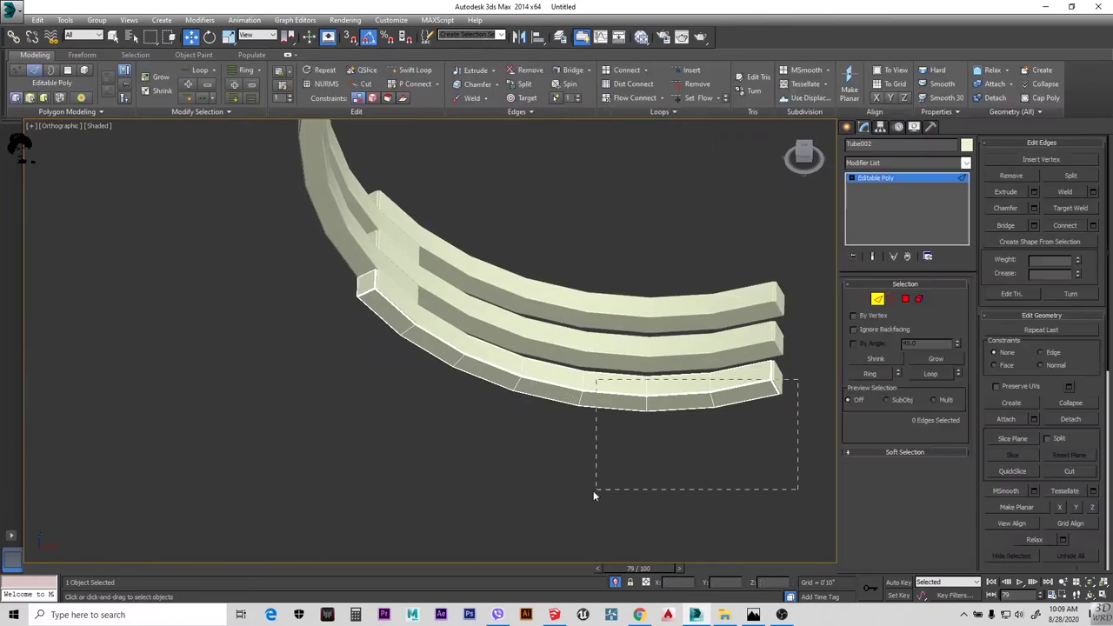
pyautogui.scroll(-5, 552, 460)
pyautogui.moveTo(684, 250); pyautogui.dragTo(477, 503)
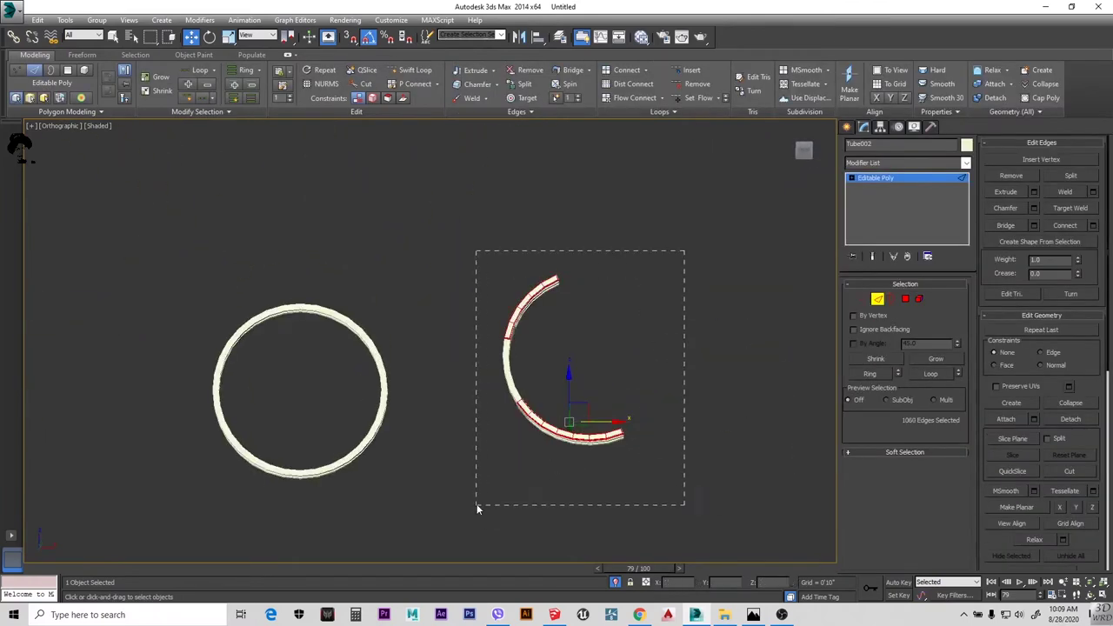
pyautogui.keyDown('alt'); pyautogui.moveTo(476, 504); pyautogui.dragTo(646, 473, button='middle'); pyautogui.keyUp('alt')
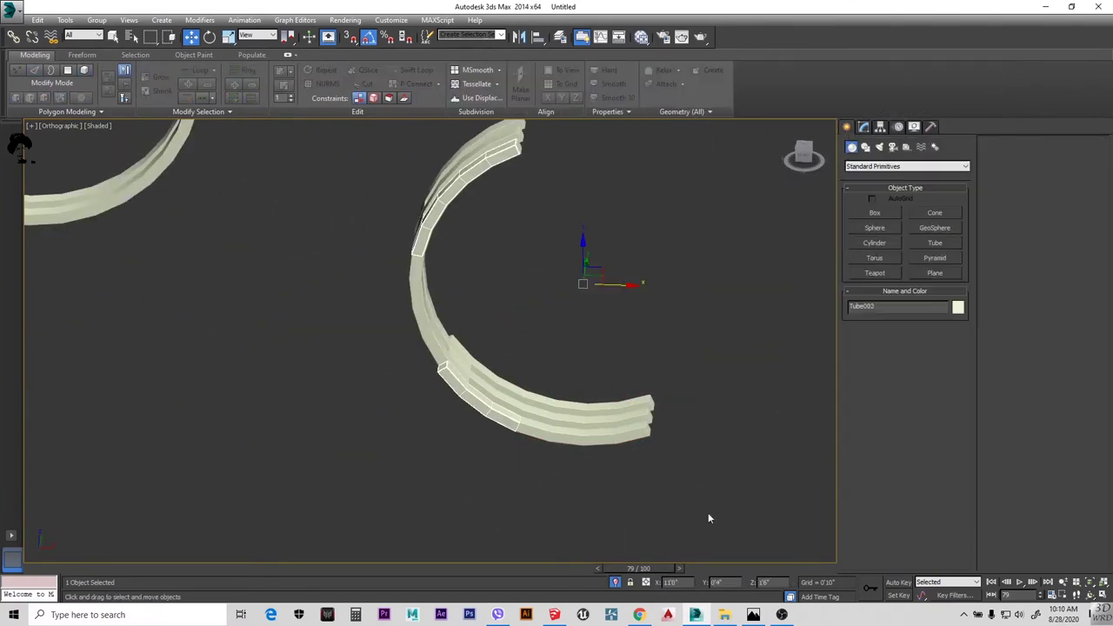
pyautogui.scroll(5, 609, 437)
pyautogui.moveTo(608, 438)
pyautogui.keyDown('alt'); pyautogui.mouseDown(button='middle')
pyautogui.moveTo(461, 477)
pyautogui.moveTo(529, 462)
pyautogui.mouseUp(button='middle'); pyautogui.keyUp('alt')
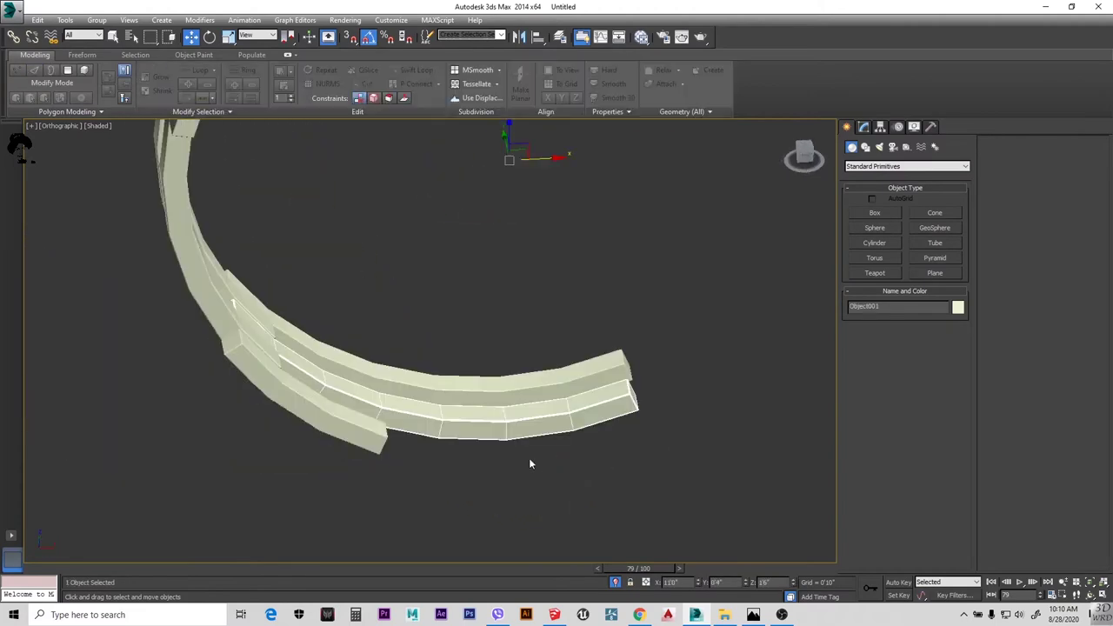
# Chamfer the edges at the curved slat ends
pyautogui.press('2')
pyautogui.moveTo(724, 362); pyautogui.dragTo(371, 514)
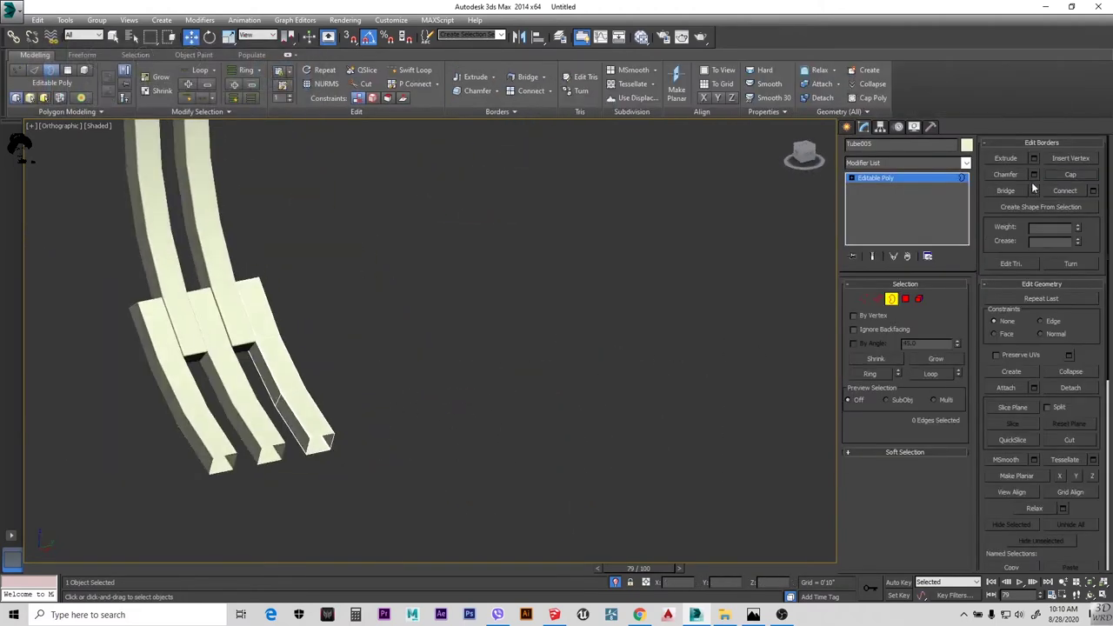
pyautogui.click(471, 398)
pyautogui.keyDown('alt'); pyautogui.moveTo(471, 398); pyautogui.dragTo(463, 441, button='middle'); pyautogui.keyUp('alt')
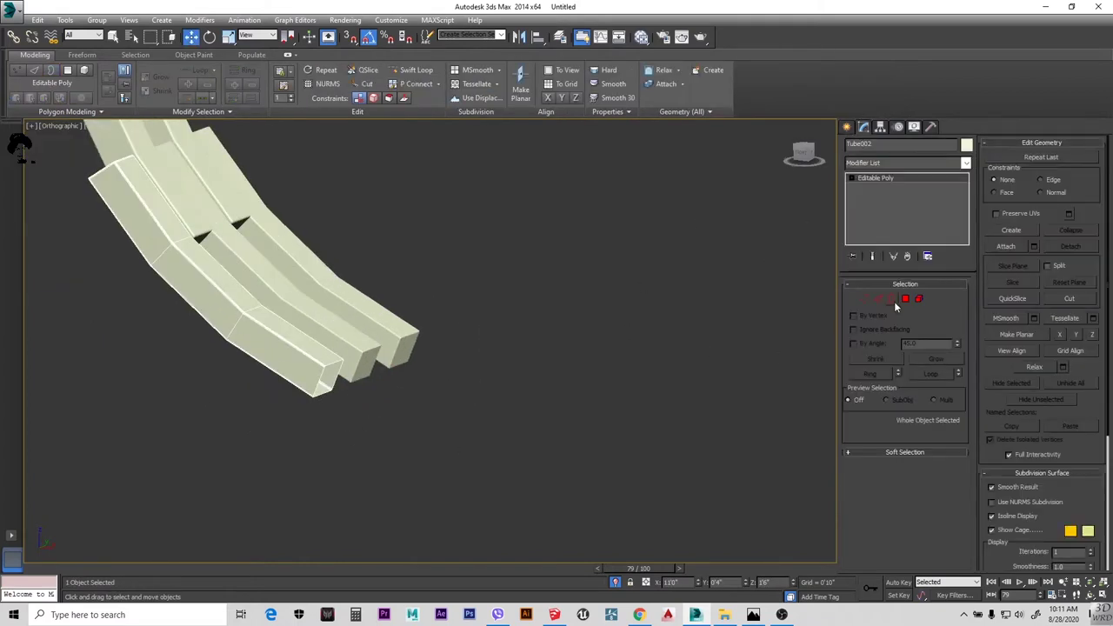
pyautogui.scroll(-3, 376, 376)
pyautogui.keyDown('alt'); pyautogui.moveTo(376, 375); pyautogui.dragTo(481, 377, button='middle'); pyautogui.keyUp('alt')
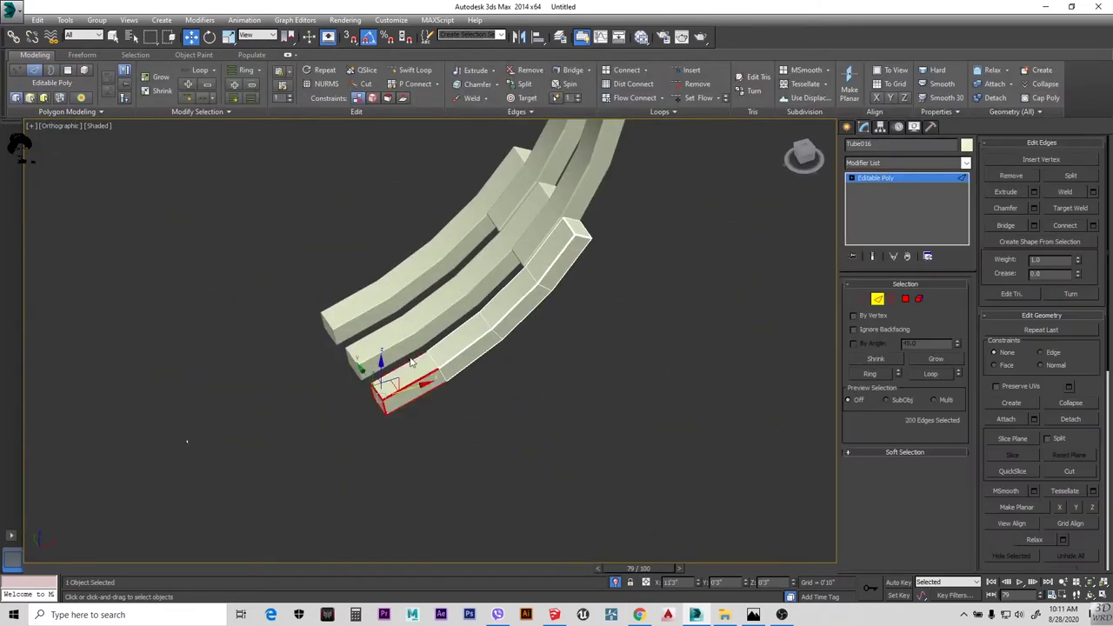
# Select the end border and end edges of the middle curved tube
pyautogui.press('3')
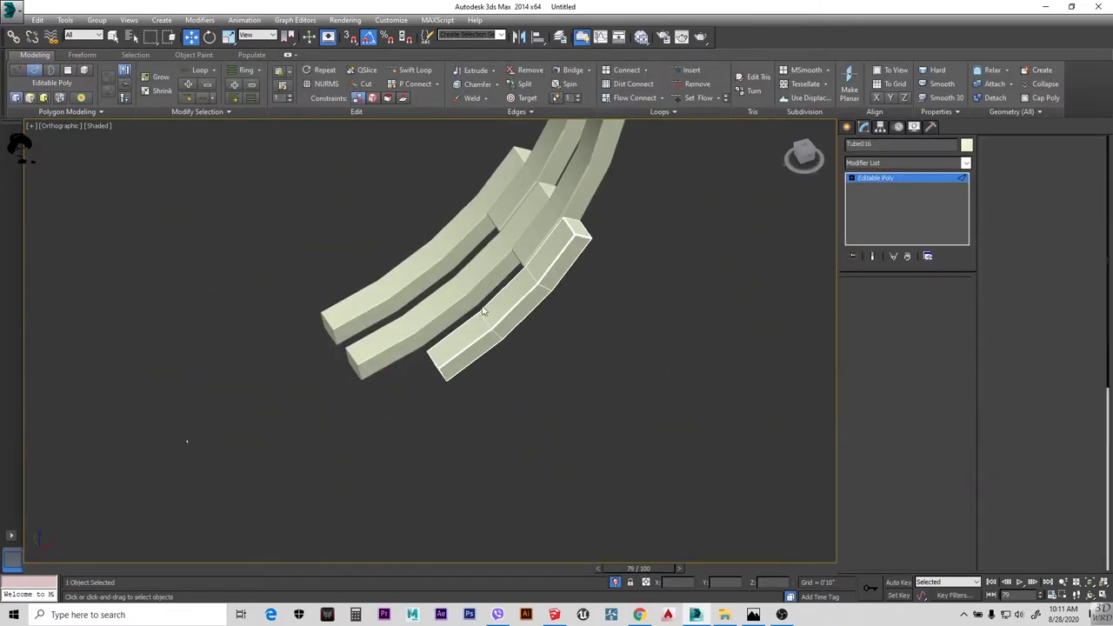
pyautogui.click(387, 396)
pyautogui.keyDown('alt'); pyautogui.moveTo(487, 374); pyautogui.dragTo(437, 401, button='middle'); pyautogui.keyUp('alt')
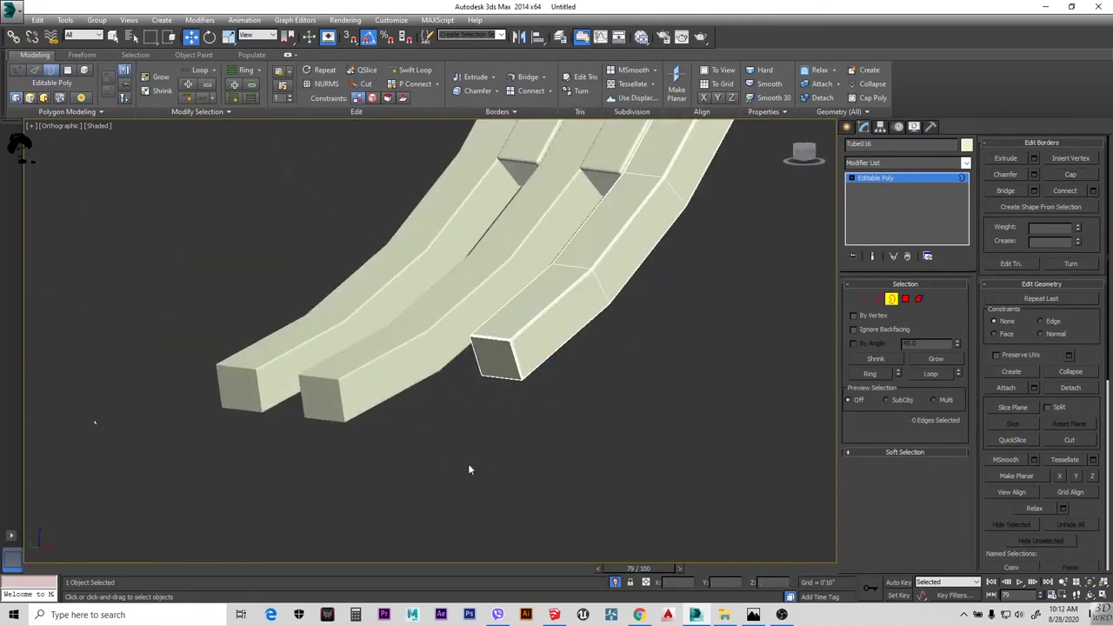
pyautogui.press('2')
pyautogui.moveTo(281, 398); pyautogui.dragTo(342, 466)
pyautogui.press('3')
pyautogui.click(405, 324)
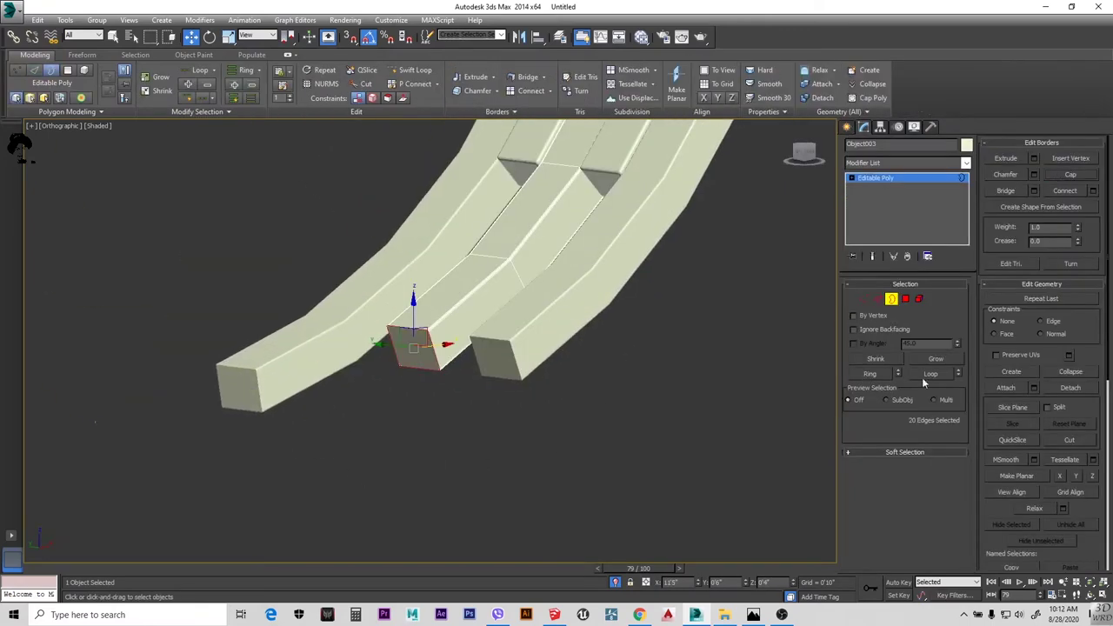
pyautogui.keyDown('alt'); pyautogui.moveTo(438, 493); pyautogui.dragTo(276, 393, button='middle'); pyautogui.keyUp('alt')
# Select the neighbouring curved tube's end border and undo the last operation
pyautogui.click(361, 390)
pyautogui.press('2')
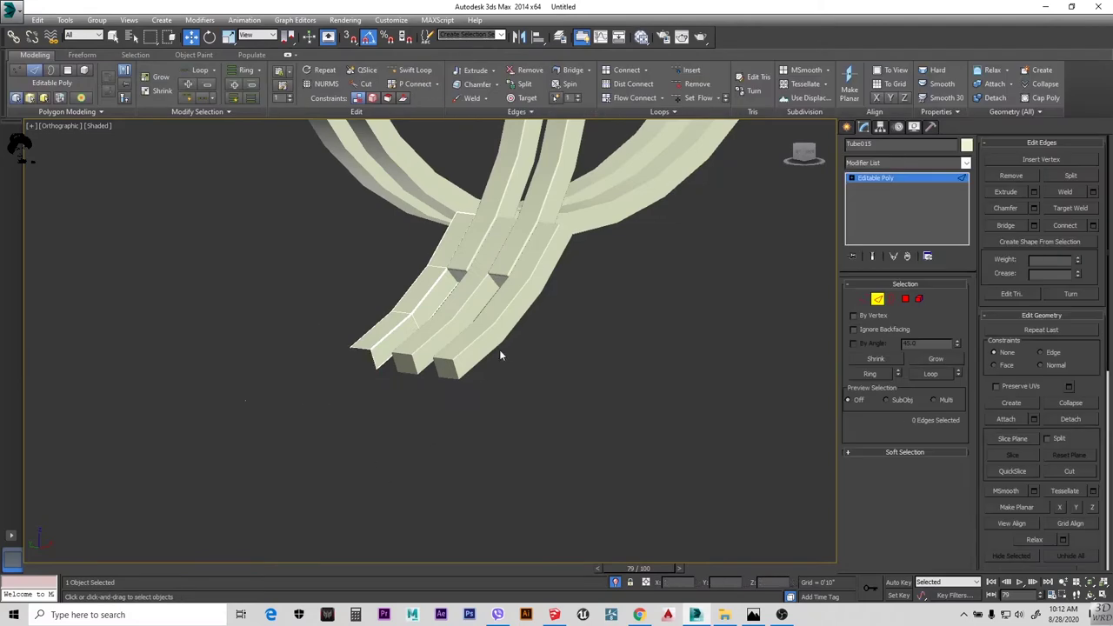
pyautogui.keyDown('alt'); pyautogui.moveTo(500, 350); pyautogui.dragTo(329, 326, button='middle'); pyautogui.keyUp('alt')
pyautogui.keyDown('alt'); pyautogui.moveTo(334, 393); pyautogui.dragTo(501, 365, button='middle'); pyautogui.keyUp('alt')
pyautogui.press('3')
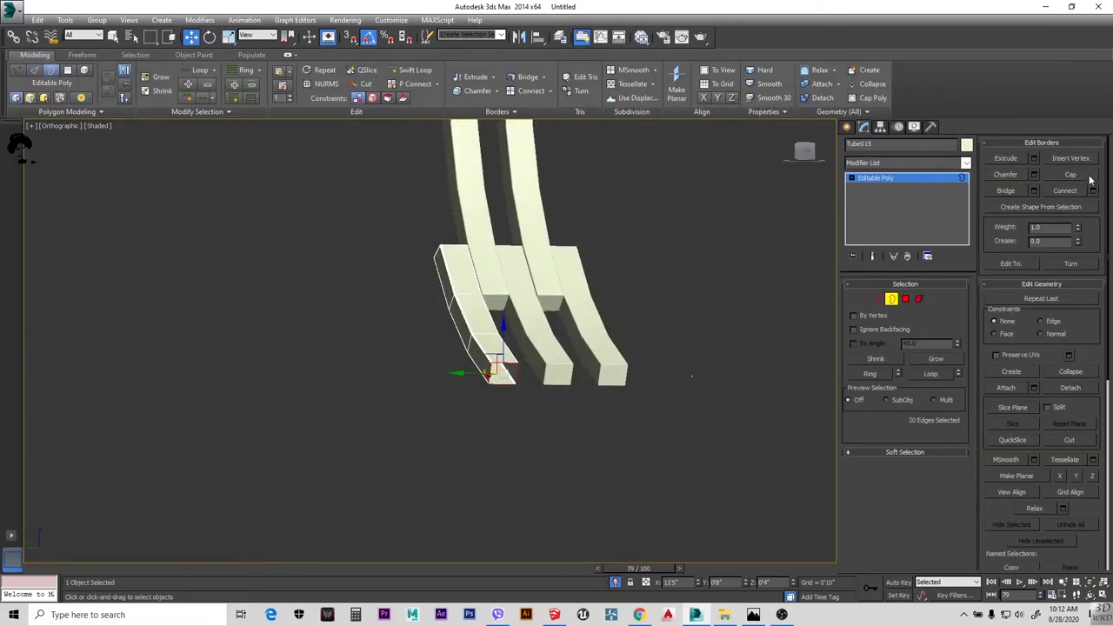
pyautogui.hotkey('ctrl', 'z')
pyautogui.hotkey('ctrl', 'z')
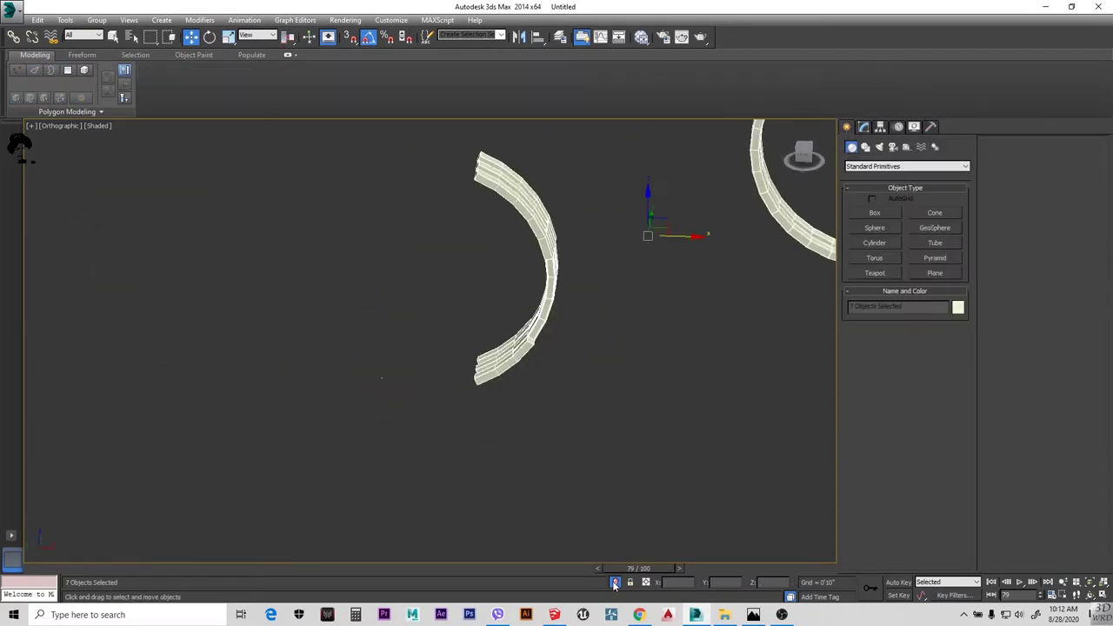
# Clear the selection with Edit > Select None and select the broken ring Tube018 alone
pyautogui.keyDown('ctrl'); pyautogui.click(379, 363); pyautogui.keyUp('ctrl')
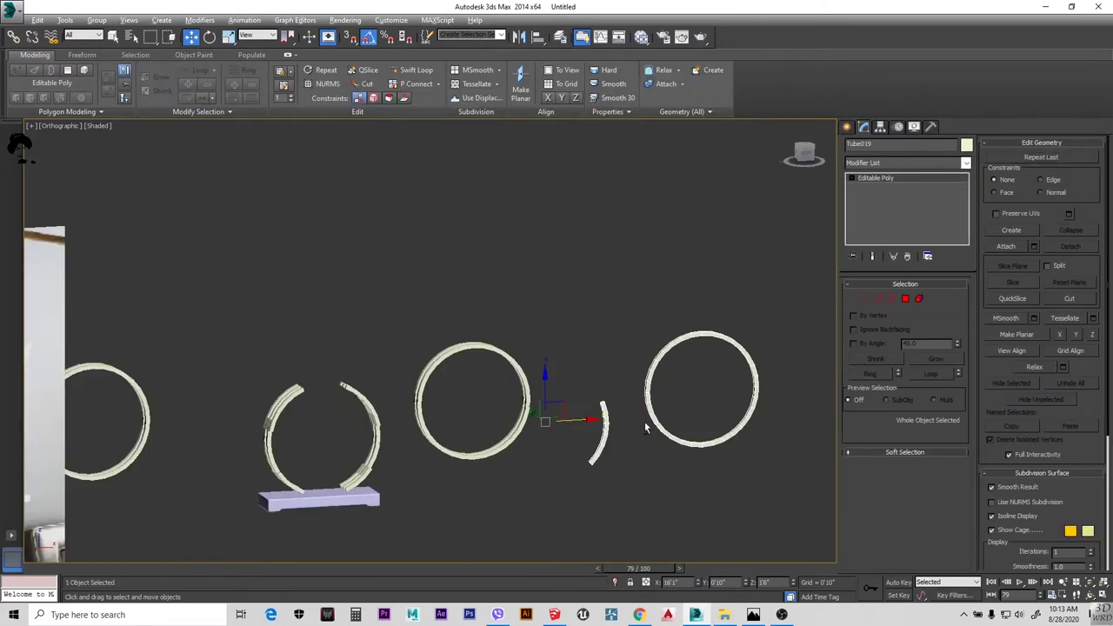
pyautogui.click(38, 19)
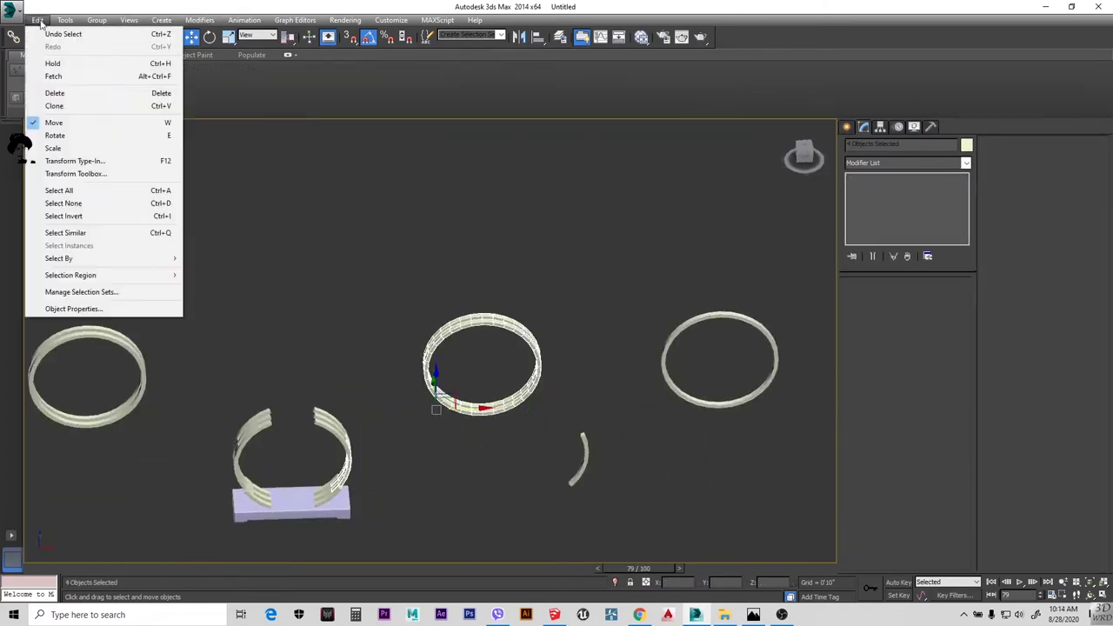
pyautogui.click(87, 201)
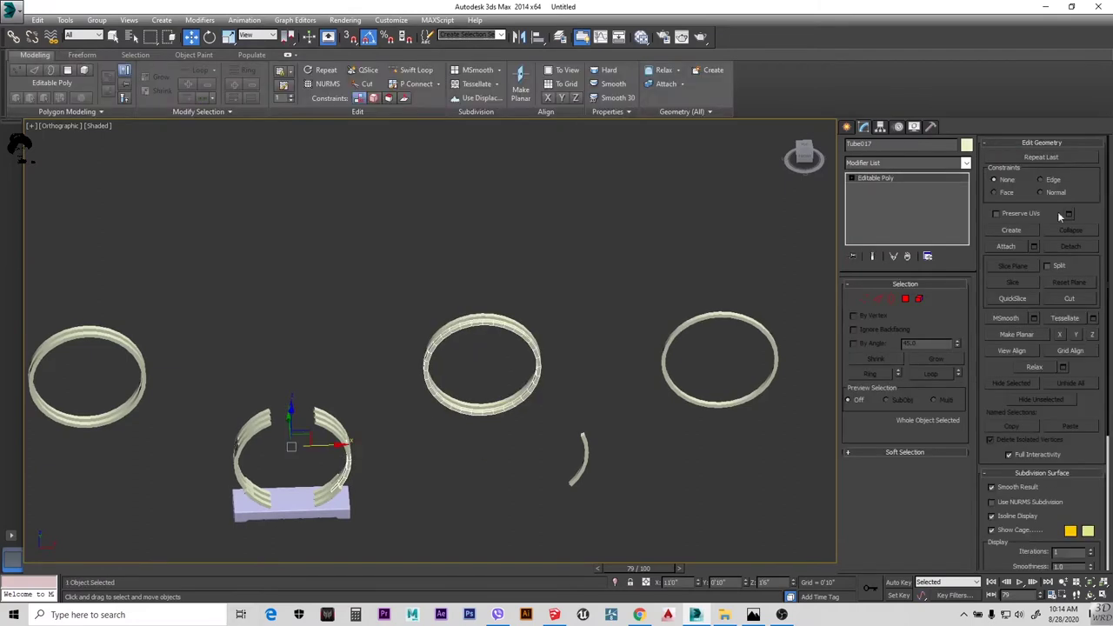
pyautogui.click(863, 127)
pyautogui.click(330, 448)
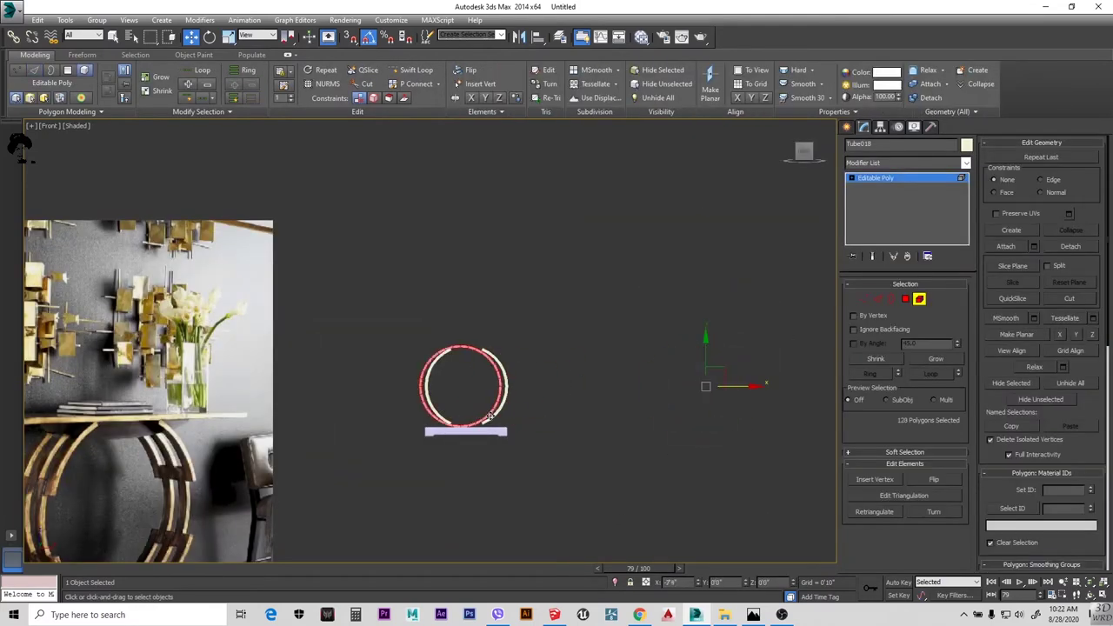
# In Element mode, move the middle ring band down between the outer slats from the Left view
pyautogui.press('z')
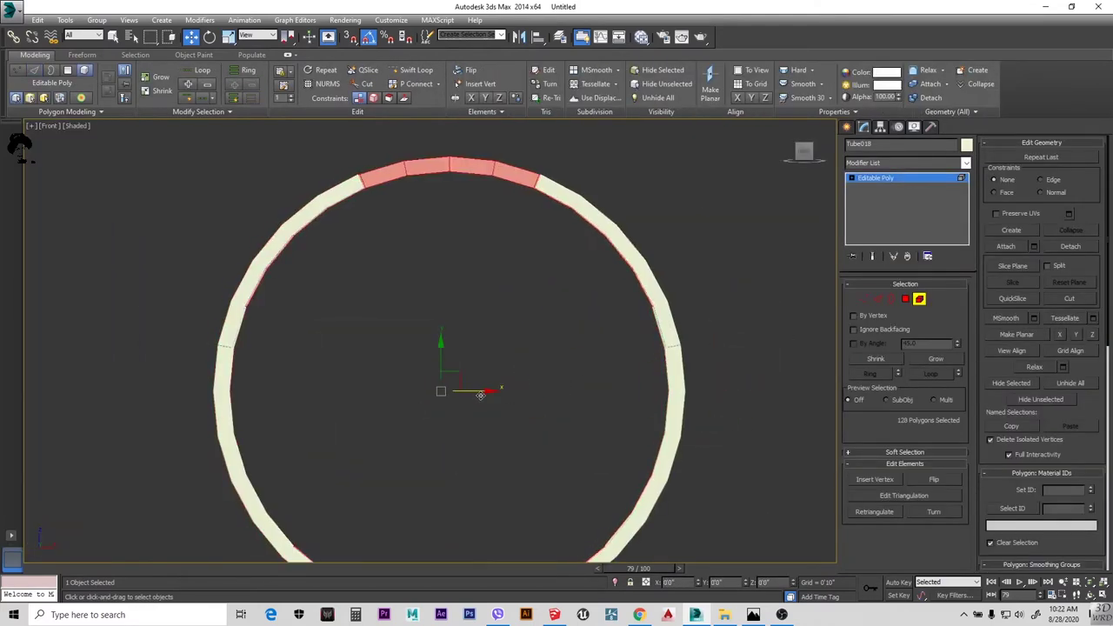
pyautogui.scroll(-3, 480, 395)
pyautogui.press('l')
pyautogui.moveTo(280, 450); pyautogui.dragTo(492, 451)
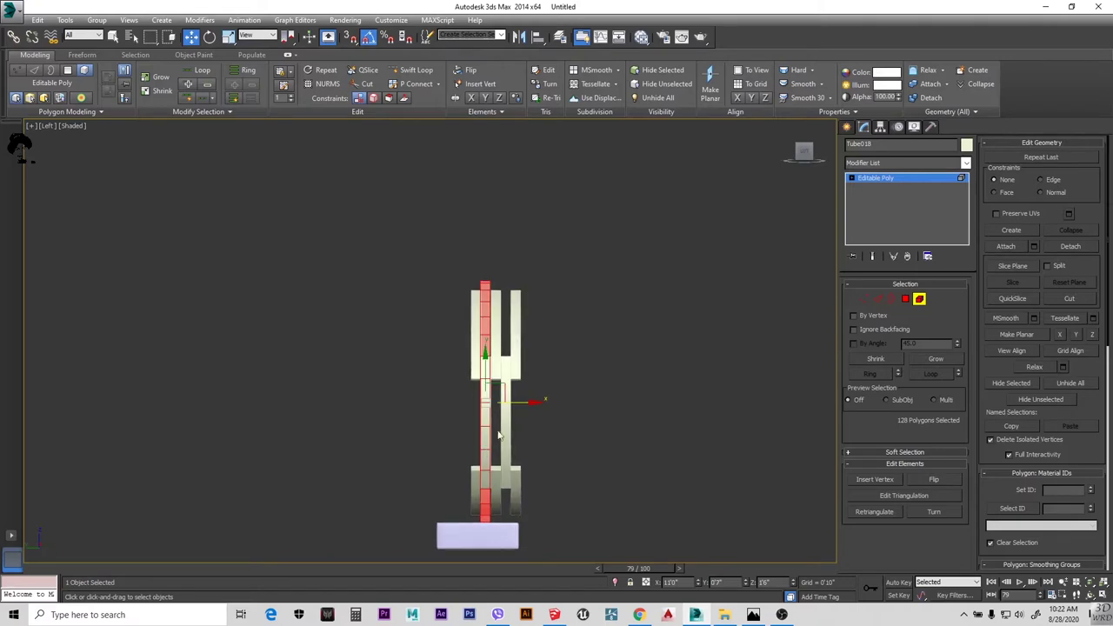
pyautogui.press('f')
pyautogui.press('l')
pyautogui.scroll(6, 495, 391)
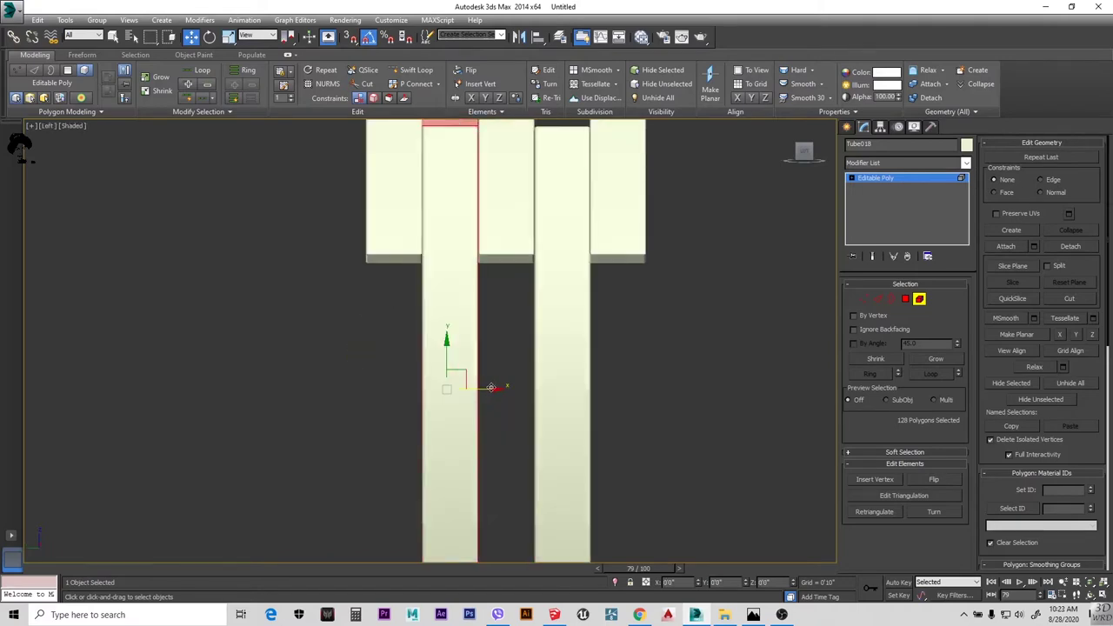
pyautogui.moveTo(492, 387); pyautogui.dragTo(502, 462)
# Frame the repositioned ring band and inspect it from an angled front view
pyautogui.press('f')
pyautogui.keyDown('alt'); pyautogui.moveTo(499, 455); pyautogui.dragTo(454, 556, button='middle'); pyautogui.keyUp('alt')
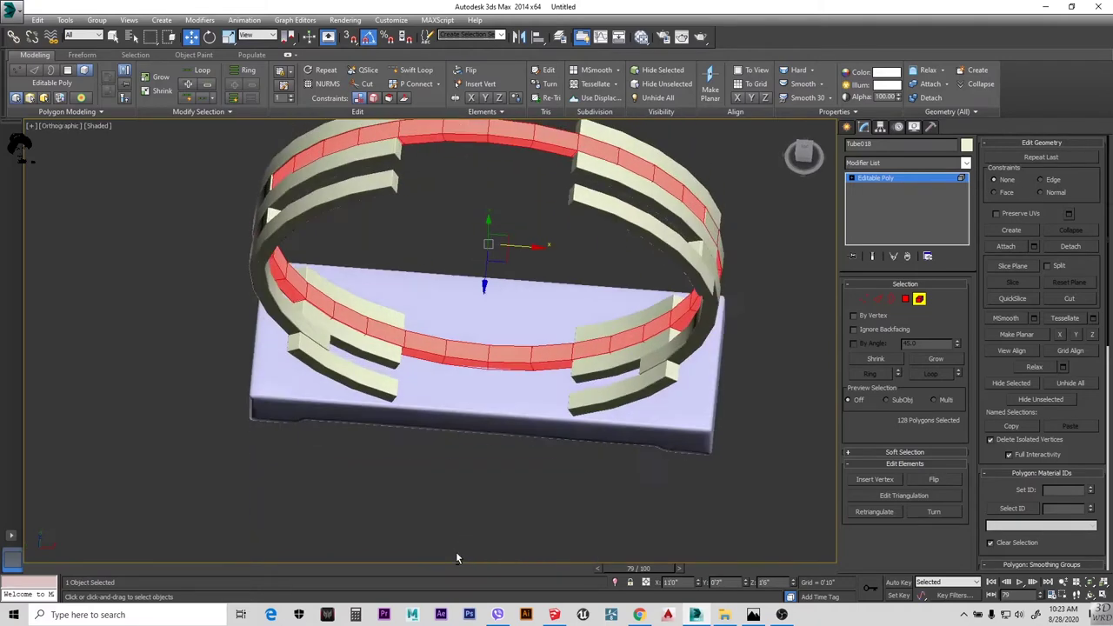
pyautogui.scroll(5, 385, 367)
pyautogui.press('z')
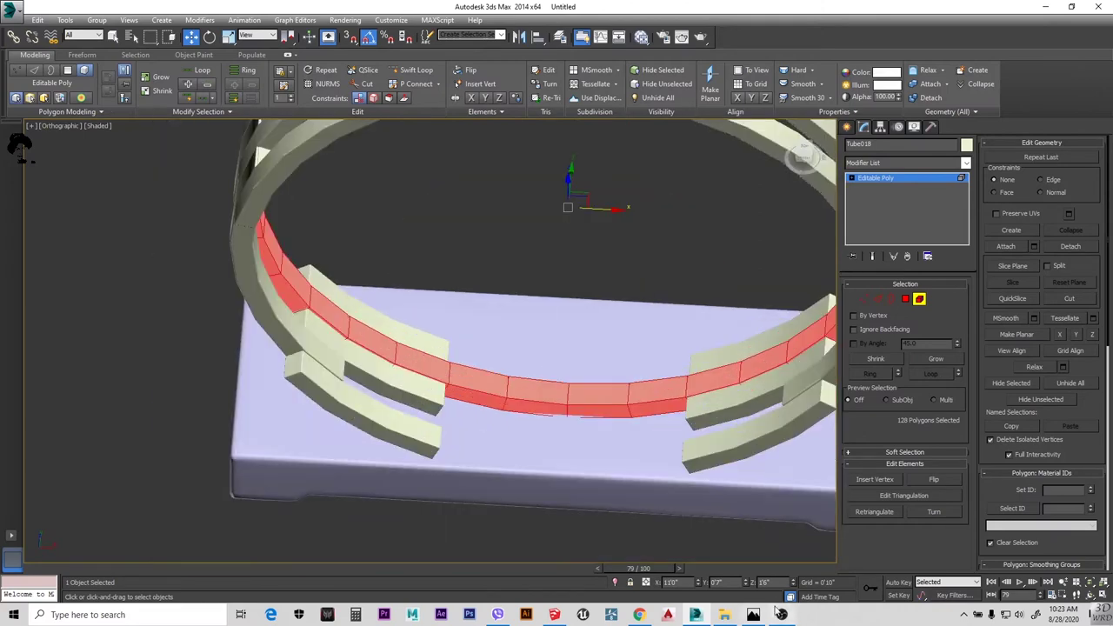
pyautogui.click(614, 583)
pyautogui.click(615, 583)
# Isolate the ring and reselect the whole middle band as an element
pyautogui.click(880, 298)
pyautogui.click(620, 582)
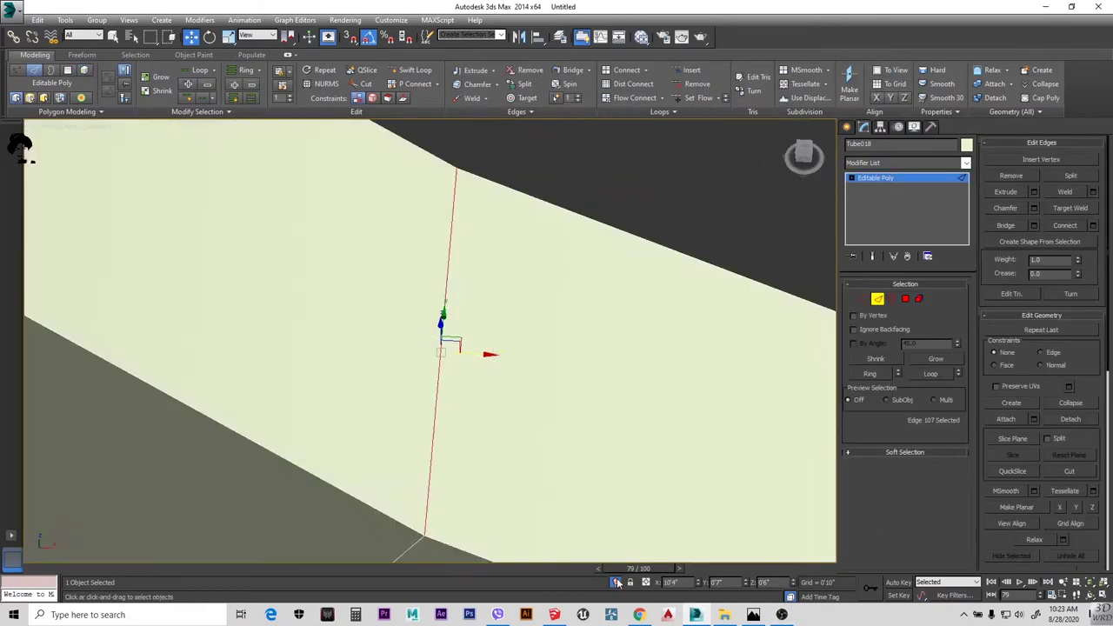
pyautogui.click(526, 351)
pyautogui.scroll(-3, 648, 305)
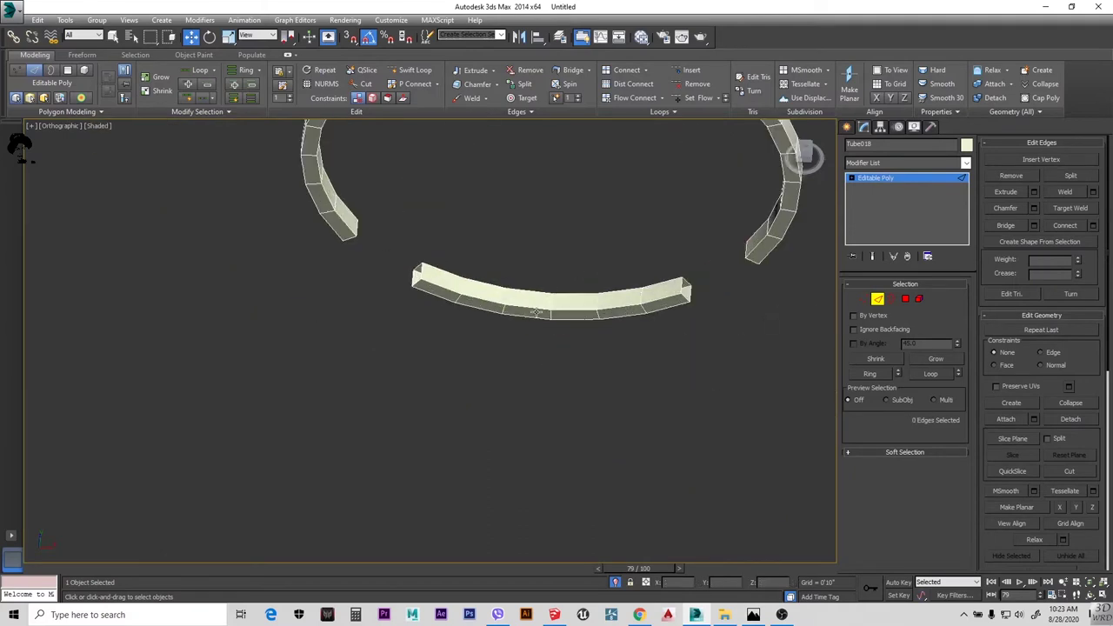
pyautogui.press('5')
pyautogui.click(670, 247)
# In Border mode, chamfer both open ends of the ring band
pyautogui.press('3')
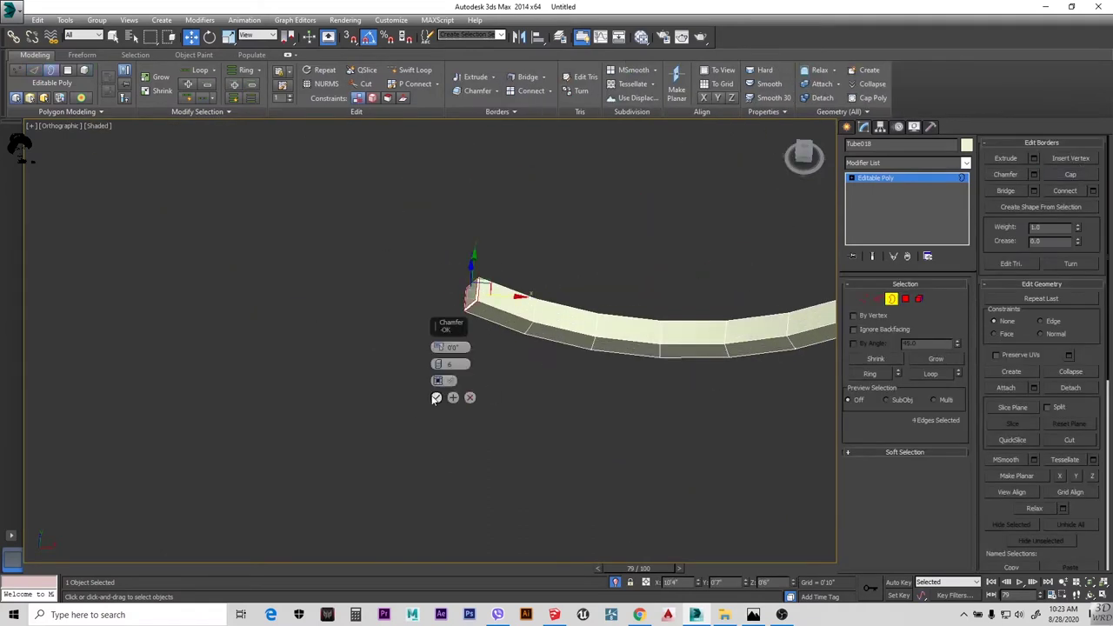
pyautogui.click(437, 397)
pyautogui.keyDown('alt'); pyautogui.moveTo(436, 397); pyautogui.dragTo(647, 330, button='middle'); pyautogui.keyUp('alt')
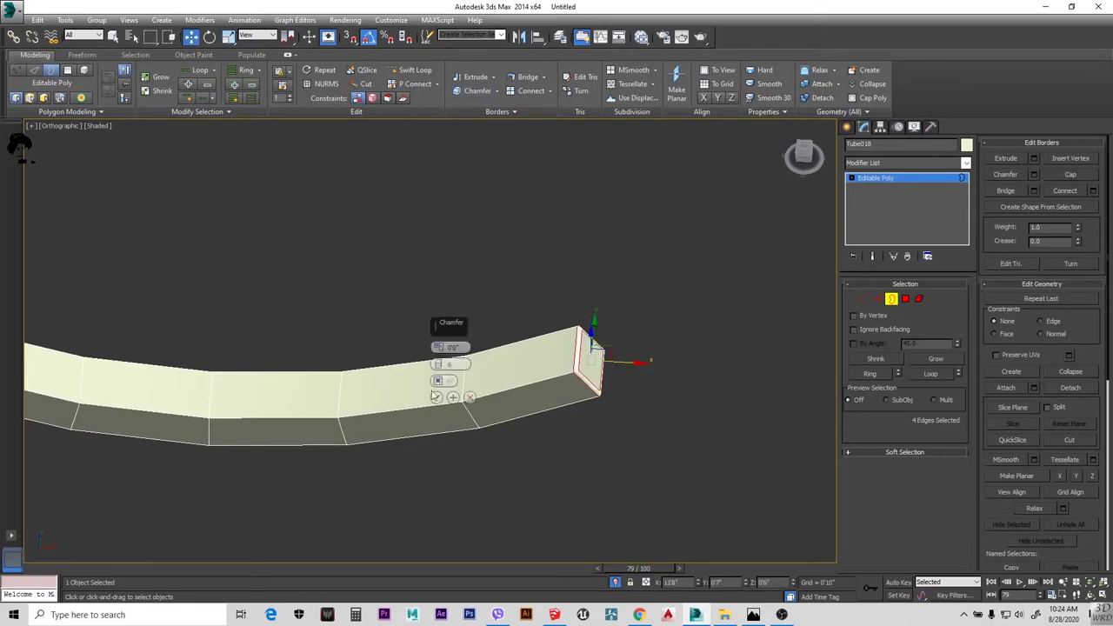
pyautogui.click(436, 397)
pyautogui.scroll(-3, 607, 354)
pyautogui.press('5')
pyautogui.click(582, 314)
# End isolation to show the full scene, then reselect the ring element in the side view
pyautogui.click(614, 582)
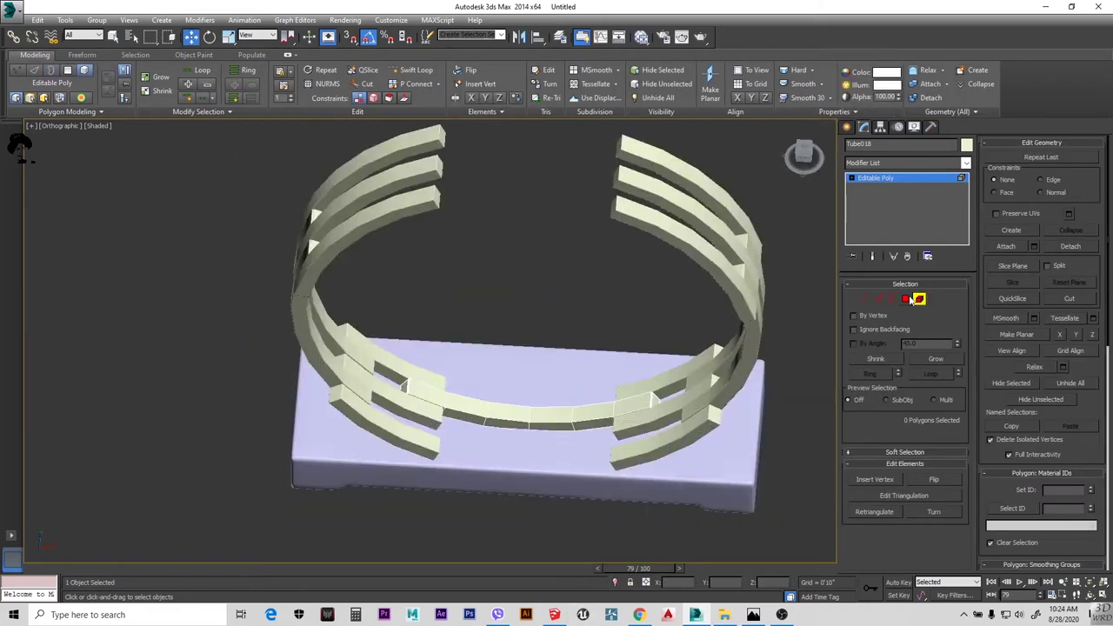
pyautogui.click(534, 400)
pyautogui.moveTo(534, 400)
pyautogui.keyDown('alt'); pyautogui.mouseDown(button='middle')
pyautogui.moveTo(574, 428)
pyautogui.moveTo(522, 410)
pyautogui.moveTo(433, 410)
pyautogui.moveTo(466, 375)
pyautogui.moveTo(522, 347)
pyautogui.mouseUp(button='middle'); pyautogui.keyUp('alt')
pyautogui.scroll(5, 573, 428)
pyautogui.click(522, 409)
pyautogui.click(466, 375)
pyautogui.scroll(5, 414, 322)
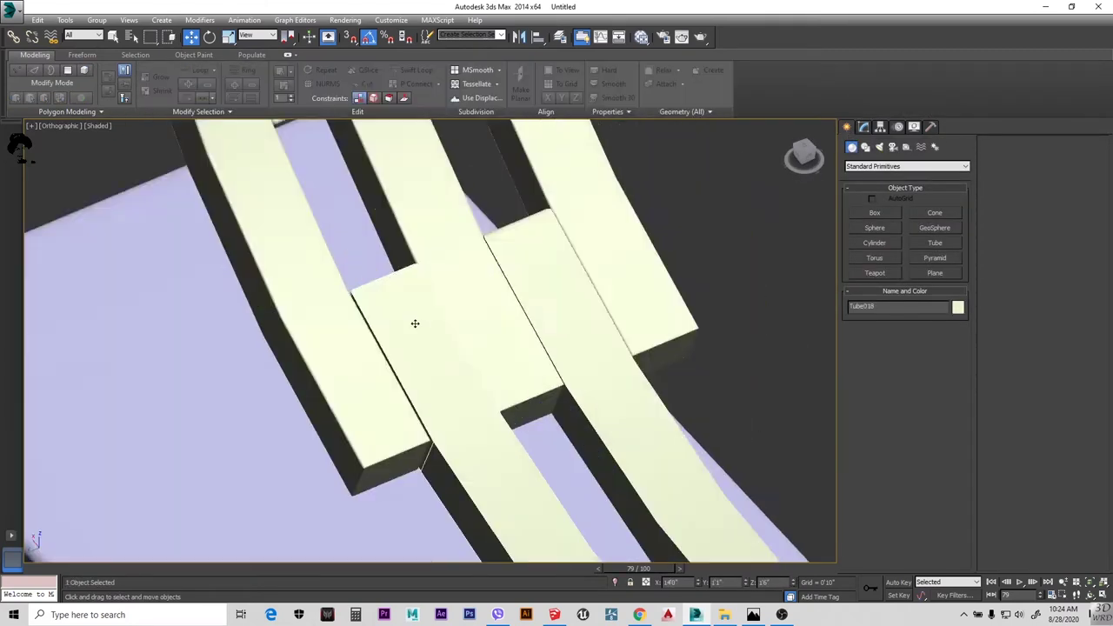
pyautogui.press('l')
pyautogui.click(429, 413)
pyautogui.scroll(5, 429, 413)
# Orbit around the ring legs and ungroup the stand assembly
pyautogui.scroll(-5, 439, 386)
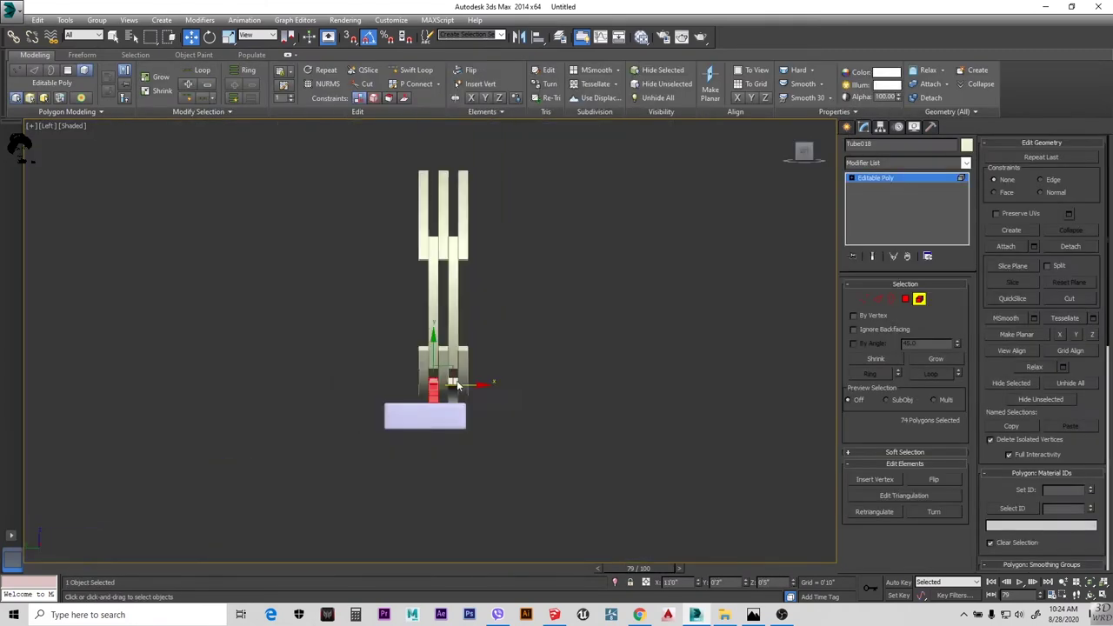
pyautogui.keyDown('alt'); pyautogui.moveTo(447, 385); pyautogui.dragTo(4, 392, button='middle'); pyautogui.keyUp('alt')
pyautogui.scroll(4, 408, 466)
pyautogui.click(965, 164)
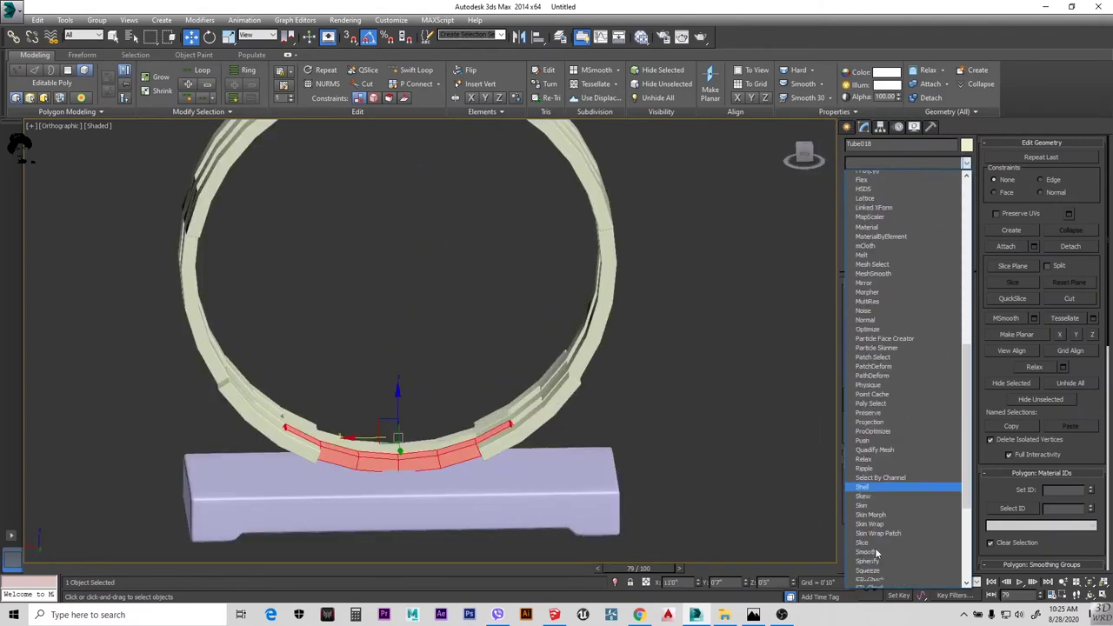
pyautogui.moveTo(522, 347)
pyautogui.keyDown('alt'); pyautogui.mouseDown(button='middle')
pyautogui.moveTo(392, 330)
pyautogui.moveTo(487, 330)
pyautogui.mouseUp(button='middle'); pyautogui.keyUp('alt')
pyautogui.scroll(-3, 418, 347)
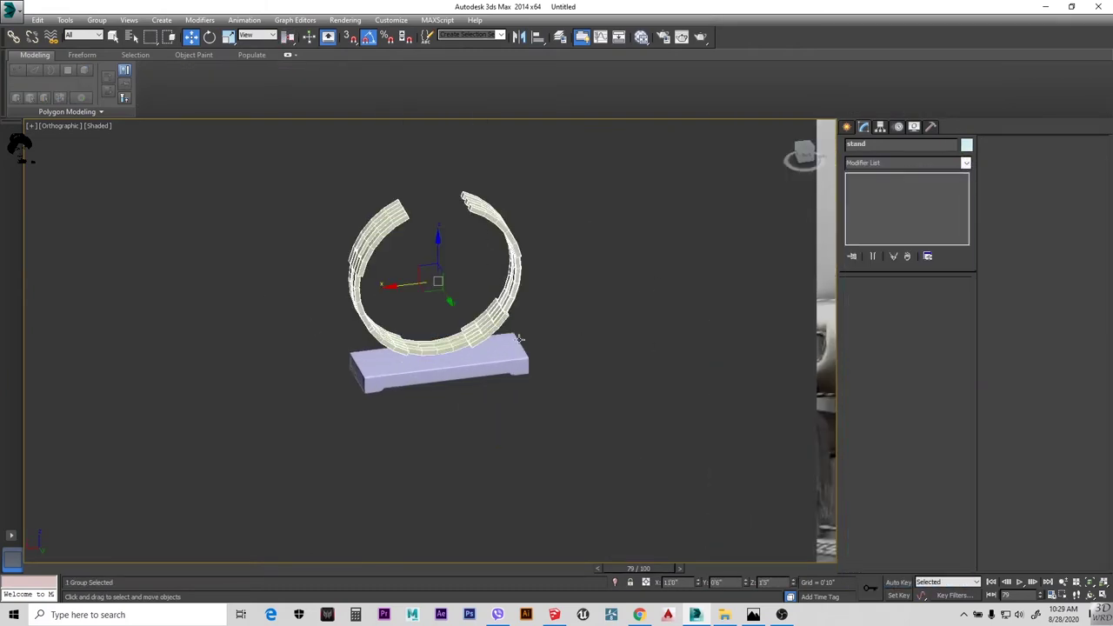
pyautogui.scroll(2, 464, 353)
pyautogui.click(119, 50)
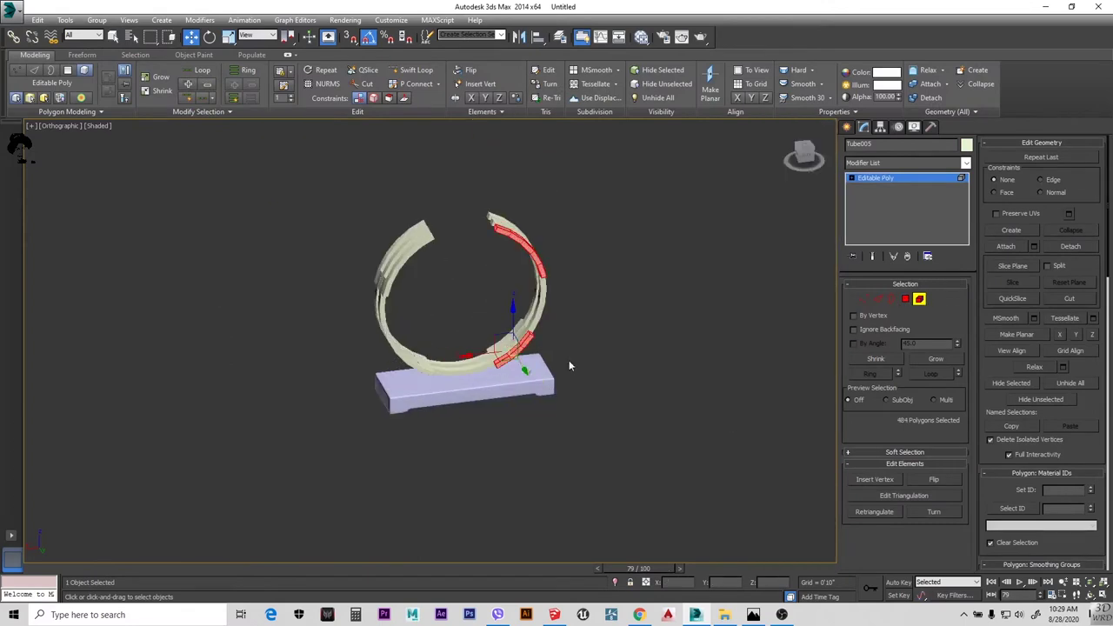
# Add TurboSmooth and an FFD 4x4x4 modifier to the ring
pyautogui.click(904, 163)
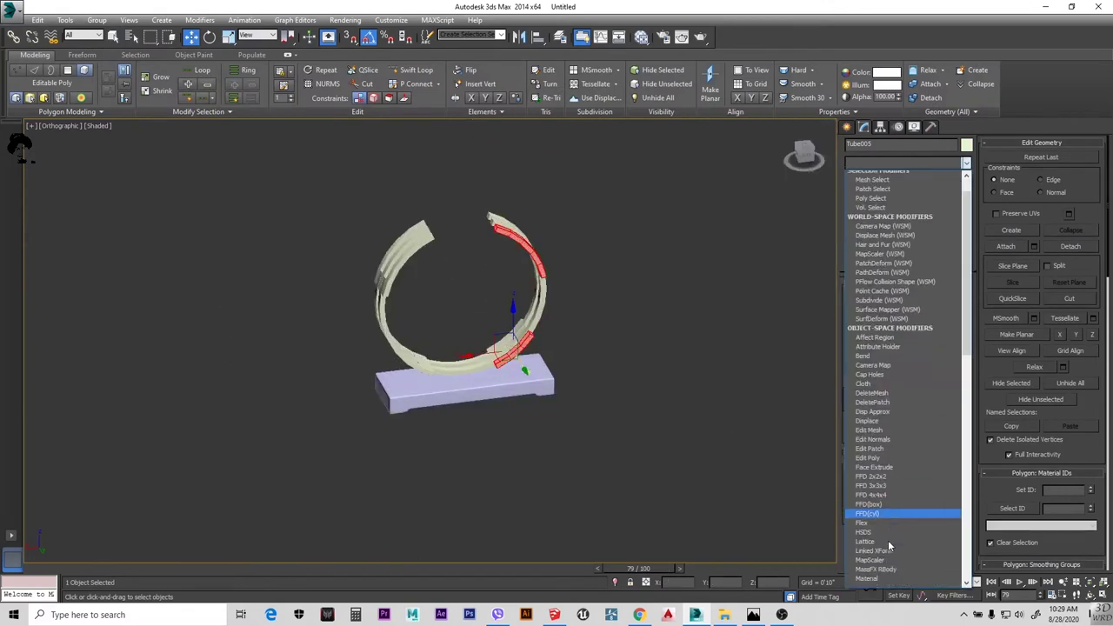
pyautogui.scroll(-5, 887, 540)
pyautogui.scroll(-3, 883, 470)
pyautogui.click(880, 462)
pyautogui.scroll(3, 719, 360)
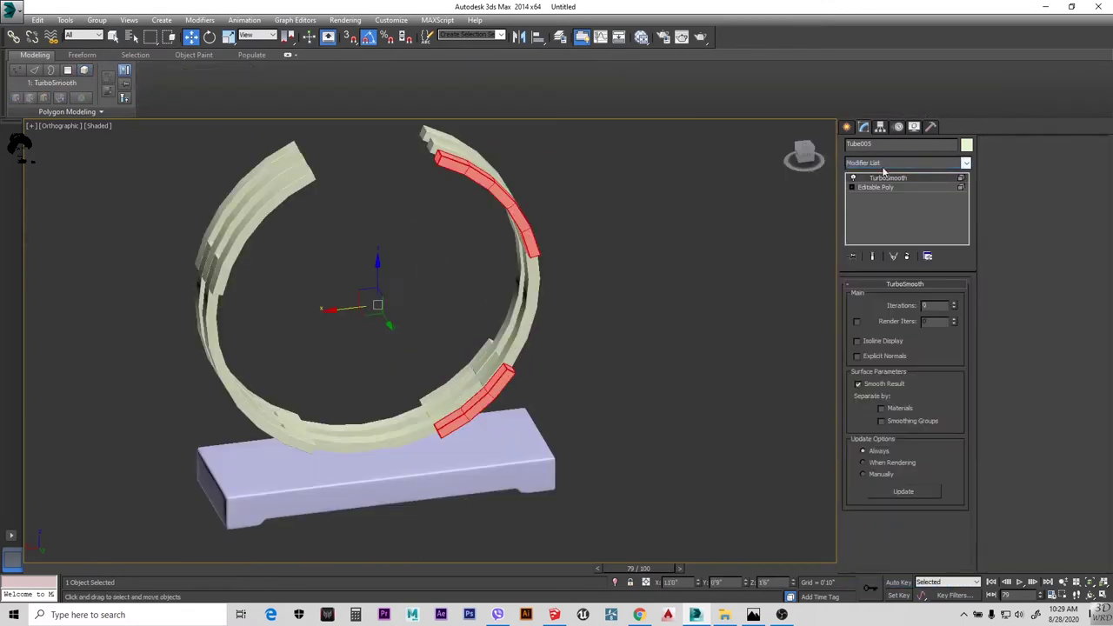
pyautogui.click(884, 164)
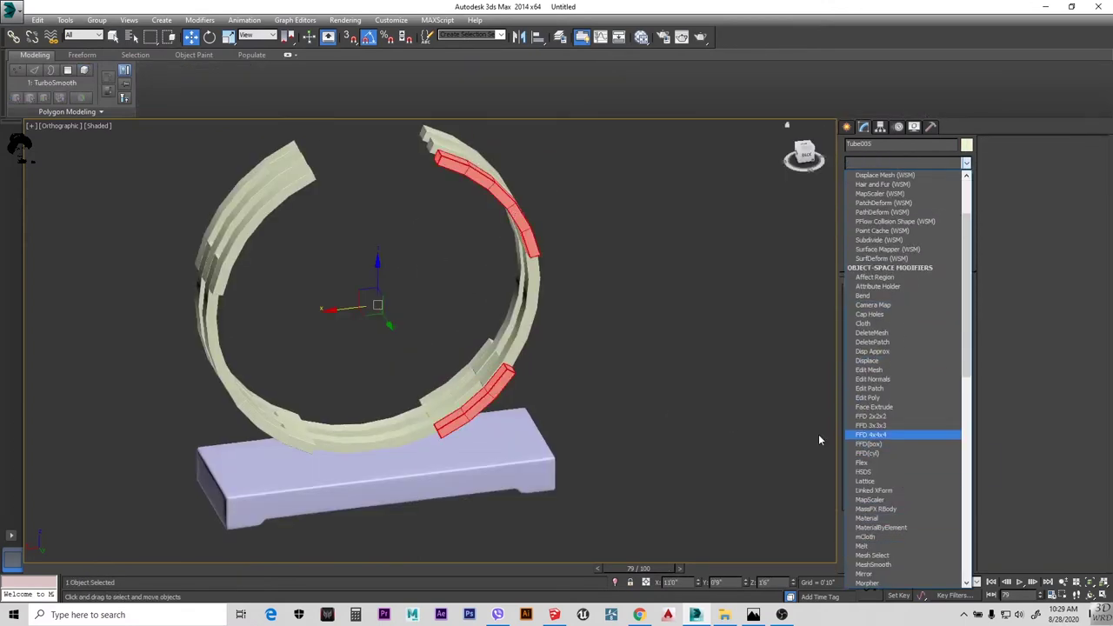
pyautogui.click(859, 427)
pyautogui.scroll(3, 610, 441)
# Reselect the ring tube and select a strip of polygons on one slat
pyautogui.click(348, 348)
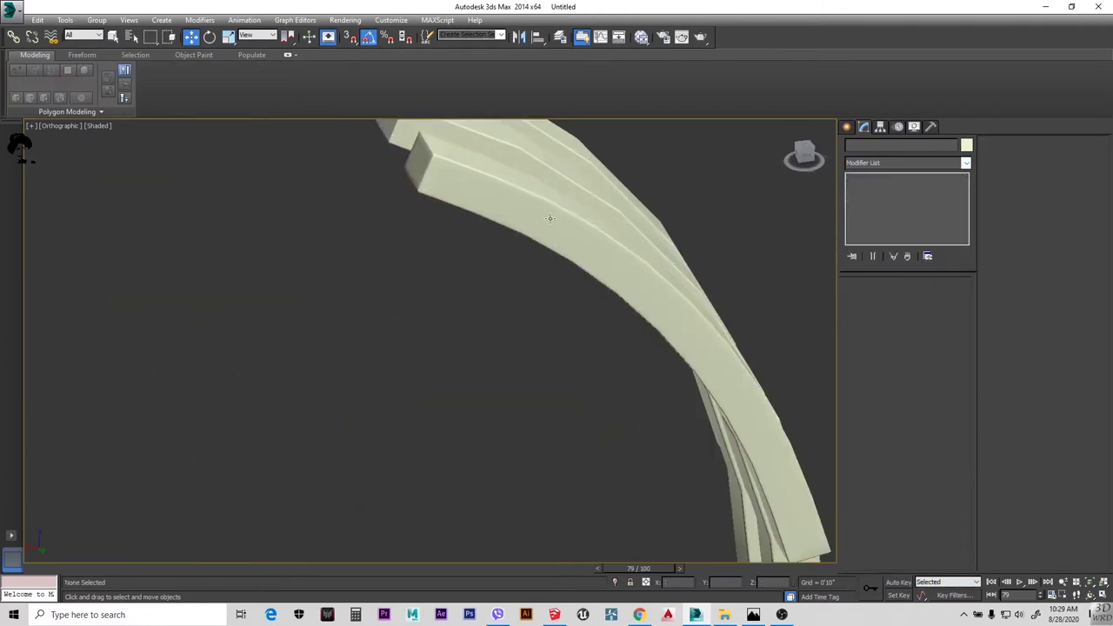
pyautogui.scroll(-2, 610, 441)
pyautogui.scroll(-3, 611, 440)
pyautogui.click(731, 332)
pyautogui.click(643, 469)
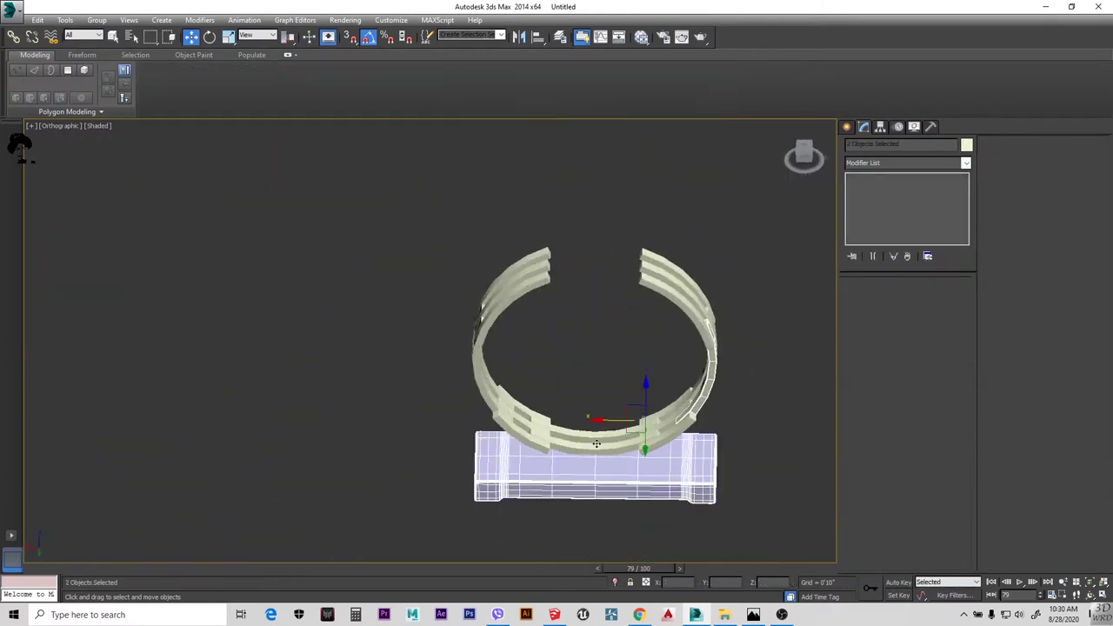
pyautogui.click(639, 449)
pyautogui.click(639, 449)
pyautogui.keyDown('alt'); pyautogui.moveTo(639, 448); pyautogui.dragTo(685, 383, button='middle'); pyautogui.keyUp('alt')
pyautogui.keyDown('alt'); pyautogui.moveTo(588, 433); pyautogui.dragTo(696, 309, button='middle'); pyautogui.keyUp('alt')
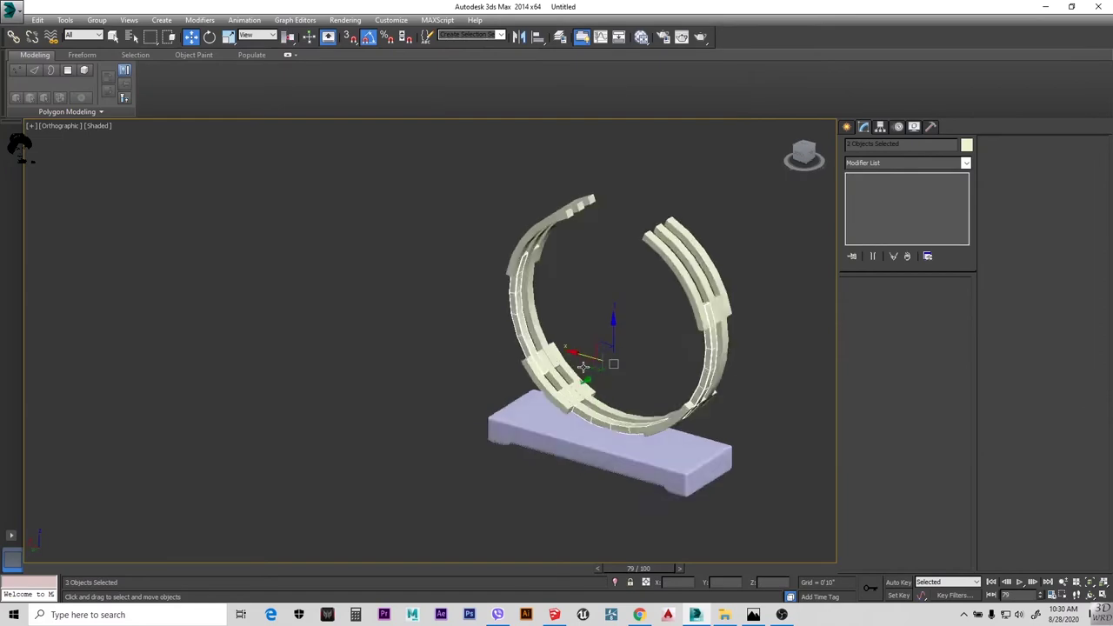
pyautogui.click(696, 309)
pyautogui.click(918, 298)
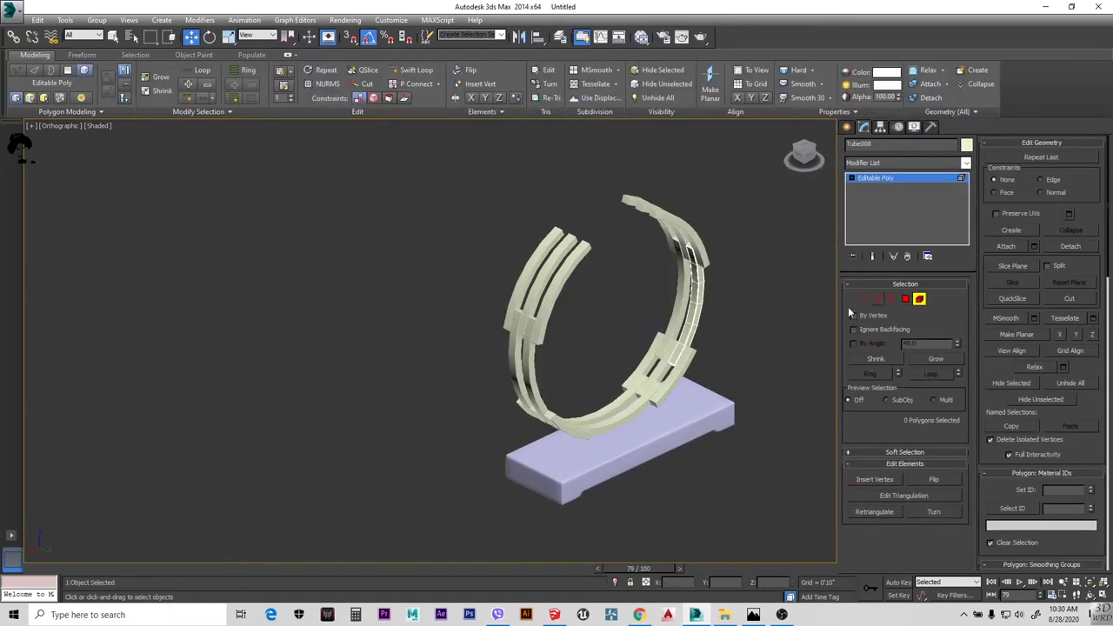
pyautogui.click(691, 287)
# Add MeshSmooth to the lower ring slat, then undo it and apply TurboSmooth instead
pyautogui.click(965, 162)
pyautogui.scroll(-1, 877, 435)
pyautogui.click(877, 505)
pyautogui.scroll(5, 703, 293)
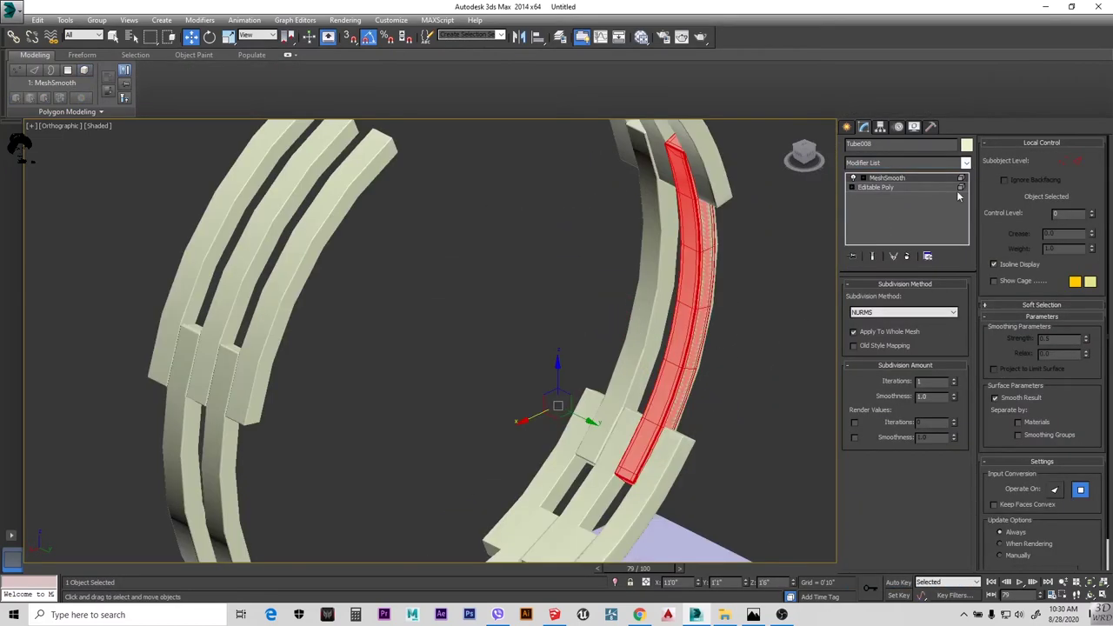
pyautogui.click(965, 163)
pyautogui.scroll(-5, 904, 391)
pyautogui.click(766, 439)
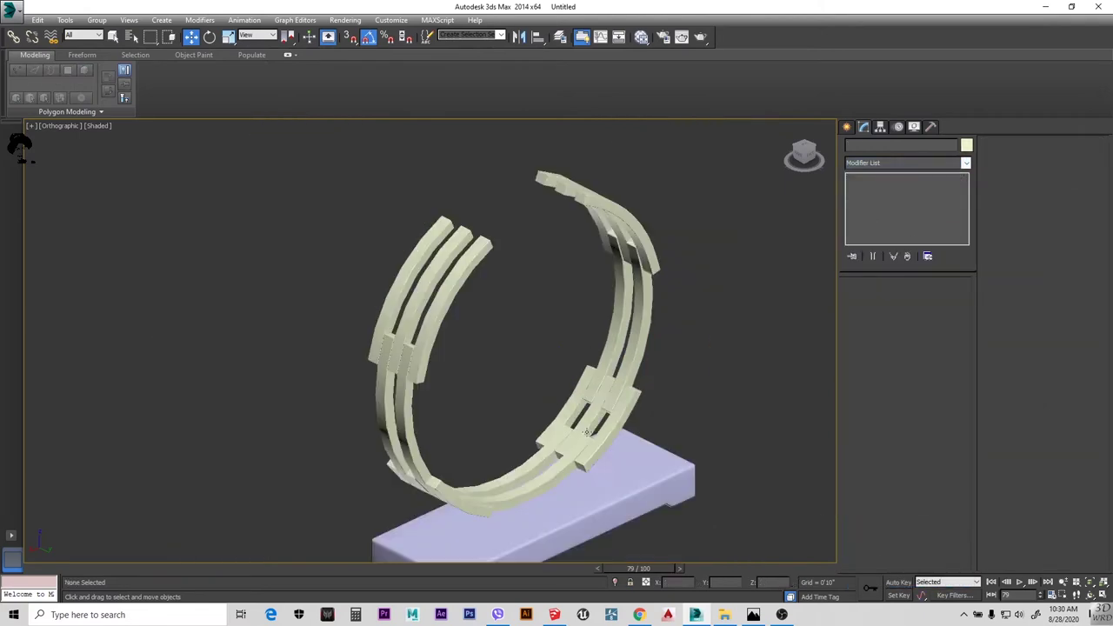
pyautogui.click(874, 481)
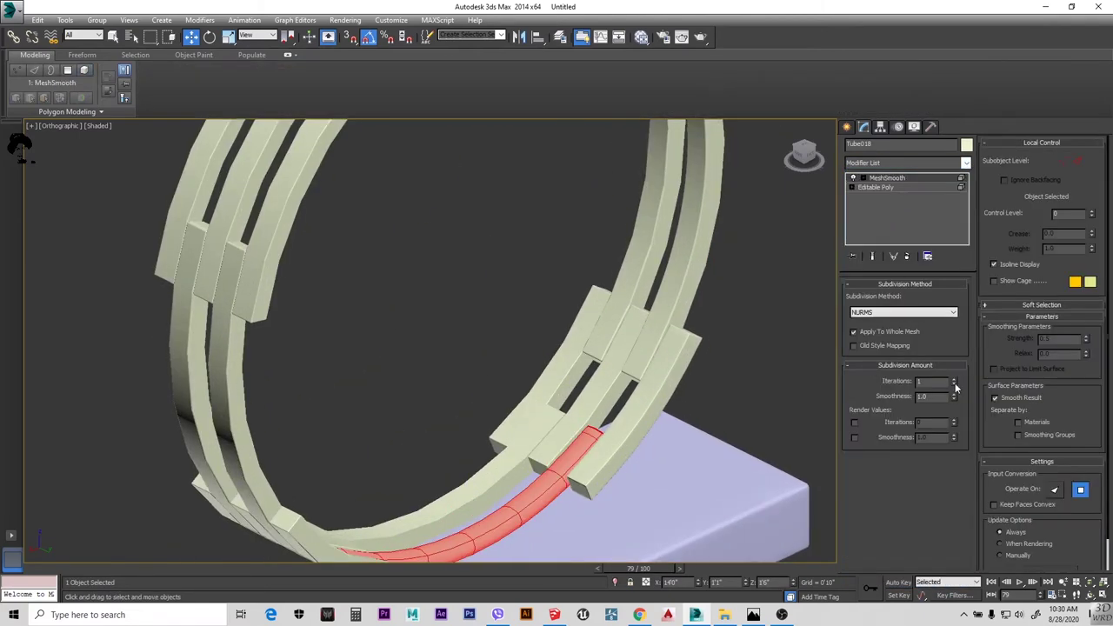
pyautogui.hotkey('ctrl', 'z')
pyautogui.click(965, 162)
pyautogui.click(878, 517)
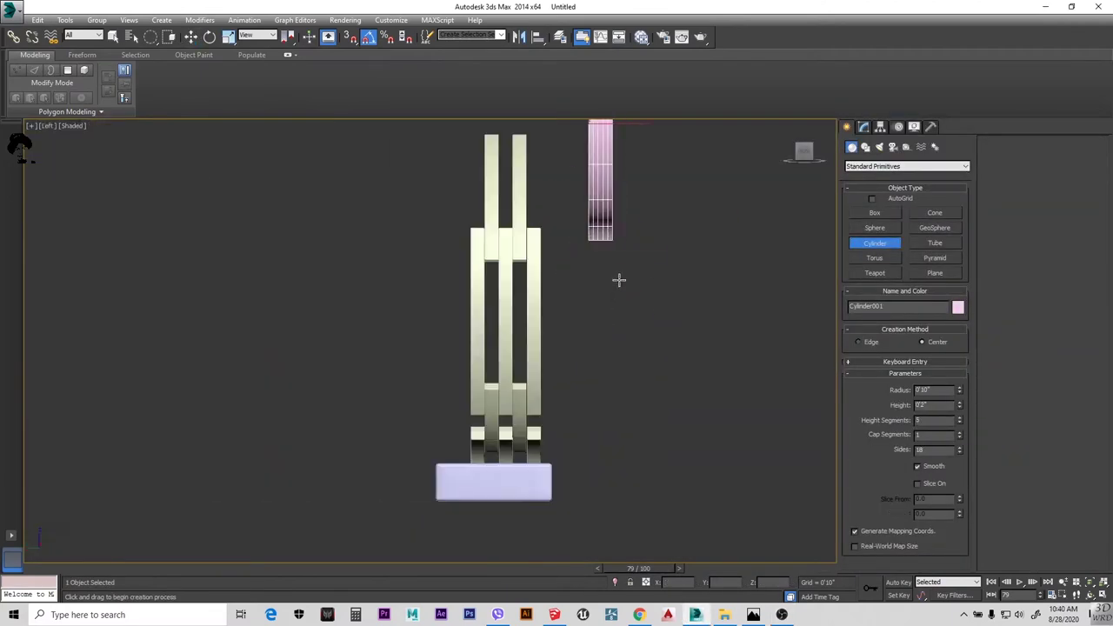
# Set the pink cylinder's Height Segments to 3 and nudge it slightly right
pyautogui.doubleClick(917, 420)
pyautogui.write('3')
pyautogui.press('Return')
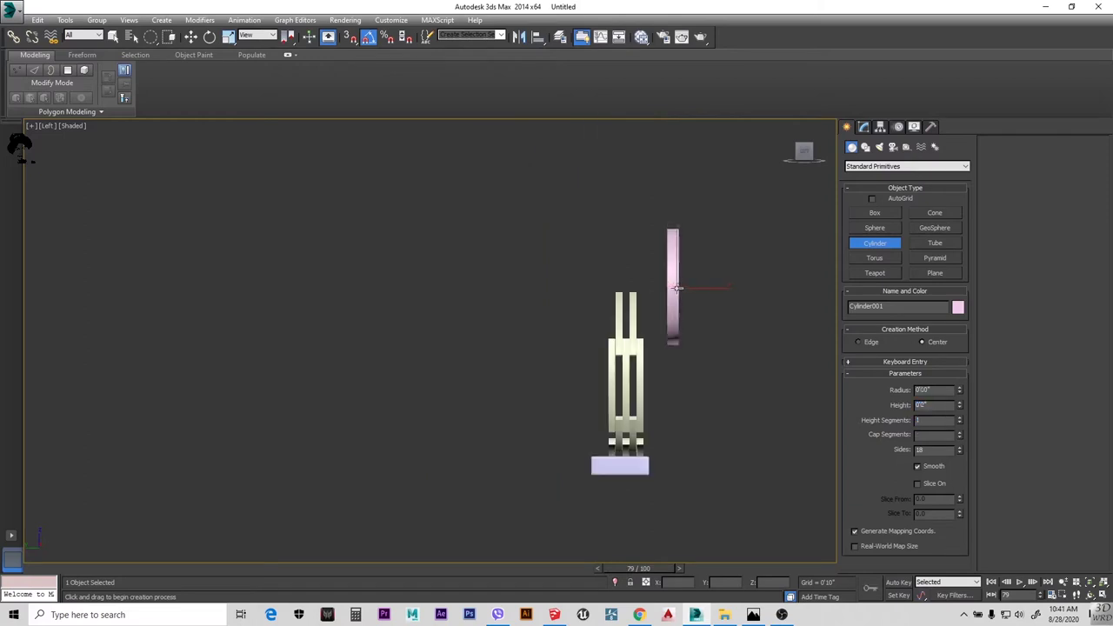
pyautogui.click(868, 128)
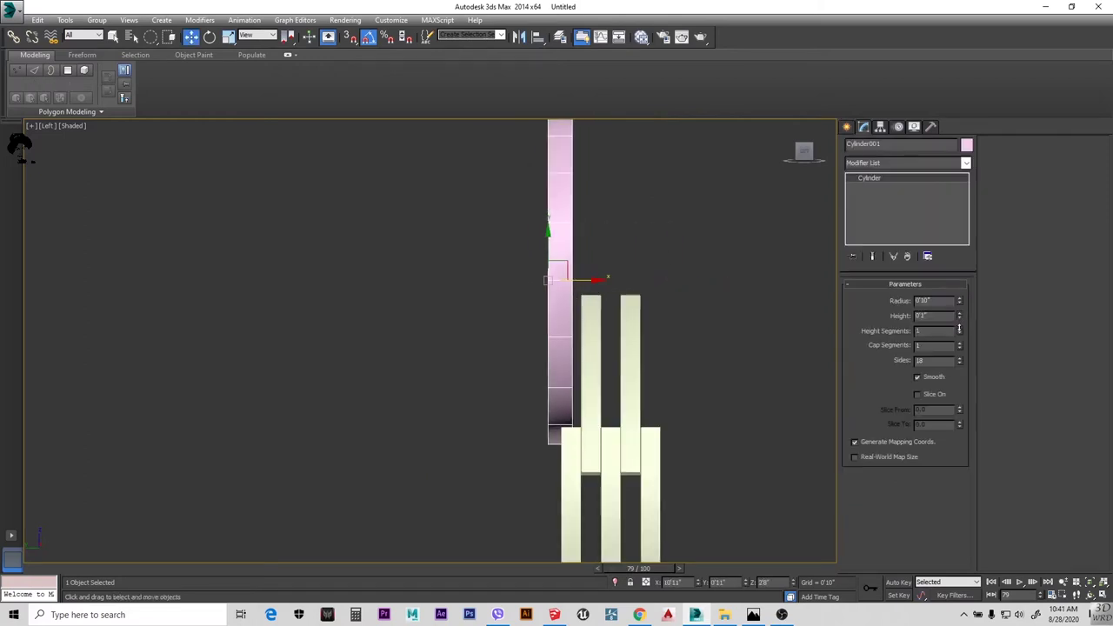
pyautogui.moveTo(585, 278); pyautogui.dragTo(598, 278)
pyautogui.click(647, 334)
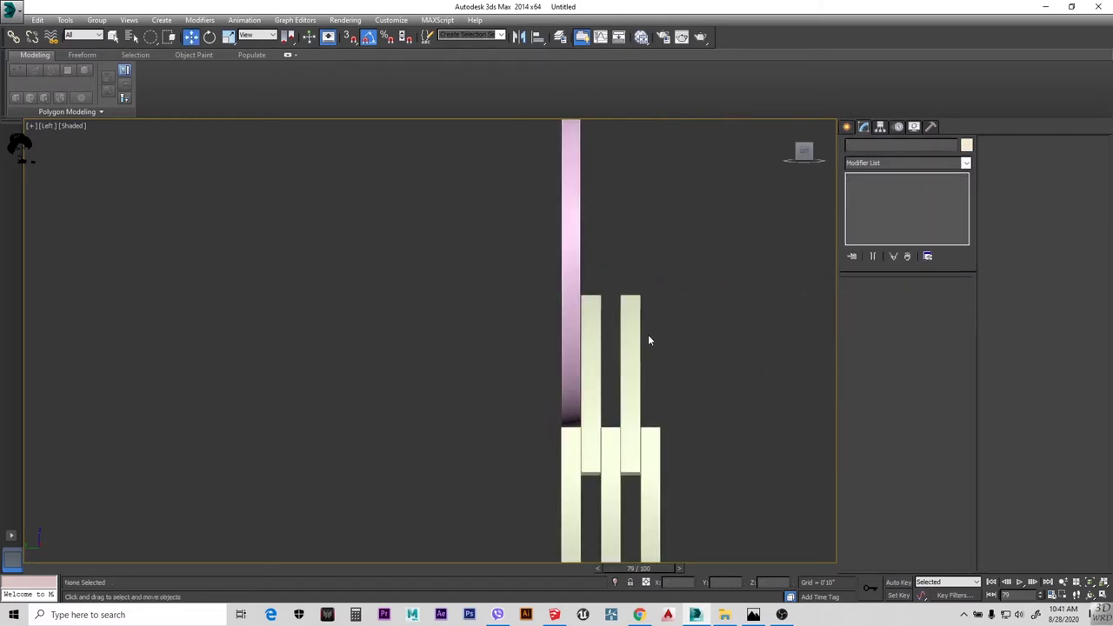
# In the Front view, give the pink cylinder 32 sides
pyautogui.press('f')
pyautogui.scroll(4, 610, 317)
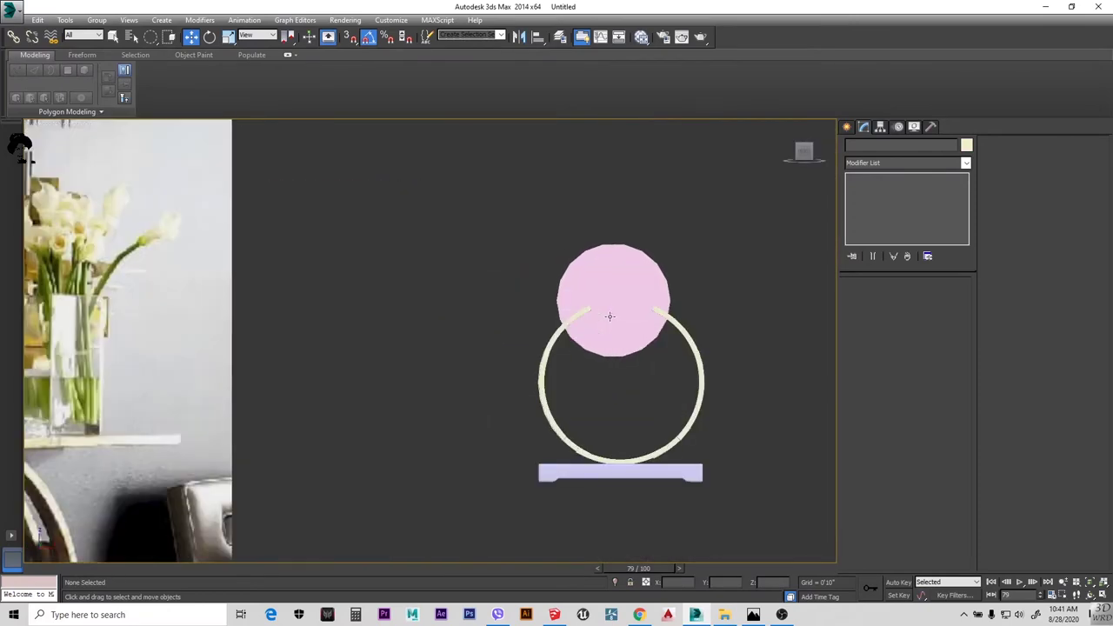
pyautogui.click(610, 316)
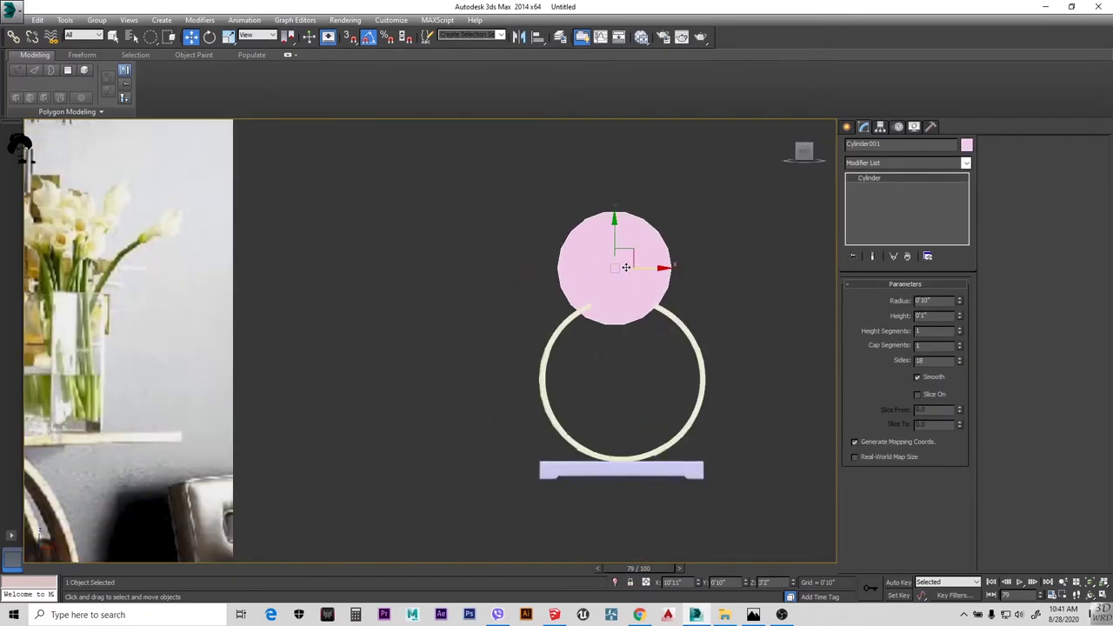
pyautogui.scroll(-2, 624, 269)
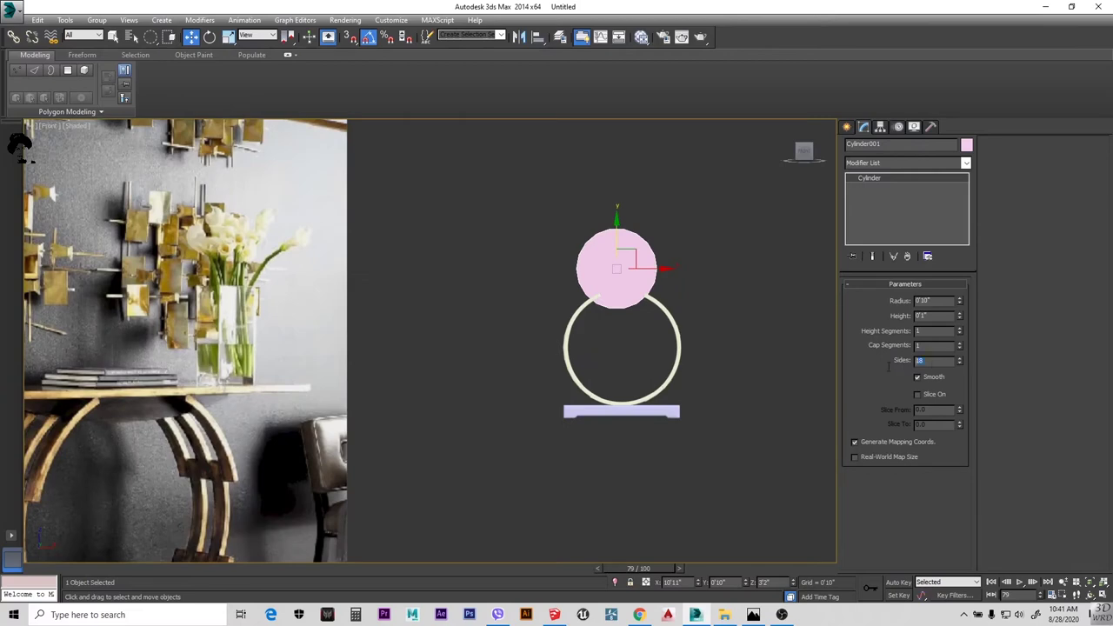
pyautogui.write('32')
pyautogui.press('Return')
pyautogui.scroll(4, 615, 294)
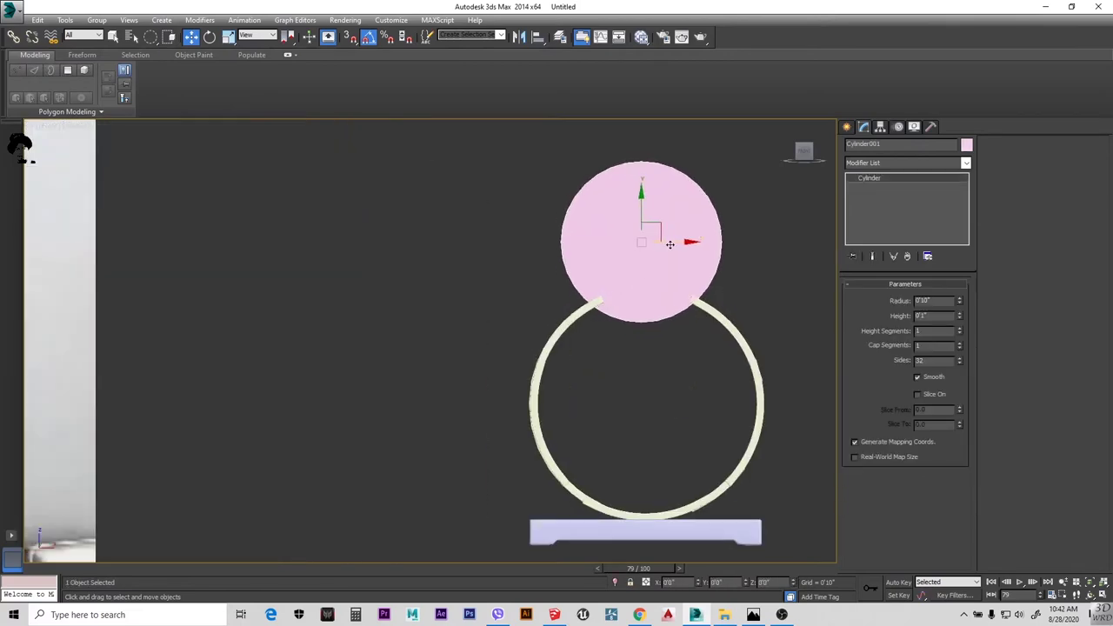
pyautogui.scroll(-3, 670, 244)
pyautogui.click(751, 298)
# Shift the ring and base slightly left to center them under the disc, then select Cylinder001
pyautogui.click(846, 127)
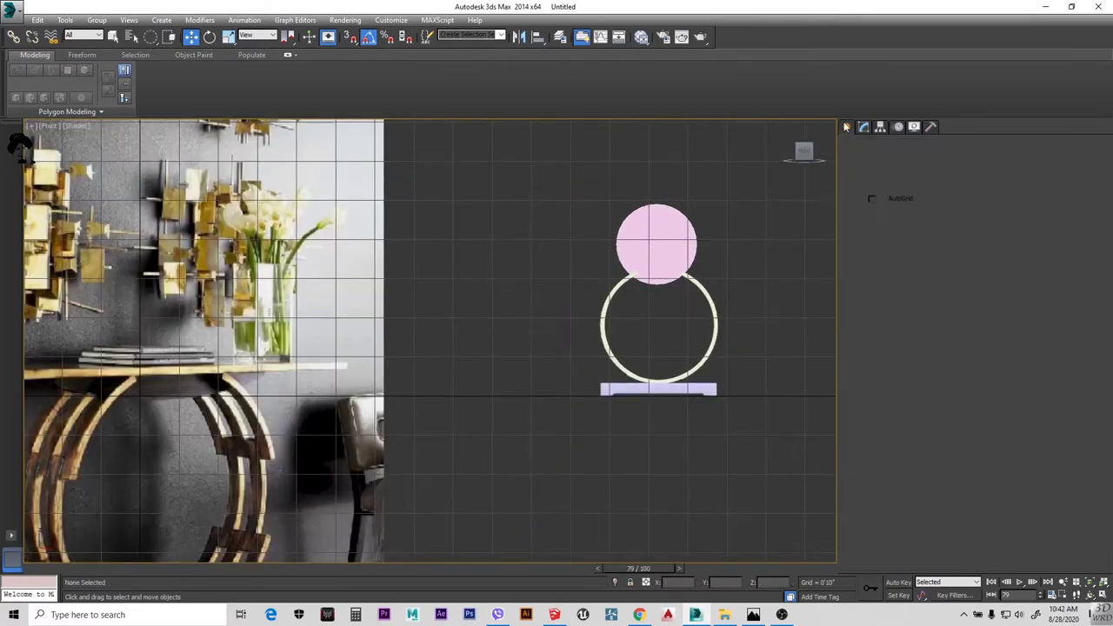
pyautogui.hotkey('ctrl', 'a')
pyautogui.press('q')
pyautogui.press('w')
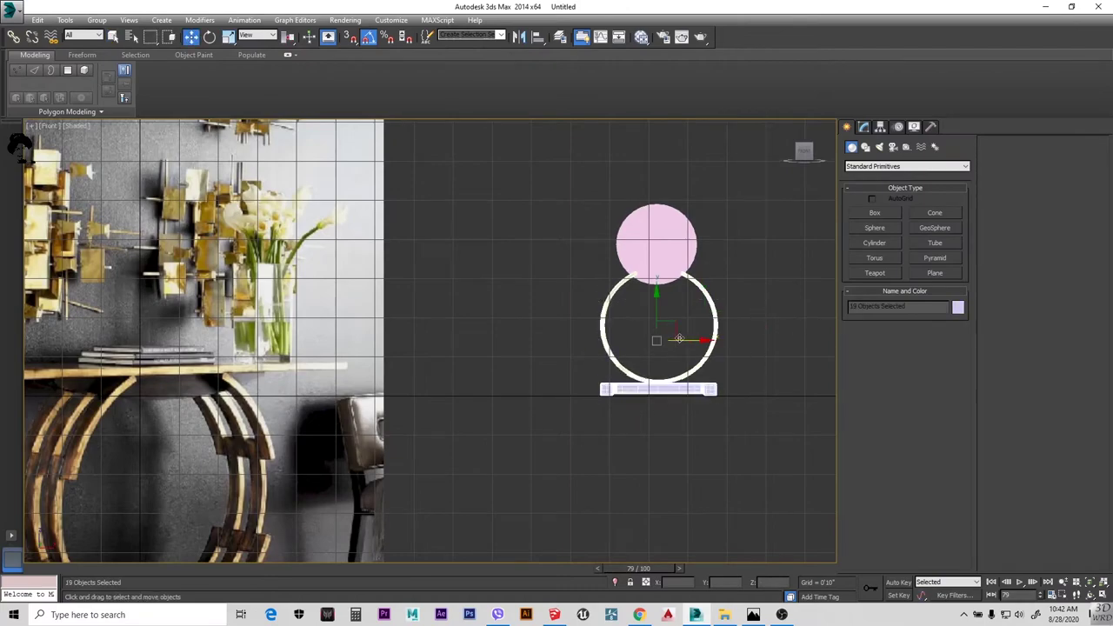
pyautogui.moveTo(680, 338); pyautogui.dragTo(670, 338)
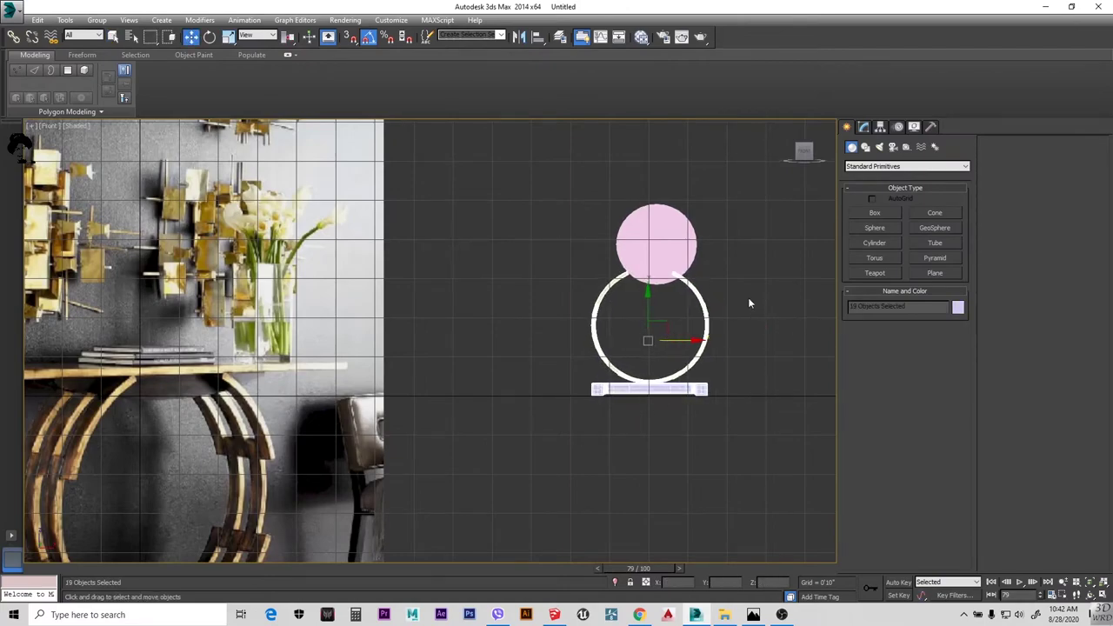
pyautogui.click(685, 244)
pyautogui.scroll(2, 670, 249)
pyautogui.moveTo(671, 248); pyautogui.dragTo(600, 256, button='middle')
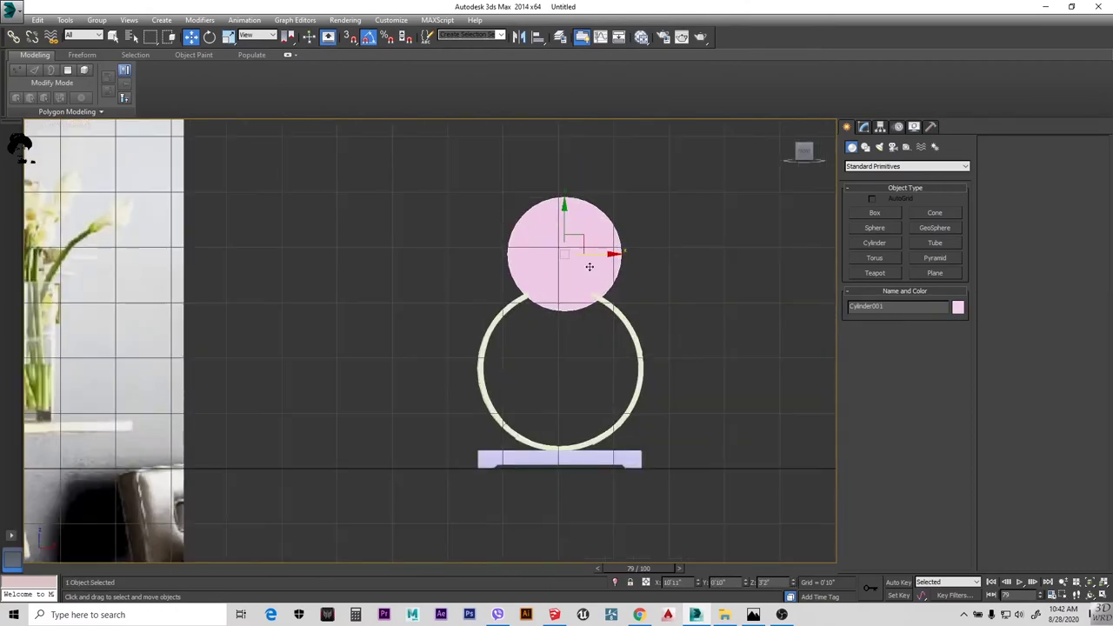
# Convert the pink disc to Editable Poly and delete its top vertices
pyautogui.rightClick(590, 260)
pyautogui.click(740, 380)
pyautogui.press('1')
pyautogui.moveTo(703, 191); pyautogui.dragTo(439, 266)
pyautogui.press('Delete')
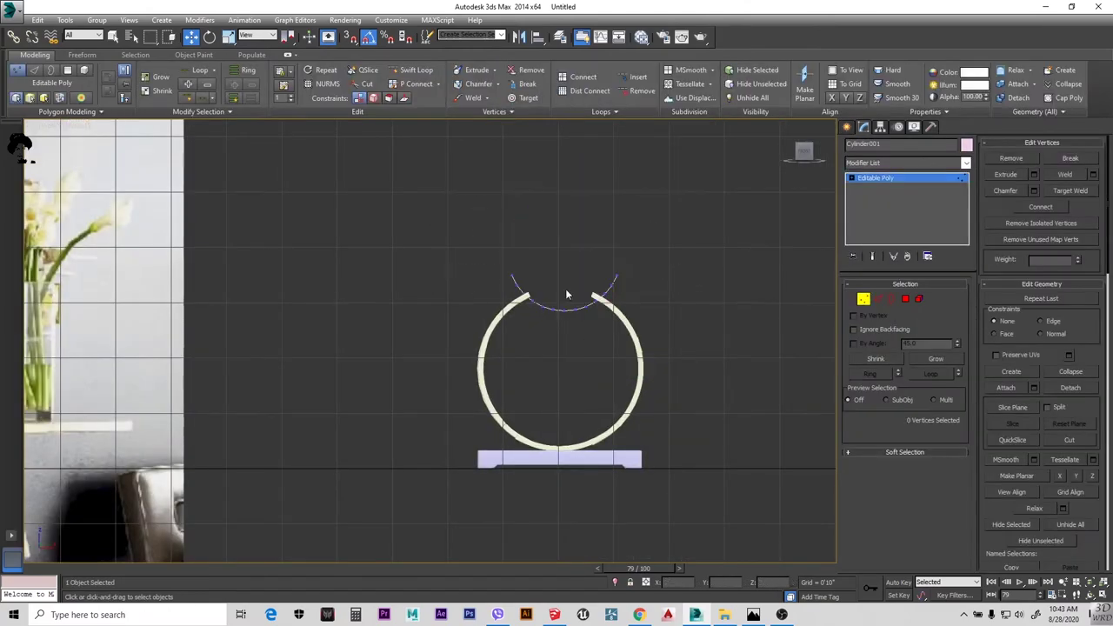
# In front view, move the strip's upper-end vertices left onto the ring's end
pyautogui.keyDown('alt'); pyautogui.moveTo(566, 290); pyautogui.dragTo(580, 324, button='middle'); pyautogui.keyUp('alt')
pyautogui.scroll(2, 561, 309)
pyautogui.press('f')
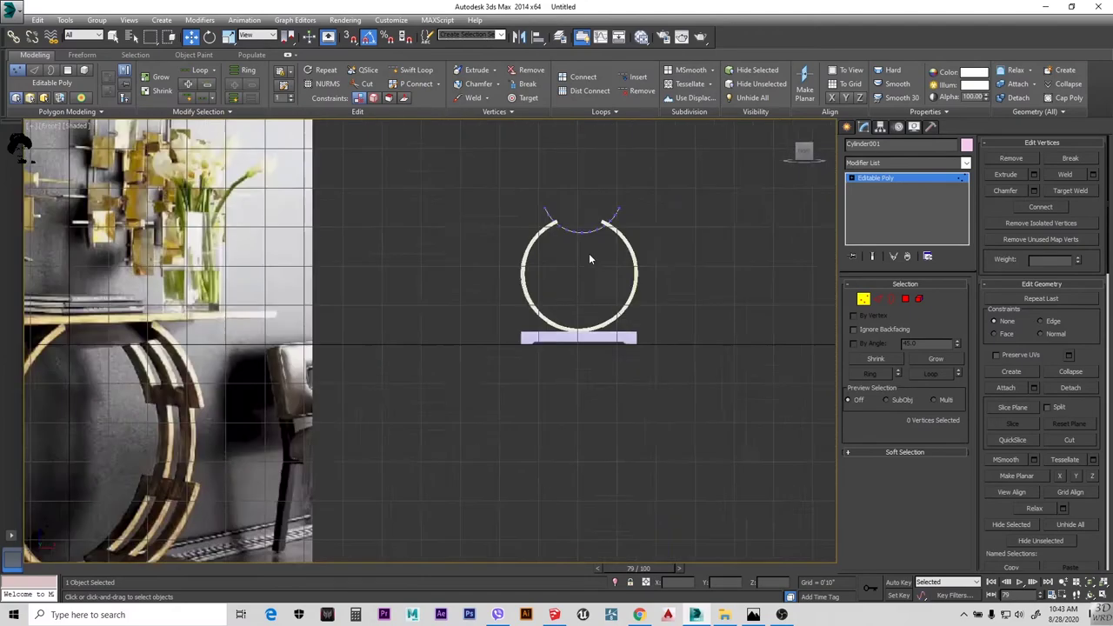
pyautogui.scroll(4, 579, 241)
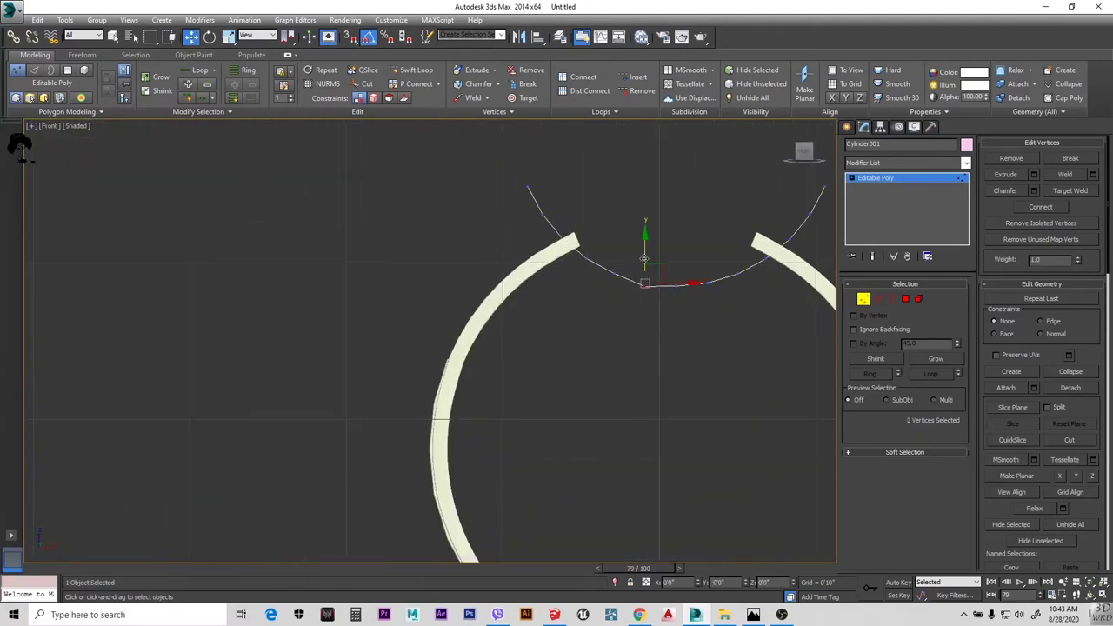
pyautogui.scroll(2, 644, 259)
pyautogui.moveTo(491, 270); pyautogui.dragTo(486, 271)
pyautogui.scroll(-2, 510, 269)
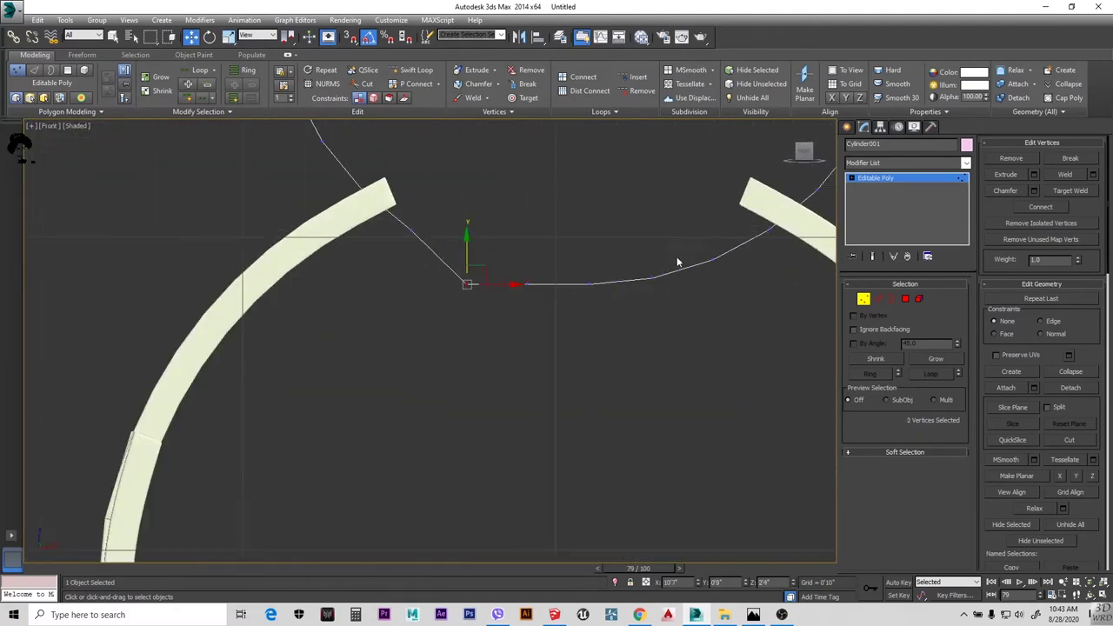
pyautogui.scroll(-3, 555, 287)
pyautogui.scroll(4, 526, 290)
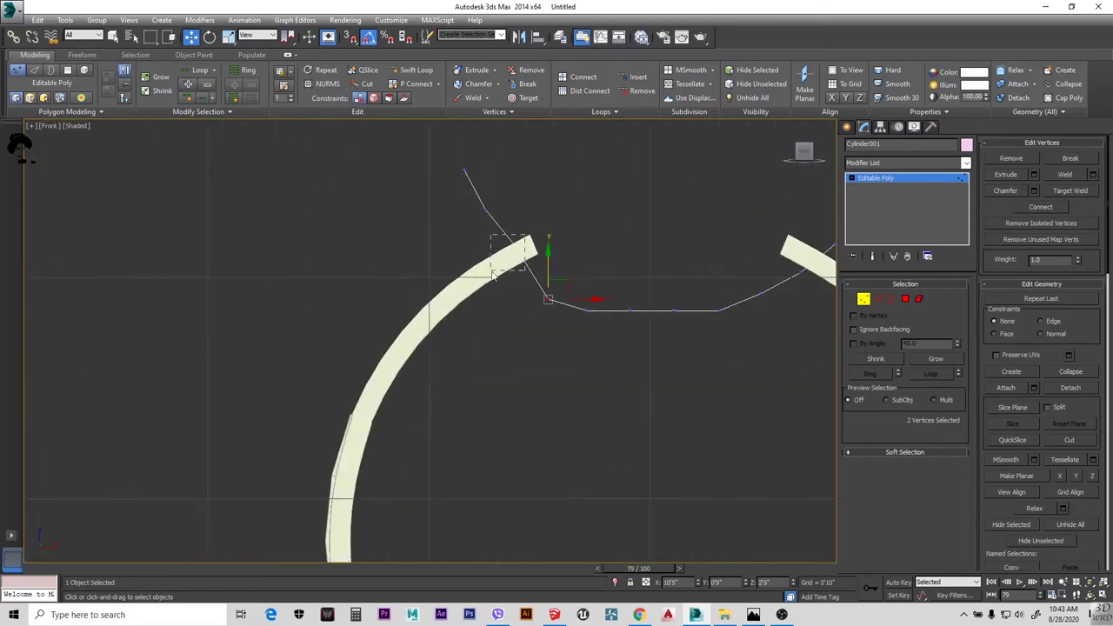
pyautogui.moveTo(492, 274); pyautogui.dragTo(491, 261)
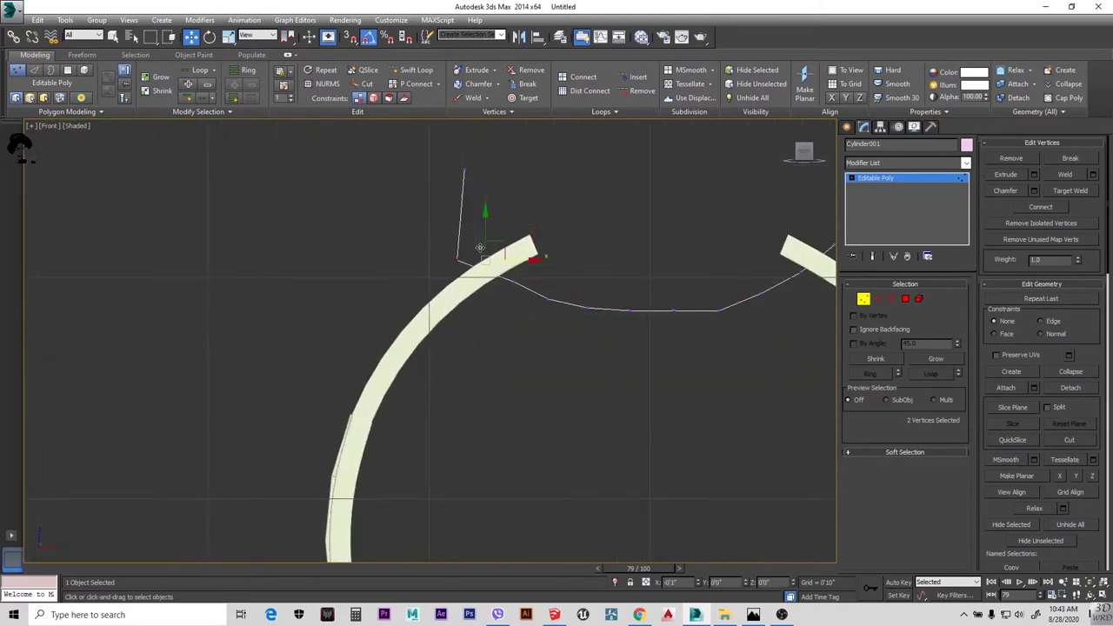
pyautogui.moveTo(484, 187); pyautogui.dragTo(360, 204)
# Reposition the strip's right-end vertices so the curve dips into the gap
pyautogui.scroll(-5, 461, 257)
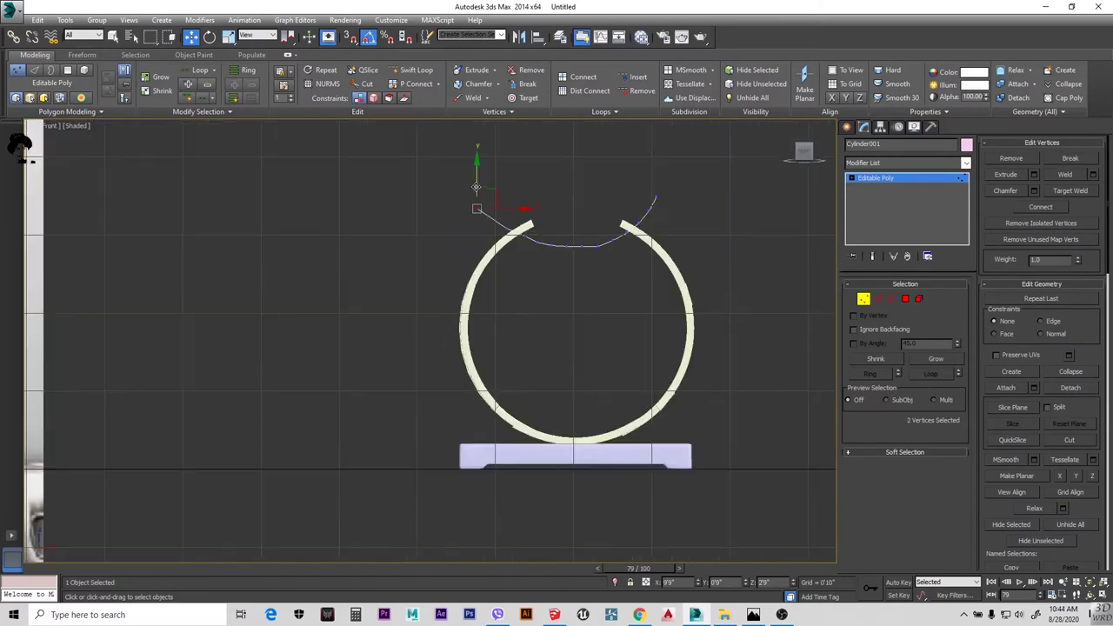
pyautogui.scroll(4, 487, 243)
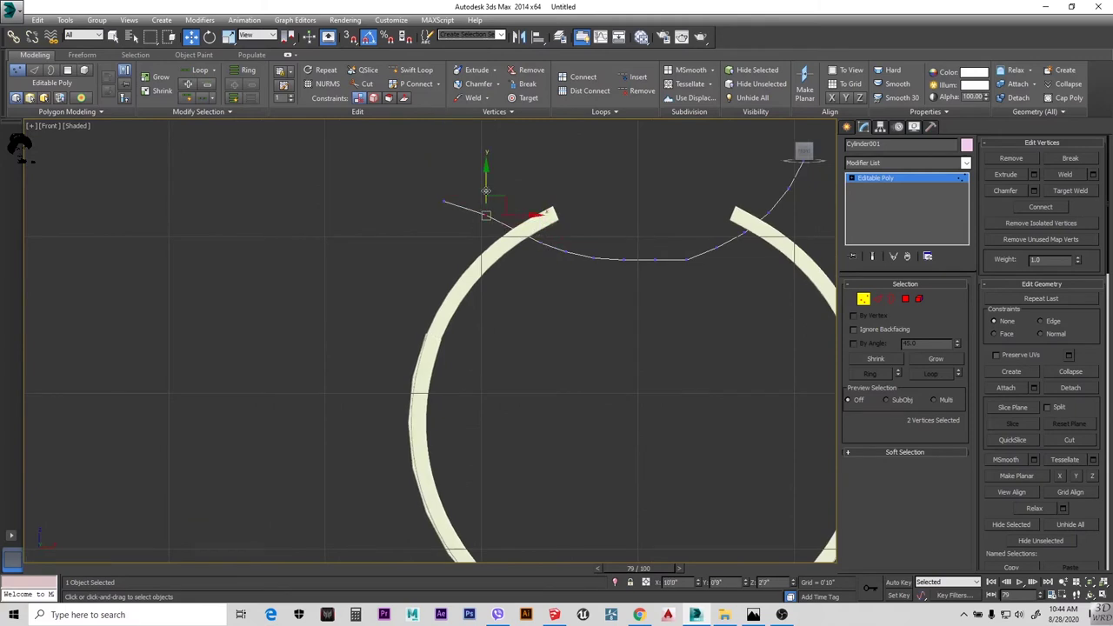
pyautogui.scroll(2, 608, 235)
pyautogui.click(676, 248)
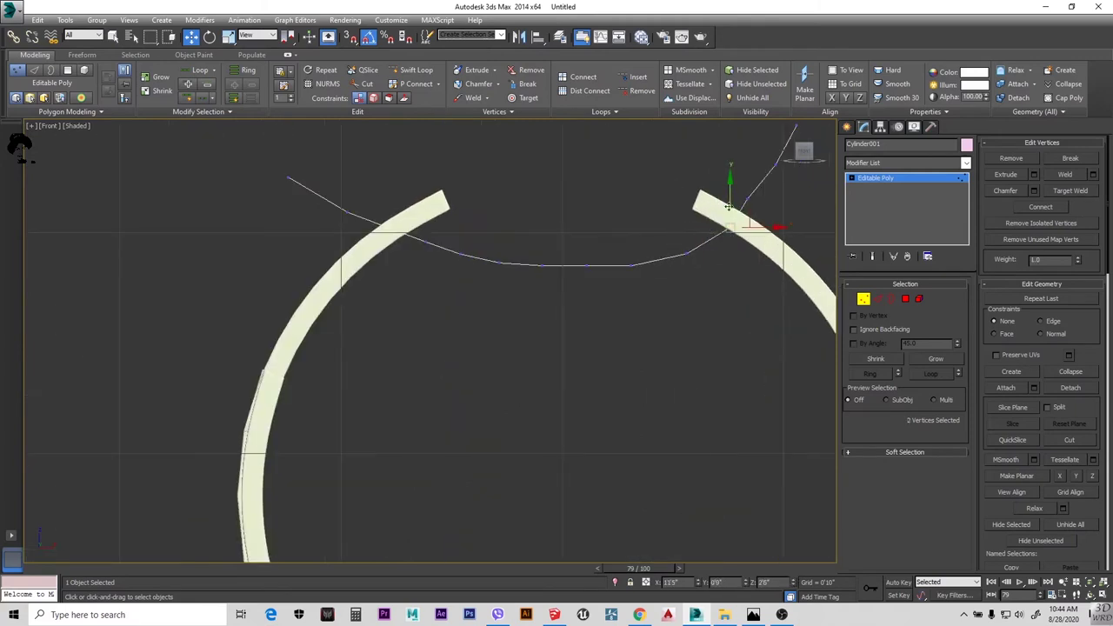
pyautogui.scroll(-2, 678, 248)
pyautogui.scroll(-2, 716, 200)
pyautogui.scroll(-5, 716, 200)
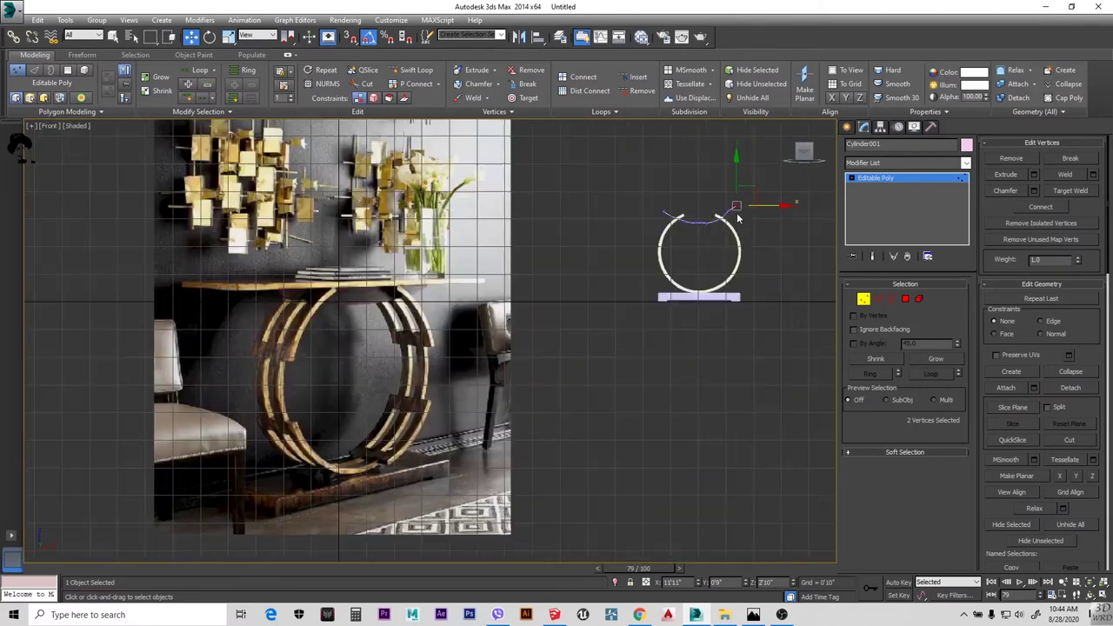
pyautogui.scroll(4, 638, 228)
pyautogui.scroll(1, 685, 227)
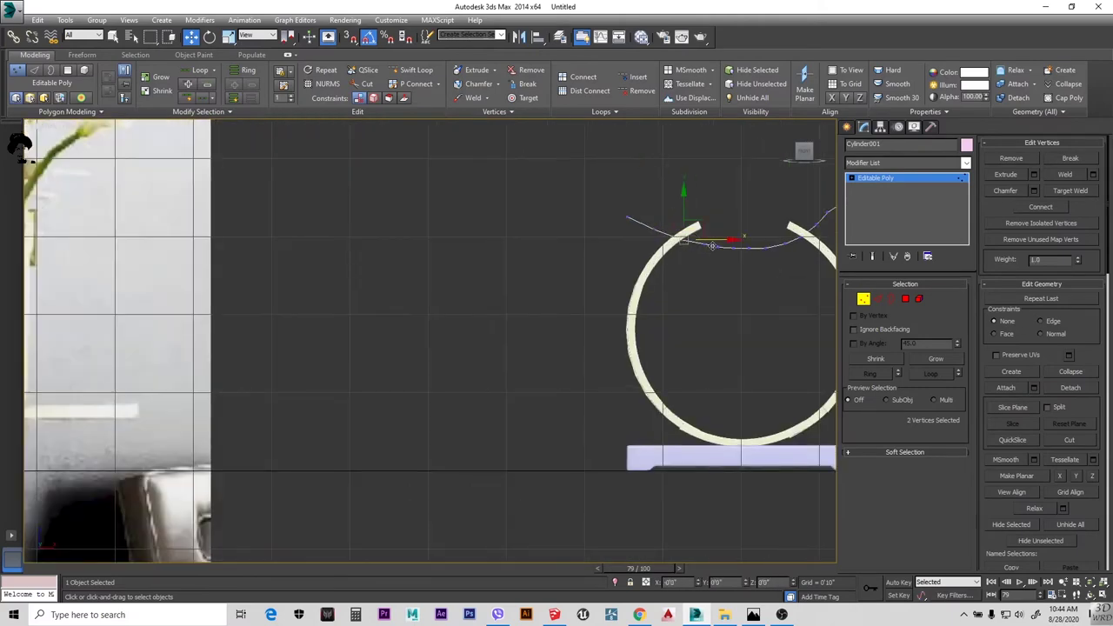
pyautogui.scroll(2, 711, 246)
pyautogui.scroll(-2, 798, 218)
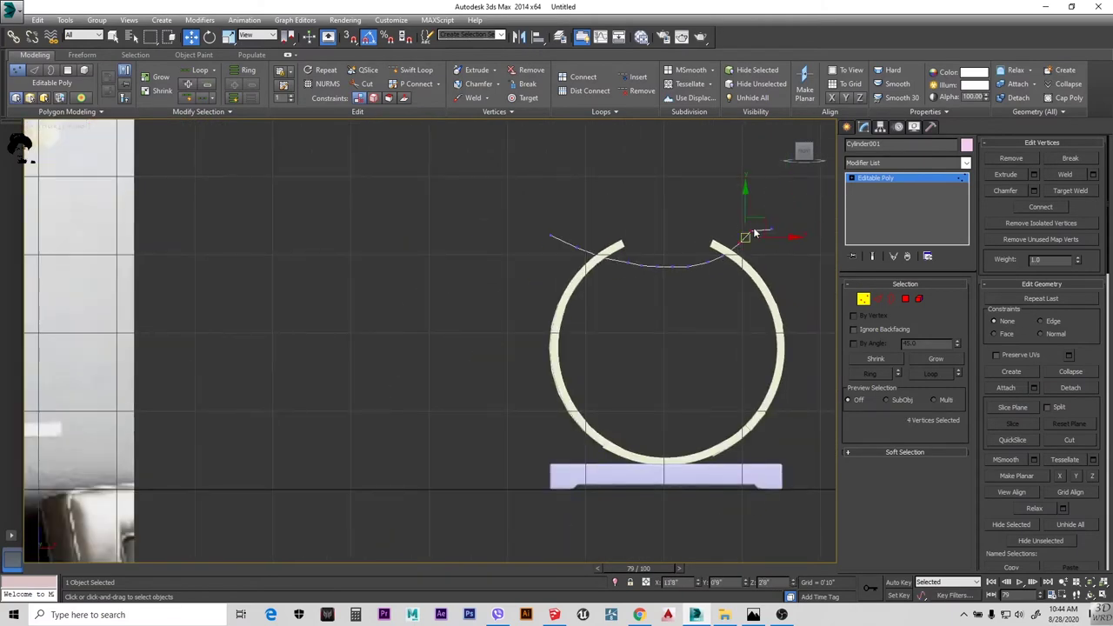
pyautogui.scroll(2, 755, 233)
pyautogui.scroll(-5, 830, 341)
pyautogui.scroll(5, 760, 232)
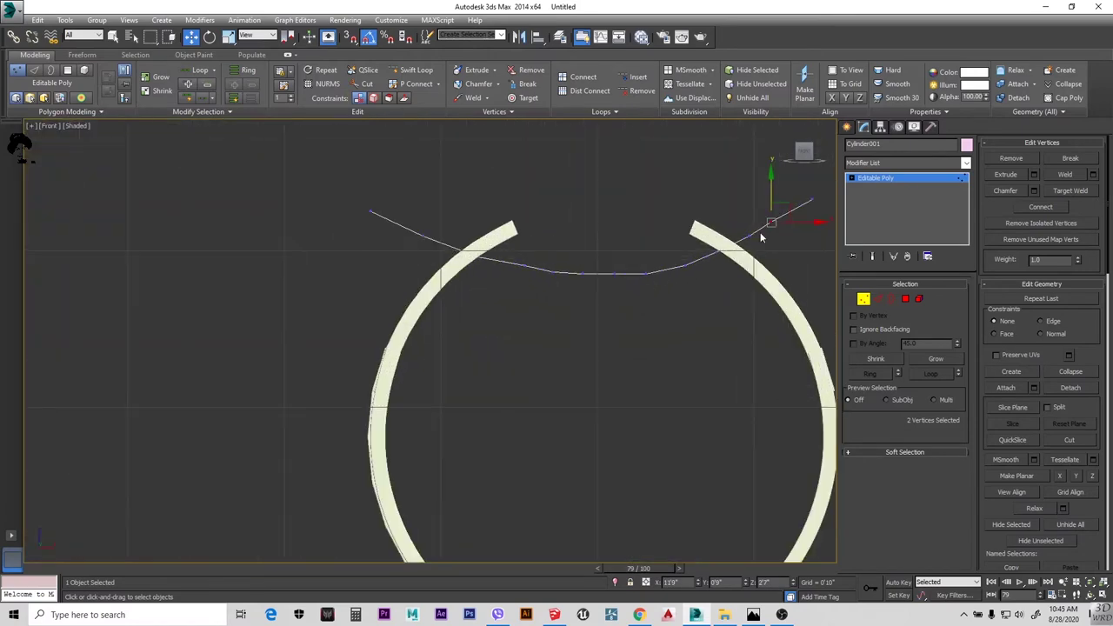
pyautogui.click(760, 232)
pyautogui.scroll(-1, 532, 254)
pyautogui.scroll(1, 468, 246)
pyautogui.scroll(-2, 467, 246)
pyautogui.click(687, 233)
pyautogui.scroll(4, 704, 211)
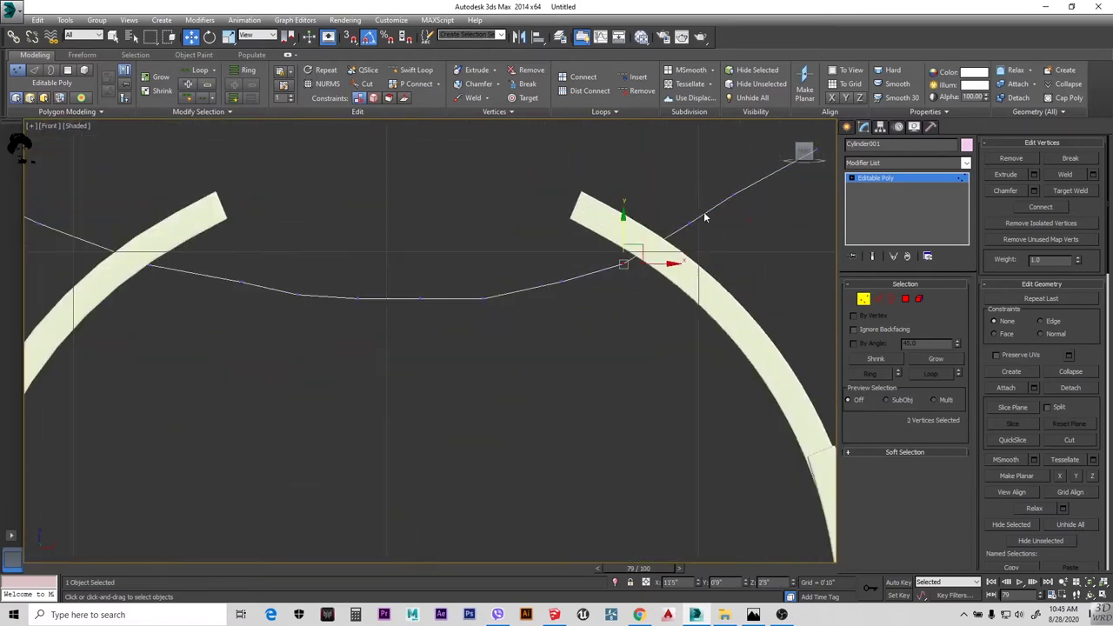
pyautogui.scroll(-3, 703, 211)
pyautogui.scroll(-2, 696, 218)
pyautogui.moveTo(631, 528); pyautogui.dragTo(398, 609, button='middle')
# Check the curve's vertices down to its lowest point, then switch to Element mode for the Modifier List
pyautogui.click(619, 218)
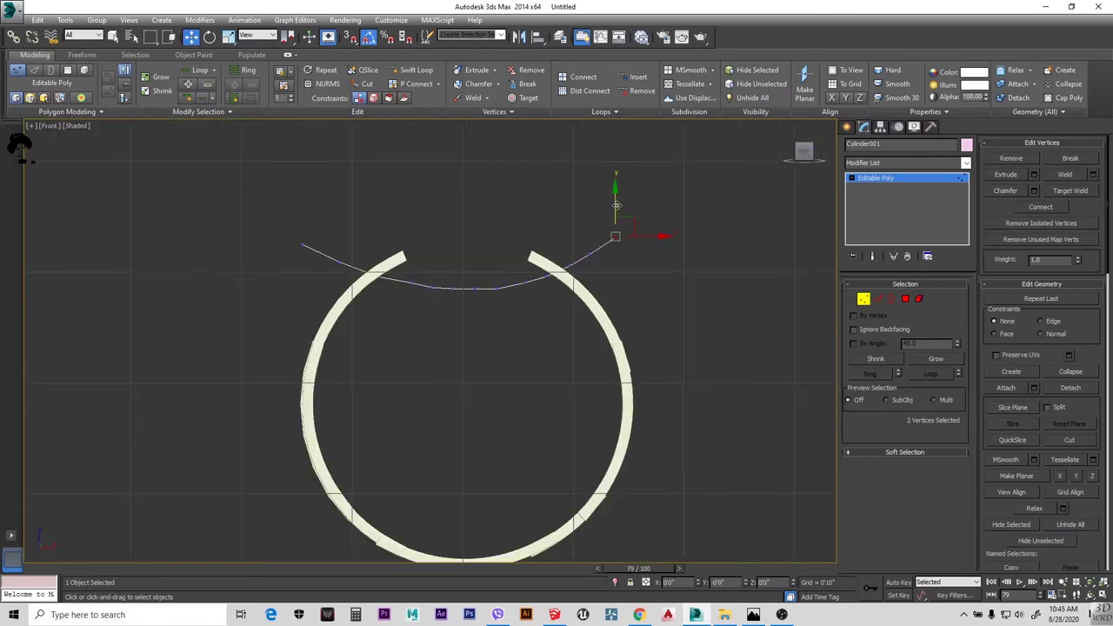
pyautogui.scroll(-4, 566, 287)
pyautogui.scroll(2, 600, 310)
pyautogui.click(600, 310)
pyautogui.scroll(3, 586, 279)
pyautogui.scroll(-1, 577, 261)
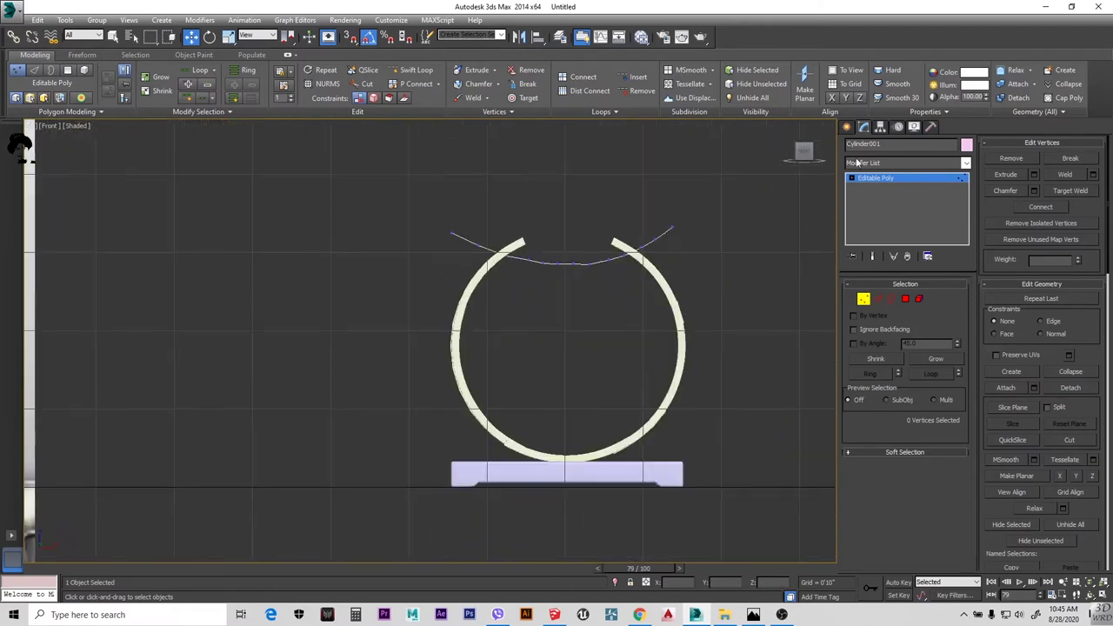
pyautogui.scroll(4, 609, 248)
pyautogui.scroll(-4, 644, 320)
pyautogui.scroll(3, 691, 255)
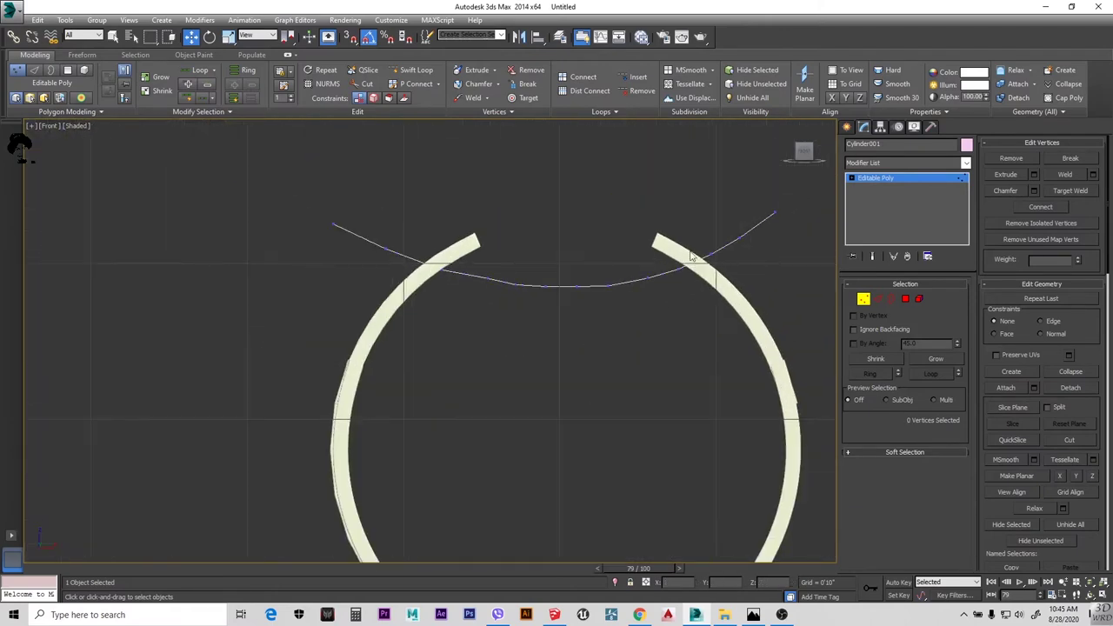
pyautogui.click(762, 244)
pyautogui.scroll(-3, 717, 323)
pyautogui.scroll(4, 531, 253)
pyautogui.click(565, 265)
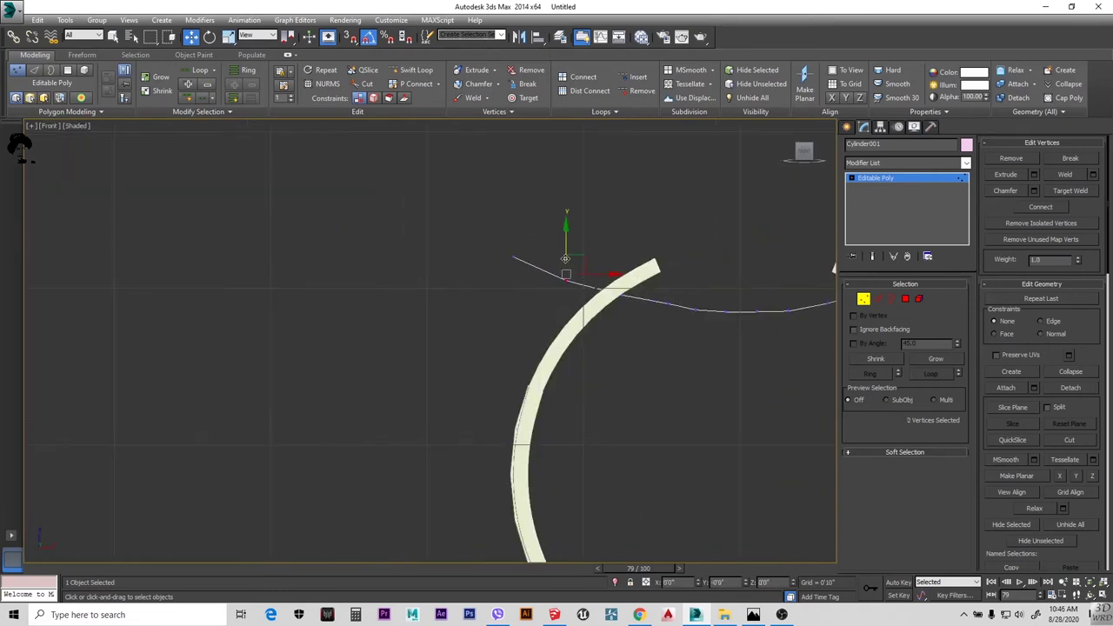
pyautogui.scroll(-3, 687, 309)
pyautogui.scroll(4, 653, 313)
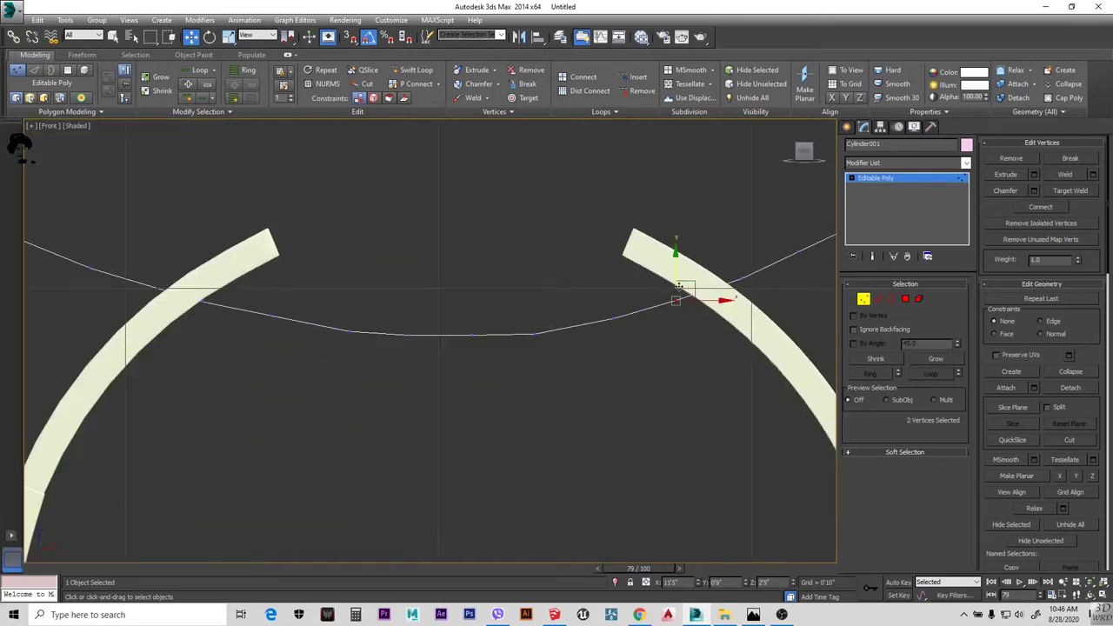
pyautogui.scroll(-1, 676, 293)
pyautogui.click(594, 306)
pyautogui.scroll(4, 500, 300)
pyautogui.click(527, 327)
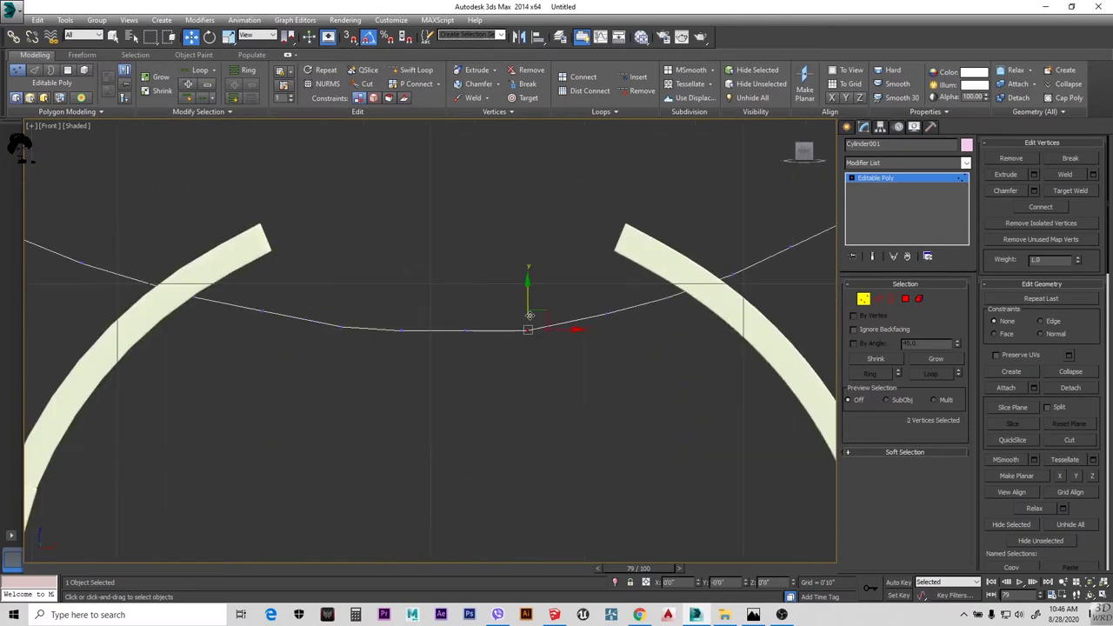
pyautogui.scroll(-2, 548, 341)
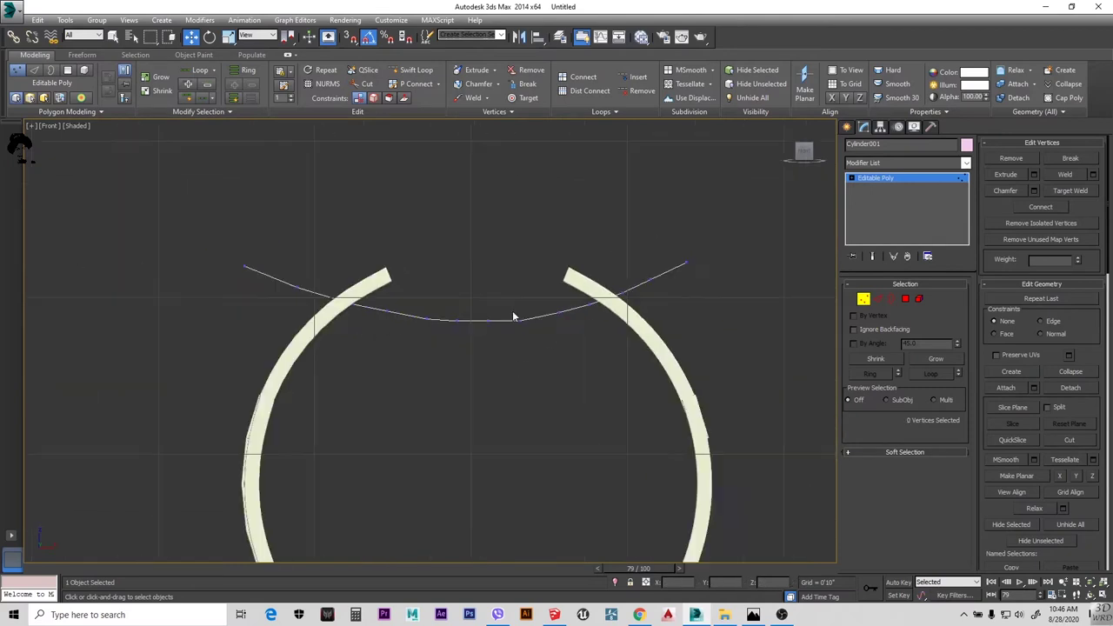
pyautogui.scroll(-3, 663, 331)
pyautogui.press('5')
pyautogui.click(965, 163)
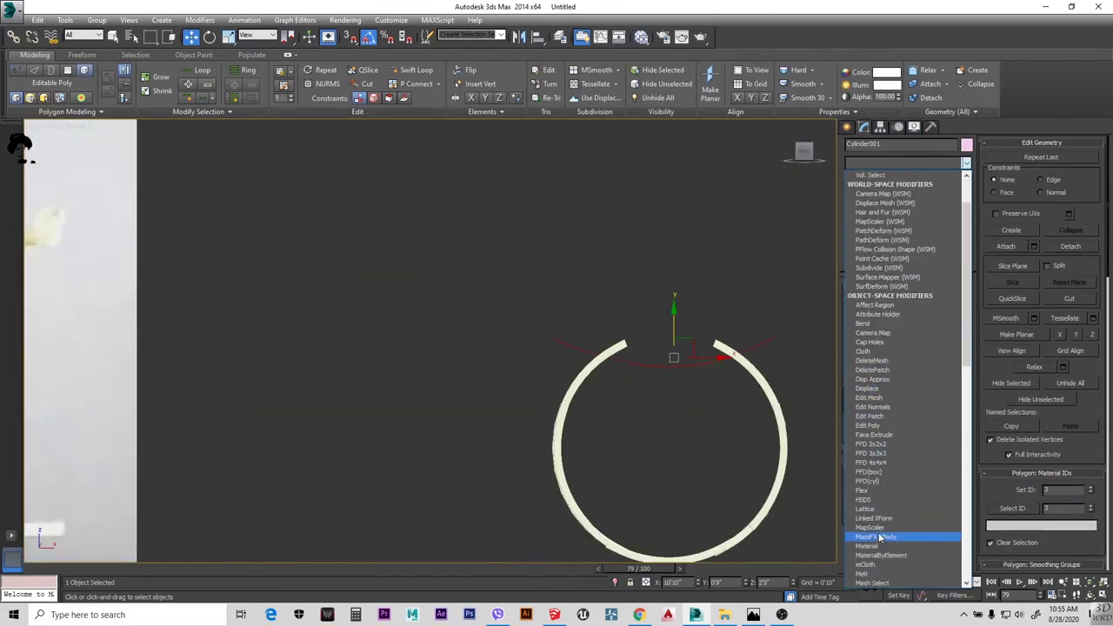
# Add a Shell with Outer Amount 0 and Inner Amount 0'3", then convert to Editable Poly
pyautogui.scroll(-5, 878, 522)
pyautogui.click(895, 369)
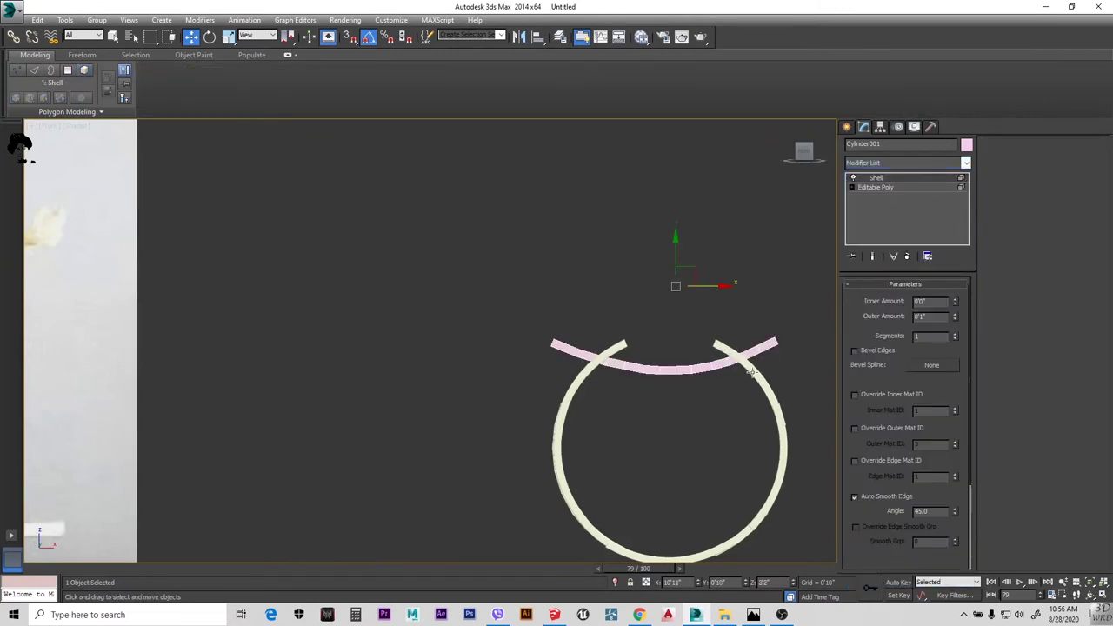
pyautogui.write('0')
pyautogui.press('Return')
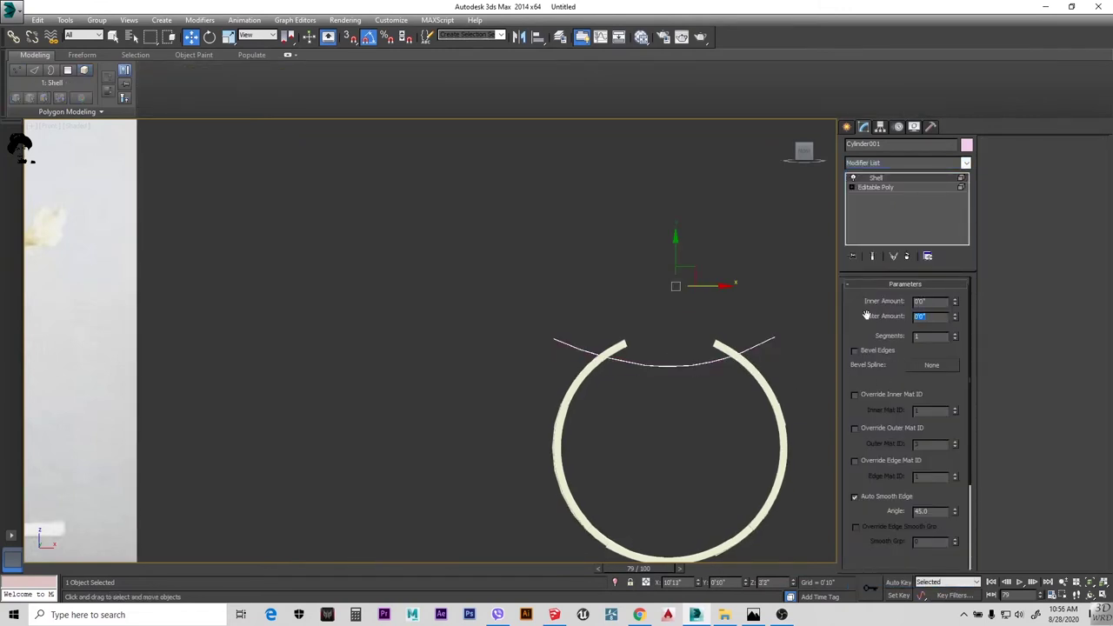
pyautogui.write('2')
pyautogui.press('Return')
pyautogui.write('3')
pyautogui.press('Return')
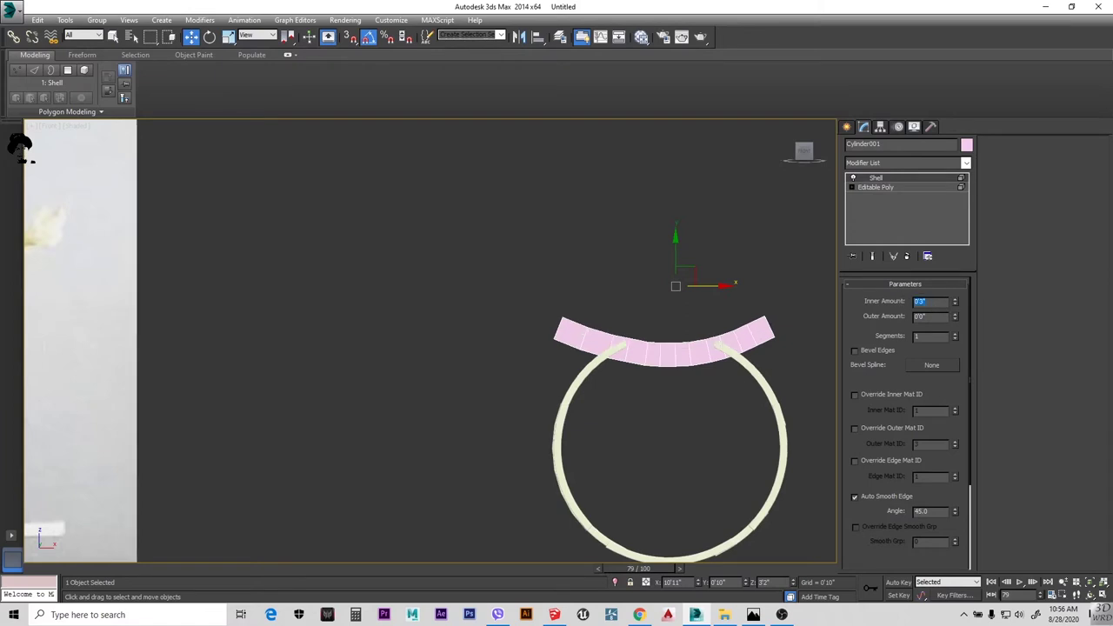
pyautogui.rightClick(669, 347)
pyautogui.click(813, 462)
# Raise the band's top-edge vertices and reshape both ends to level its top
pyautogui.press('1')
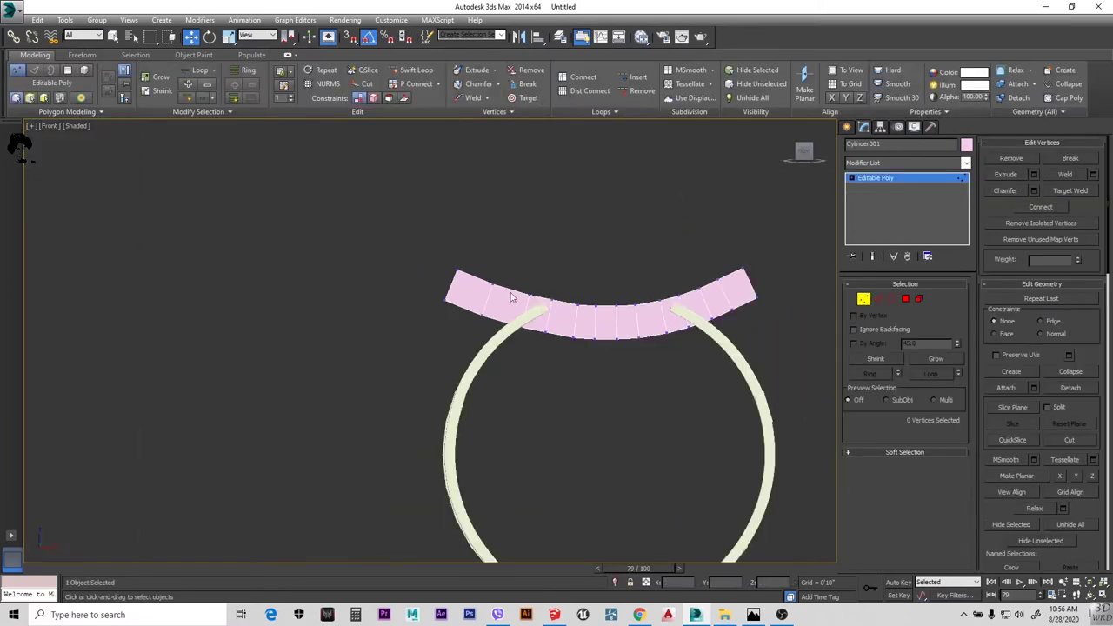
pyautogui.scroll(3, 441, 259)
pyautogui.moveTo(457, 285); pyautogui.dragTo(502, 265)
pyautogui.scroll(2, 504, 265)
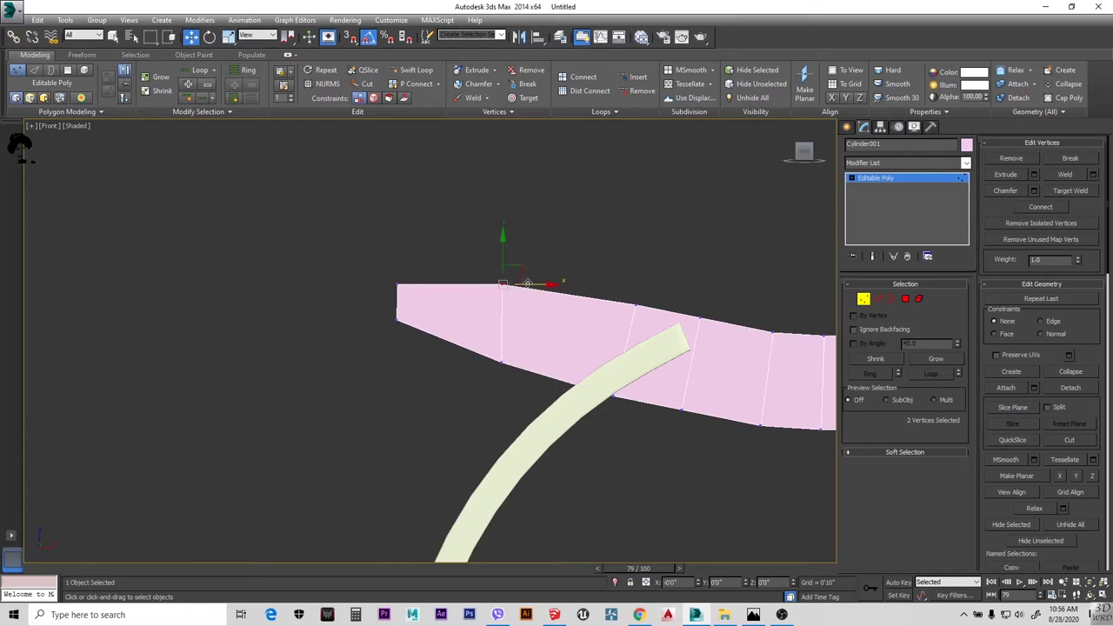
pyautogui.moveTo(635, 306)
pyautogui.mouseDown()
pyautogui.moveTo(641, 291)
pyautogui.moveTo(623, 263)
pyautogui.mouseUp()
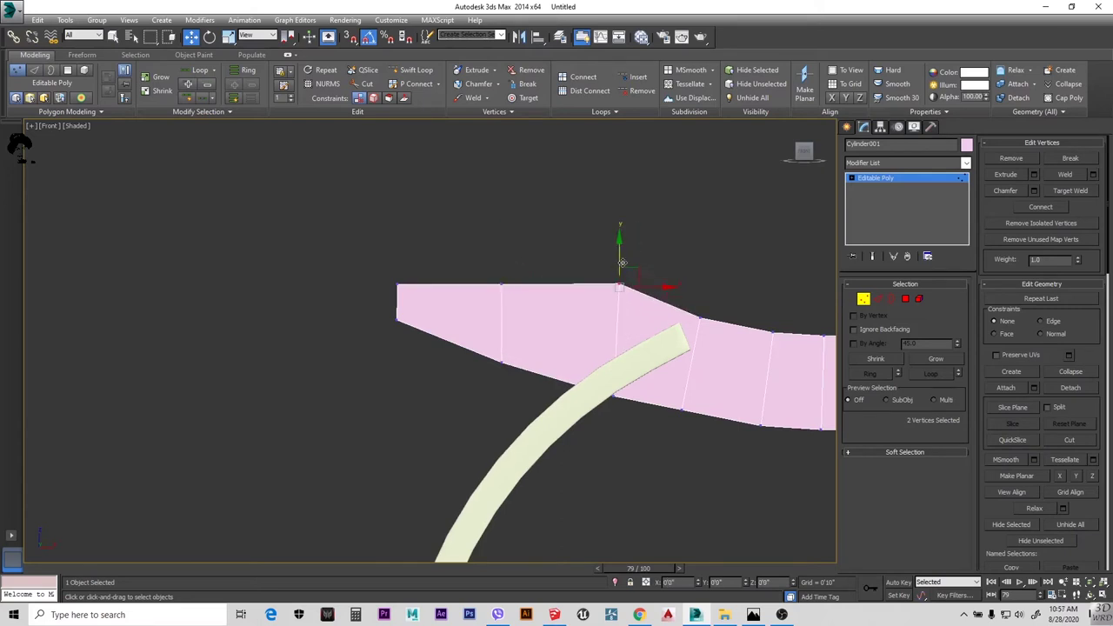
pyautogui.scroll(-2, 639, 283)
pyautogui.scroll(2, 514, 261)
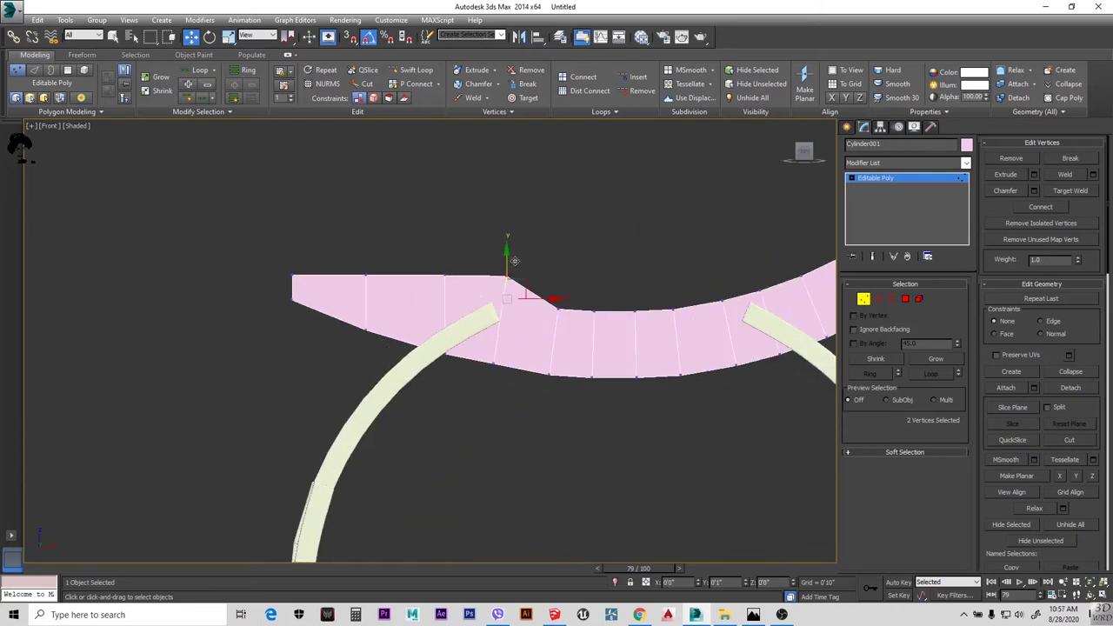
pyautogui.moveTo(560, 305); pyautogui.dragTo(562, 276)
pyautogui.moveTo(591, 261); pyautogui.dragTo(577, 245, button='middle')
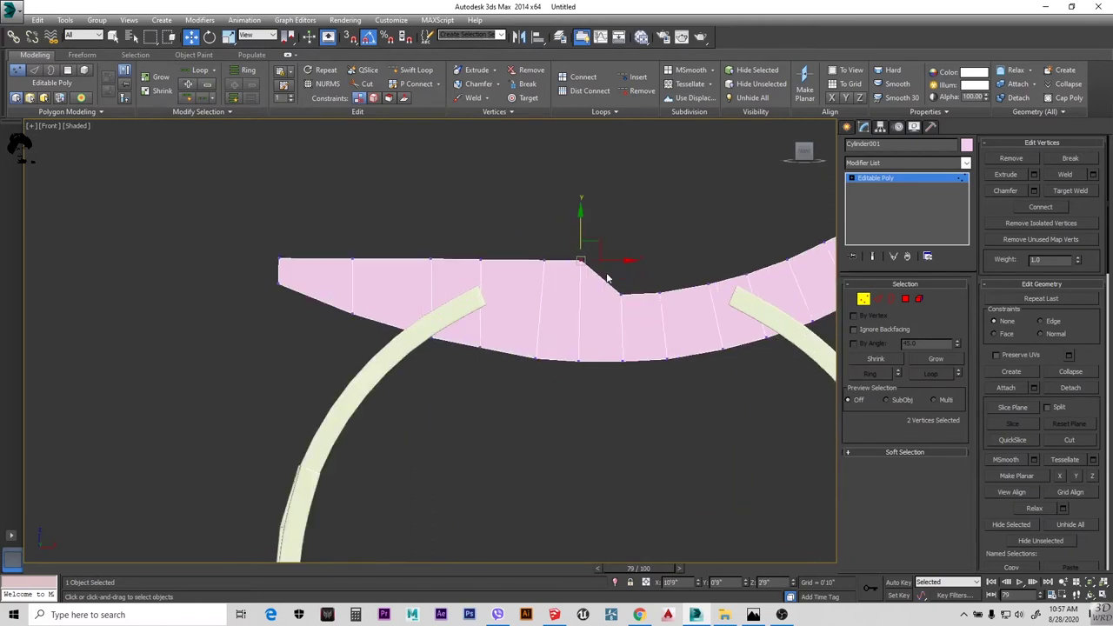
pyautogui.moveTo(609, 296)
pyautogui.mouseDown()
pyautogui.moveTo(609, 261)
pyautogui.moveTo(674, 236)
pyautogui.moveTo(713, 247)
pyautogui.mouseUp()
pyautogui.moveTo(695, 252); pyautogui.dragTo(501, 292, button='middle')
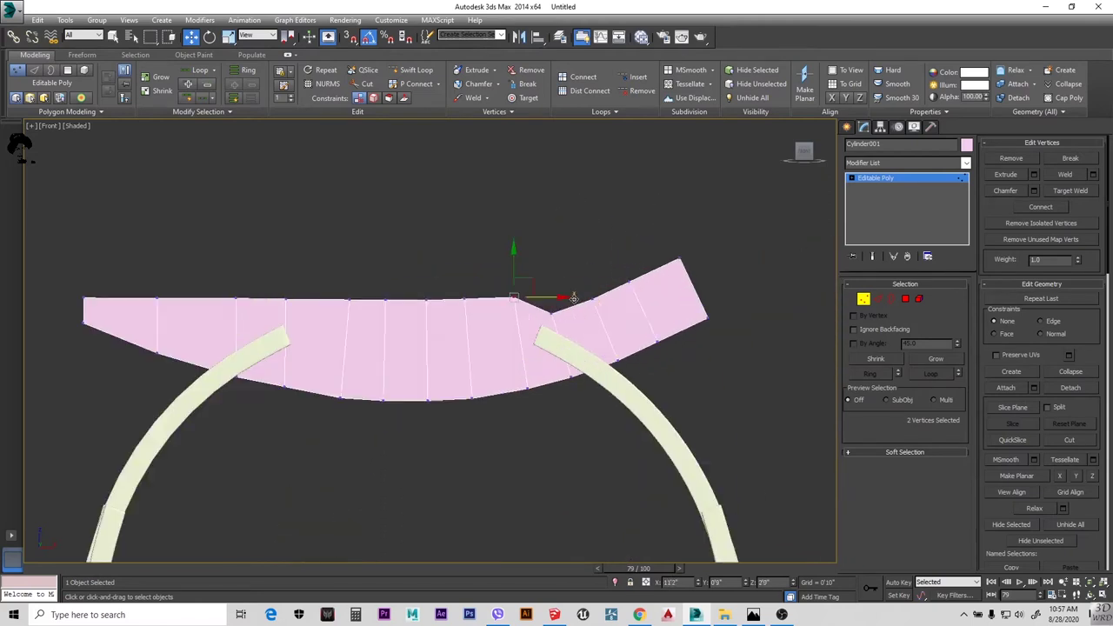
pyautogui.moveTo(574, 300)
pyautogui.mouseDown()
pyautogui.moveTo(695, 261)
pyautogui.moveTo(676, 285)
pyautogui.moveTo(397, 340)
pyautogui.mouseUp()
# Slide the top vertices at the band's pointed end left to even the edge
pyautogui.click(707, 284)
pyautogui.scroll(-2, 730, 296)
pyautogui.scroll(1, 631, 348)
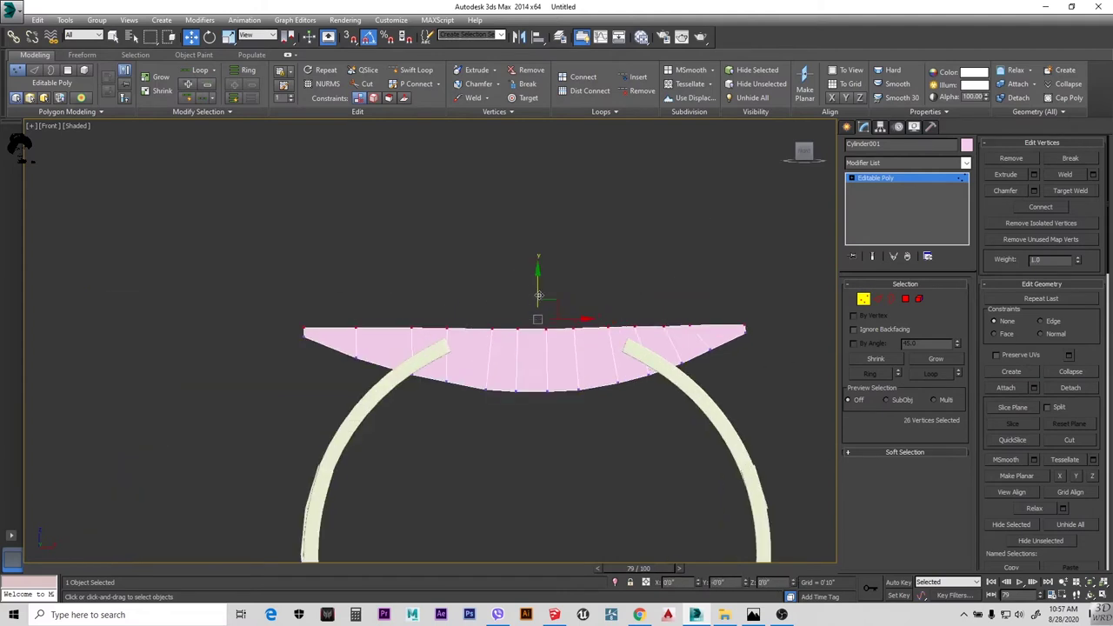
pyautogui.scroll(2, 726, 313)
pyautogui.click(726, 313)
pyautogui.scroll(1, 706, 304)
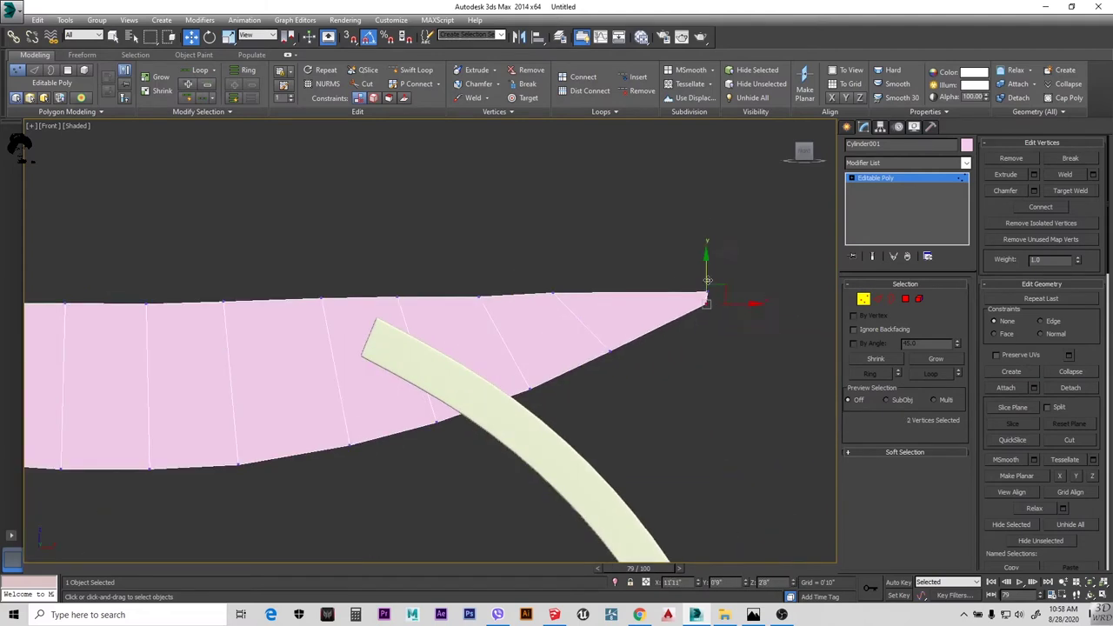
pyautogui.keyDown('alt'); pyautogui.moveTo(721, 308); pyautogui.dragTo(188, 270, button='middle'); pyautogui.keyUp('alt')
pyautogui.moveTo(188, 269); pyautogui.dragTo(159, 285)
pyautogui.keyDown('alt'); pyautogui.moveTo(168, 255); pyautogui.dragTo(604, 286, button='middle'); pyautogui.keyUp('alt')
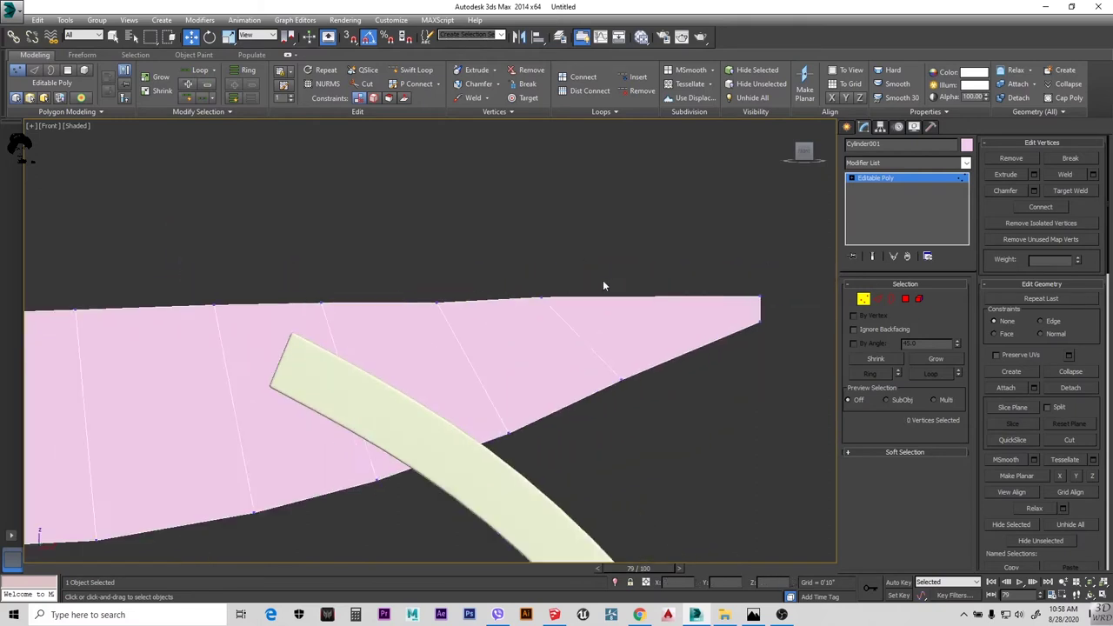
pyautogui.moveTo(624, 277); pyautogui.dragTo(529, 301)
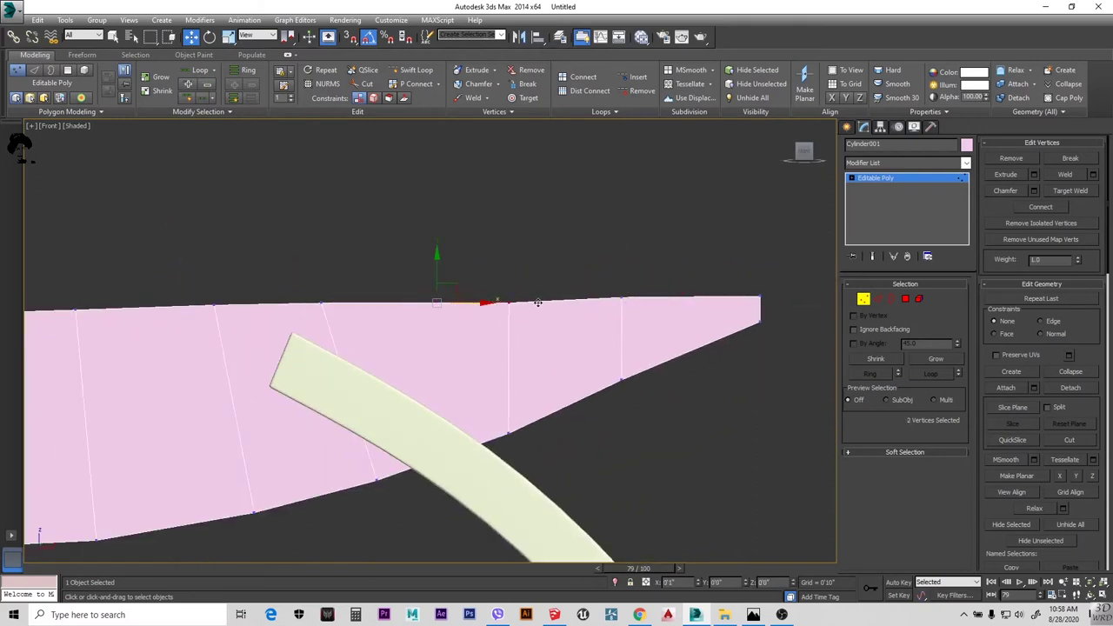
pyautogui.keyDown('alt'); pyautogui.moveTo(536, 301); pyautogui.dragTo(479, 323, button='middle'); pyautogui.keyUp('alt')
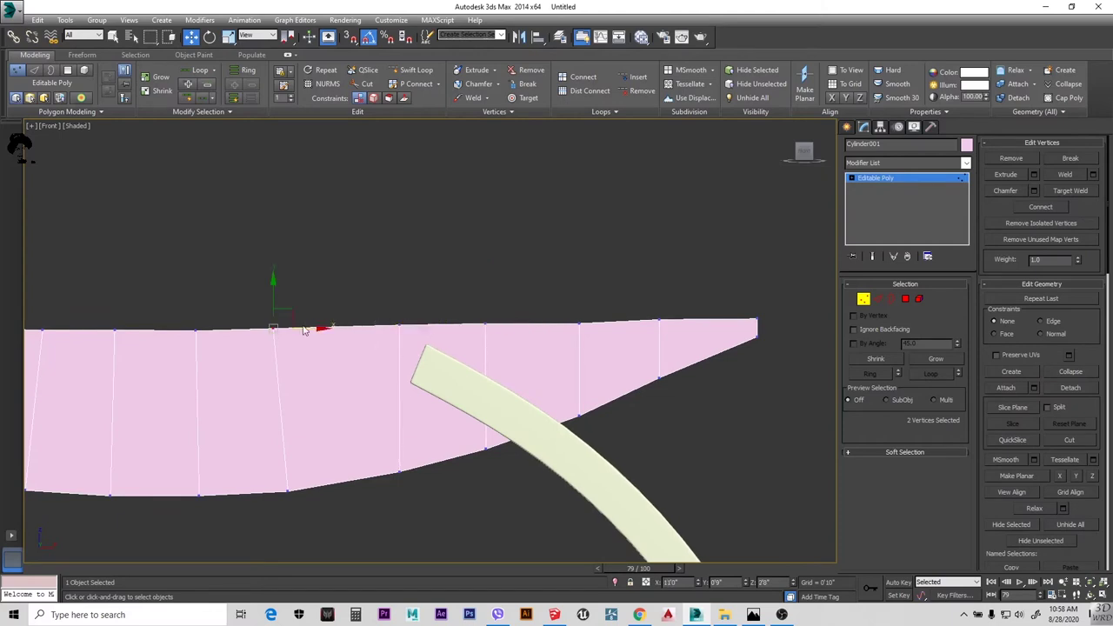
pyautogui.moveTo(307, 334); pyautogui.dragTo(420, 295, button='middle')
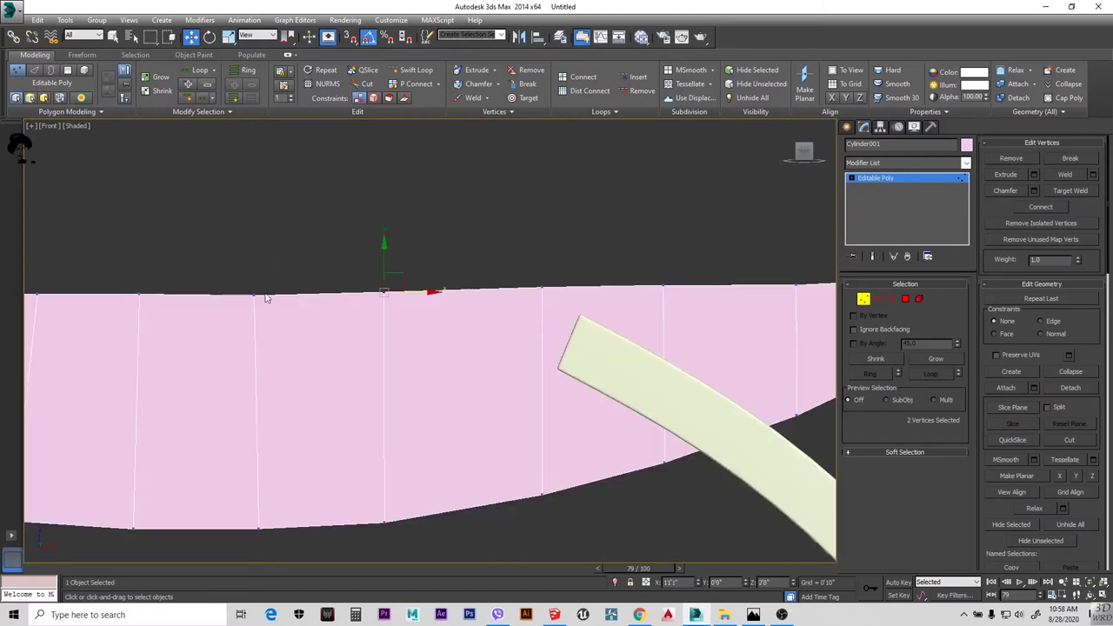
pyautogui.moveTo(420, 296); pyautogui.dragTo(174, 300)
pyautogui.moveTo(174, 300)
pyautogui.keyDown('alt'); pyautogui.mouseDown(button='middle')
pyautogui.moveTo(107, 304)
pyautogui.moveTo(306, 294)
pyautogui.mouseUp(button='middle'); pyautogui.keyUp('alt')
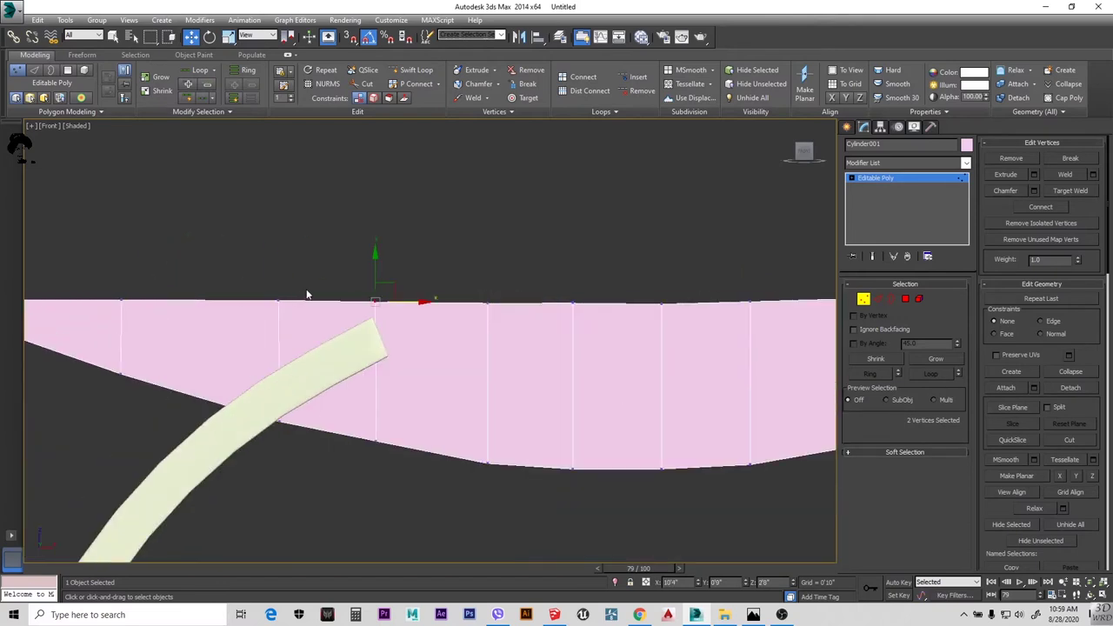
# Move the vertices at the band's left end into line
pyautogui.scroll(-3, 139, 299)
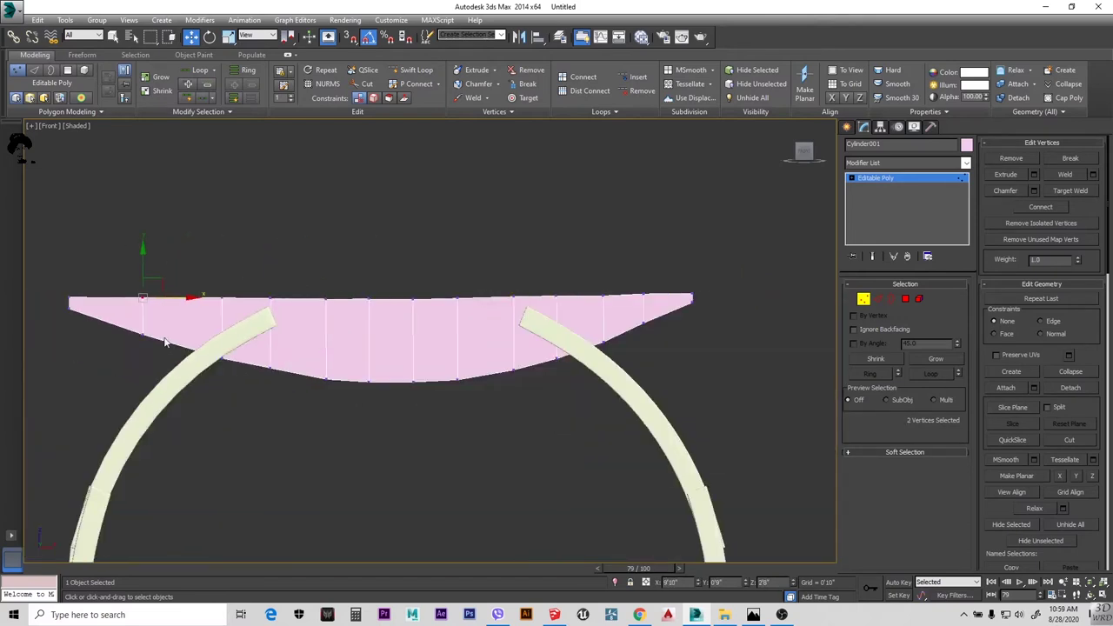
pyautogui.click(266, 261)
pyautogui.scroll(-2, 628, 286)
pyautogui.moveTo(172, 298); pyautogui.dragTo(170, 298)
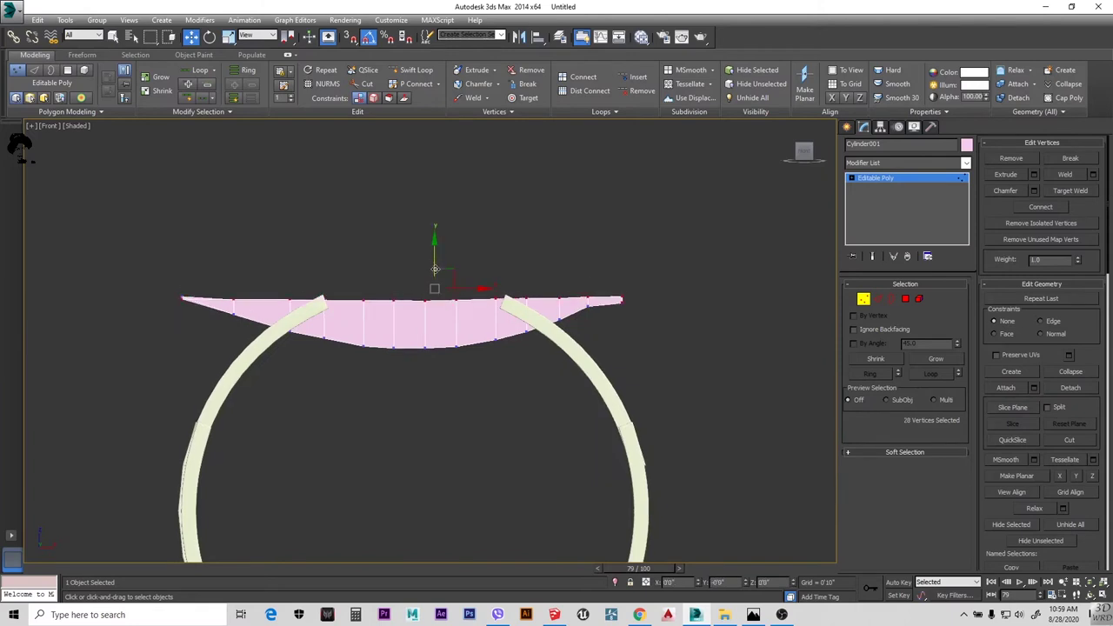
pyautogui.scroll(3, 102, 309)
pyautogui.moveTo(102, 309); pyautogui.dragTo(135, 305)
pyautogui.scroll(-4, 135, 304)
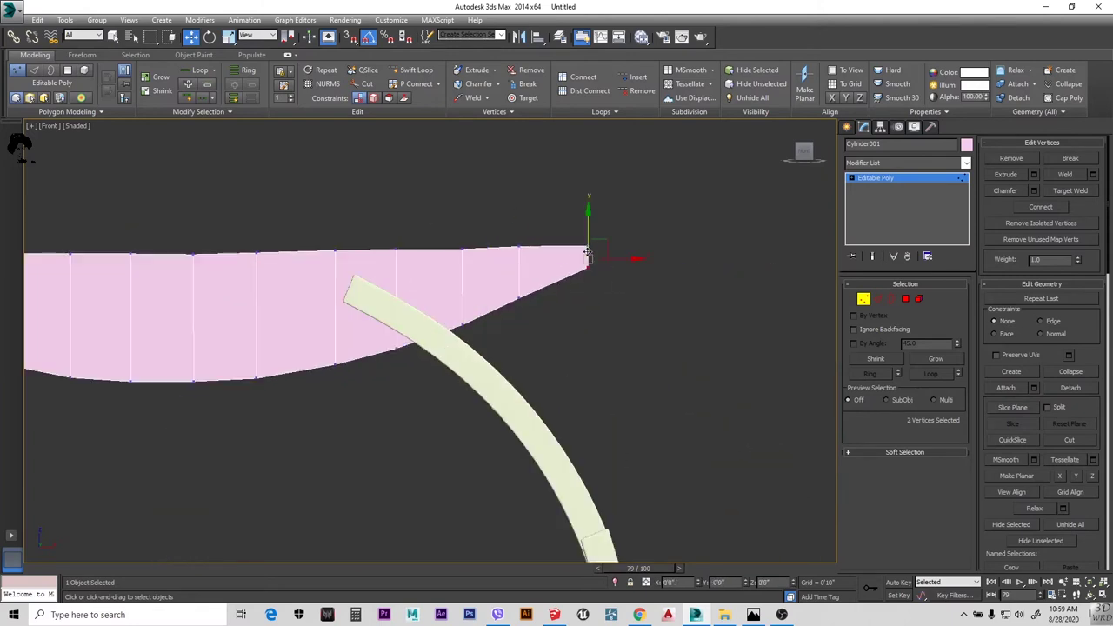
# Select the top-edge vertices and the vertex pairs at the band's right tip
pyautogui.moveTo(666, 231); pyautogui.dragTo(166, 280)
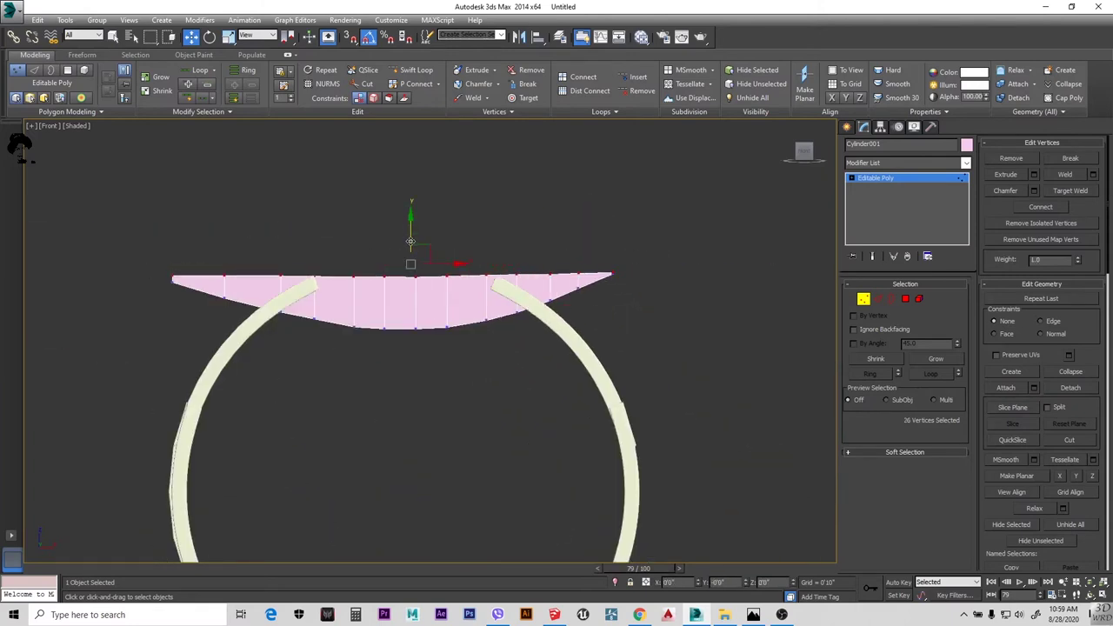
pyautogui.click(611, 275)
pyautogui.scroll(4, 613, 273)
pyautogui.scroll(-4, 627, 252)
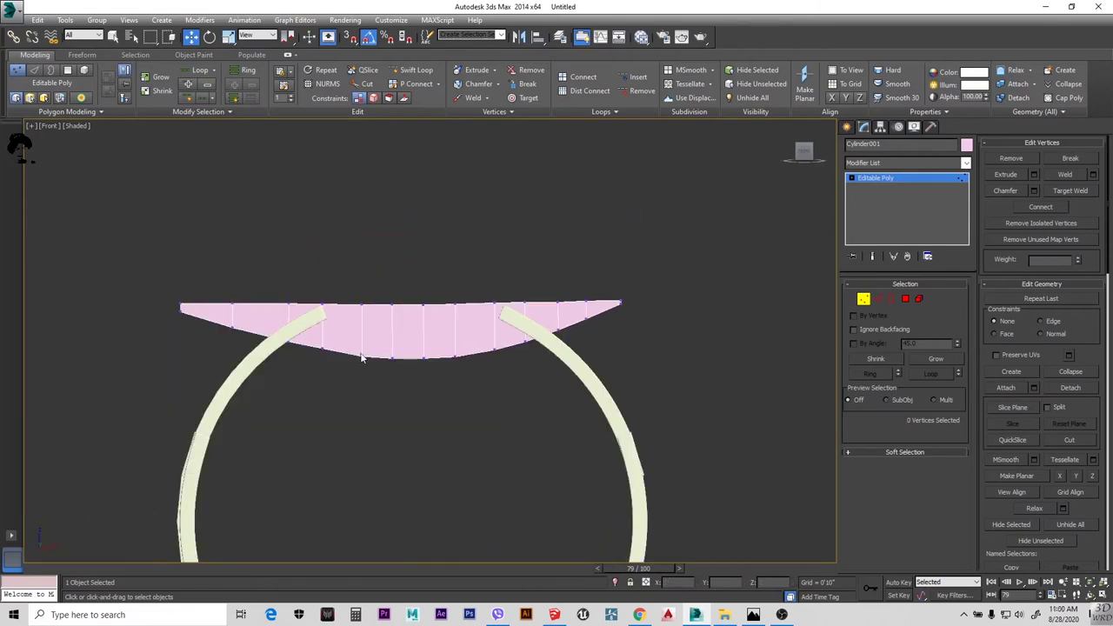
pyautogui.scroll(4, 725, 310)
pyautogui.click(300, 329)
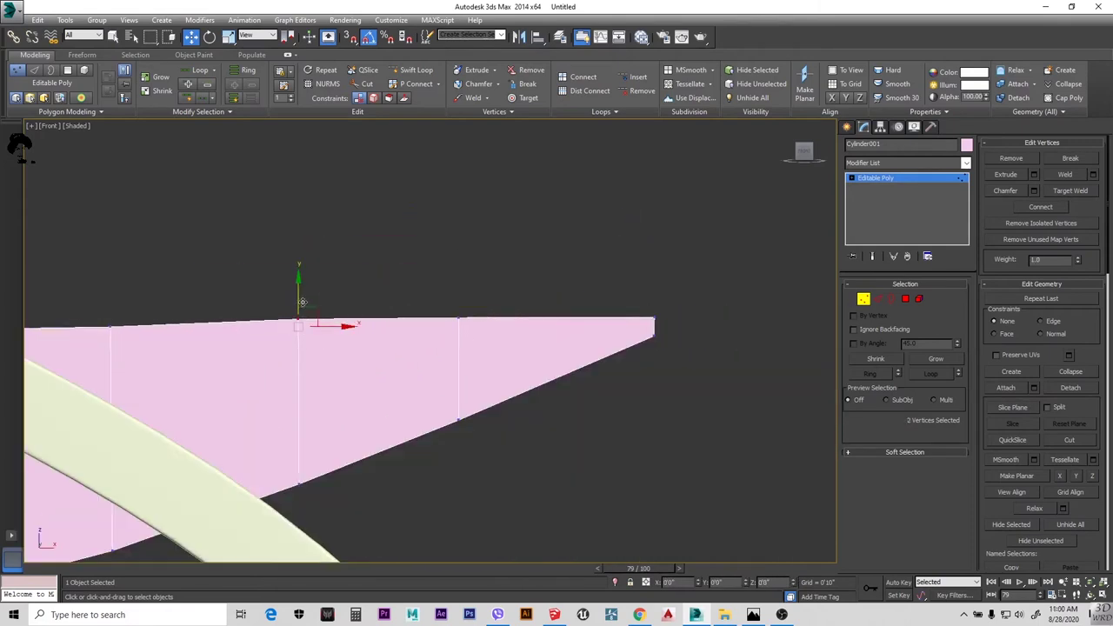
pyautogui.scroll(-2, 304, 335)
pyautogui.scroll(2, 309, 334)
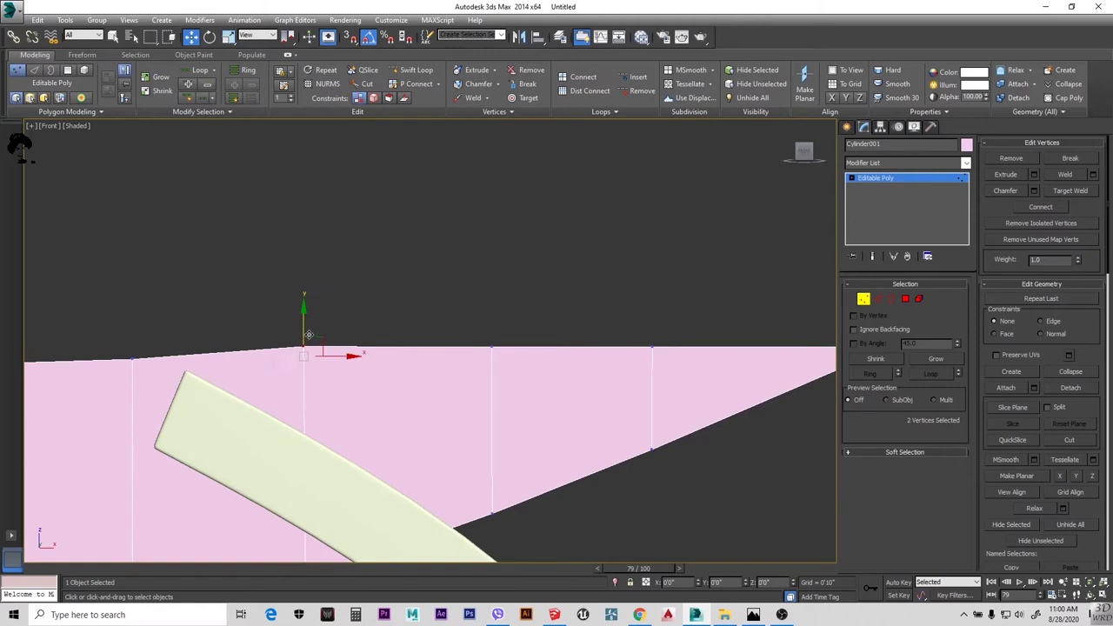
pyautogui.scroll(2, 309, 334)
pyautogui.scroll(-3, 322, 328)
pyautogui.scroll(3, 261, 311)
pyautogui.scroll(-2, 186, 318)
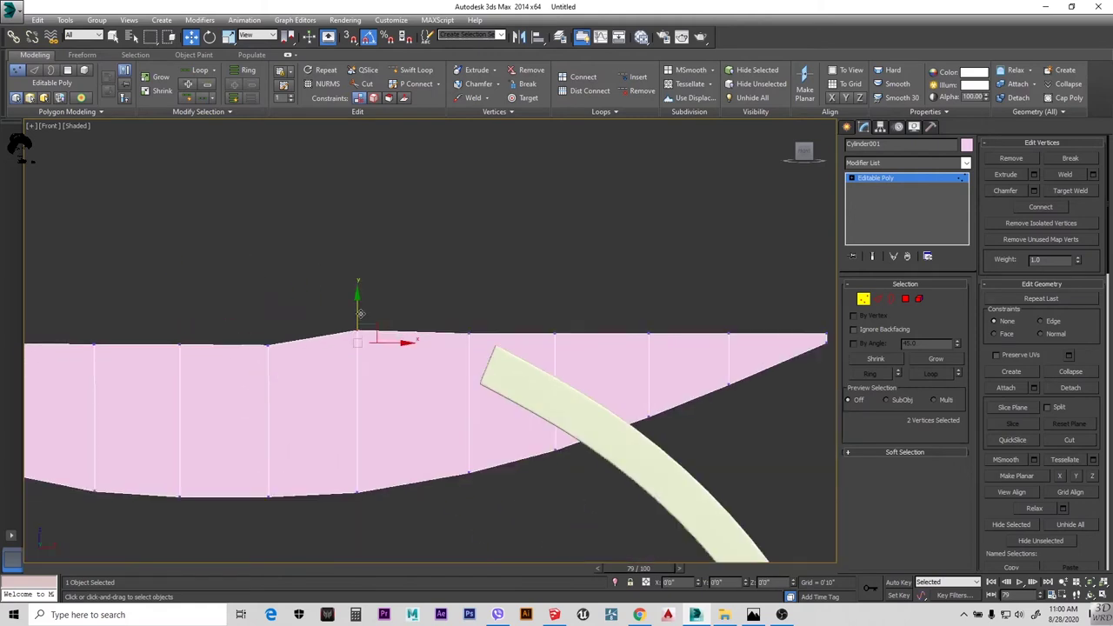
pyautogui.scroll(-2, 362, 317)
pyautogui.scroll(3, 303, 307)
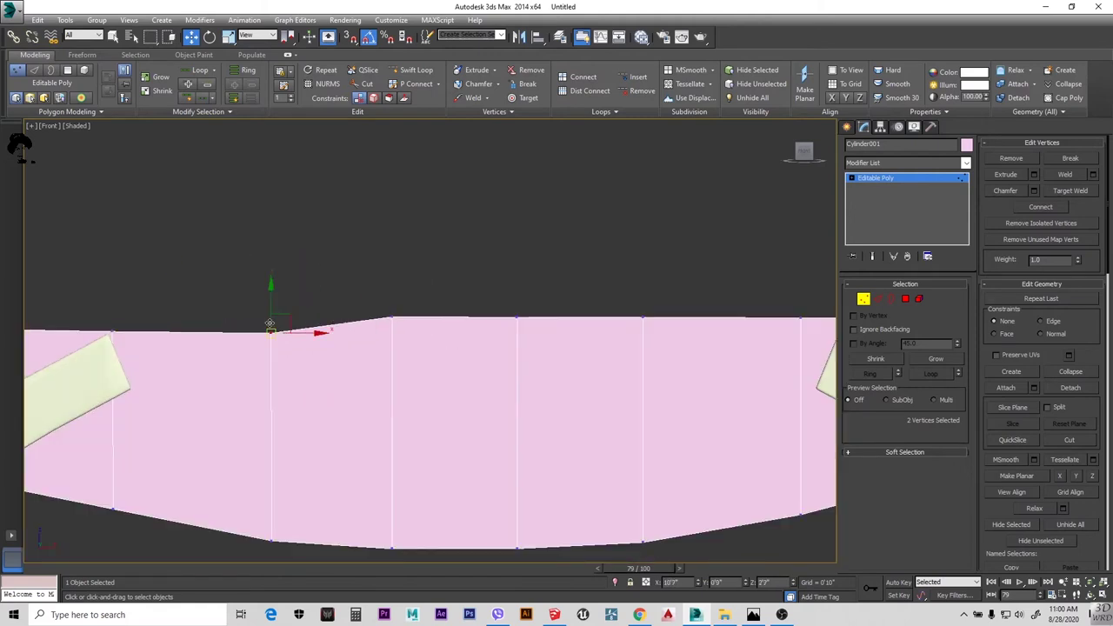
pyautogui.scroll(2, 293, 313)
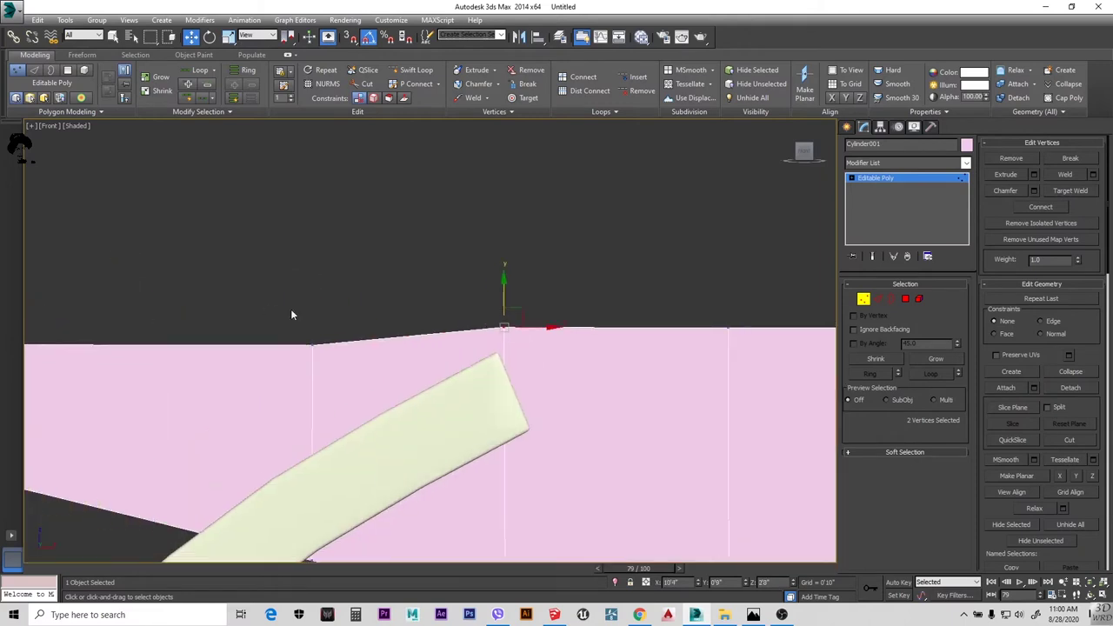
pyautogui.scroll(2, 133, 315)
pyautogui.scroll(-2, 133, 315)
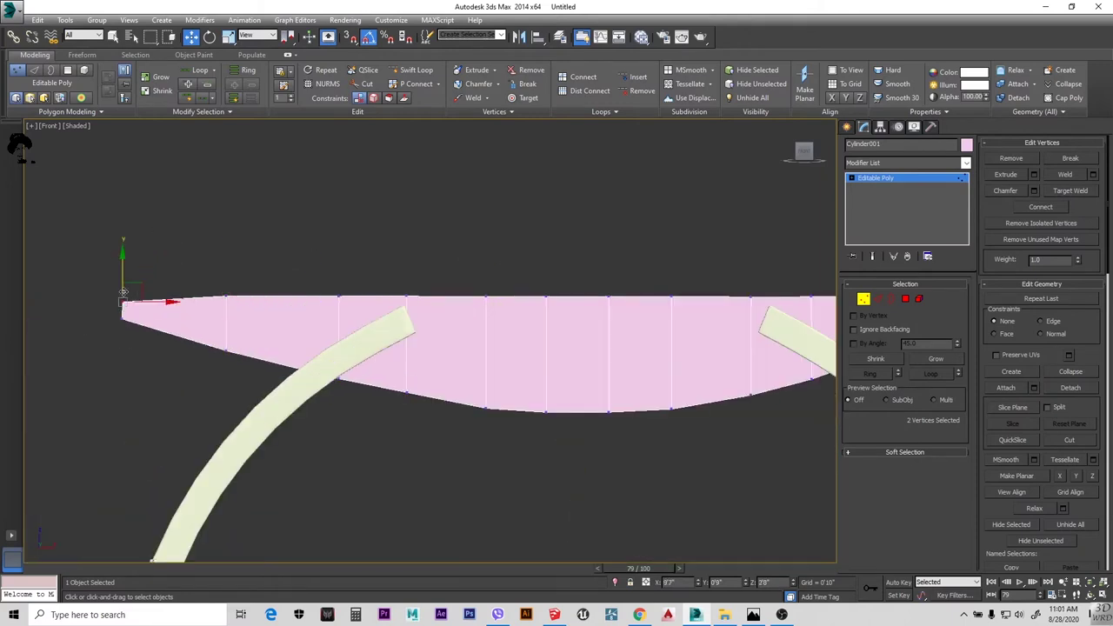
pyautogui.scroll(-1, 269, 340)
# Pick the band's right-end vertex pair, then a vertex pair on its left side
pyautogui.click(749, 300)
pyautogui.scroll(1, 750, 300)
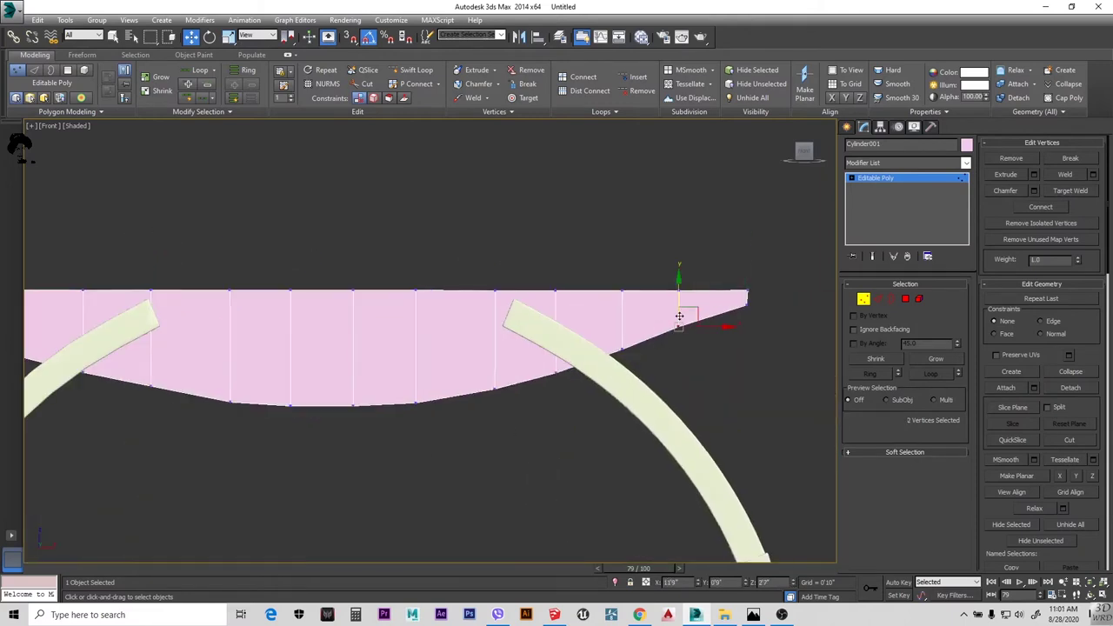
pyautogui.click(761, 296)
pyautogui.scroll(2, 758, 418)
pyautogui.scroll(-1, 258, 347)
pyautogui.scroll(-2, 257, 347)
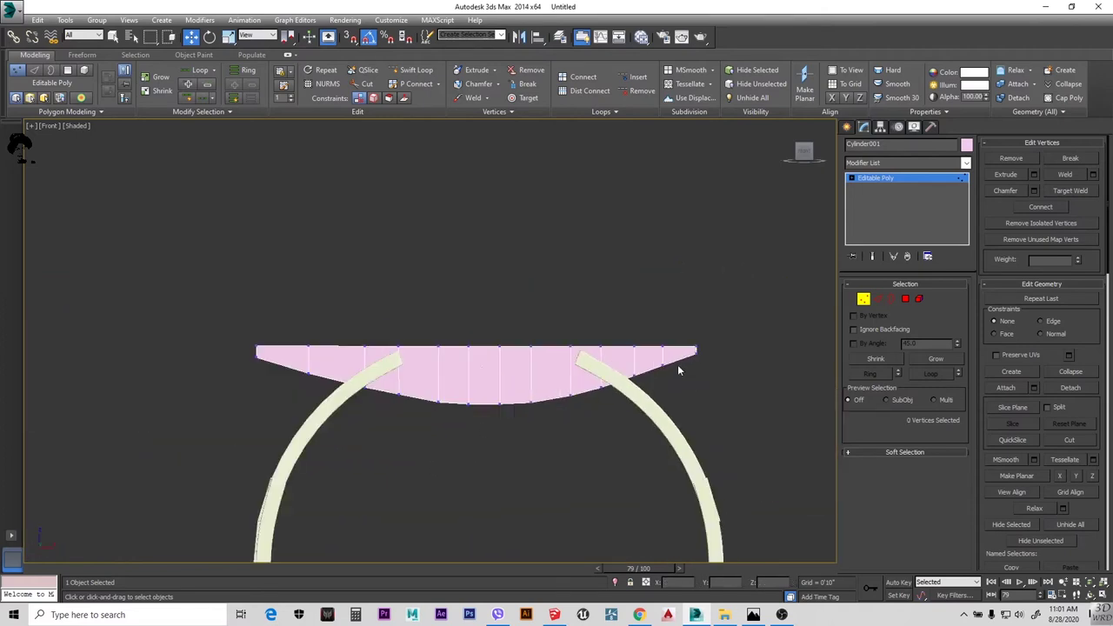
pyautogui.scroll(2, 680, 369)
pyautogui.scroll(-2, 693, 374)
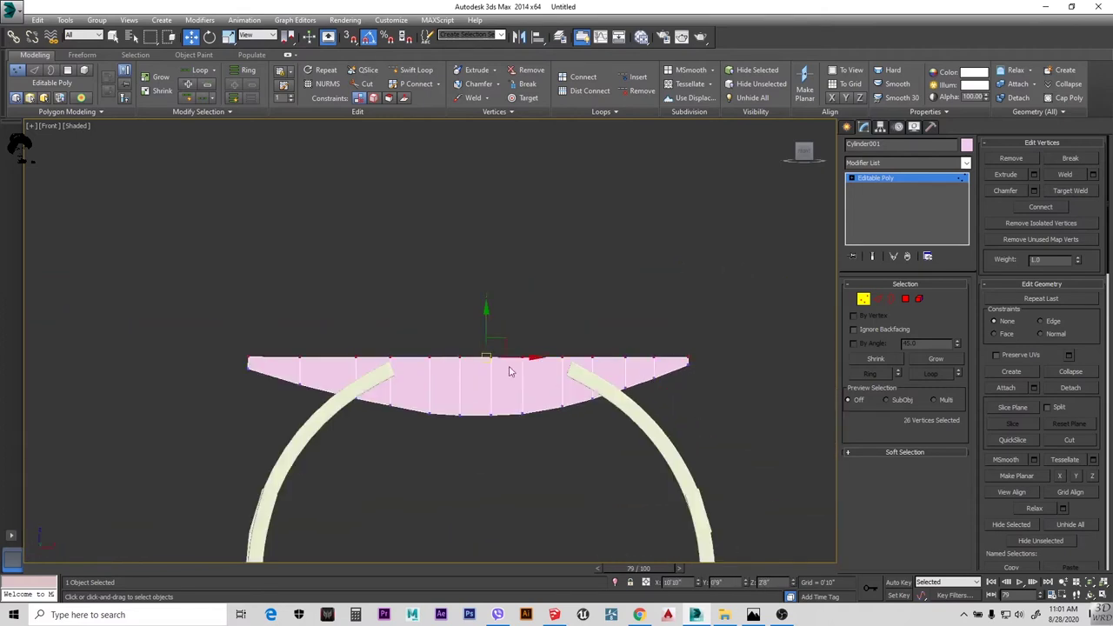
pyautogui.scroll(2, 510, 371)
pyautogui.scroll(-2, 484, 424)
pyautogui.scroll(3, 653, 320)
pyautogui.click(639, 333)
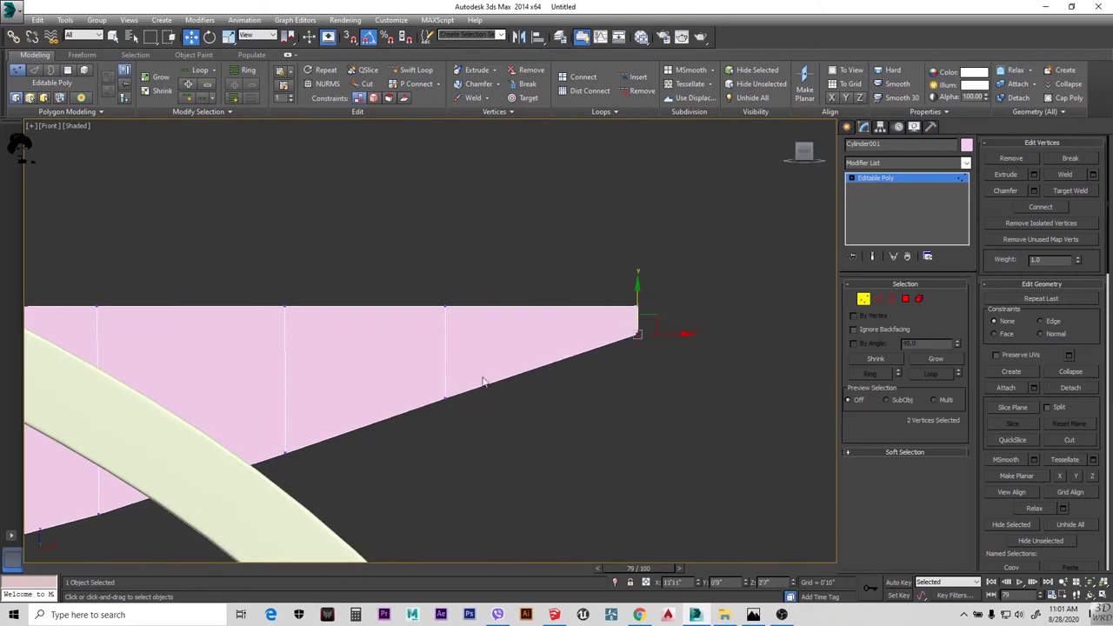
pyautogui.scroll(-2, 483, 383)
pyautogui.scroll(-2, 345, 471)
pyautogui.scroll(-2, 345, 471)
pyautogui.click(323, 447)
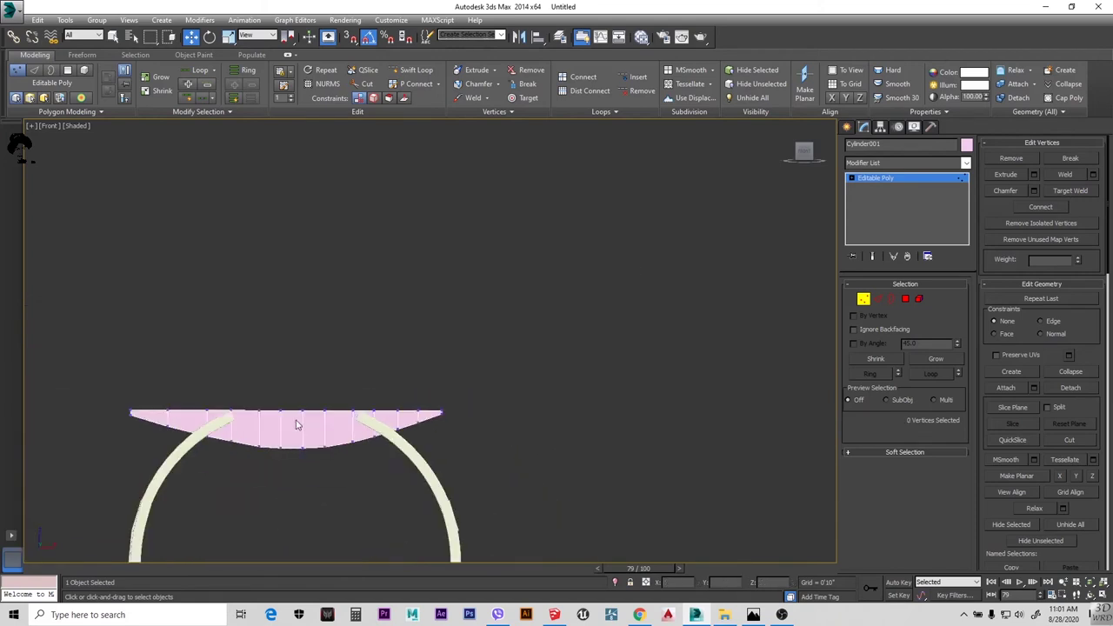
pyautogui.scroll(2, 235, 431)
pyautogui.click(238, 425)
# Select the vertex column where the left ring meets the band and shift it slightly left
pyautogui.keyDown('ctrl'); pyautogui.click(190, 375); pyautogui.keyUp('ctrl')
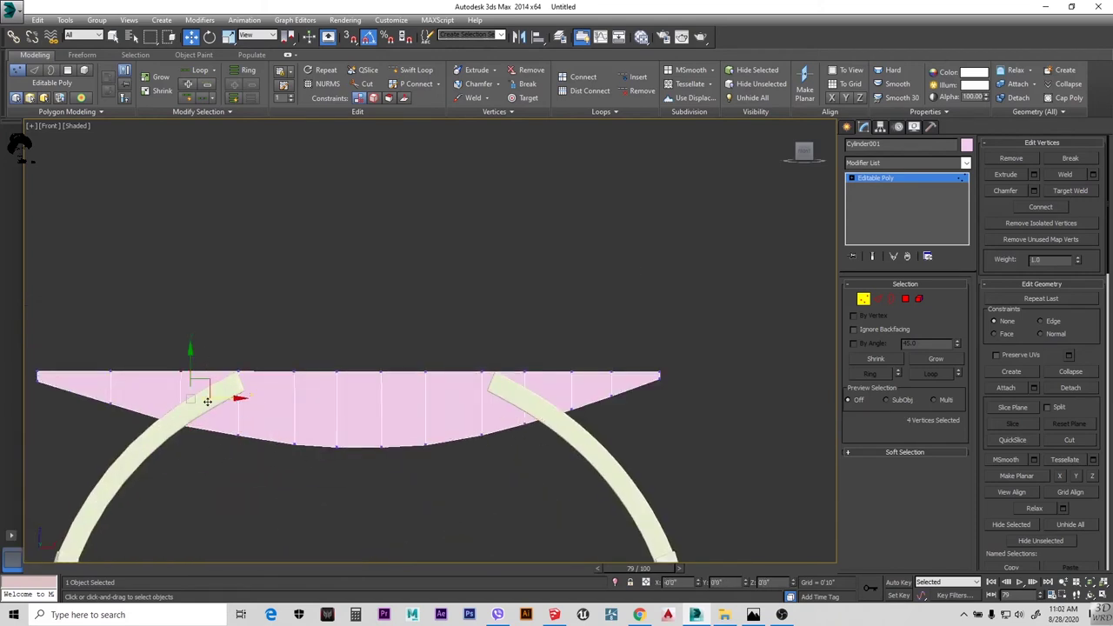
pyautogui.click(115, 385)
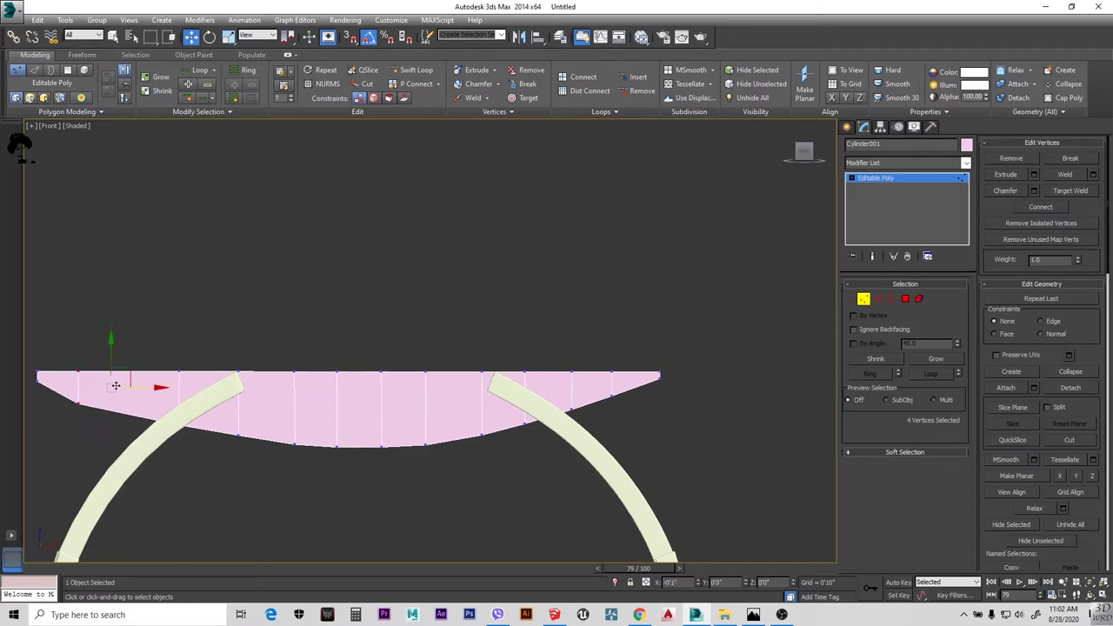
pyautogui.click(85, 419)
pyautogui.moveTo(261, 341); pyautogui.dragTo(241, 396)
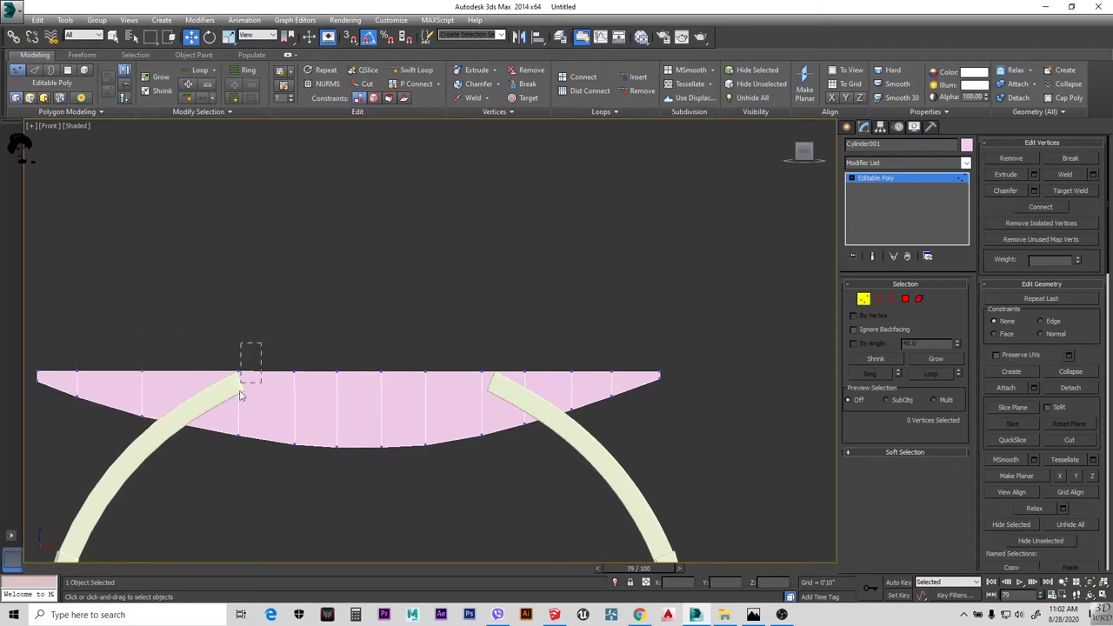
pyautogui.scroll(2, 220, 449)
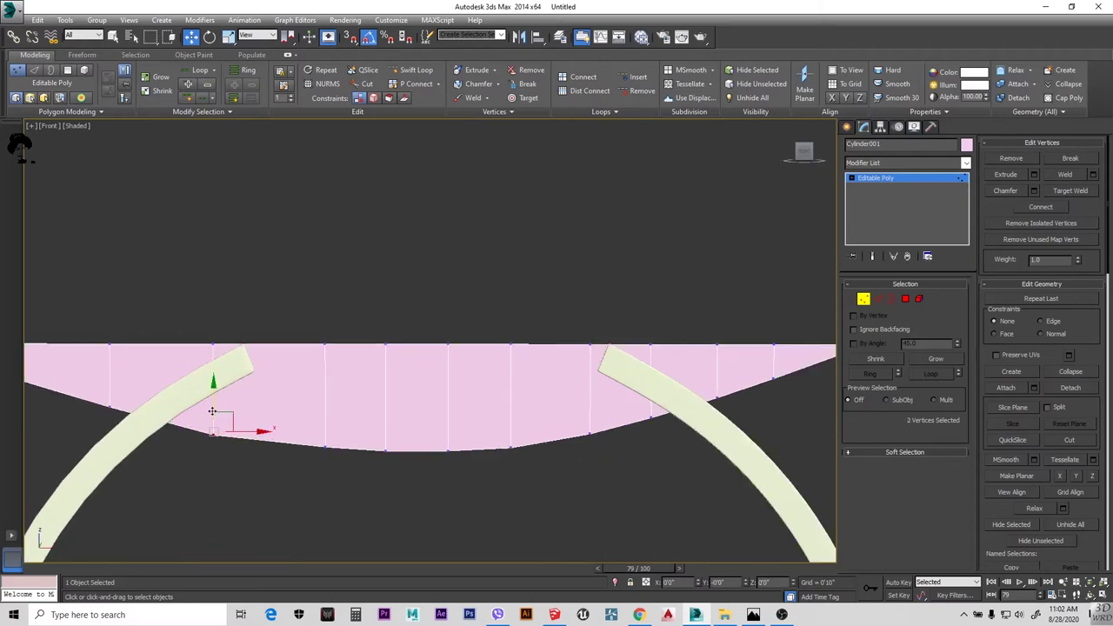
pyautogui.scroll(-4, 214, 410)
pyautogui.scroll(2, 87, 410)
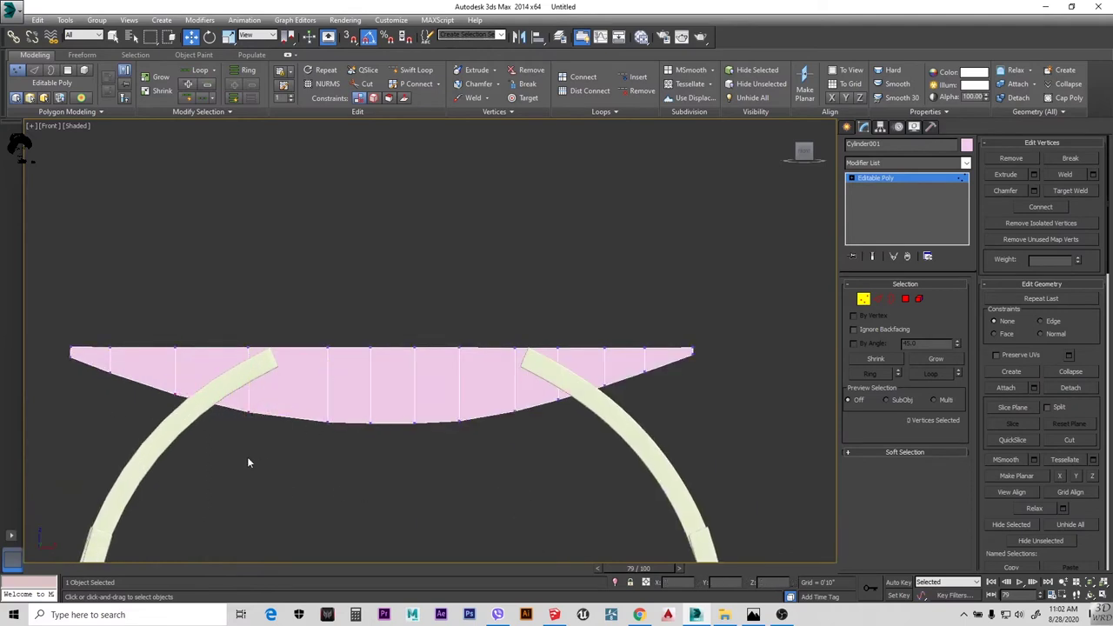
pyautogui.moveTo(270, 427); pyautogui.dragTo(347, 335)
pyautogui.moveTo(325, 383); pyautogui.dragTo(174, 369)
pyautogui.click(270, 402)
# Select the 12 vertices along the band's bottom edge and raise them slightly
pyautogui.scroll(2, 217, 504)
pyautogui.click(321, 412)
pyautogui.click(279, 425)
pyautogui.scroll(-2, 279, 426)
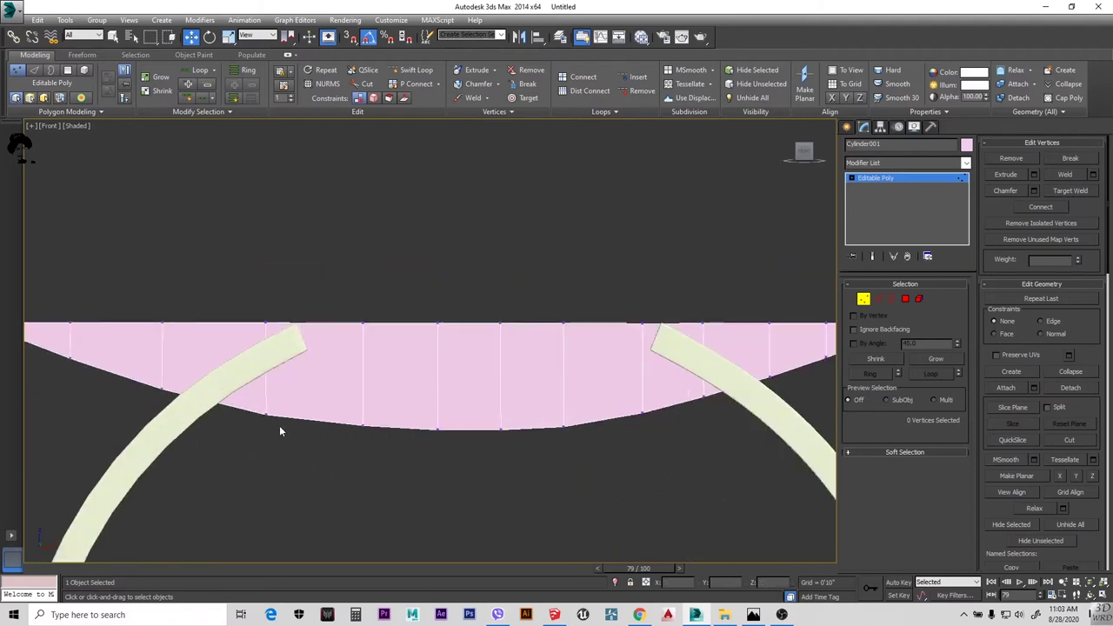
pyautogui.scroll(-2, 328, 447)
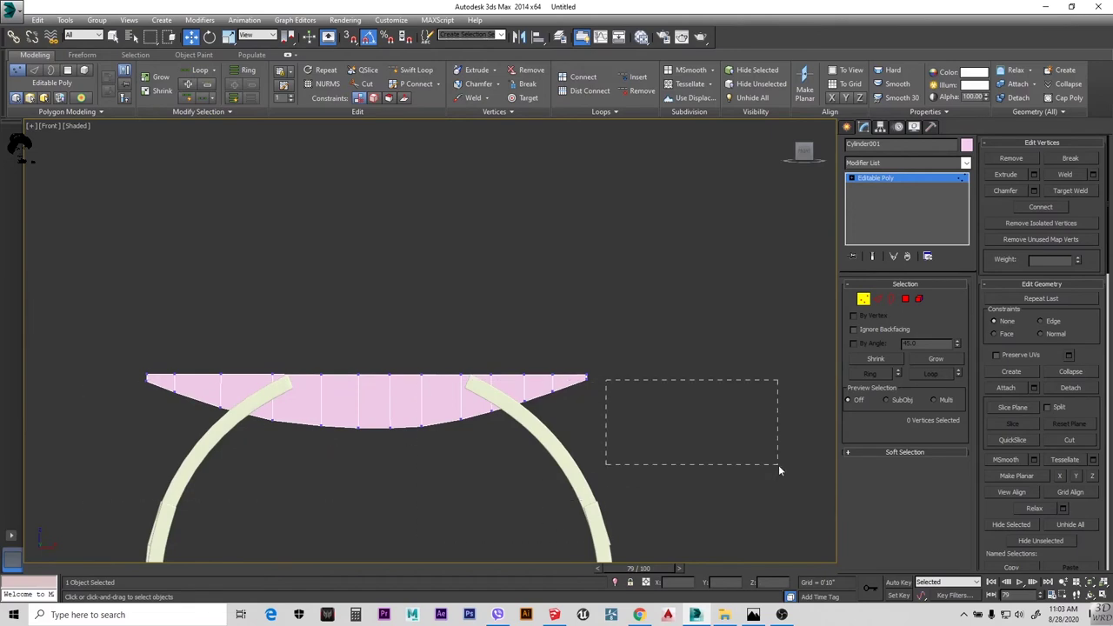
pyautogui.scroll(-4, 779, 471)
pyautogui.scroll(2, 588, 384)
pyautogui.scroll(2, 587, 383)
pyautogui.moveTo(676, 418); pyautogui.dragTo(397, 485)
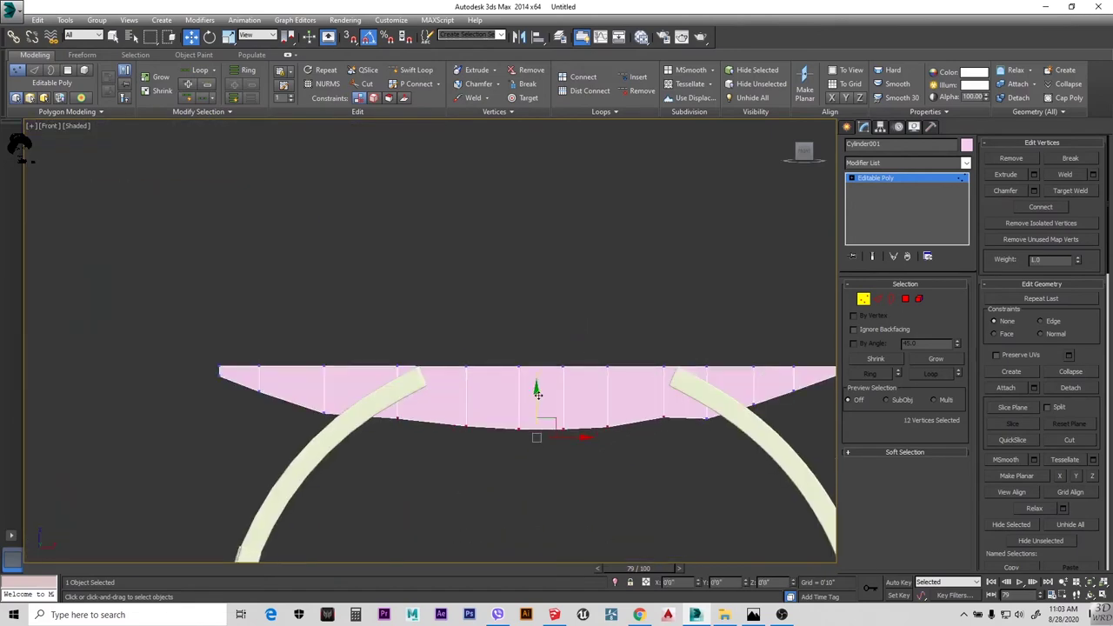
pyautogui.moveTo(538, 394); pyautogui.dragTo(528, 392)
# Select the right-side vertex columns where the right ring meets the band
pyautogui.click(324, 404)
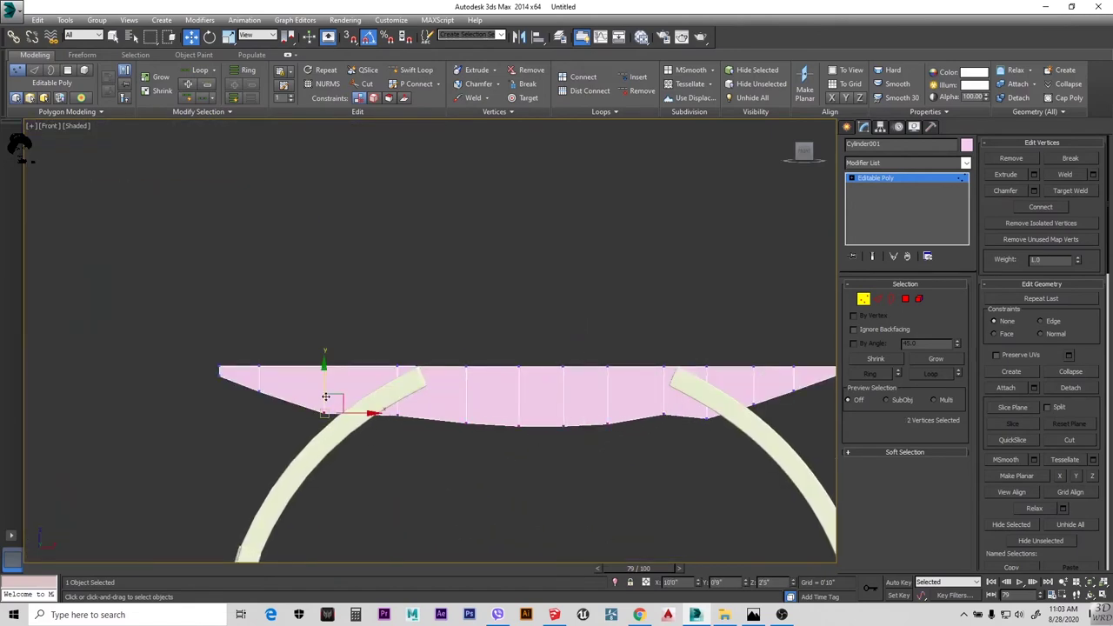
pyautogui.moveTo(692, 357); pyautogui.dragTo(726, 430)
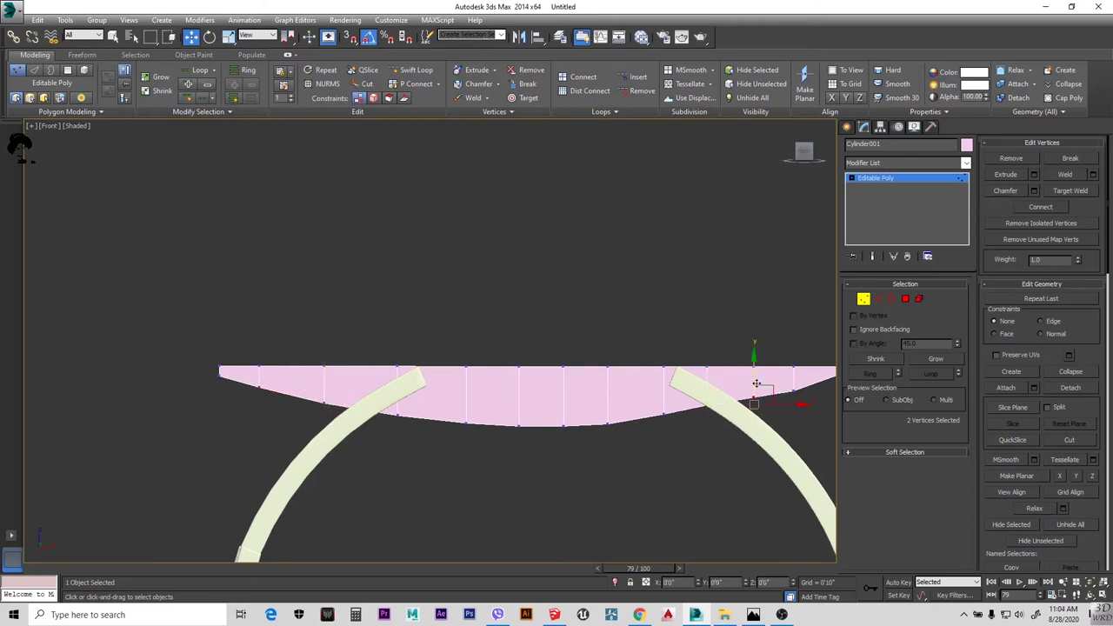
pyautogui.scroll(-3, 777, 437)
pyautogui.scroll(3, 589, 453)
pyautogui.scroll(-2, 774, 435)
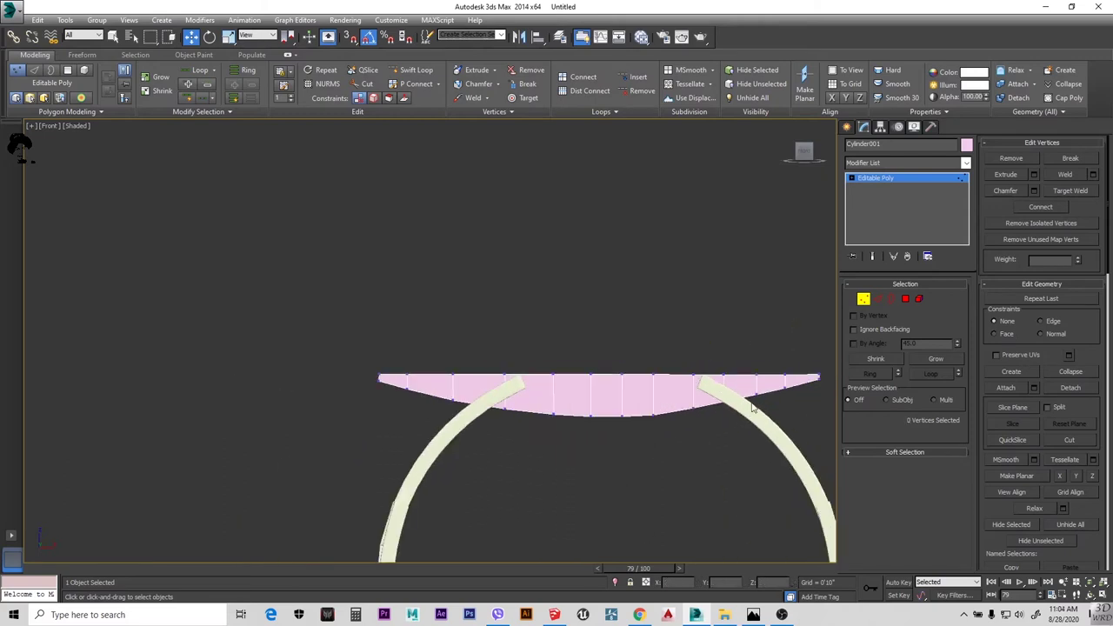
pyautogui.scroll(-3, 363, 345)
pyautogui.click(363, 345)
pyautogui.scroll(3, 442, 362)
pyautogui.scroll(2, 589, 386)
pyautogui.click(668, 371)
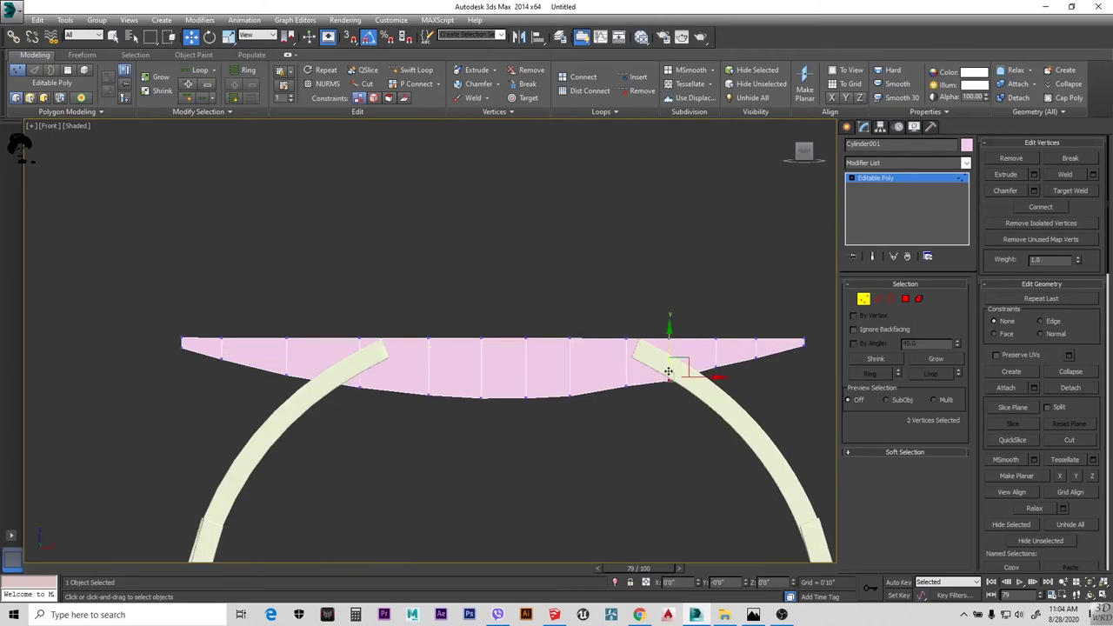
pyautogui.scroll(-2, 581, 409)
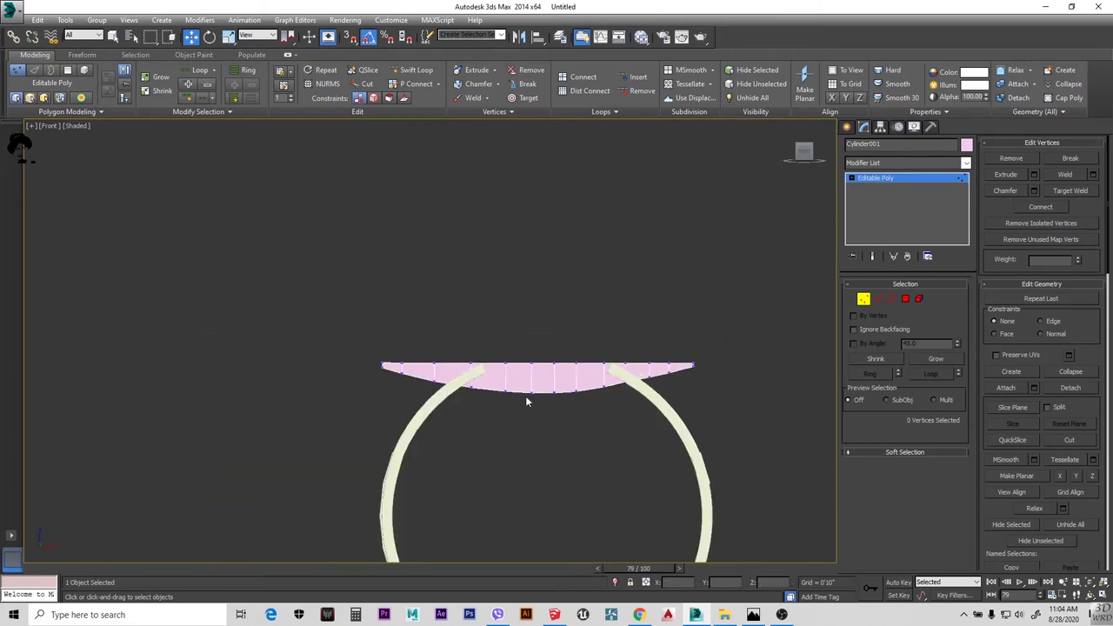
pyautogui.scroll(-4, 489, 392)
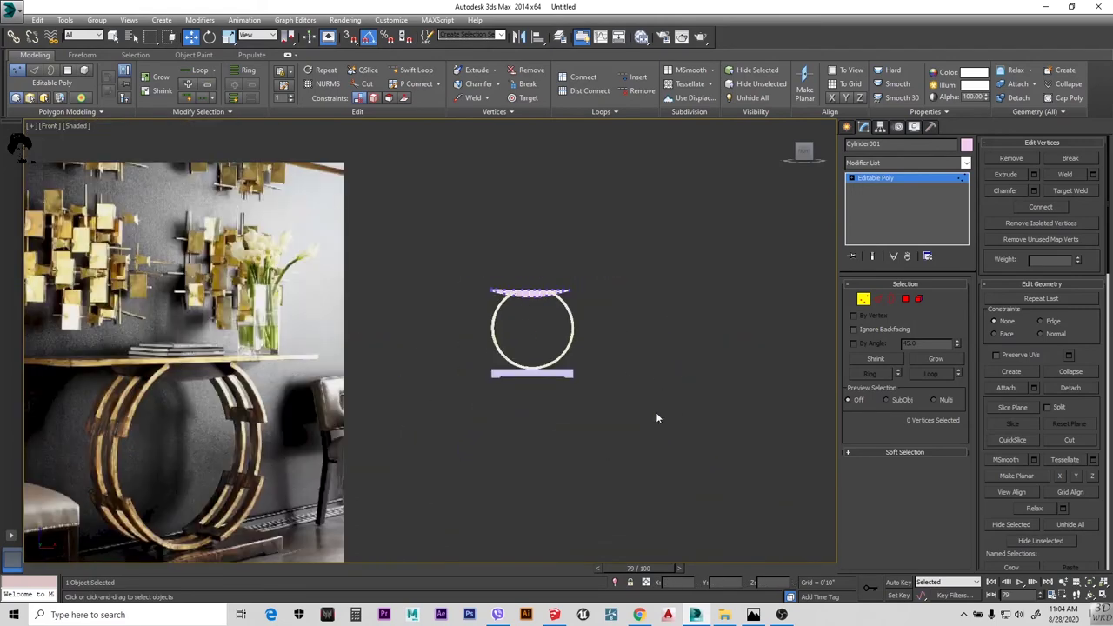
pyautogui.scroll(5, 549, 328)
# Select the pink band element, check its mirror settings, and exit sub-object editing
pyautogui.press('5')
pyautogui.click(600, 326)
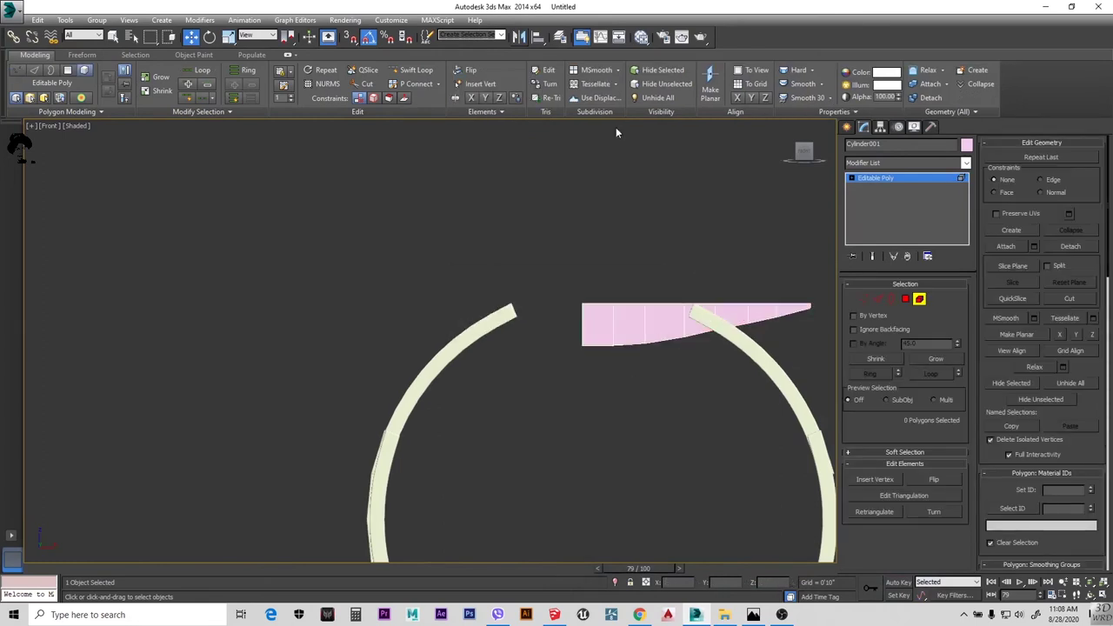
pyautogui.scroll(2, 566, 241)
pyautogui.click(522, 36)
pyautogui.scroll(-1, 571, 330)
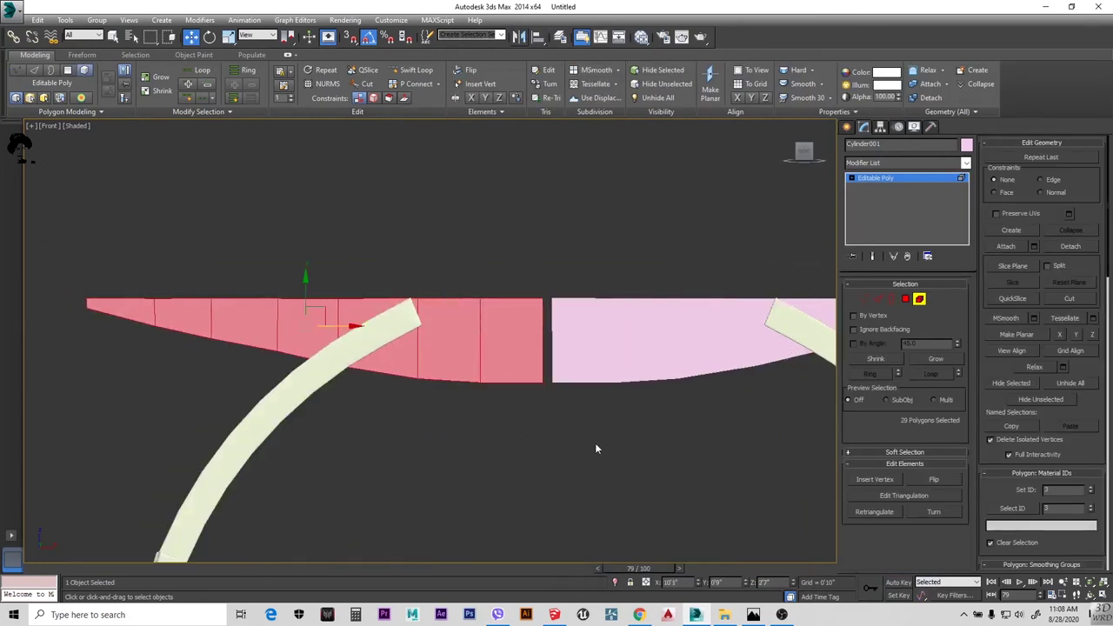
pyautogui.scroll(-2, 597, 447)
pyautogui.scroll(-2, 422, 365)
pyautogui.scroll(2, 462, 355)
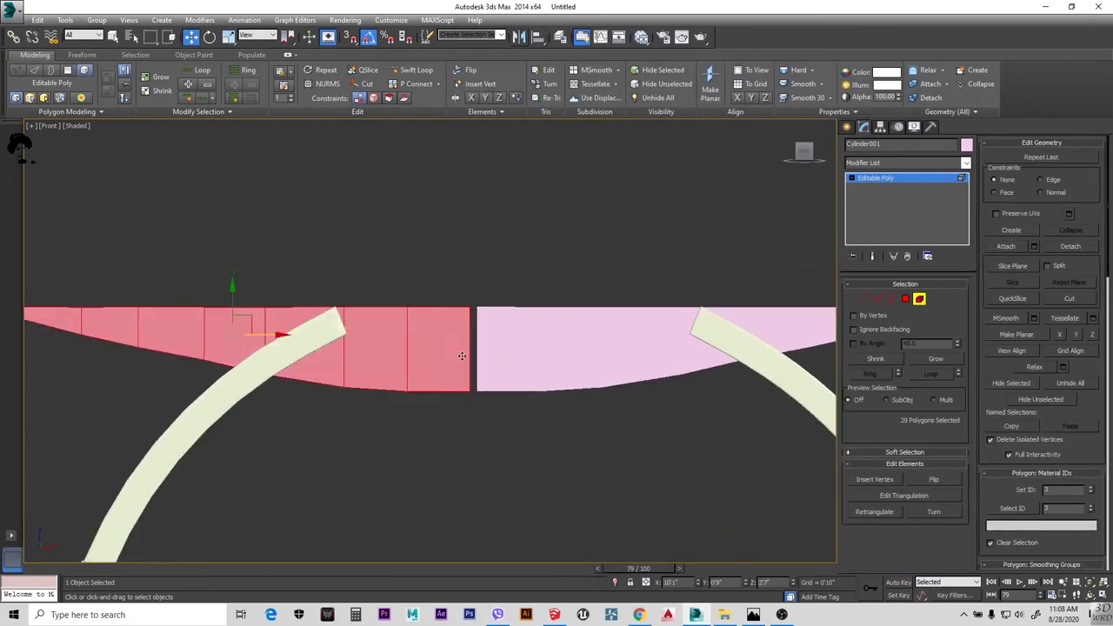
pyautogui.rightClick(621, 357)
pyautogui.click(661, 476)
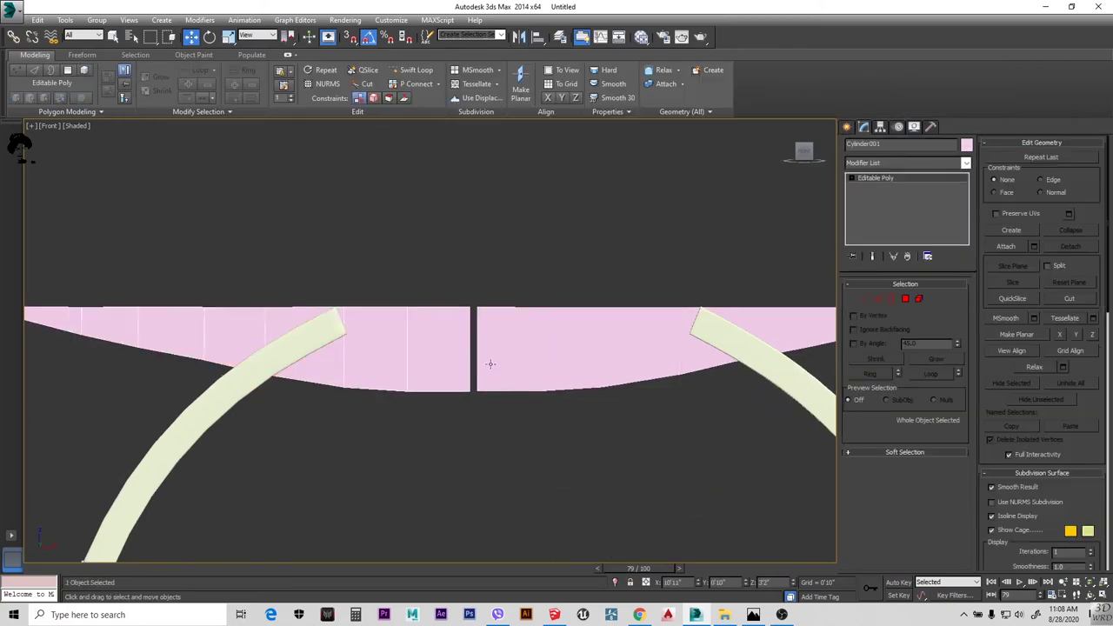
# Select the open border edges on both sides of the gap and bridge them
pyautogui.moveTo(489, 368)
pyautogui.keyDown('alt'); pyautogui.mouseDown(button='middle')
pyautogui.moveTo(540, 380)
pyautogui.moveTo(1052, 251)
pyautogui.mouseUp(button='middle'); pyautogui.keyUp('alt')
pyautogui.click(890, 298)
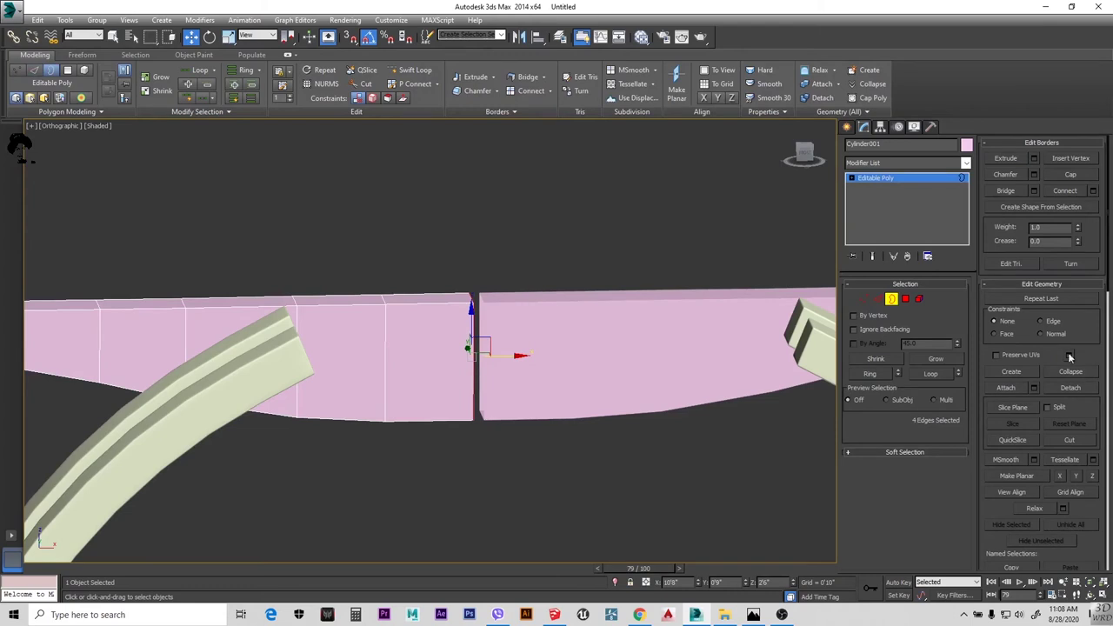
pyautogui.scroll(3, 482, 306)
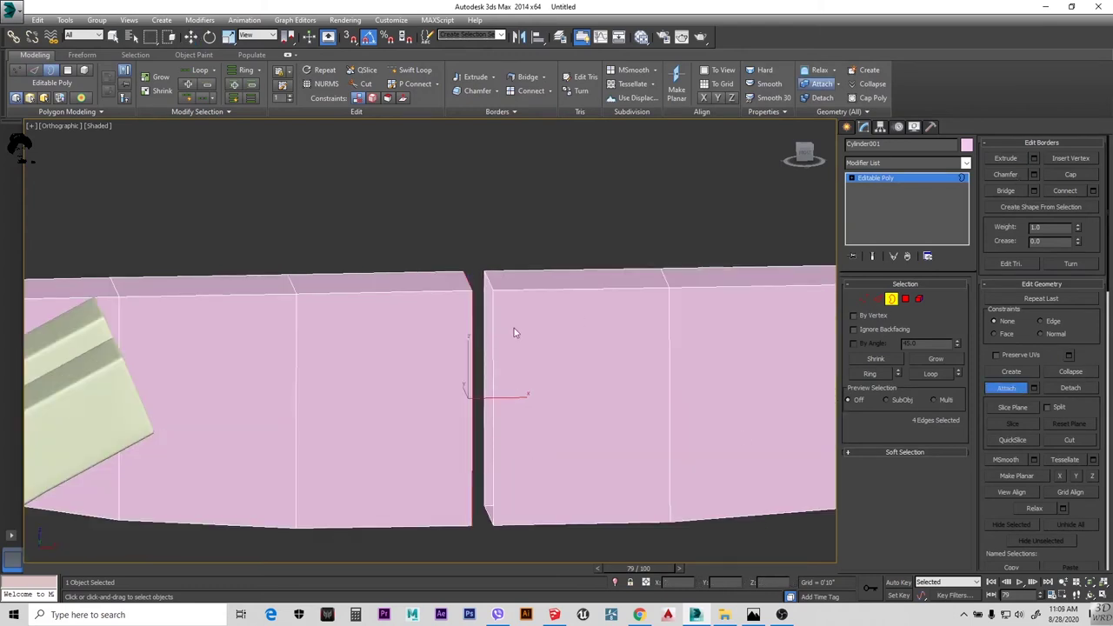
pyautogui.scroll(-5, 520, 291)
pyautogui.press('w')
pyautogui.scroll(5, 408, 389)
pyautogui.click(528, 77)
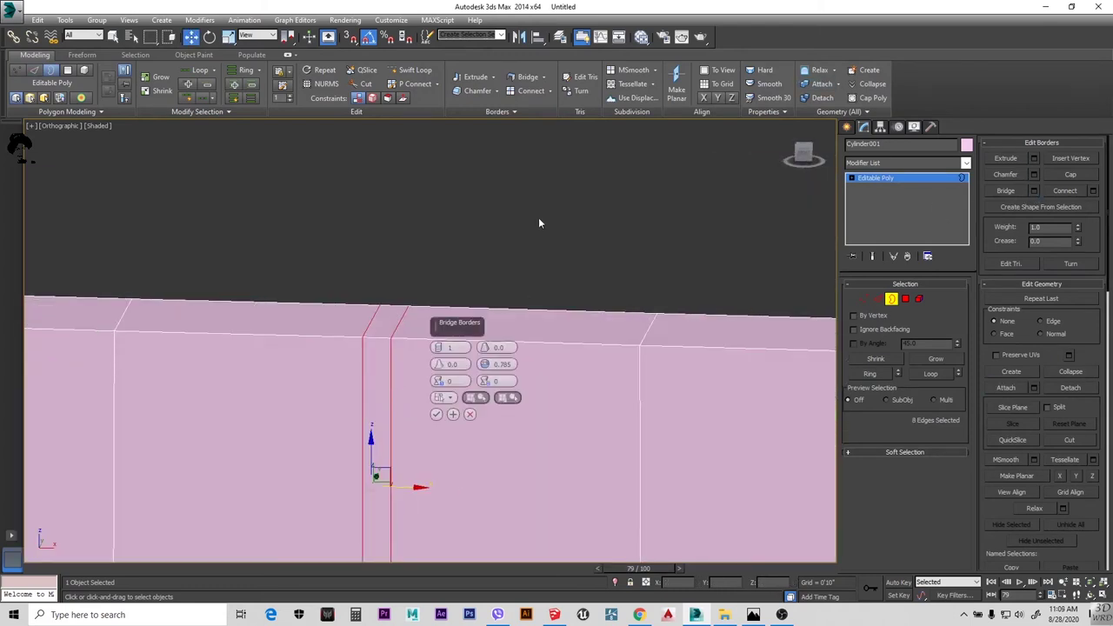
# Inspect the joined beam from the front view and orbit to see the whole table
pyautogui.press('f')
pyautogui.scroll(5, 564, 341)
pyautogui.scroll(-5, 564, 340)
pyautogui.keyDown('alt'); pyautogui.moveTo(564, 341); pyautogui.dragTo(521, 365, button='middle'); pyautogui.keyUp('alt')
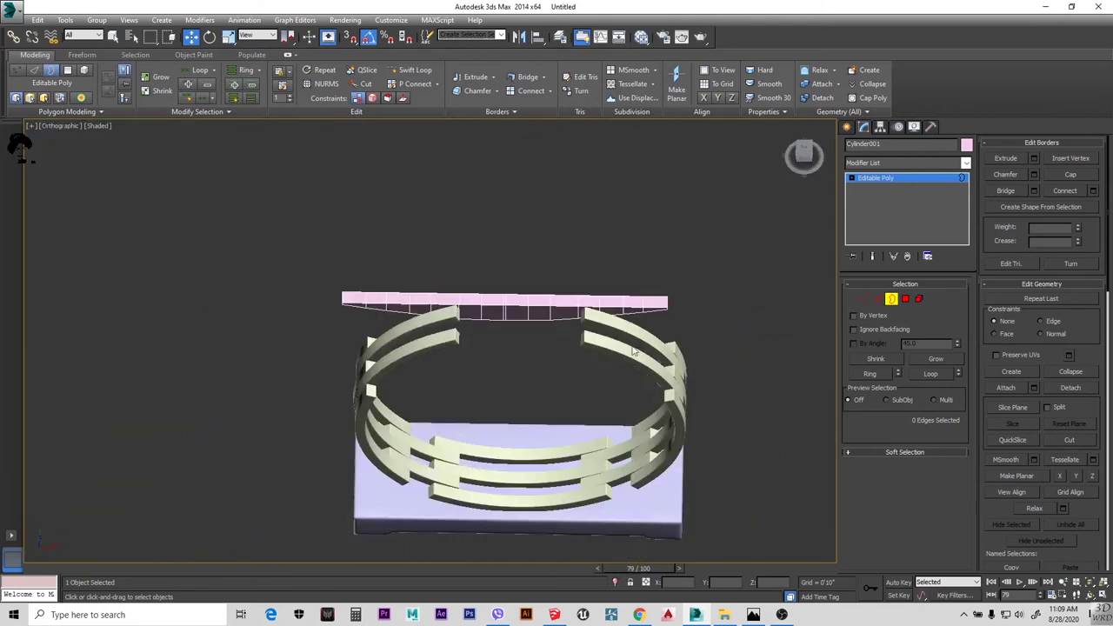
pyautogui.scroll(3, 472, 308)
pyautogui.scroll(2, 472, 308)
pyautogui.scroll(-2, 473, 308)
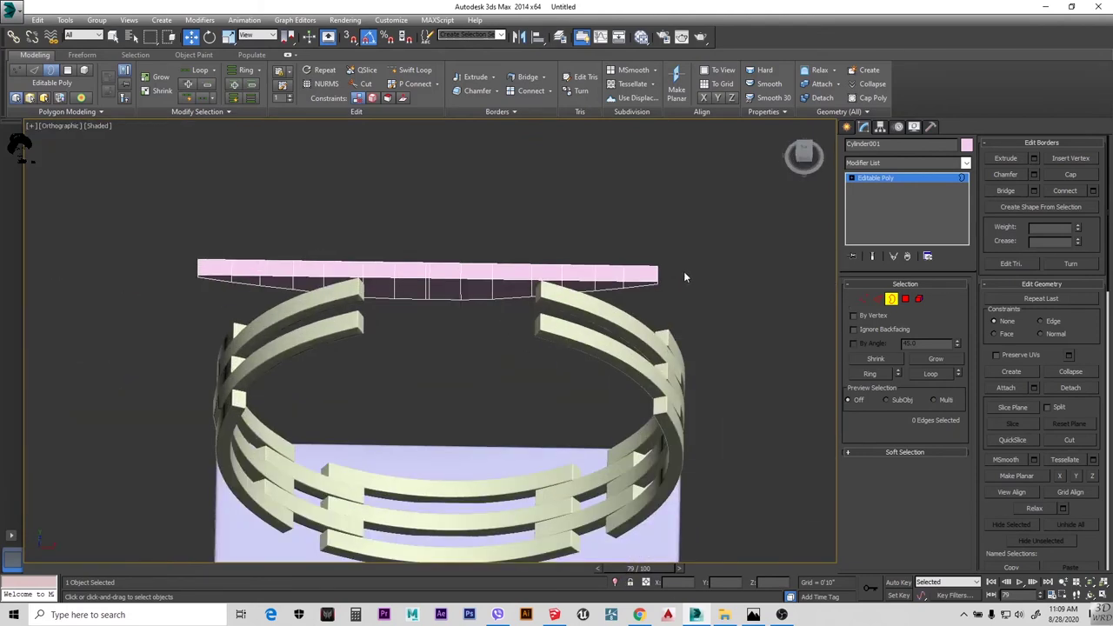
pyautogui.scroll(3, 471, 278)
pyautogui.scroll(-3, 591, 315)
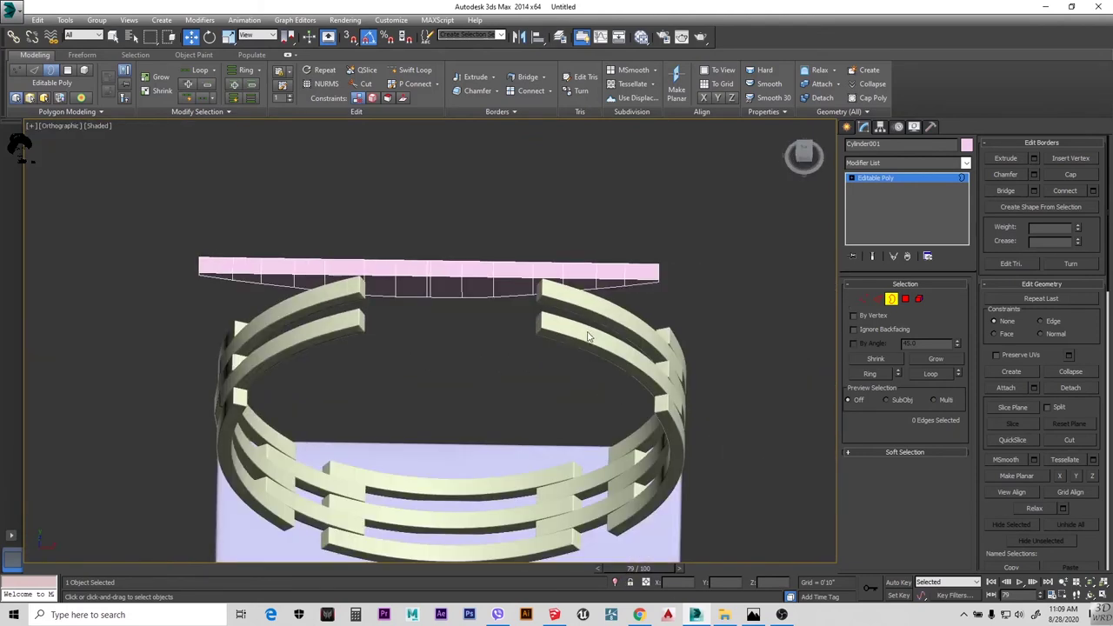
# Shift-drag the beam's faces sideways twice using Clone To Element, giving three parallel slats
pyautogui.click(919, 298)
pyautogui.press('l')
pyautogui.scroll(3, 452, 174)
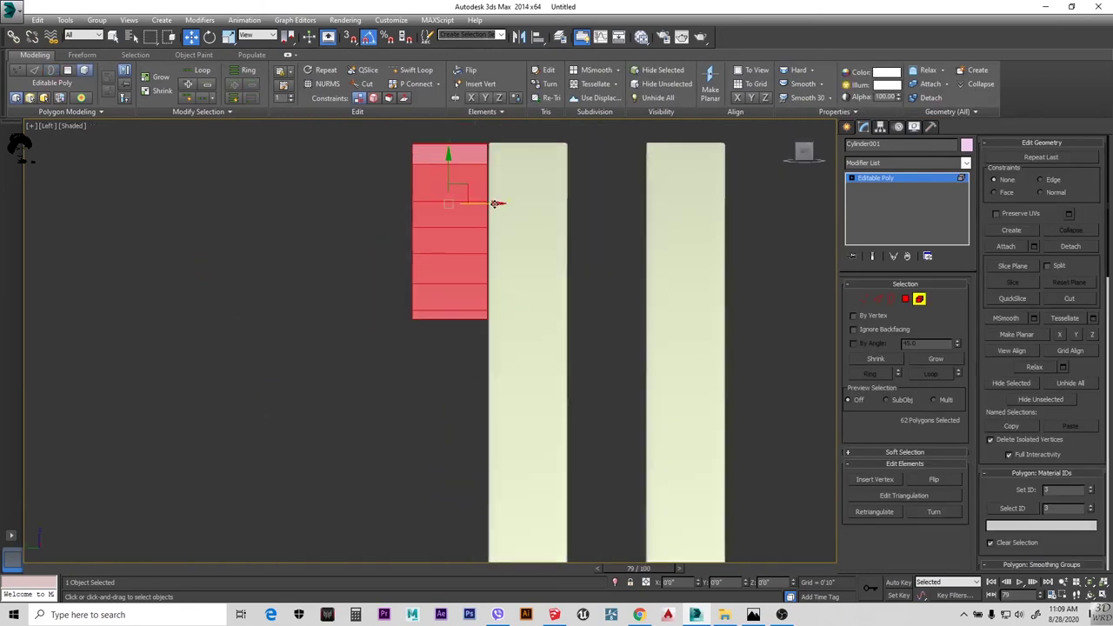
pyautogui.scroll(2, 461, 203)
pyautogui.scroll(-3, 462, 203)
pyautogui.keyDown('shift'); pyautogui.moveTo(484, 204); pyautogui.dragTo(758, 218); pyautogui.keyUp('shift')
pyautogui.click(462, 317)
pyautogui.click(618, 318)
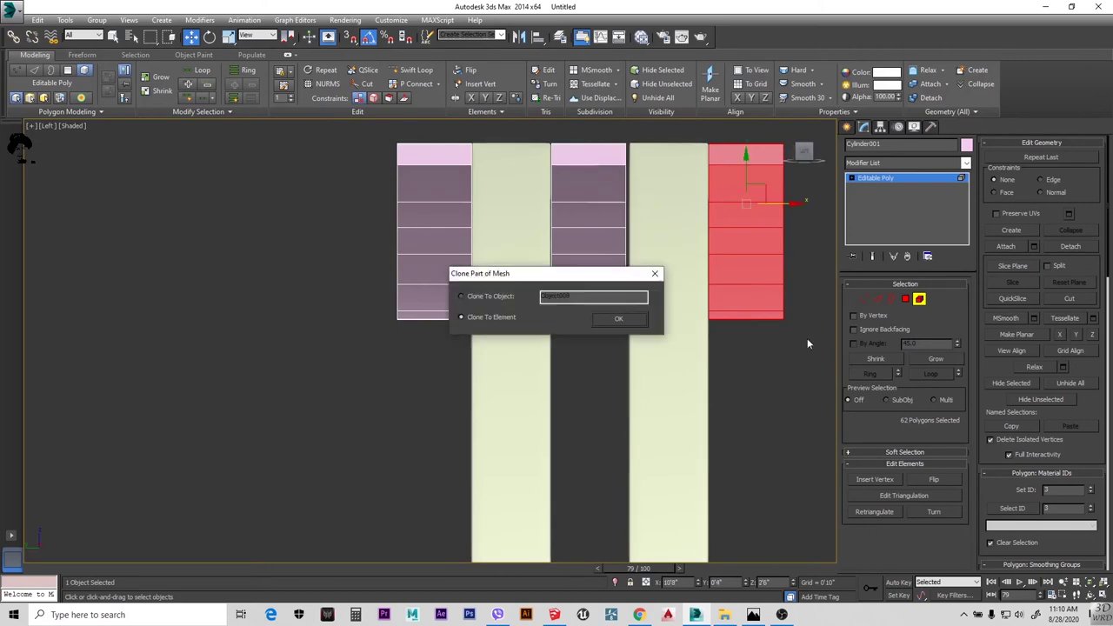
pyautogui.click(618, 318)
pyautogui.press('1')
pyautogui.scroll(3, 633, 222)
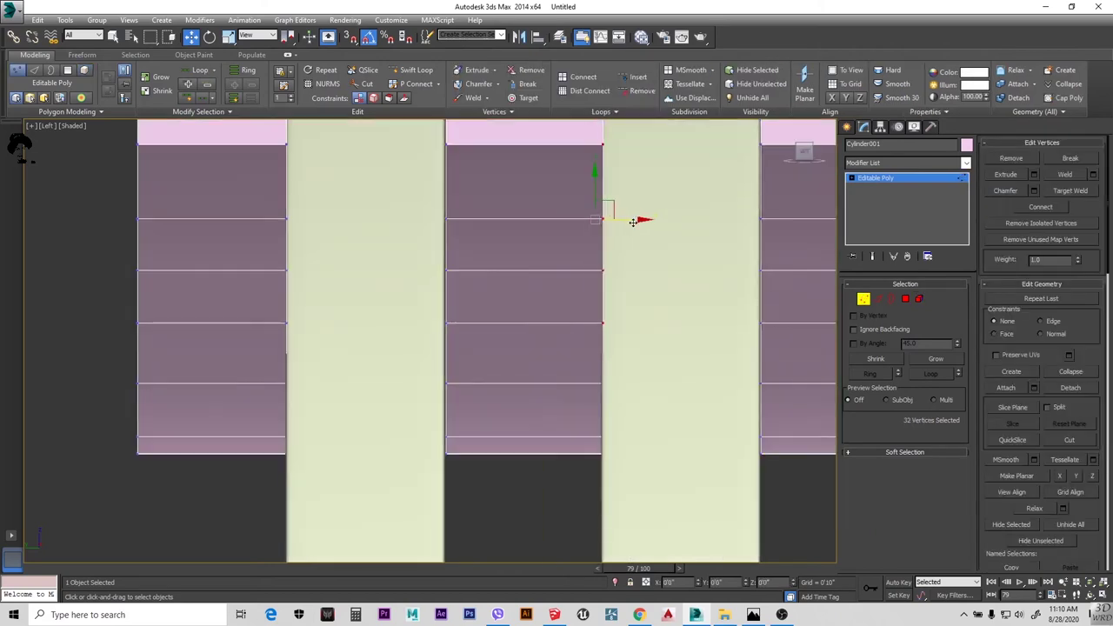
pyautogui.keyDown('alt'); pyautogui.moveTo(630, 230); pyautogui.dragTo(565, 252, button='middle'); pyautogui.keyUp('alt')
pyautogui.scroll(5, 565, 252)
# Select the slat faces and edges where the ring legs meet the slats
pyautogui.press('4')
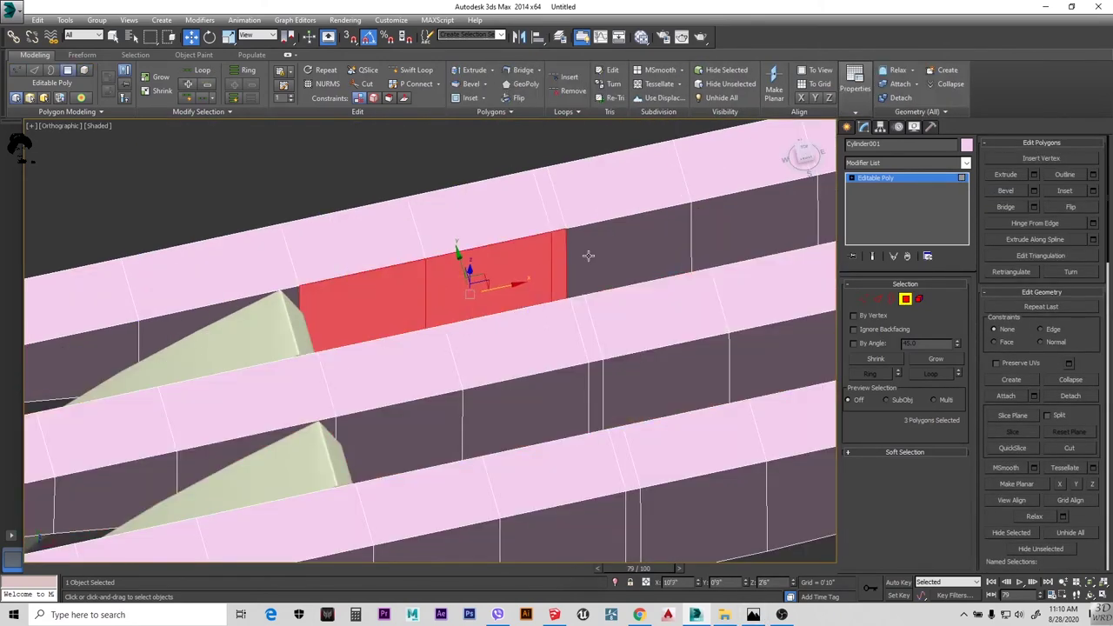
pyautogui.scroll(-2, 544, 300)
pyautogui.scroll(-3, 544, 300)
pyautogui.keyDown('alt'); pyautogui.moveTo(545, 300); pyautogui.dragTo(609, 261, button='middle'); pyautogui.keyUp('alt')
pyautogui.keyDown('ctrl'); pyautogui.click(783, 213); pyautogui.keyUp('ctrl')
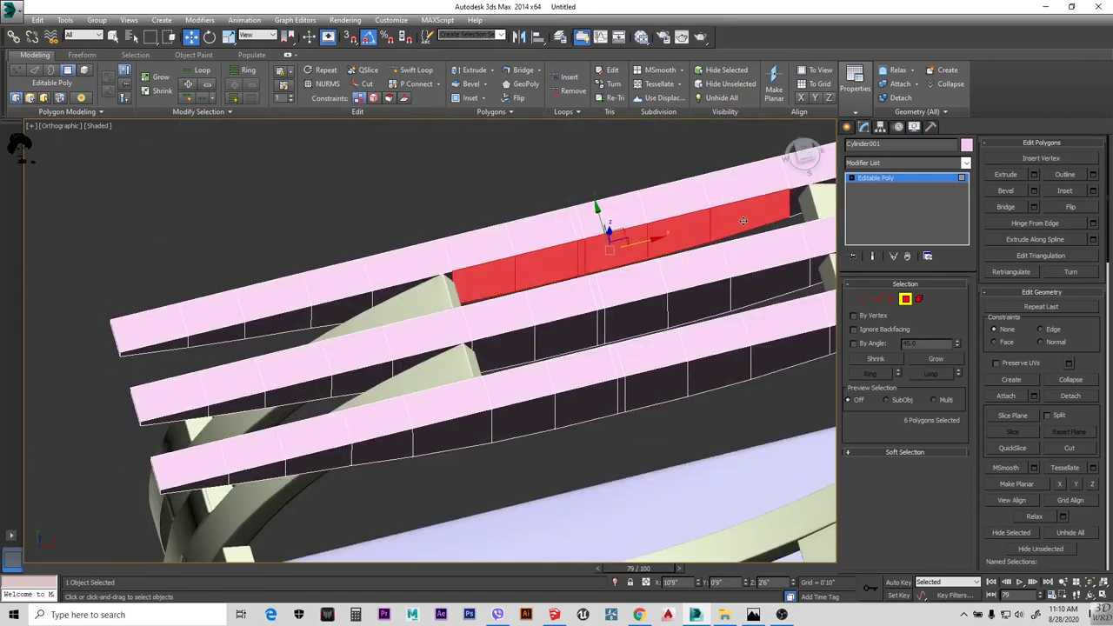
pyautogui.scroll(-2, 663, 222)
pyautogui.scroll(2, 660, 225)
pyautogui.scroll(2, 643, 234)
pyautogui.click(628, 244)
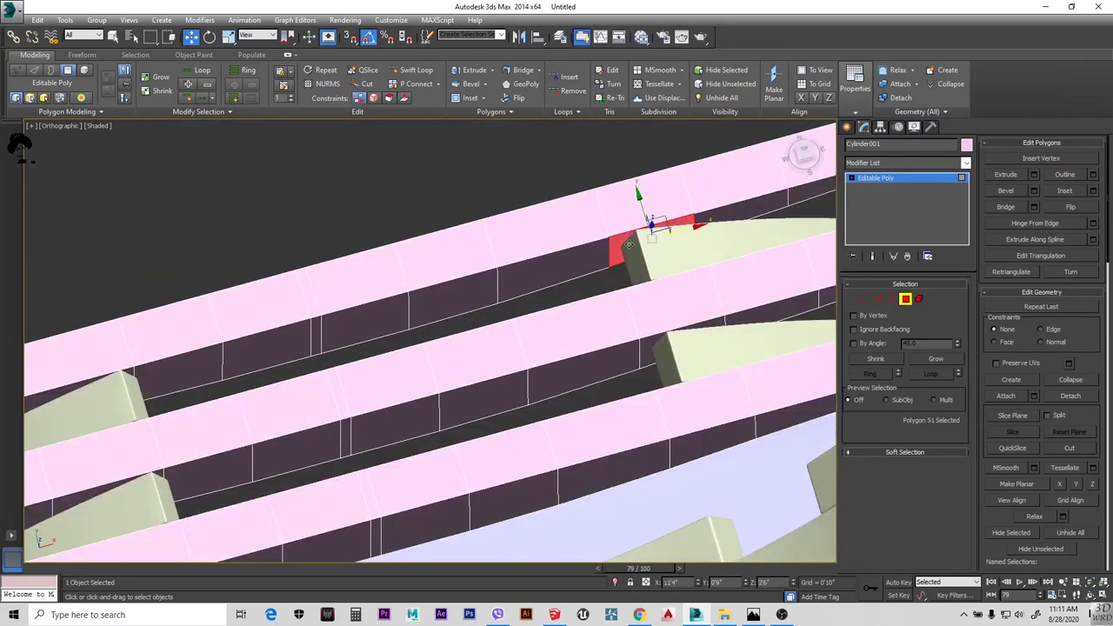
pyautogui.press('2')
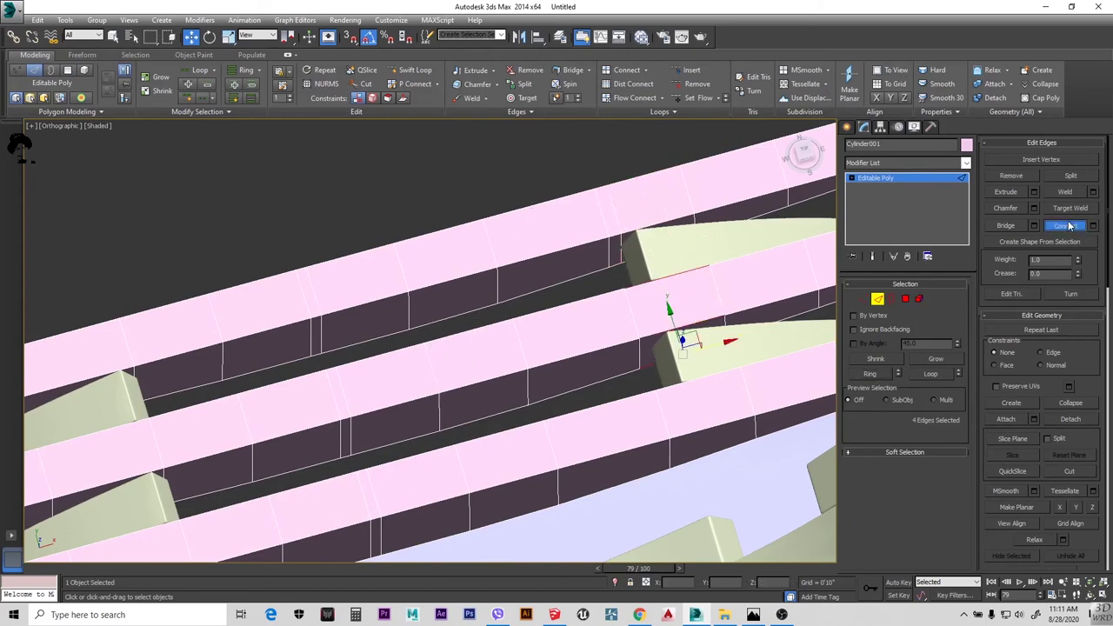
pyautogui.keyDown('alt'); pyautogui.moveTo(667, 350); pyautogui.dragTo(668, 342, button='middle'); pyautogui.keyUp('alt')
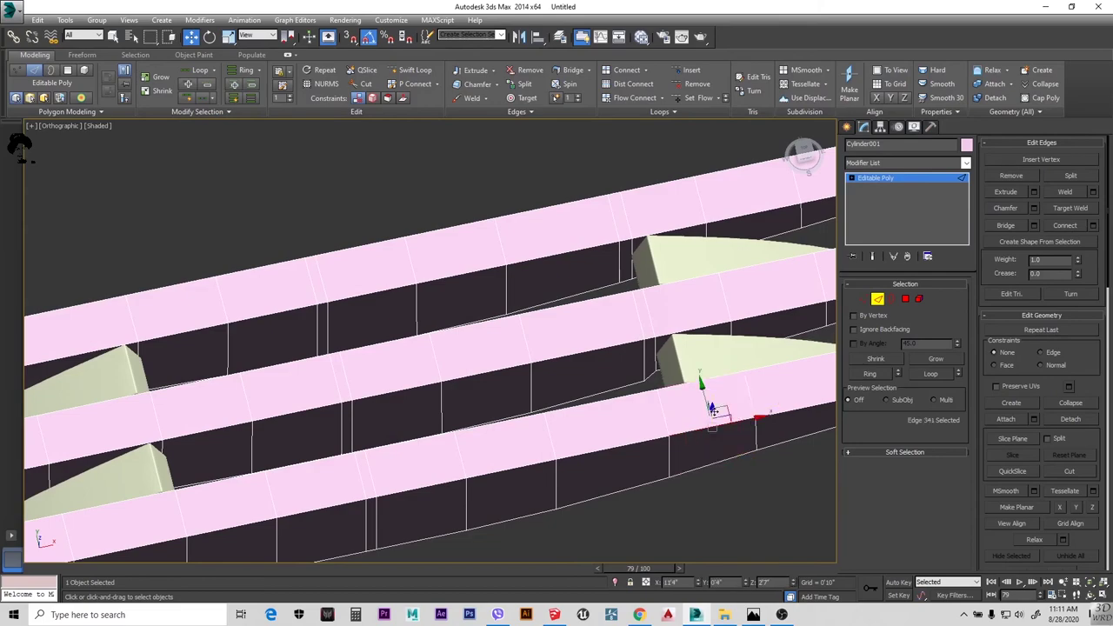
pyautogui.keyDown('alt'); pyautogui.moveTo(699, 338); pyautogui.dragTo(626, 383, button='middle'); pyautogui.keyUp('alt')
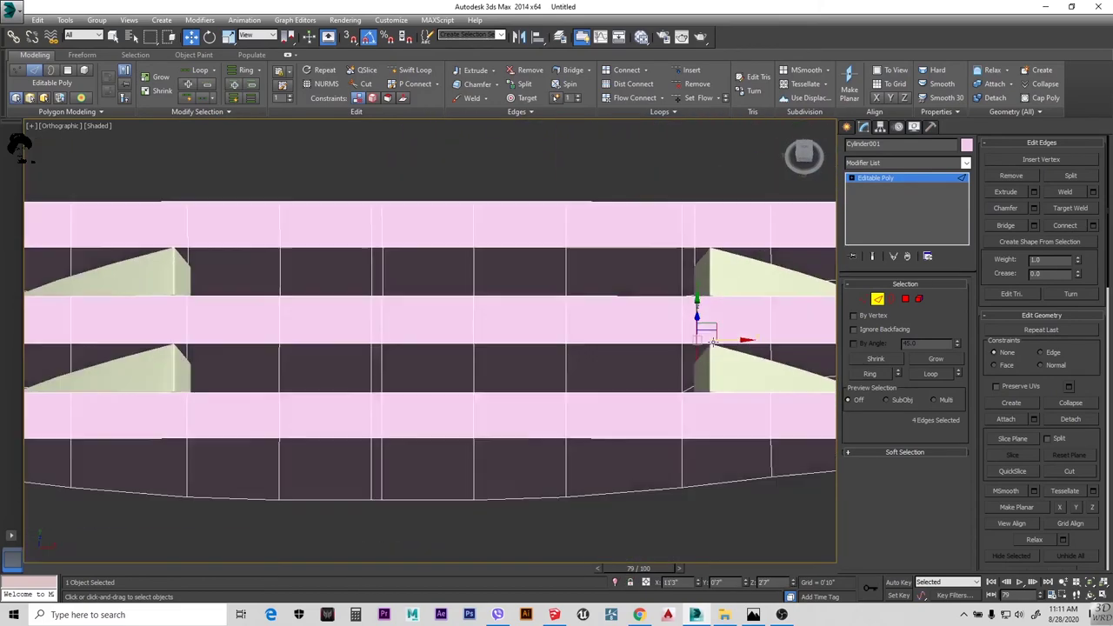
pyautogui.click(618, 388)
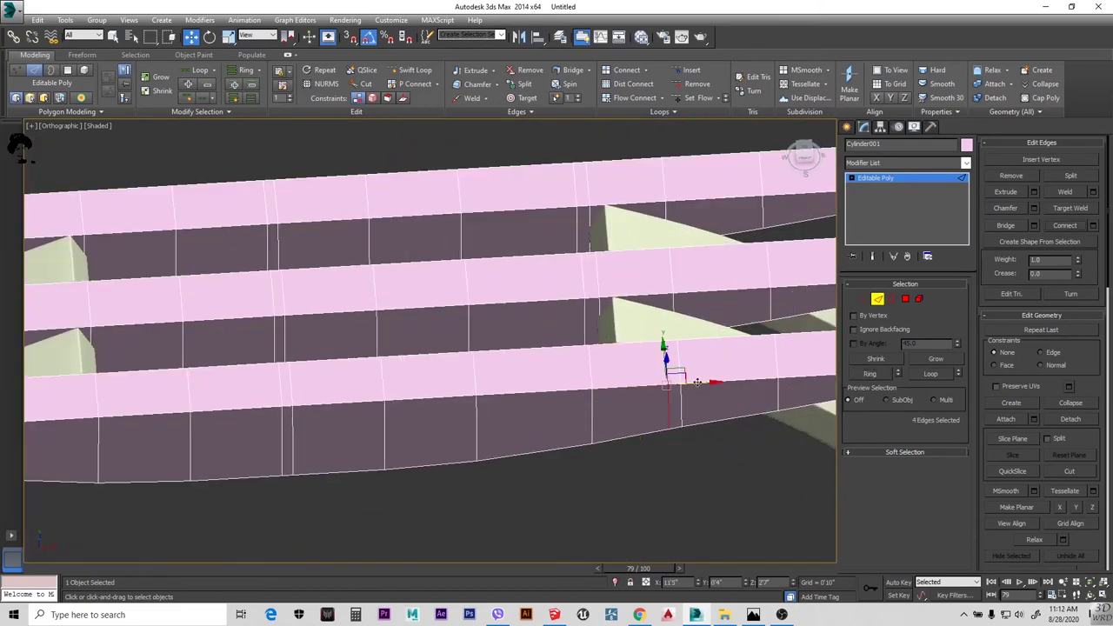
pyautogui.keyDown('alt'); pyautogui.moveTo(697, 381); pyautogui.dragTo(633, 385, button='middle'); pyautogui.keyUp('alt')
pyautogui.keyDown('alt'); pyautogui.moveTo(562, 545); pyautogui.dragTo(229, 291, button='middle'); pyautogui.keyUp('alt')
# Delete a facing side polygon between the middle slats to open a hole
pyautogui.press('4')
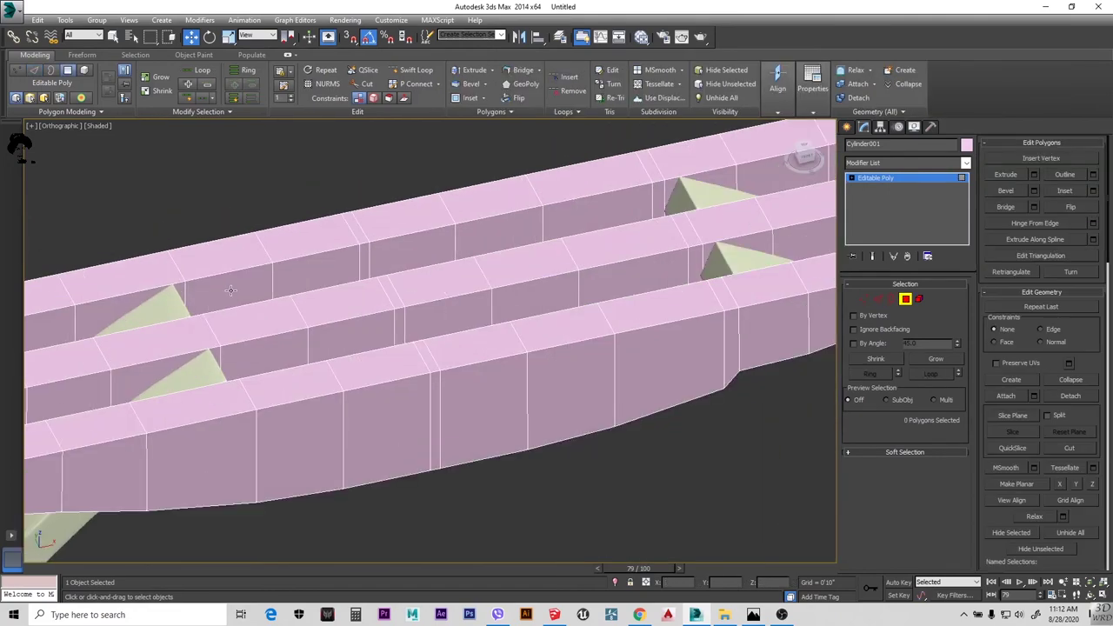
pyautogui.click(512, 228)
pyautogui.keyDown('alt'); pyautogui.moveTo(511, 228); pyautogui.dragTo(400, 357, button='middle'); pyautogui.keyUp('alt')
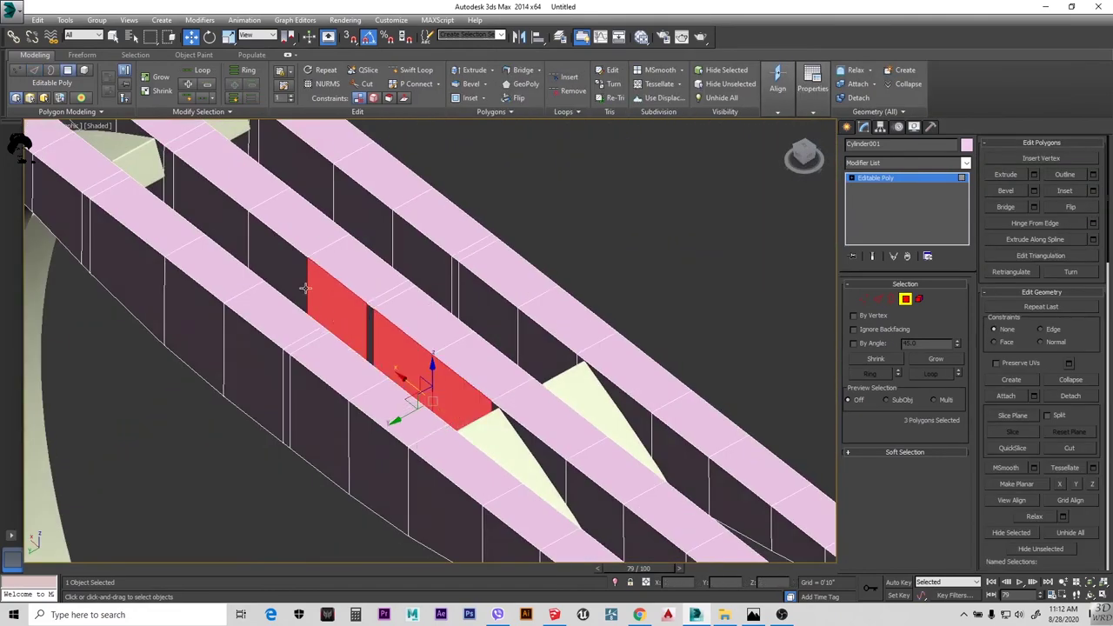
pyautogui.press('Delete')
# Select the two facing hole borders and bridge the middle slats together
pyautogui.press('3')
pyautogui.click(365, 288)
pyautogui.scroll(3, 370, 287)
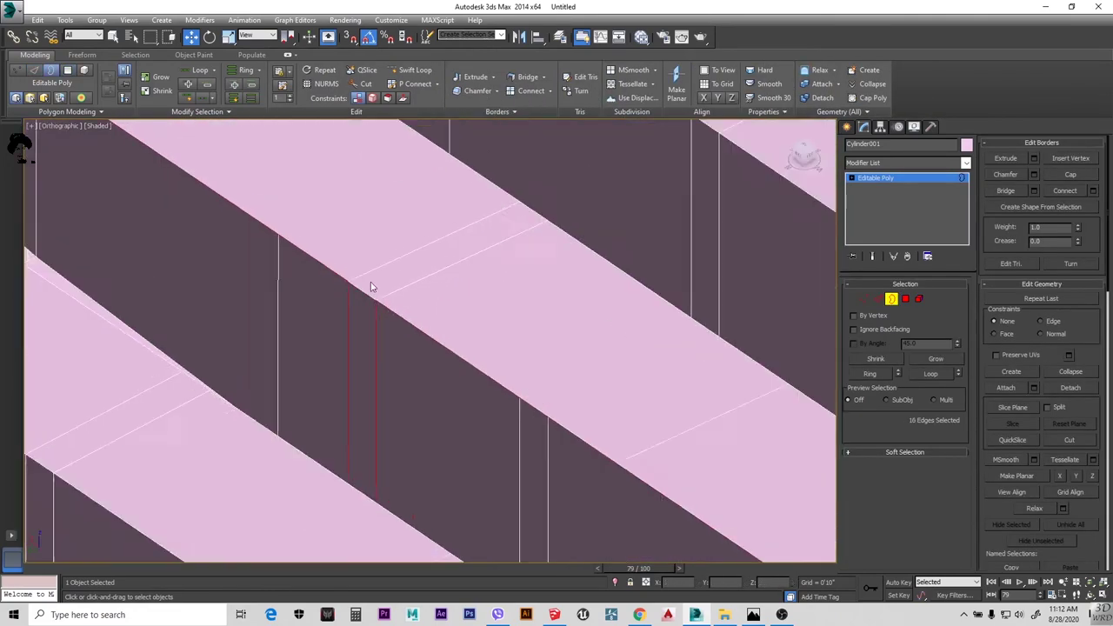
pyautogui.scroll(-5, 370, 287)
pyautogui.keyDown('alt'); pyautogui.moveTo(370, 287); pyautogui.dragTo(298, 318, button='middle'); pyautogui.keyUp('alt')
pyautogui.keyDown('ctrl'); pyautogui.click(317, 313); pyautogui.keyUp('ctrl')
pyautogui.scroll(2, 337, 327)
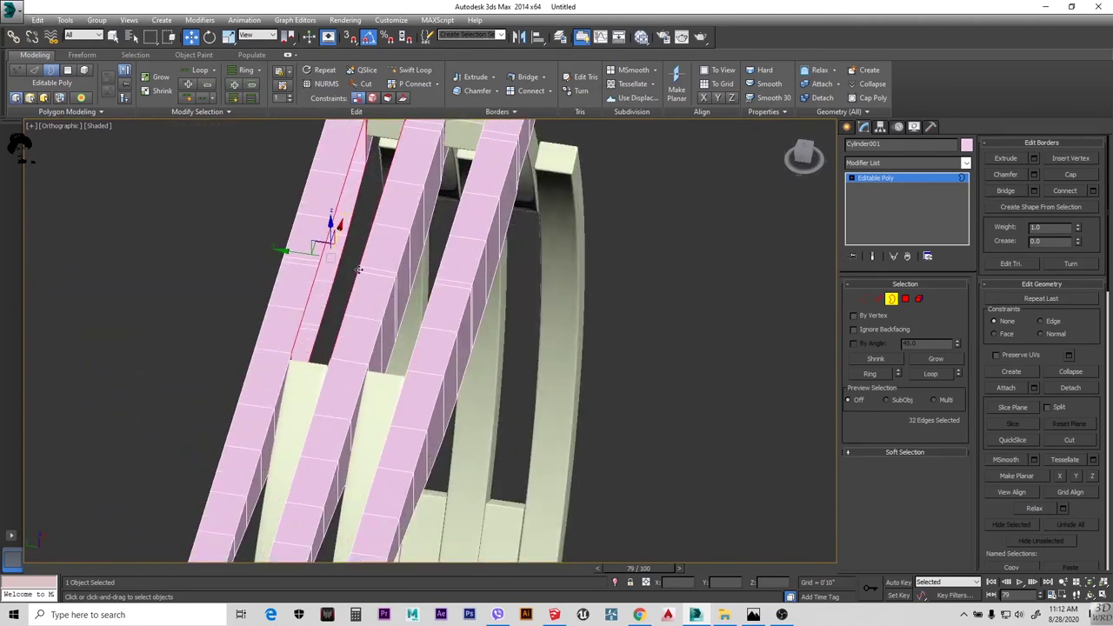
pyautogui.scroll(5, 435, 304)
pyautogui.scroll(1, 471, 298)
pyautogui.press('4')
pyautogui.scroll(-5, 471, 298)
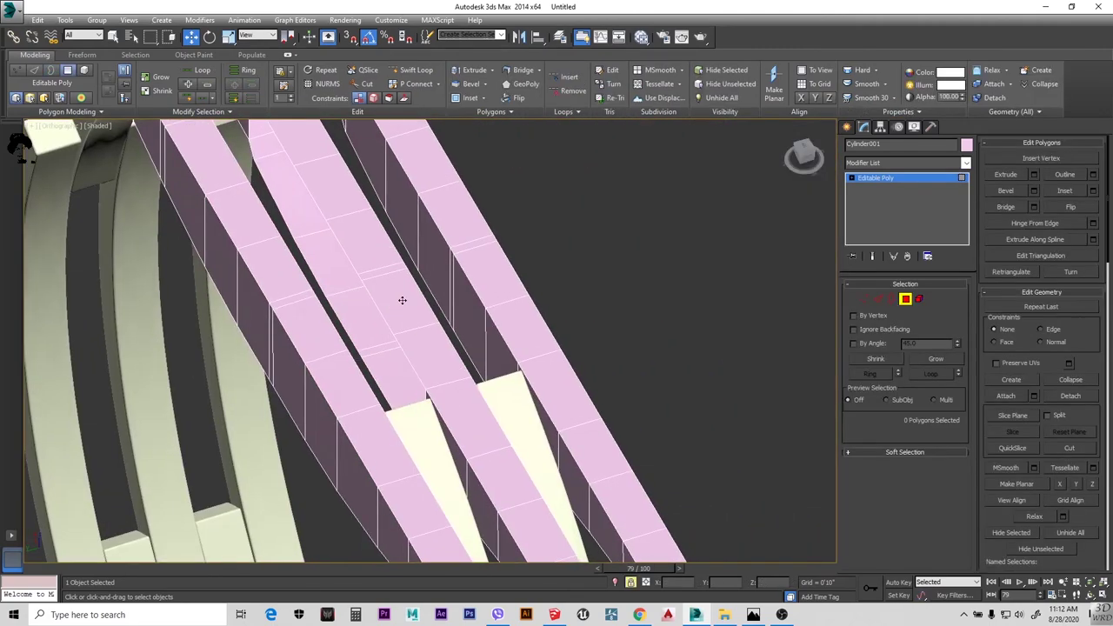
pyautogui.keyDown('alt'); pyautogui.moveTo(402, 298); pyautogui.dragTo(386, 322, button='middle'); pyautogui.keyUp('alt')
pyautogui.scroll(4, 385, 323)
pyautogui.press('3')
pyautogui.click(1005, 190)
# Remove the side faces between the outer slats and bridge their open borders
pyautogui.keyDown('alt'); pyautogui.moveTo(557, 365); pyautogui.dragTo(497, 435, button='middle'); pyautogui.keyUp('alt')
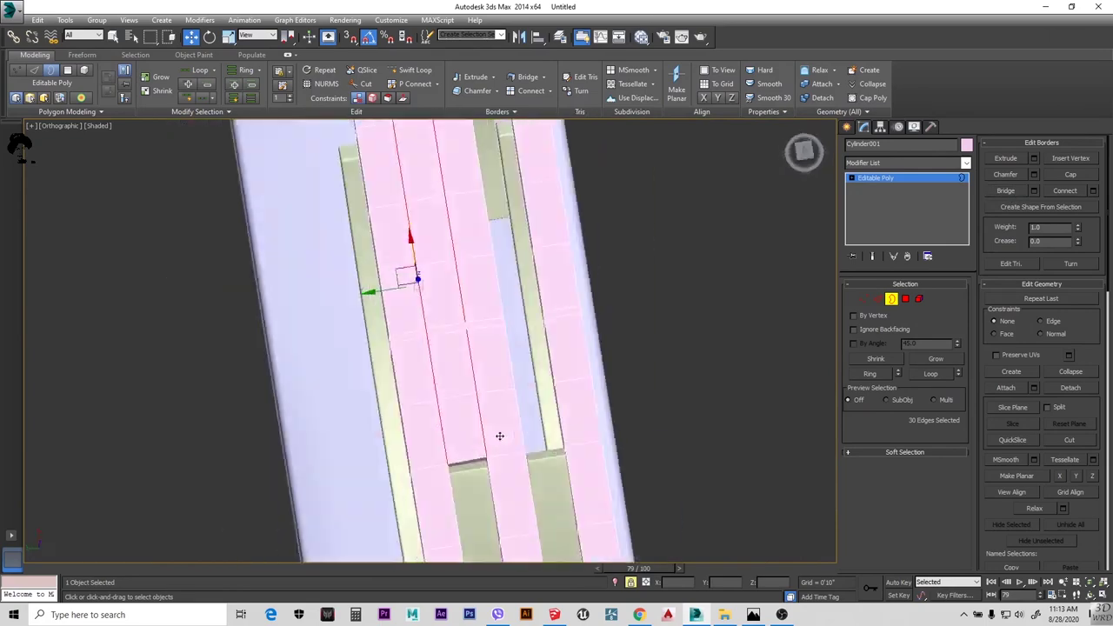
pyautogui.scroll(3, 288, 385)
pyautogui.scroll(-5, 675, 377)
pyautogui.scroll(2, 301, 322)
pyautogui.press('4')
pyautogui.scroll(3, 302, 322)
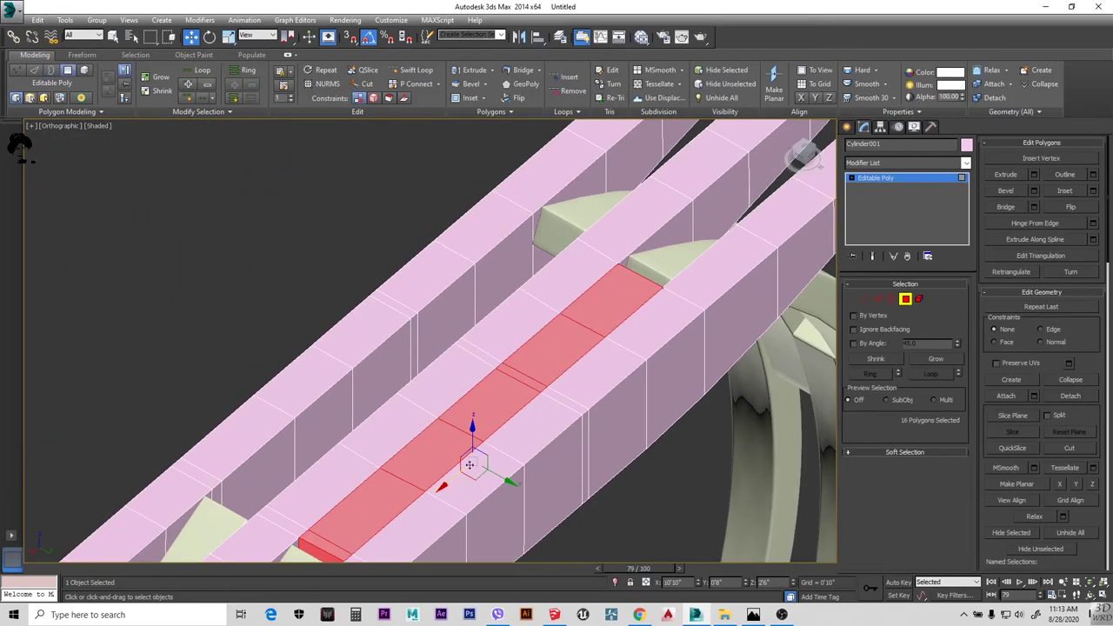
pyautogui.click(408, 348)
pyautogui.keyDown('alt'); pyautogui.moveTo(214, 496); pyautogui.dragTo(398, 417, button='middle'); pyautogui.keyUp('alt')
pyautogui.scroll(3, 397, 417)
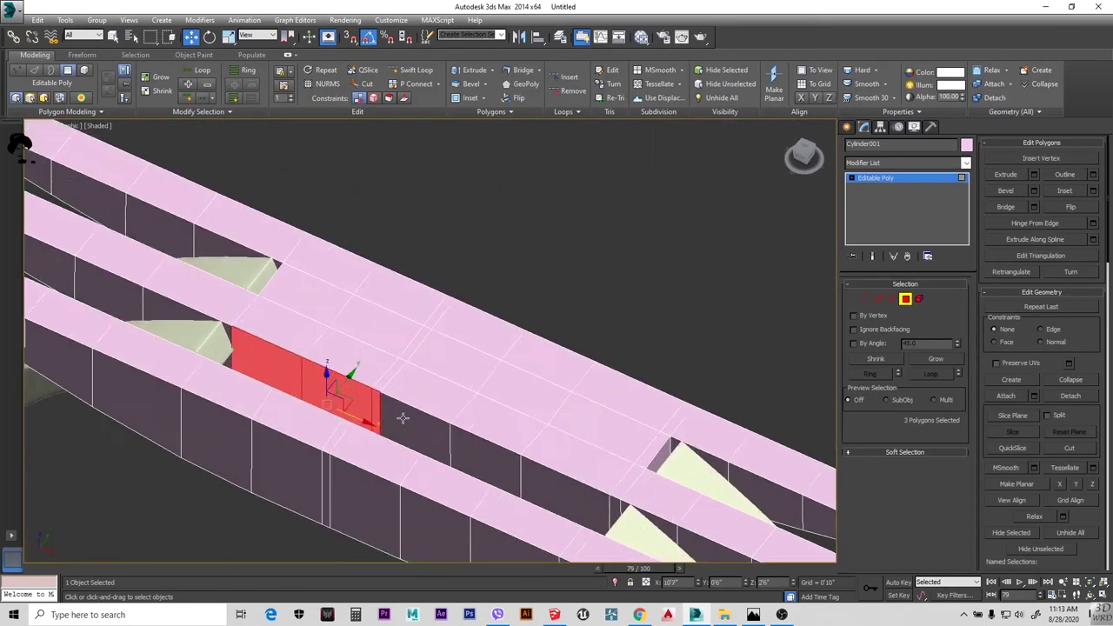
pyautogui.scroll(2, 415, 422)
pyautogui.press('4')
pyautogui.press('3')
pyautogui.scroll(-4, 395, 435)
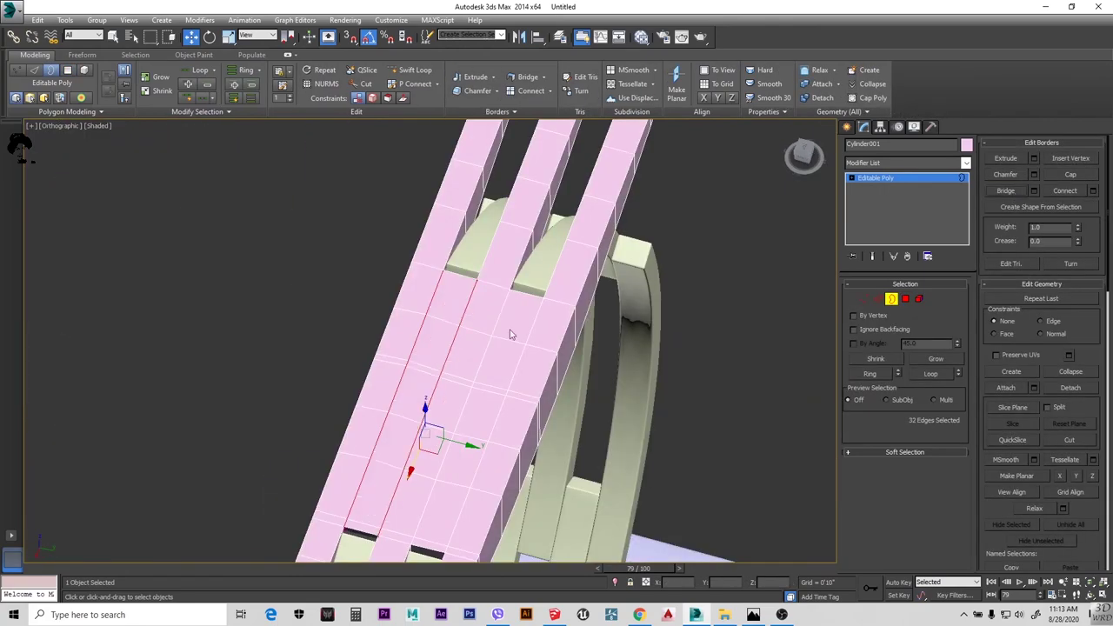
pyautogui.scroll(-4, 511, 335)
pyautogui.click(419, 349)
pyautogui.scroll(4, 418, 349)
pyautogui.scroll(2, 396, 385)
# Select the vertices along the middle seam of the pink slats from the front and top views
pyautogui.scroll(2, 476, 392)
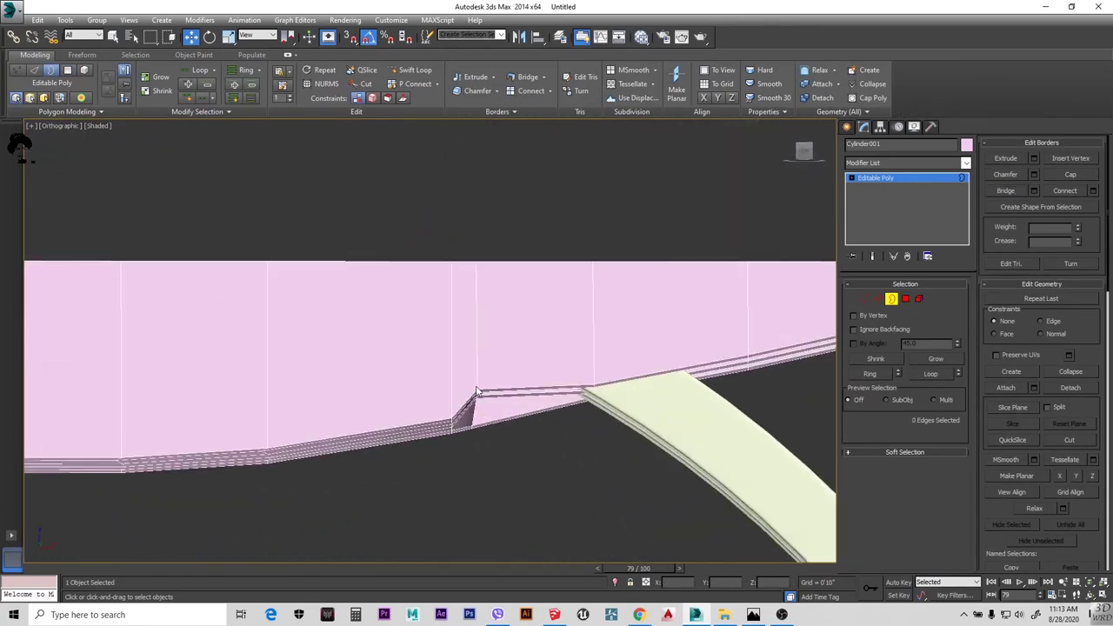
pyautogui.press('f')
pyautogui.scroll(2, 589, 298)
pyautogui.press('1')
pyautogui.moveTo(574, 318); pyautogui.dragTo(554, 279)
pyautogui.moveTo(550, 306)
pyautogui.keyDown('alt'); pyautogui.mouseDown(button='middle')
pyautogui.moveTo(438, 321)
pyautogui.moveTo(596, 339)
pyautogui.moveTo(597, 357)
pyautogui.mouseUp(button='middle'); pyautogui.keyUp('alt')
pyautogui.scroll(-3, 438, 321)
pyautogui.scroll(-2, 417, 331)
pyautogui.press('2')
pyautogui.scroll(4, 396, 345)
pyautogui.press('f')
pyautogui.scroll(3, 473, 253)
pyautogui.press('1')
pyautogui.scroll(-2, 481, 365)
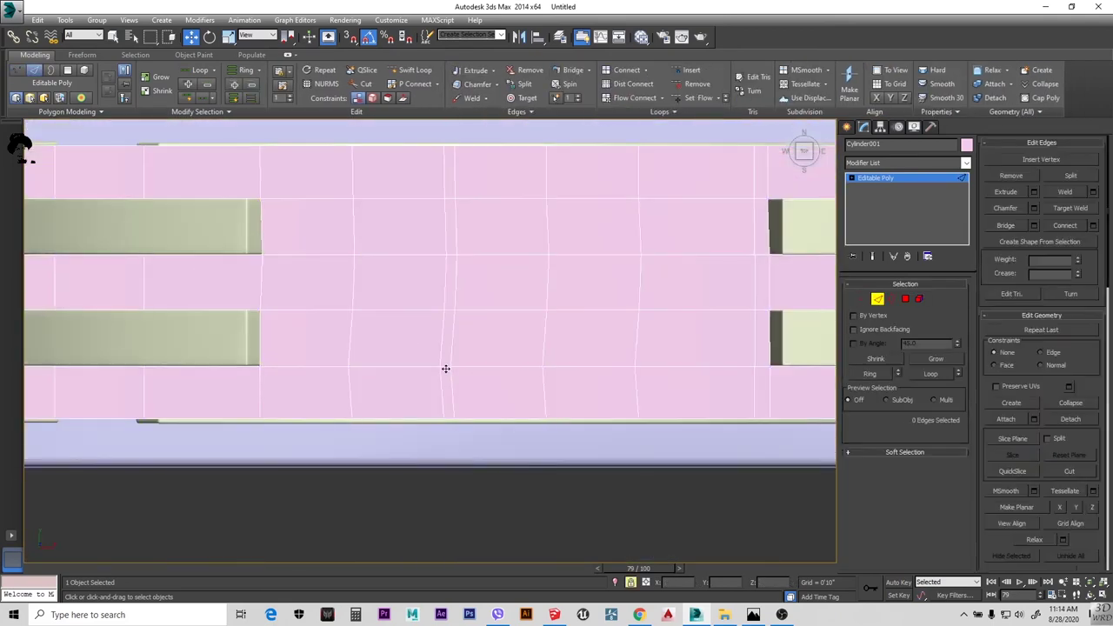
pyautogui.scroll(-2, 444, 368)
pyautogui.scroll(2, 452, 330)
pyautogui.moveTo(469, 293); pyautogui.dragTo(423, 304)
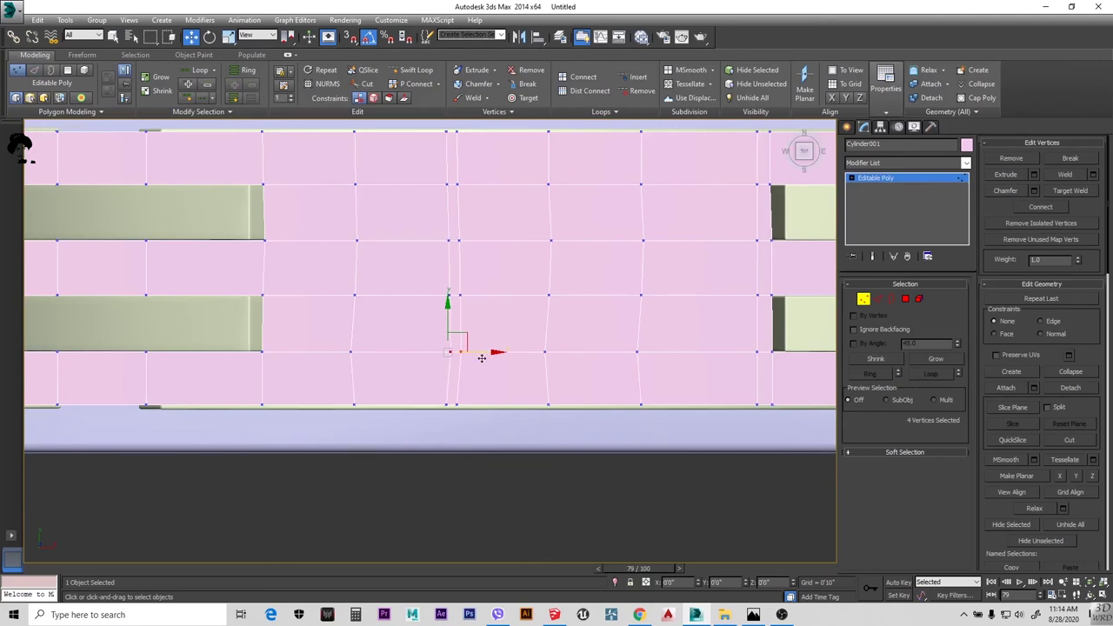
# Switch to edges and extend the selection around the whole tabletop edge loop
pyautogui.press('2')
pyautogui.keyDown('alt'); pyautogui.moveTo(472, 407); pyautogui.dragTo(270, 380, button='middle'); pyautogui.keyUp('alt')
pyautogui.scroll(2, 269, 380)
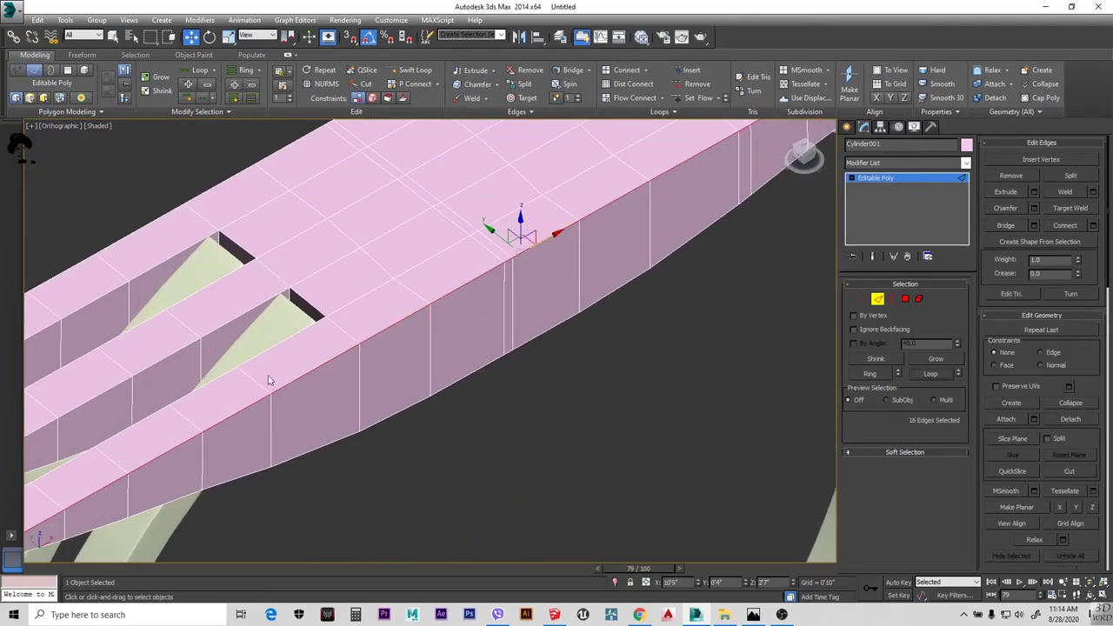
pyautogui.click(916, 372)
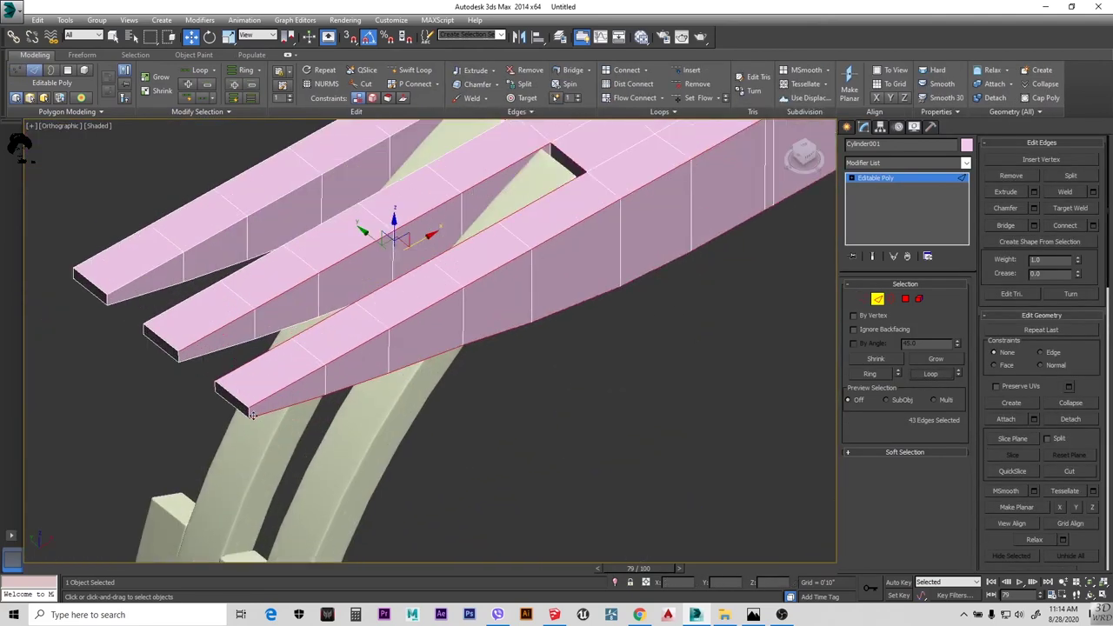
pyautogui.moveTo(522, 330)
pyautogui.keyDown('alt'); pyautogui.mouseDown(button='middle')
pyautogui.moveTo(596, 296)
pyautogui.moveTo(161, 330)
pyautogui.mouseUp(button='middle'); pyautogui.keyUp('alt')
pyautogui.scroll(2, 596, 297)
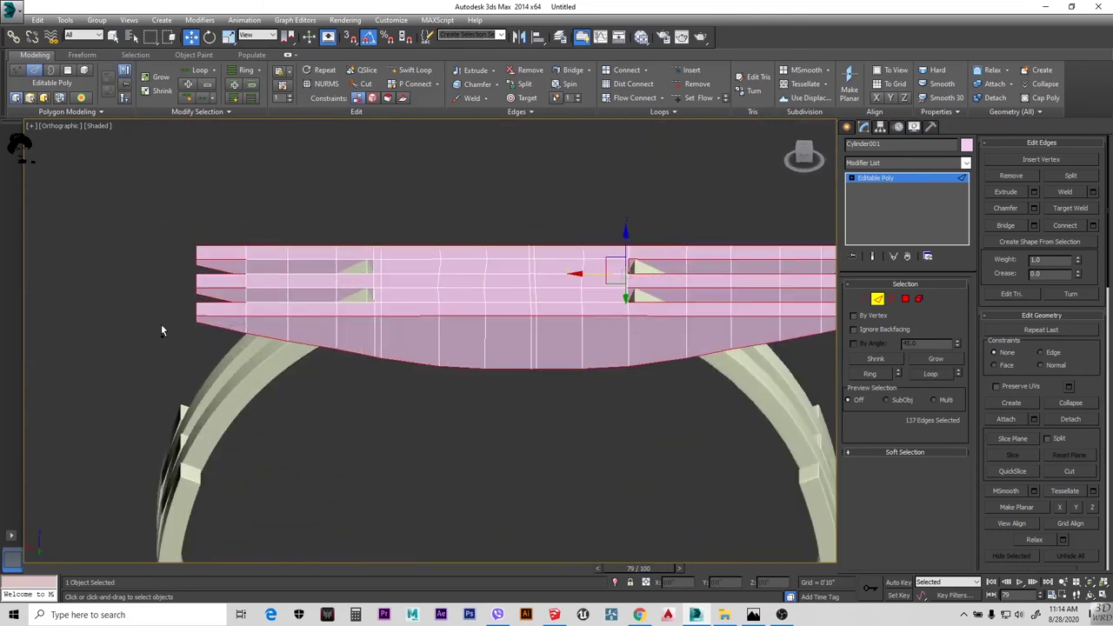
pyautogui.keyDown('alt'); pyautogui.moveTo(612, 364); pyautogui.dragTo(327, 310, button='middle'); pyautogui.keyUp('alt')
pyautogui.scroll(3, 327, 311)
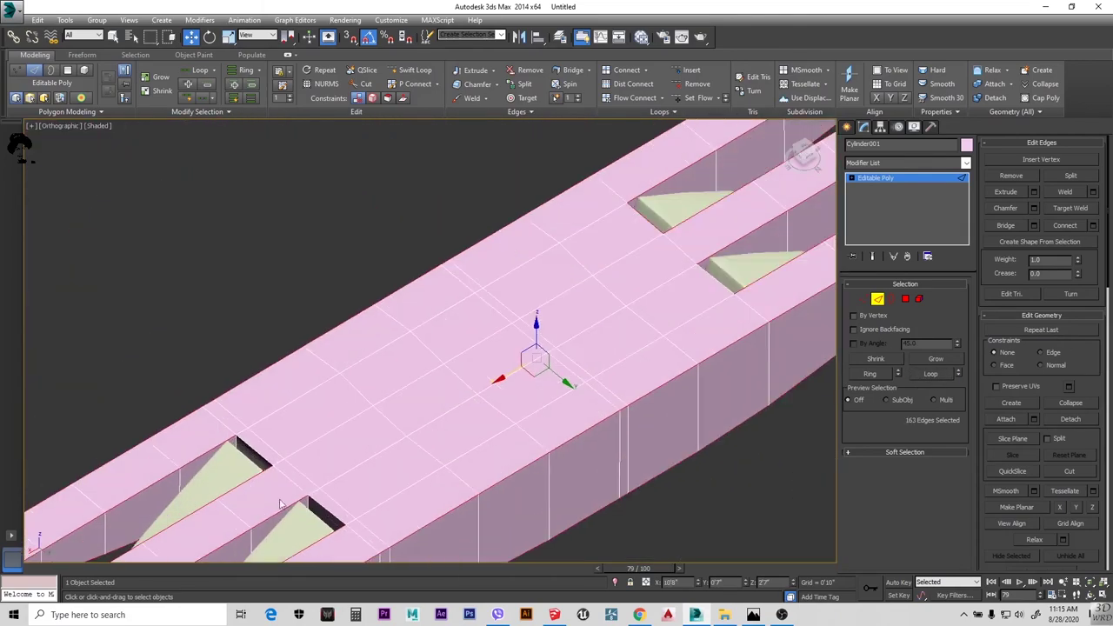
pyautogui.keyDown('alt'); pyautogui.moveTo(534, 360); pyautogui.dragTo(475, 363, button='middle'); pyautogui.keyUp('alt')
pyautogui.scroll(-3, 412, 307)
pyautogui.keyDown('alt'); pyautogui.moveTo(373, 293); pyautogui.dragTo(340, 380, button='middle'); pyautogui.keyUp('alt')
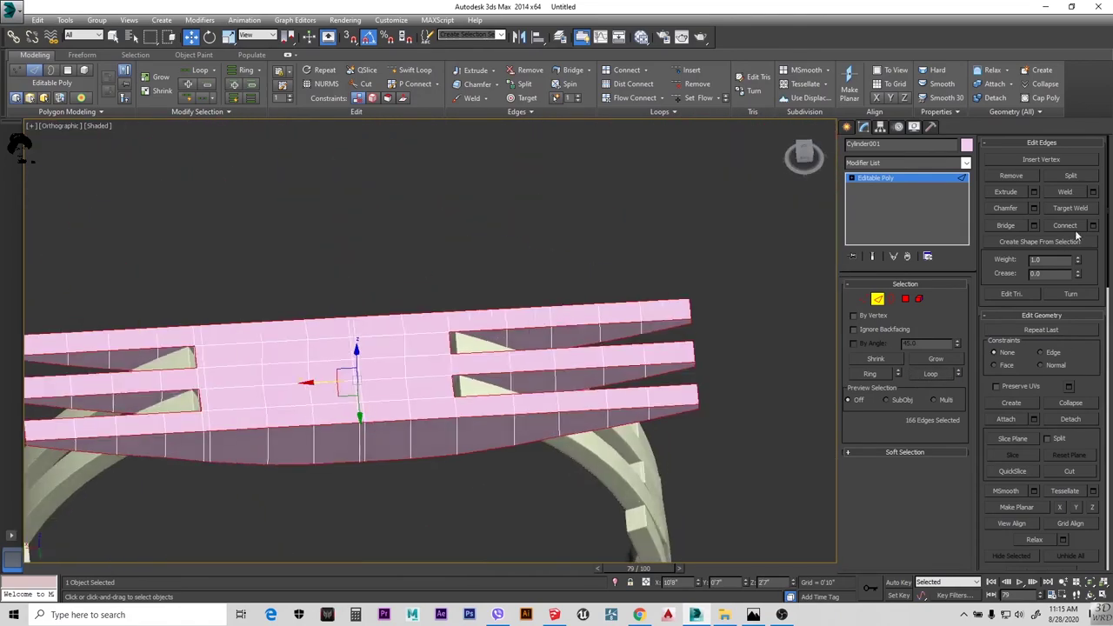
# Try a chamfer on the tabletop edges, reset the amount to 0, and cancel it
pyautogui.click(1033, 208)
pyautogui.moveTo(440, 349); pyautogui.dragTo(441, 348)
pyautogui.rightClick(441, 349)
pyautogui.scroll(2, 442, 349)
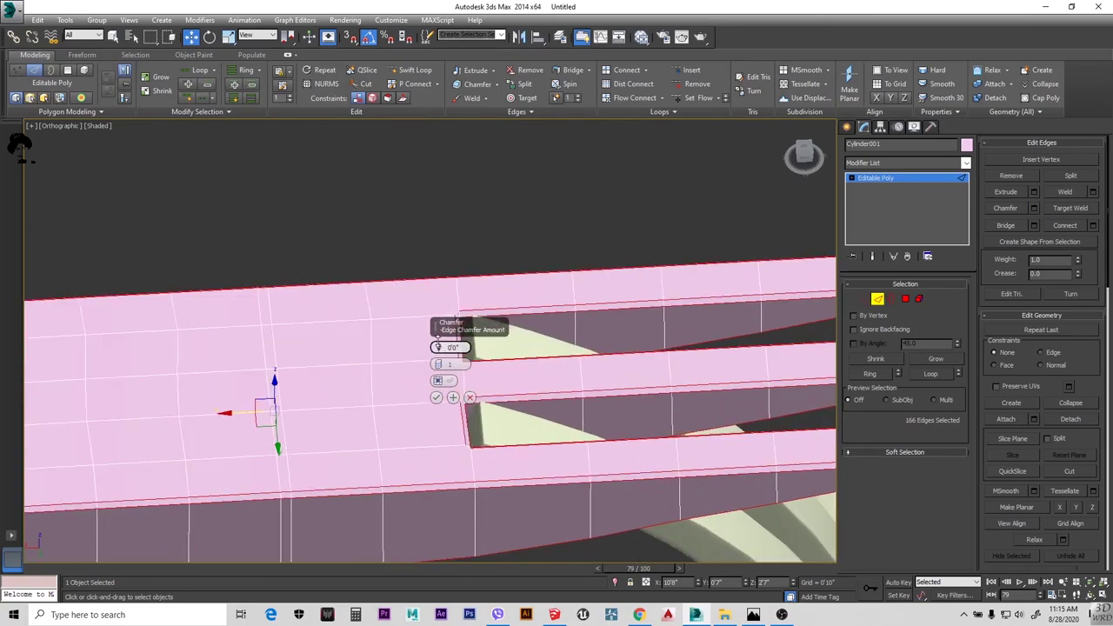
pyautogui.moveTo(452, 365)
pyautogui.keyDown('alt'); pyautogui.mouseDown(button='middle')
pyautogui.moveTo(514, 307)
pyautogui.moveTo(383, 423)
pyautogui.moveTo(437, 350)
pyautogui.mouseUp(button='middle'); pyautogui.keyUp('alt')
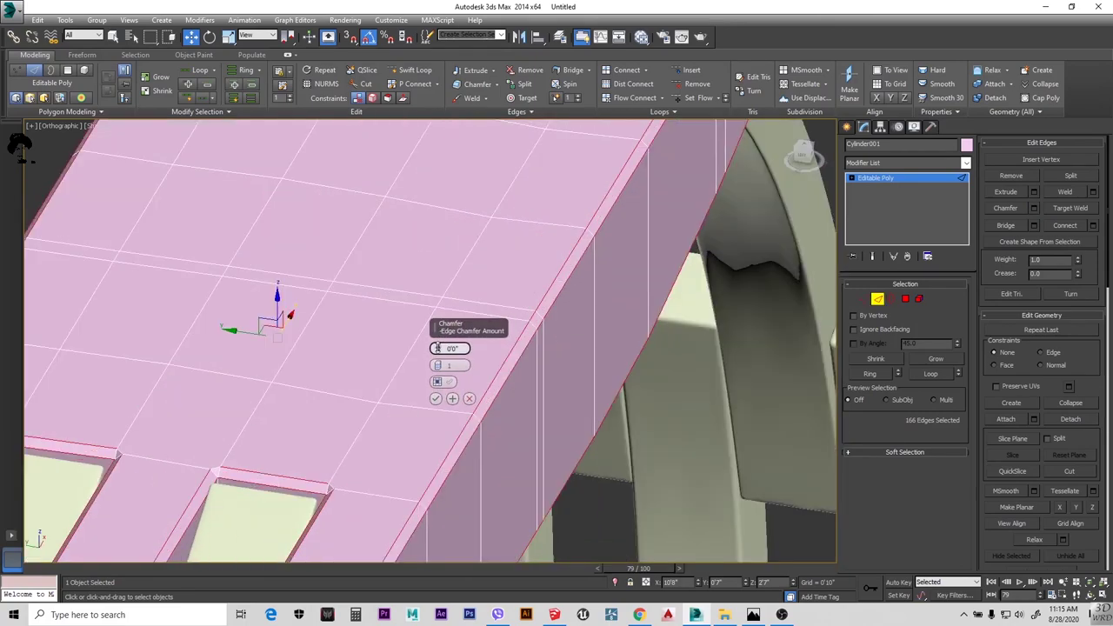
pyautogui.press('Escape')
pyautogui.scroll(-5, 626, 403)
# Select the whole pink slatted tabletop Cylinder001 at element level
pyautogui.click(460, 418)
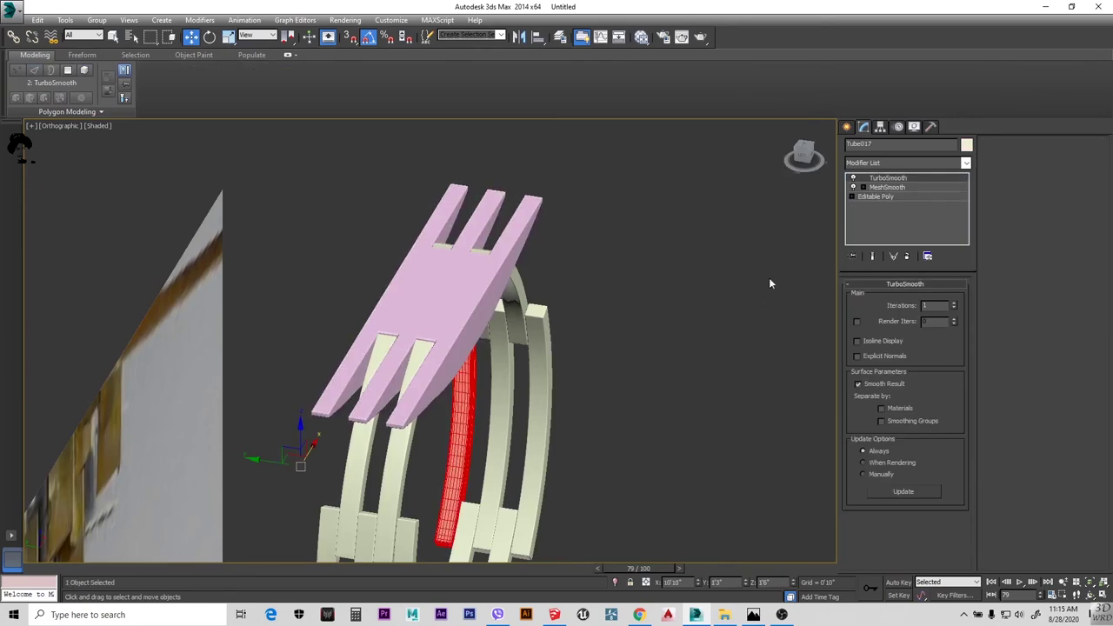
pyautogui.click(918, 300)
pyautogui.click(435, 261)
pyautogui.press('5')
pyautogui.click(435, 261)
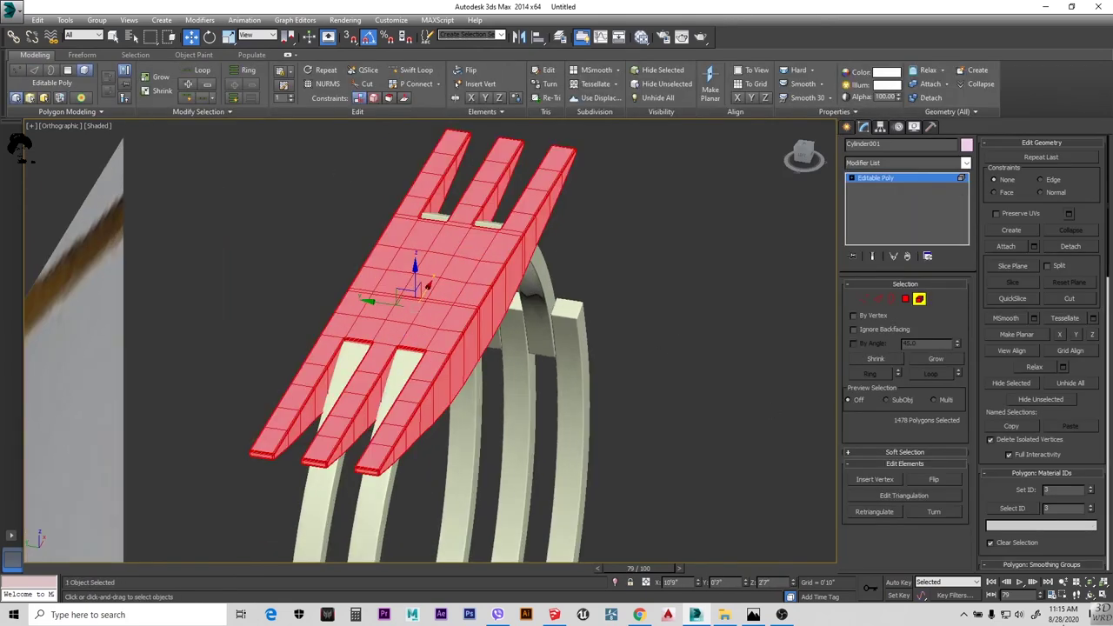
# Add TurboSmooth and then MeshSmooth modifiers to the tabletop
pyautogui.click(905, 162)
pyautogui.scroll(-3, 876, 541)
pyautogui.click(879, 437)
pyautogui.click(905, 162)
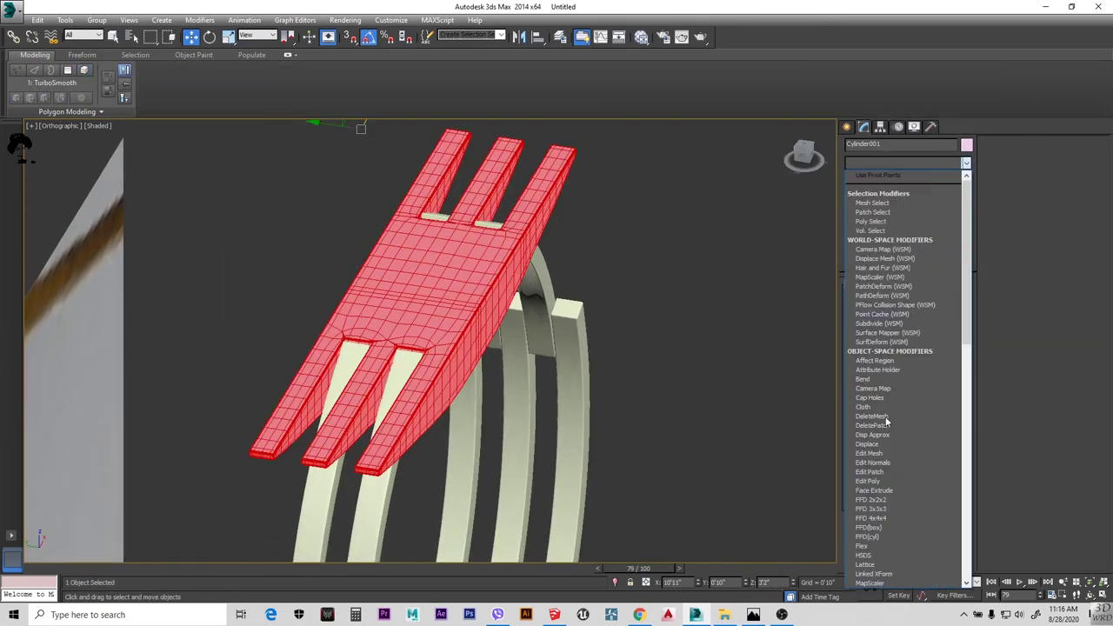
pyautogui.click(878, 496)
# Deselect everything and draw a flat box slab in the Top view
pyautogui.keyDown('alt'); pyautogui.moveTo(681, 450); pyautogui.dragTo(441, 299, button='middle'); pyautogui.keyUp('alt')
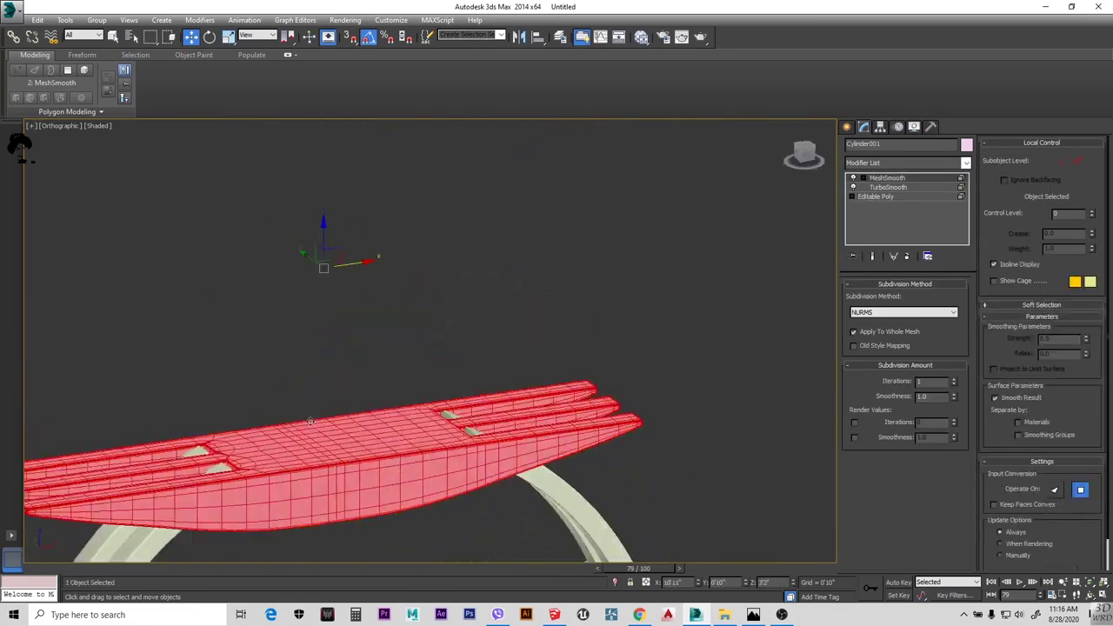
pyautogui.scroll(-5, 441, 299)
pyautogui.click(440, 299)
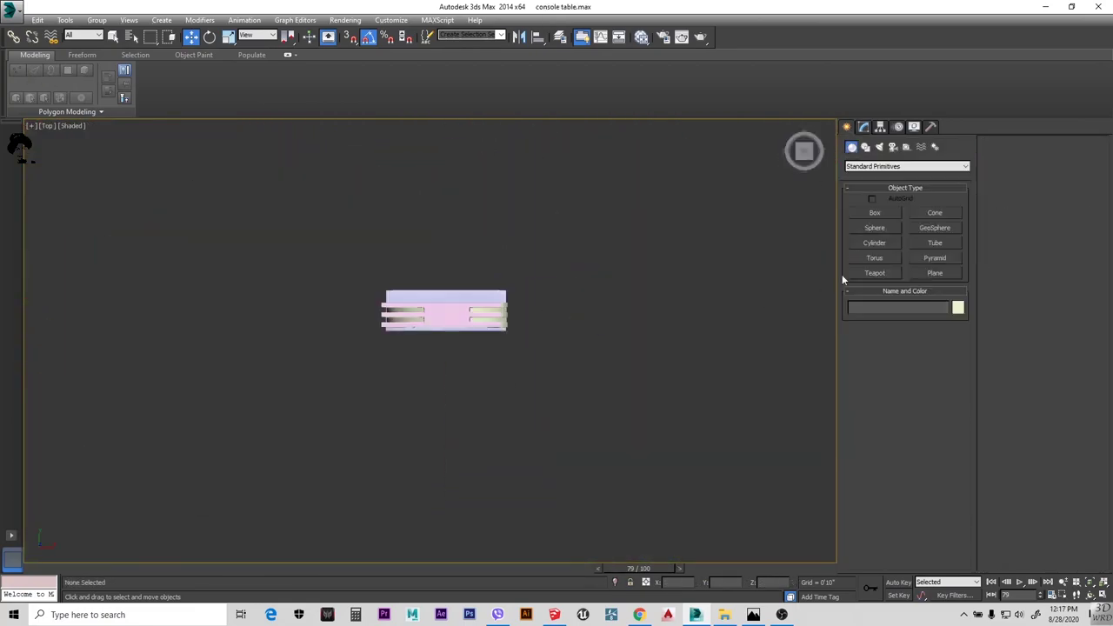
pyautogui.moveTo(562, 268); pyautogui.dragTo(771, 320)
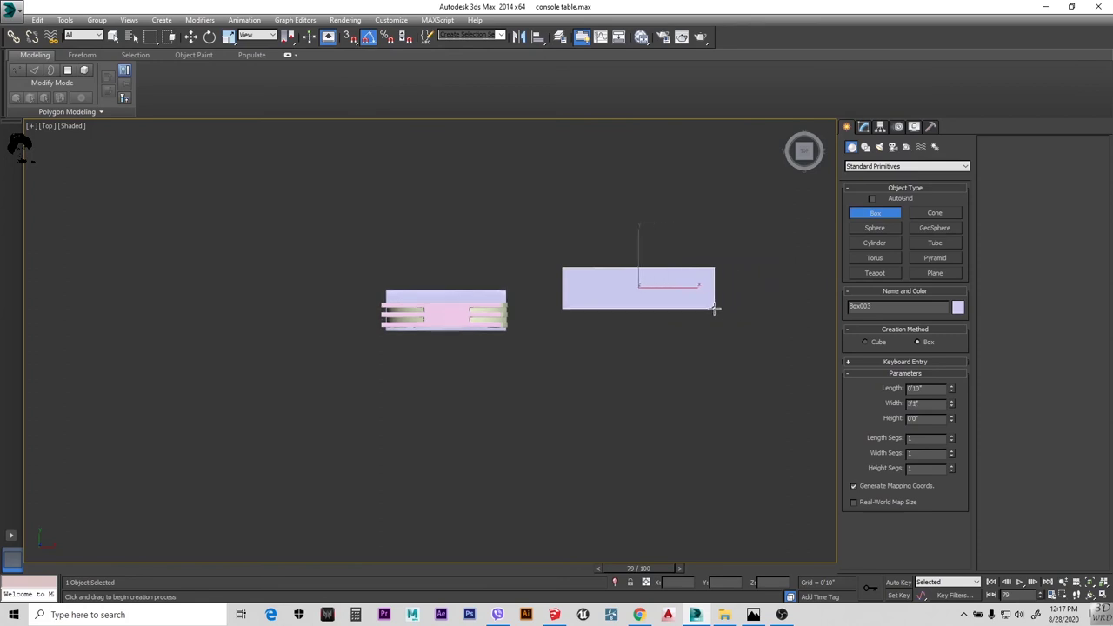
# Give the new Box003 slab Width 4'0", Length 0'10" and Height 0'1" in the Modify panel
pyautogui.press('f')
pyautogui.scroll(-5, 685, 299)
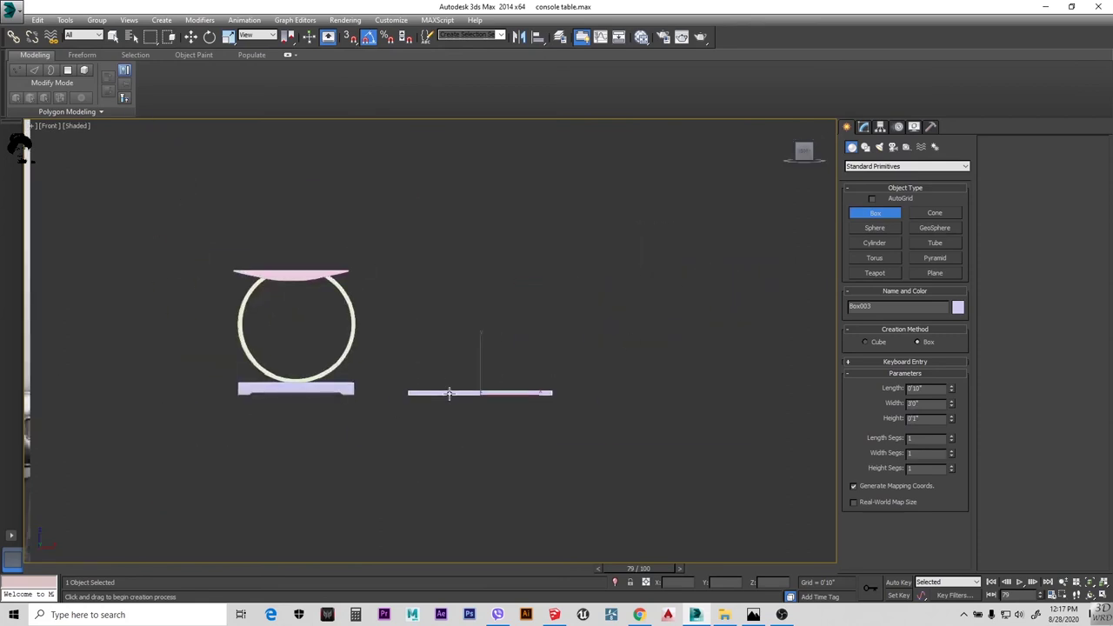
pyautogui.press('w')
pyautogui.scroll(4, 270, 291)
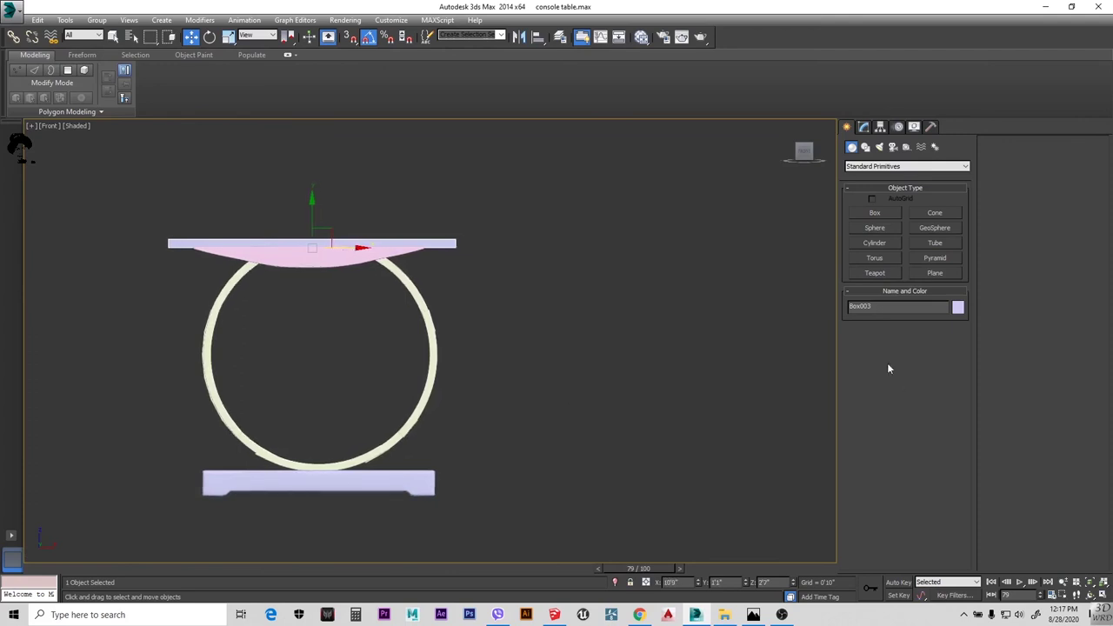
pyautogui.click(870, 127)
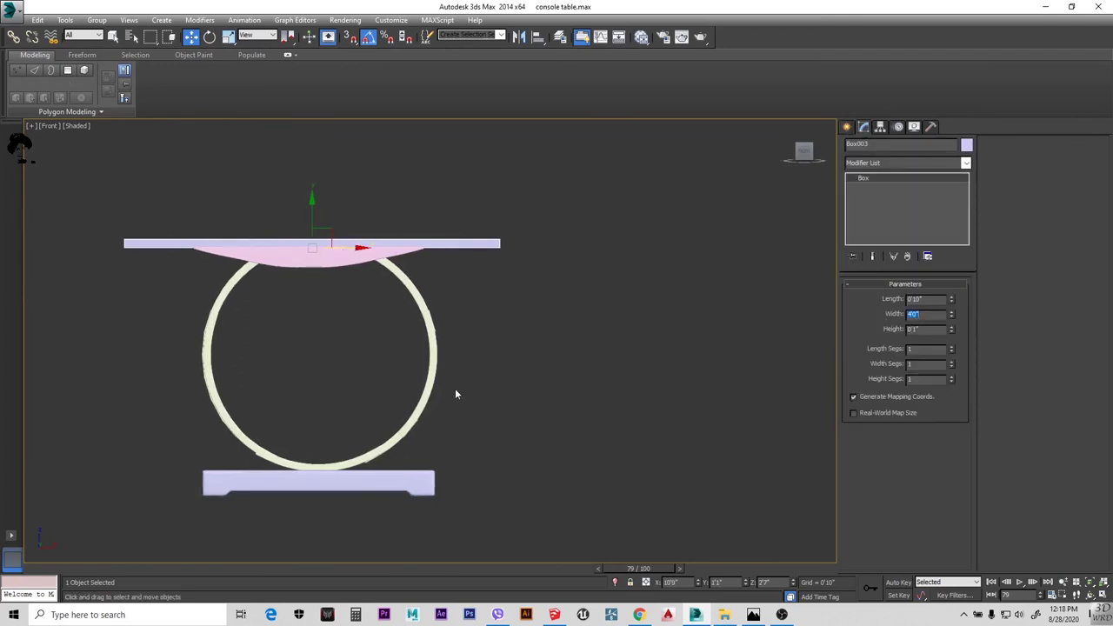
# Check the slab rests on the pink tabletop from the Top, Front and Left views
pyautogui.press('t')
pyautogui.press('z')
pyautogui.press('f')
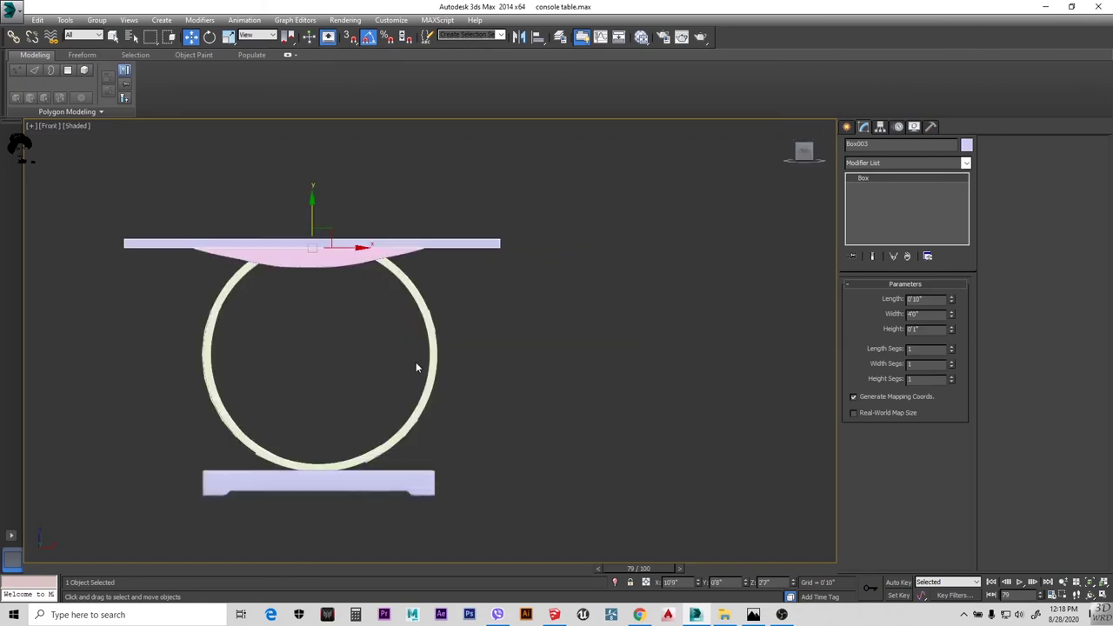
pyautogui.press('l')
pyautogui.scroll(2, 518, 250)
pyautogui.scroll(-2, 552, 249)
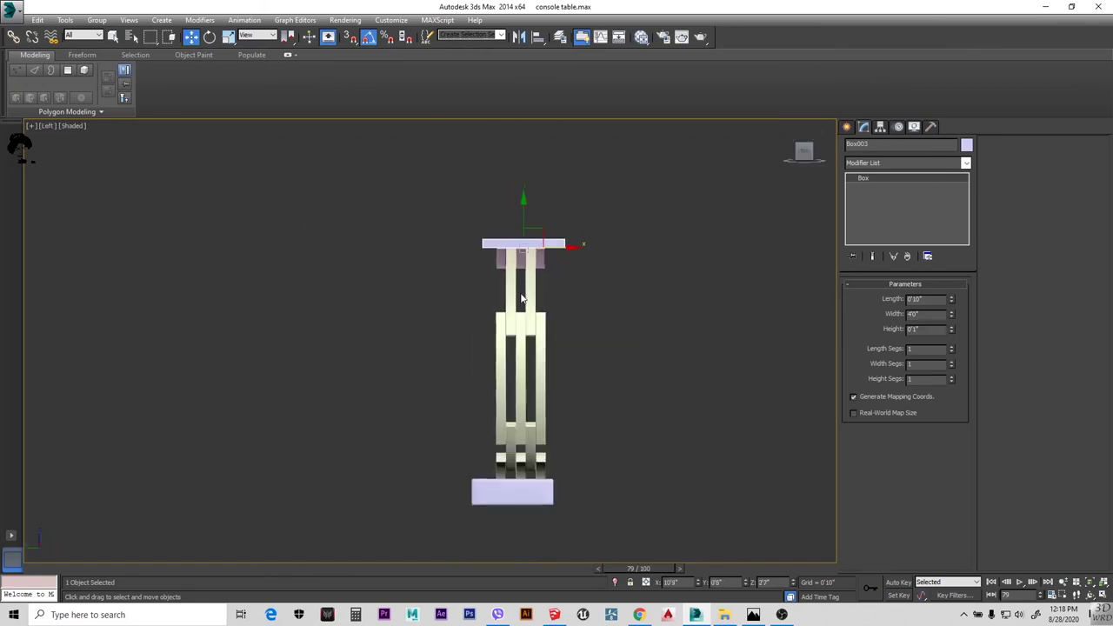
pyautogui.press('f')
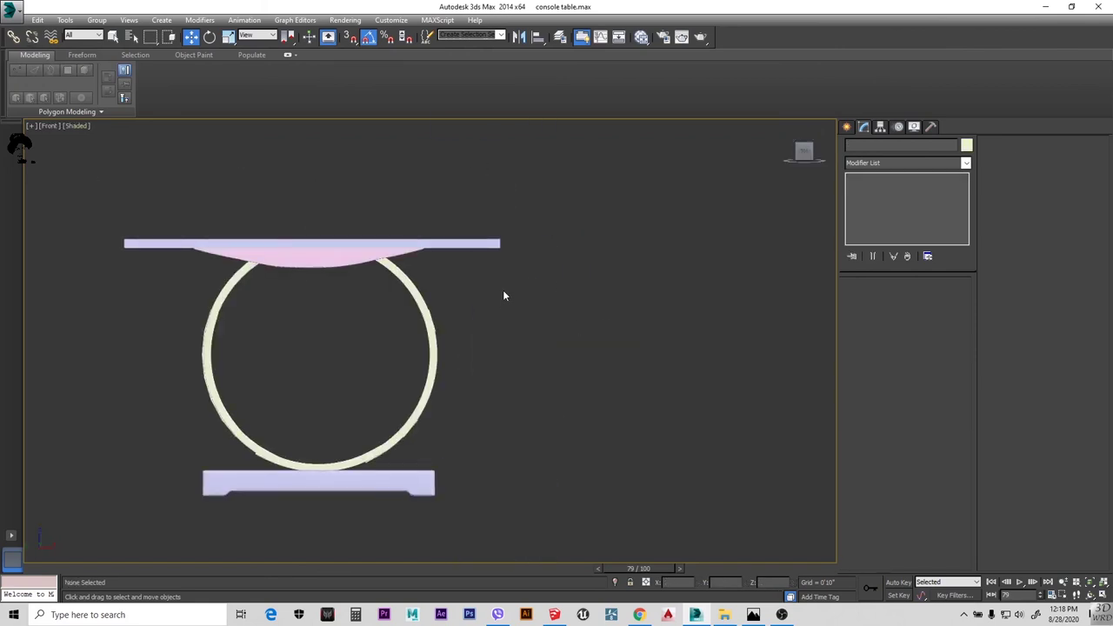
pyautogui.press('l')
pyautogui.moveTo(583, 265); pyautogui.dragTo(474, 434)
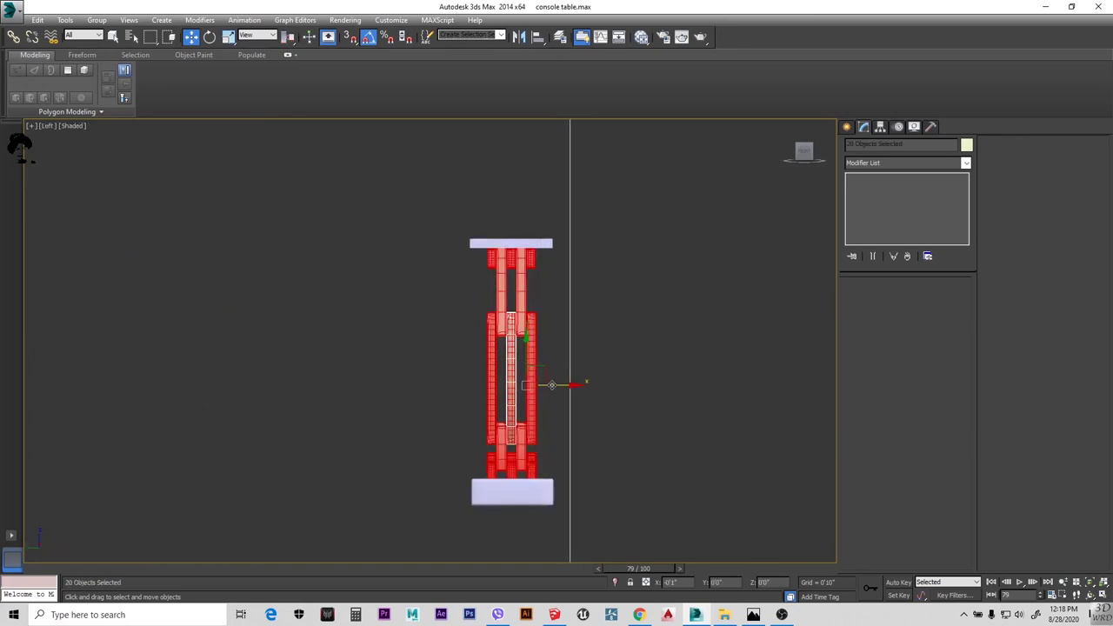
pyautogui.scroll(3, 551, 385)
pyautogui.scroll(-2, 551, 348)
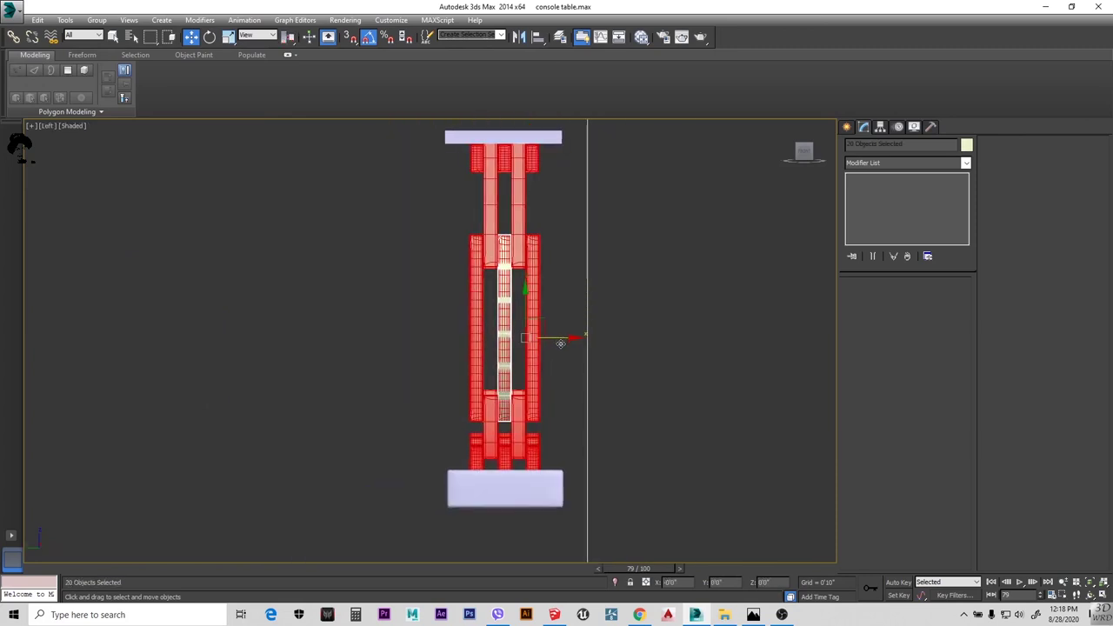
pyautogui.press('f')
pyautogui.click(435, 243)
# Convert the lavender top slab Box003 to an Editable Poly
pyautogui.press('t')
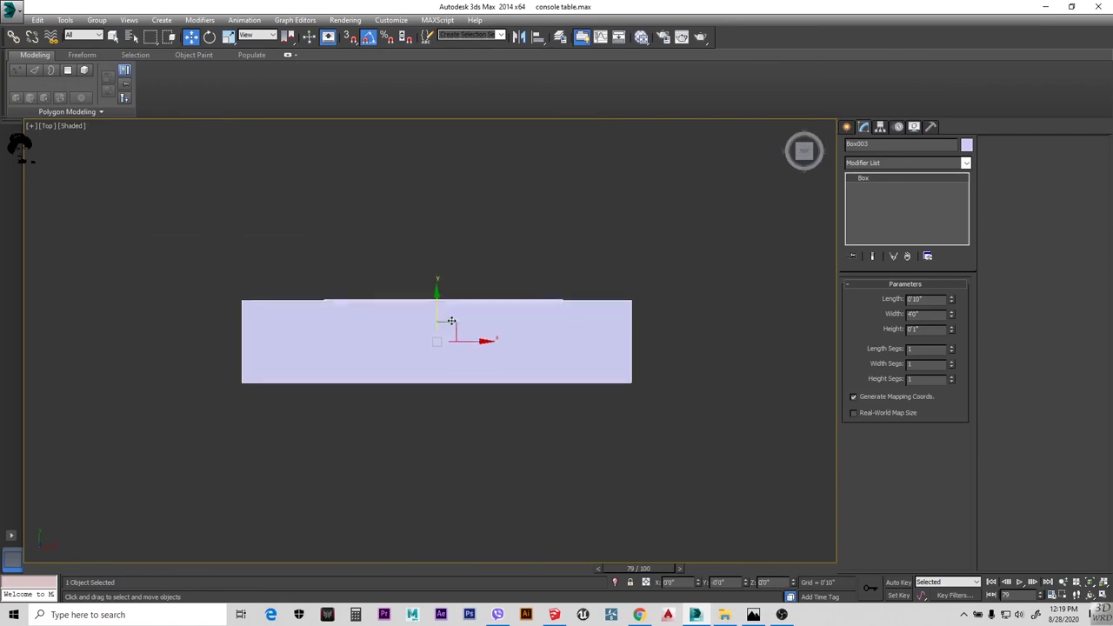
pyautogui.keyDown('alt'); pyautogui.moveTo(451, 322); pyautogui.dragTo(527, 291, button='middle'); pyautogui.keyUp('alt')
pyautogui.press('f')
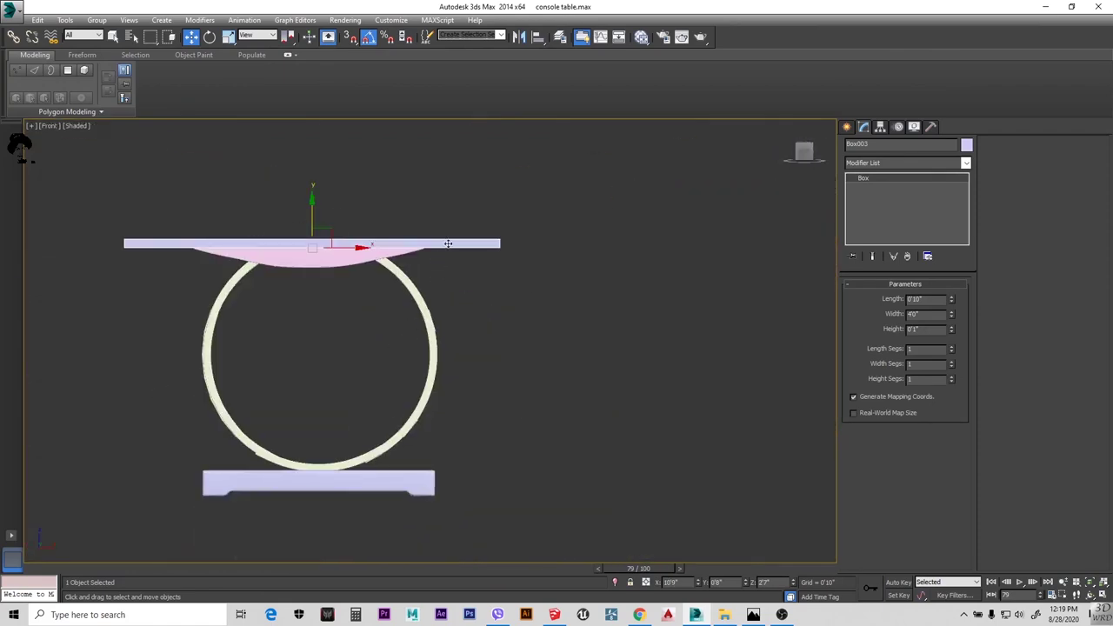
pyautogui.press('l')
pyautogui.press('f')
pyautogui.keyDown('alt'); pyautogui.moveTo(534, 283); pyautogui.dragTo(319, 320, button='middle'); pyautogui.keyUp('alt')
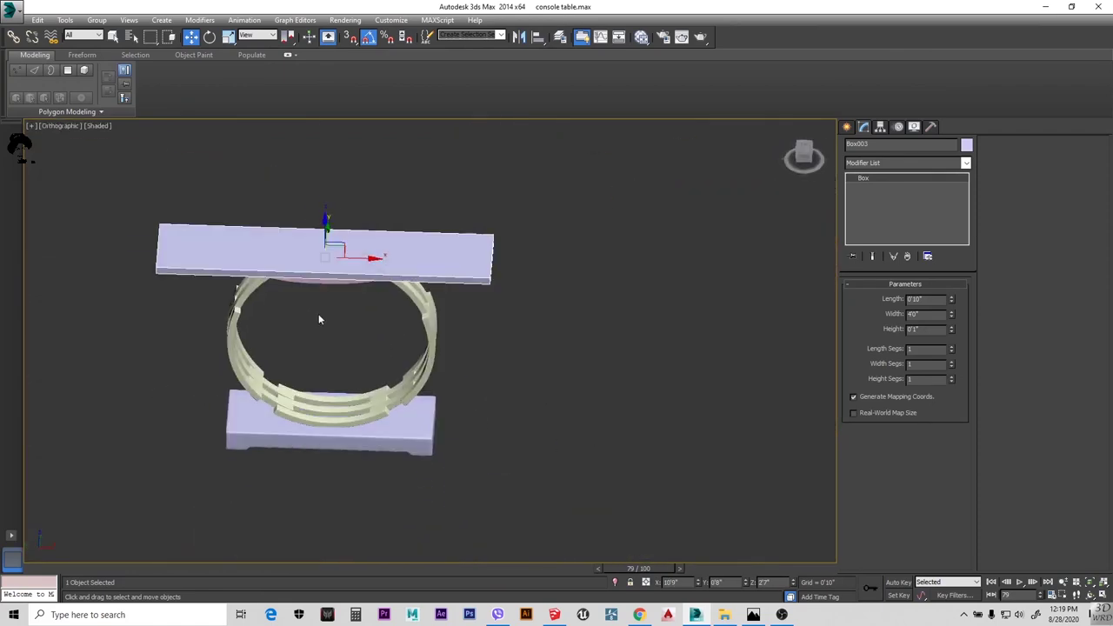
pyautogui.press('f')
pyautogui.keyDown('alt'); pyautogui.moveTo(607, 213); pyautogui.dragTo(527, 287, button='middle'); pyautogui.keyUp('alt')
pyautogui.rightClick(527, 287)
pyautogui.click(590, 398)
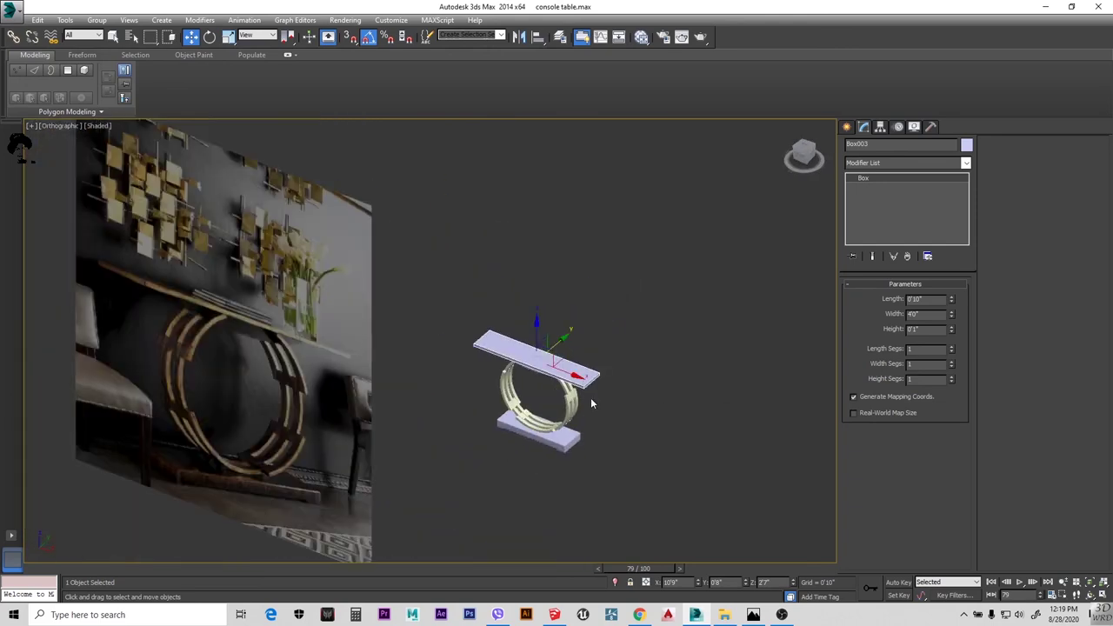
# Select all of the slab's edges and bring up the Chamfer settings
pyautogui.scroll(5, 591, 397)
pyautogui.press('2')
pyautogui.hotkey('ctrl', 'a')
pyautogui.scroll(-3, 567, 380)
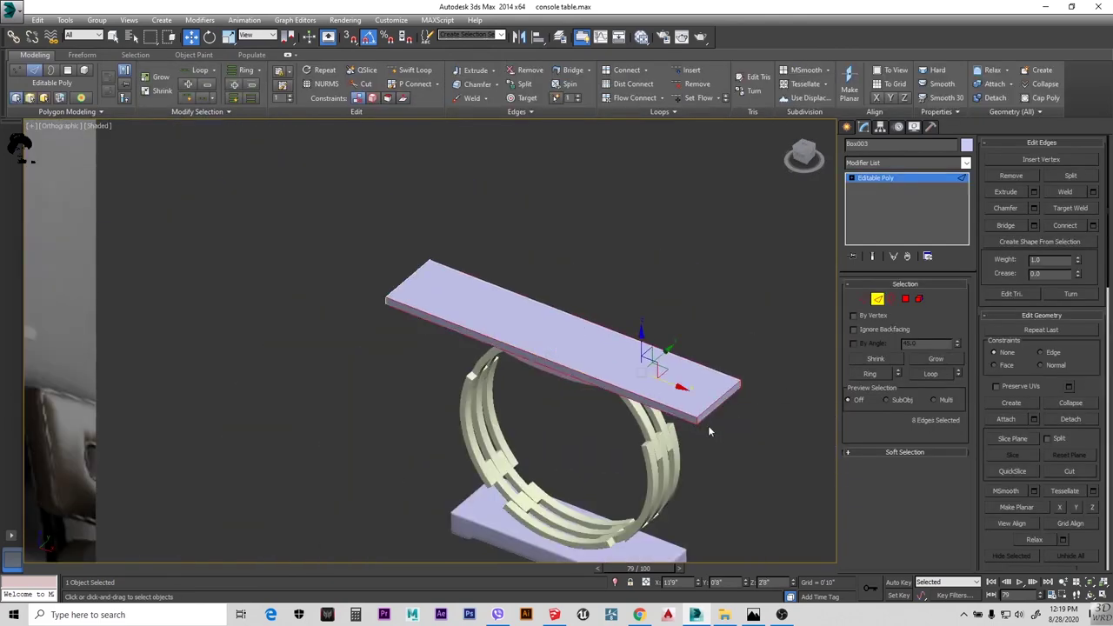
pyautogui.moveTo(567, 380)
pyautogui.keyDown('alt'); pyautogui.mouseDown(button='middle')
pyautogui.moveTo(708, 425)
pyautogui.moveTo(647, 410)
pyautogui.mouseUp(button='middle'); pyautogui.keyUp('alt')
pyautogui.click(1033, 208)
pyautogui.scroll(5, 566, 452)
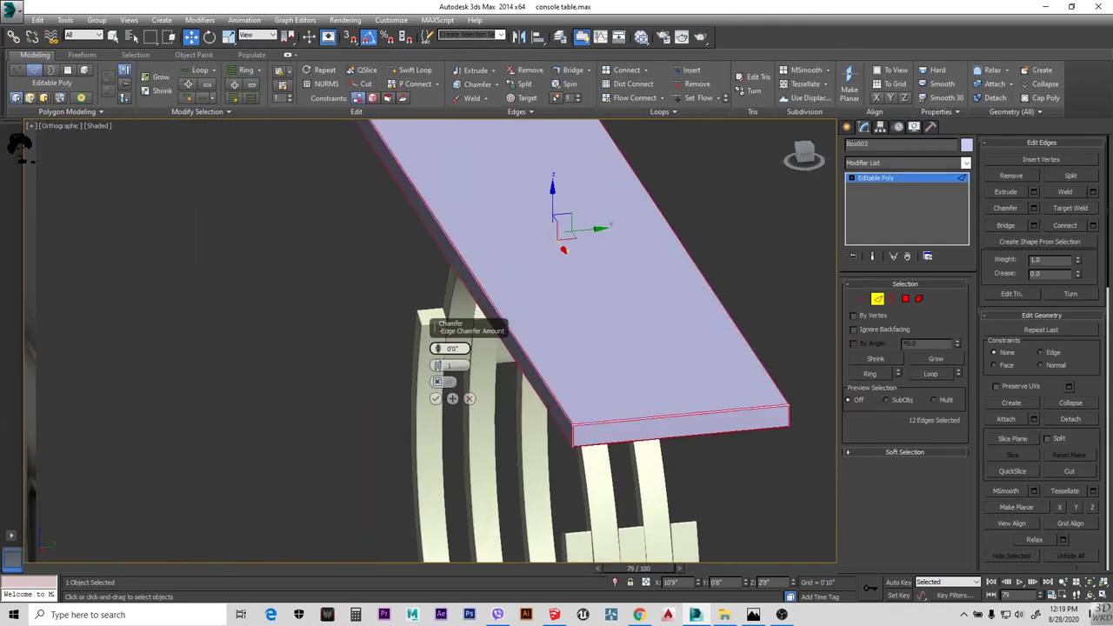
pyautogui.scroll(3, 566, 452)
pyautogui.scroll(-1, 450, 435)
# Select all of the slab's polygons and bring up the Modifier List
pyautogui.click(436, 398)
pyautogui.scroll(-5, 449, 435)
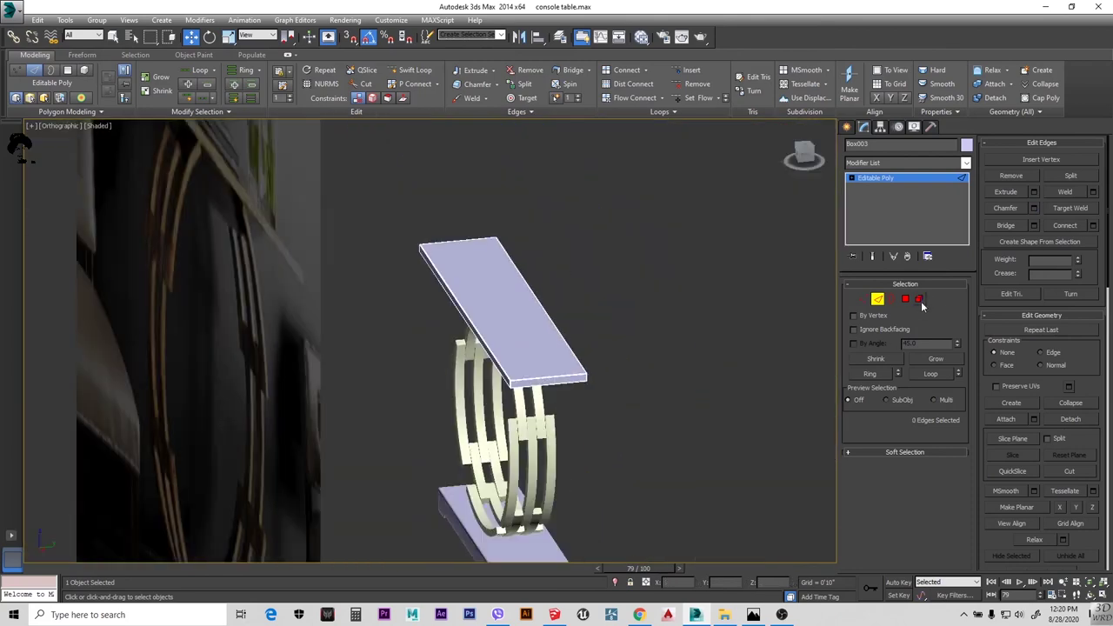
pyautogui.press('4')
pyautogui.click(965, 163)
pyautogui.scroll(-3, 878, 439)
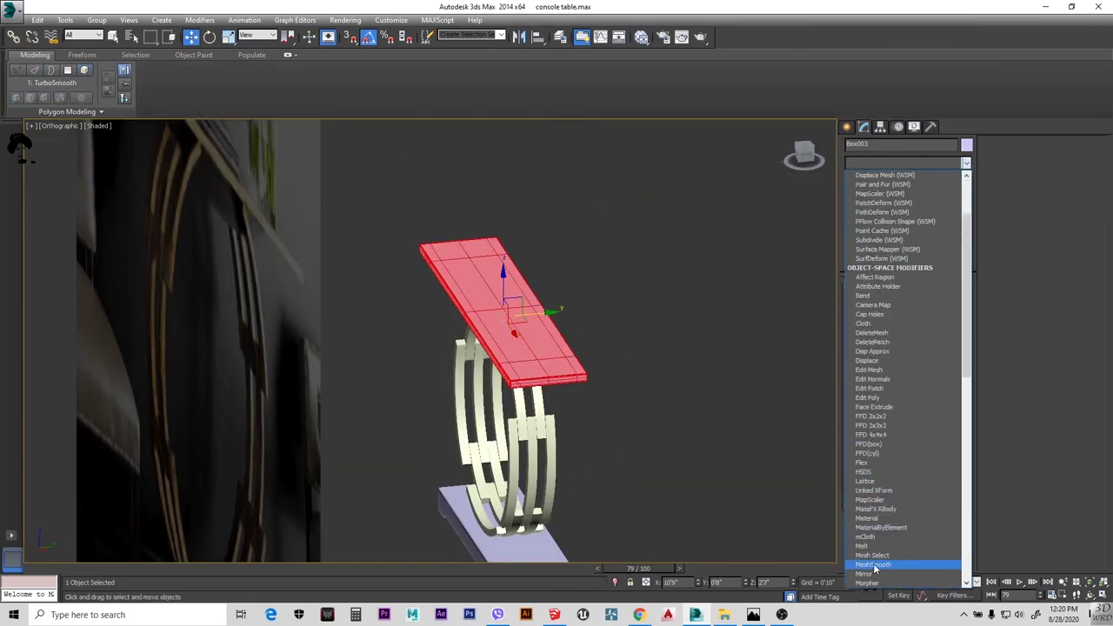
pyautogui.press('f')
pyautogui.click(558, 391)
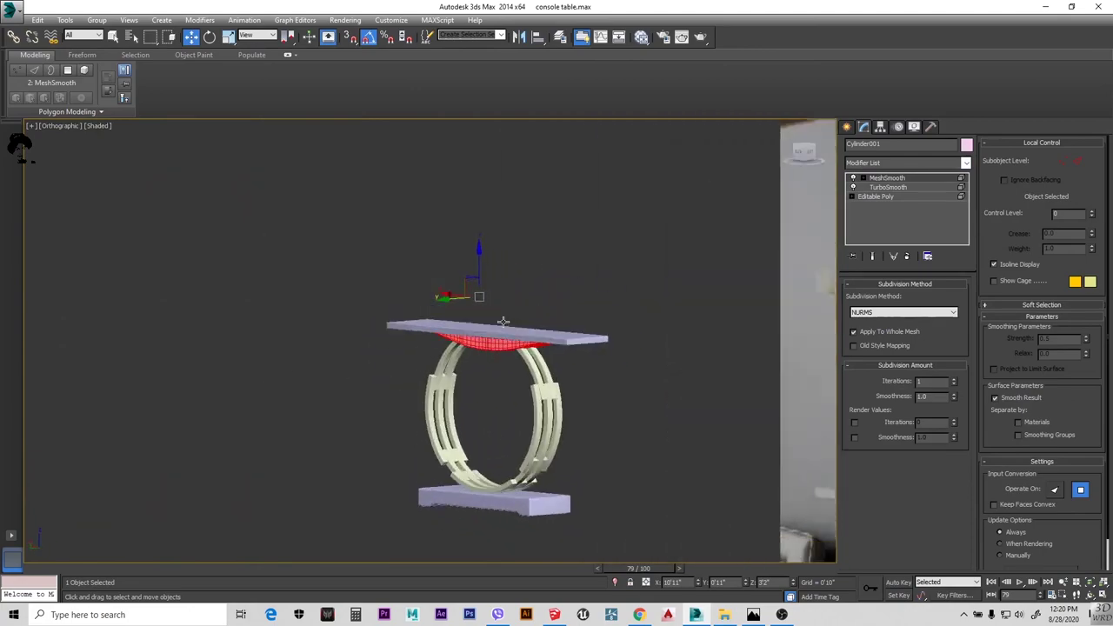